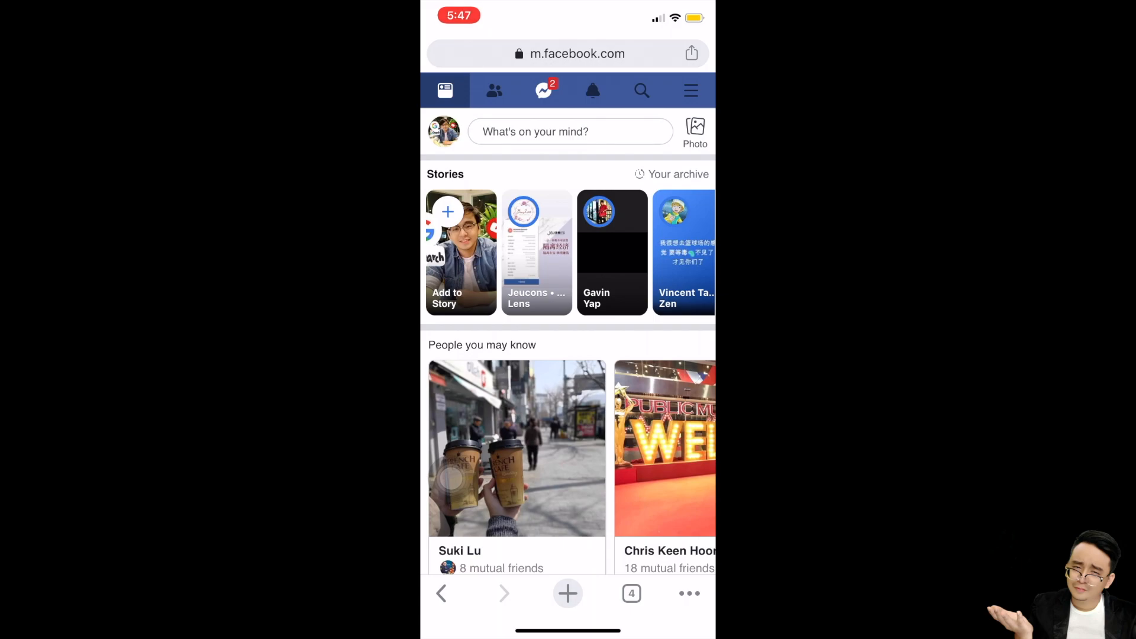
- Open Chrome from the home screen and switch Facebook to its desktop site with Request Desktop Site
{"action": "left_click", "coordinate": [451, 478]}
{"action": "left_click", "coordinate": [568, 527]}
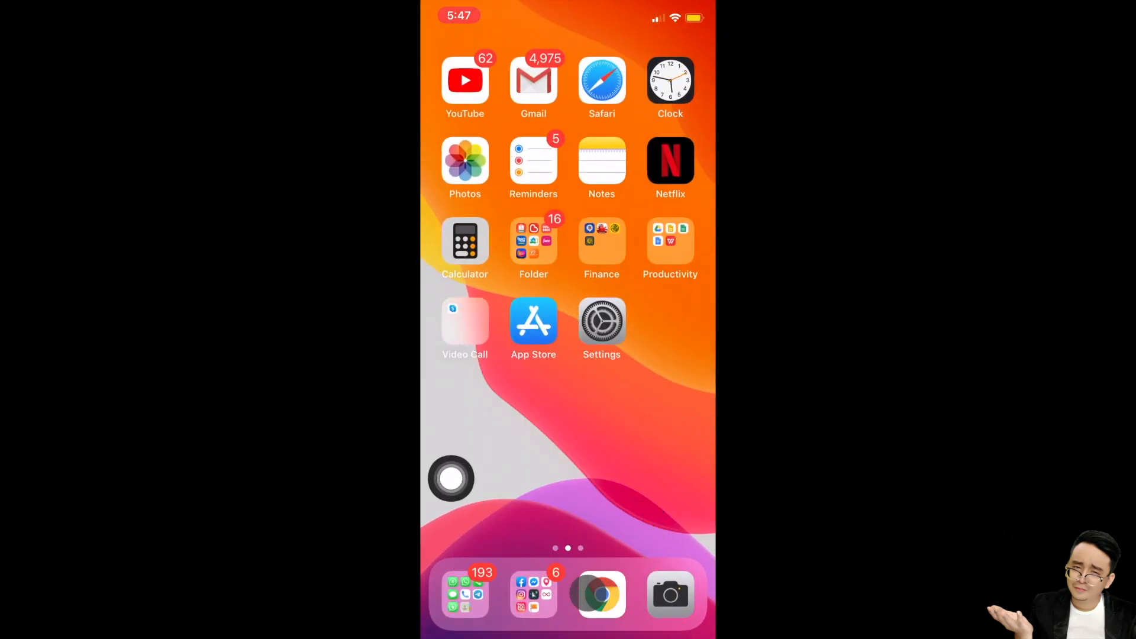
{"action": "right_click", "coordinate": [620, 602]}
{"action": "left_click", "coordinate": [615, 600]}
{"action": "left_click", "coordinate": [610, 598]}
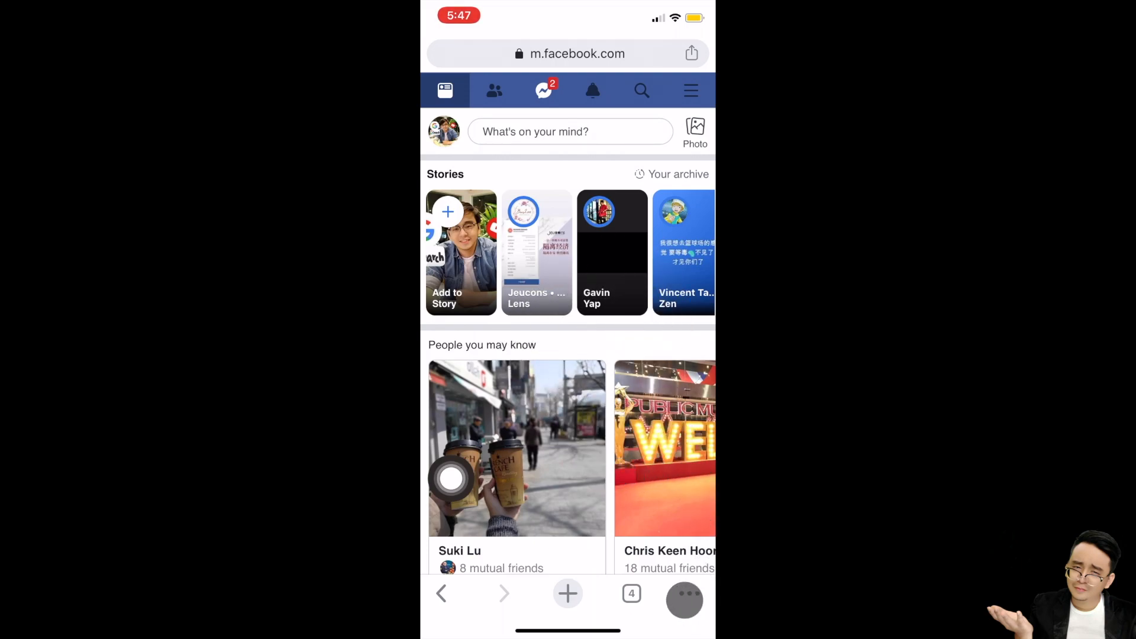
{"action": "left_click", "coordinate": [694, 602]}
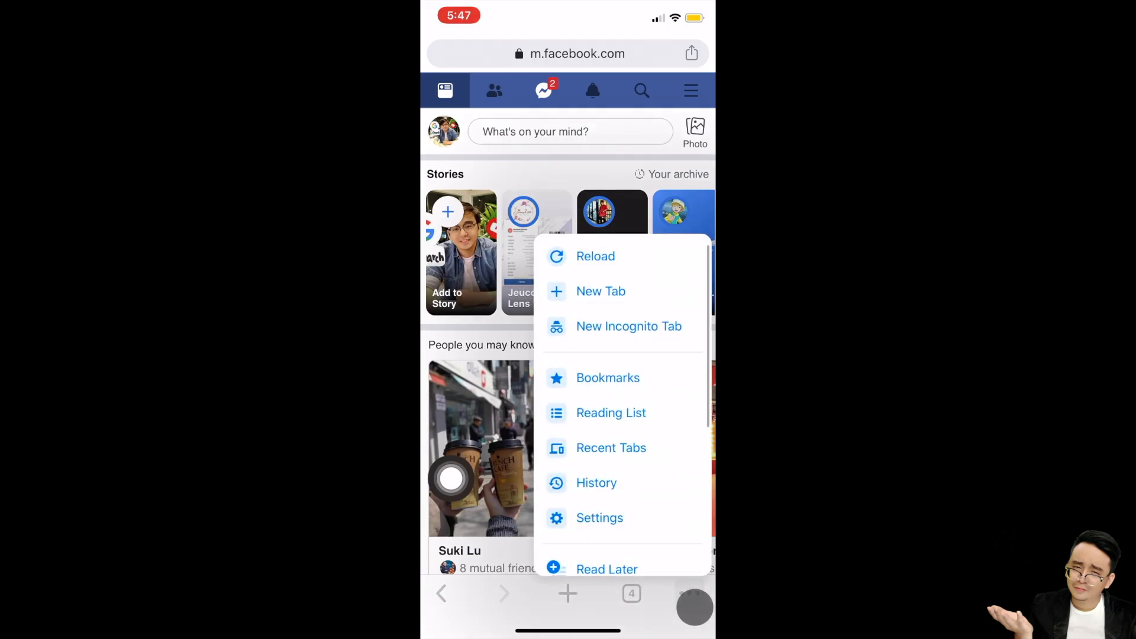
{"action": "scroll", "coordinate": [570, 320], "scroll_direction": "down", "scroll_amount": 5}
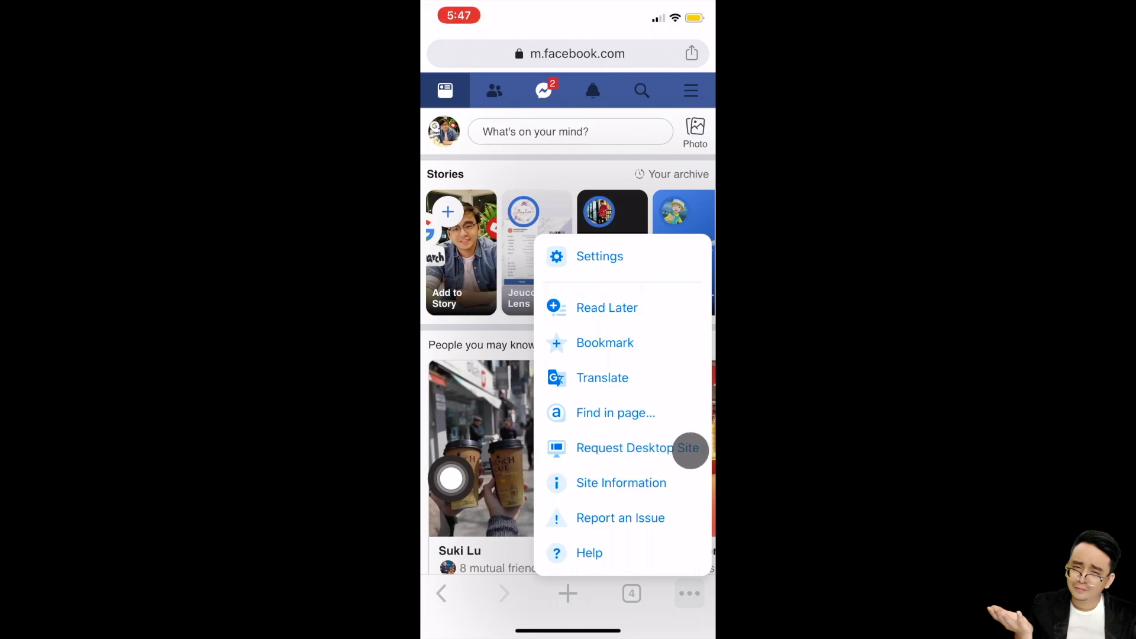
{"action": "left_click", "coordinate": [611, 452]}
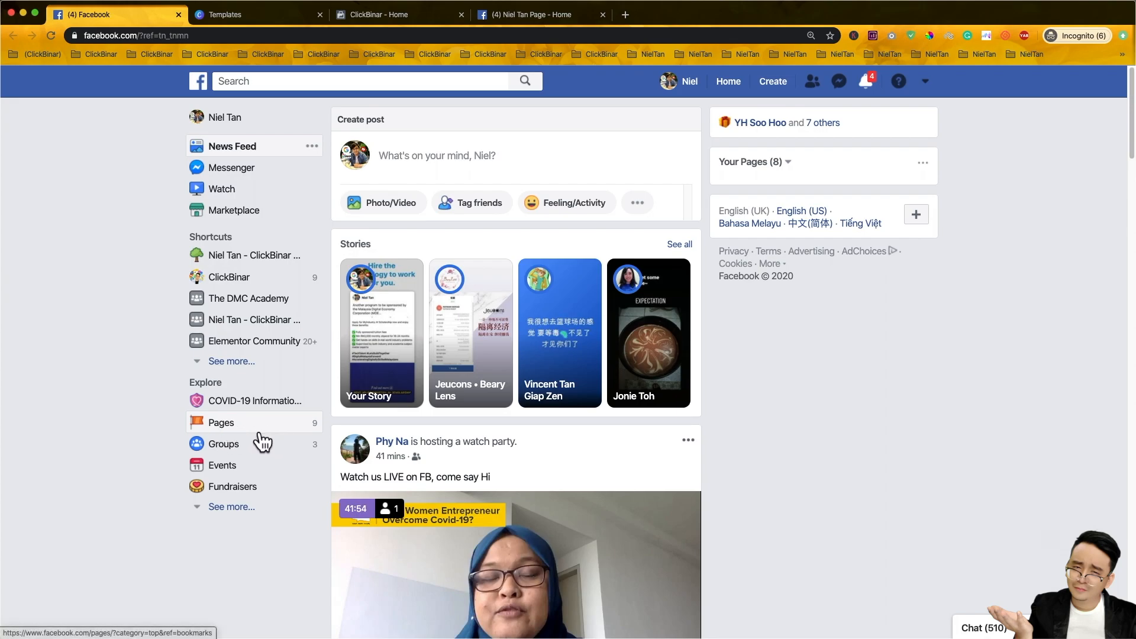
- Choose Page from Facebook's Create menu in the top bar
{"action": "left_click", "coordinate": [786, 89]}
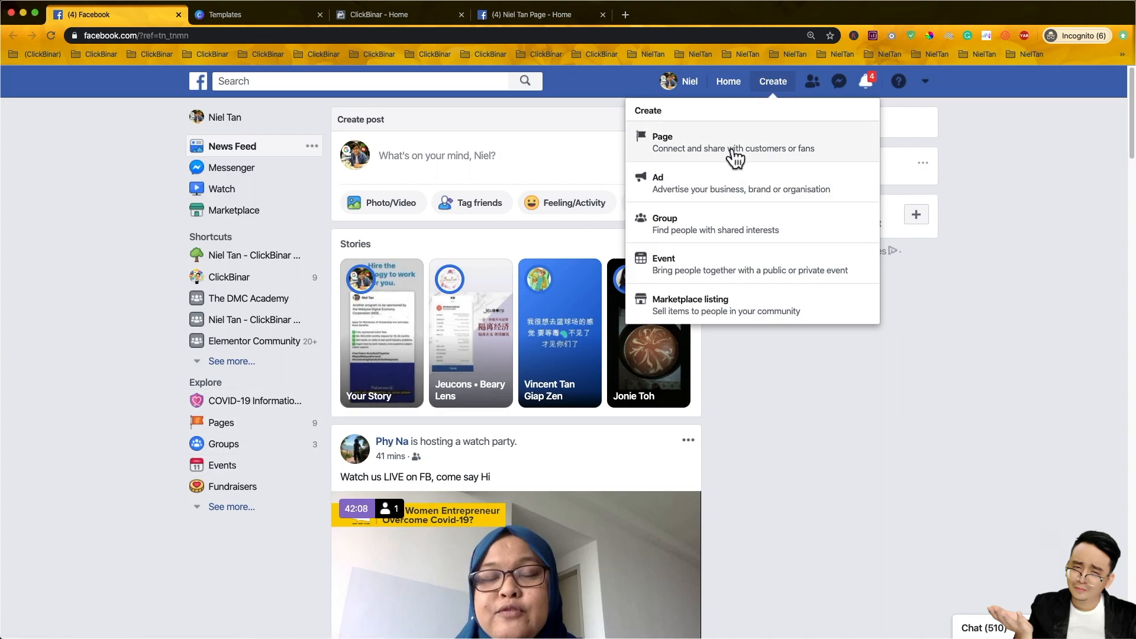
{"action": "left_click", "coordinate": [794, 411]}
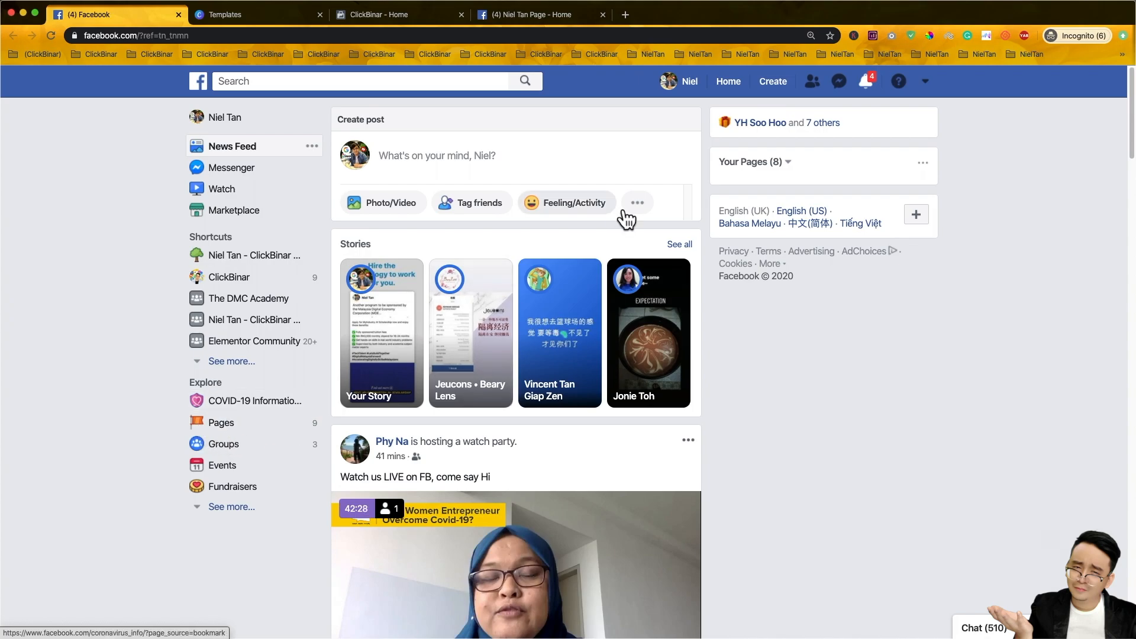
{"action": "left_click", "coordinate": [782, 95]}
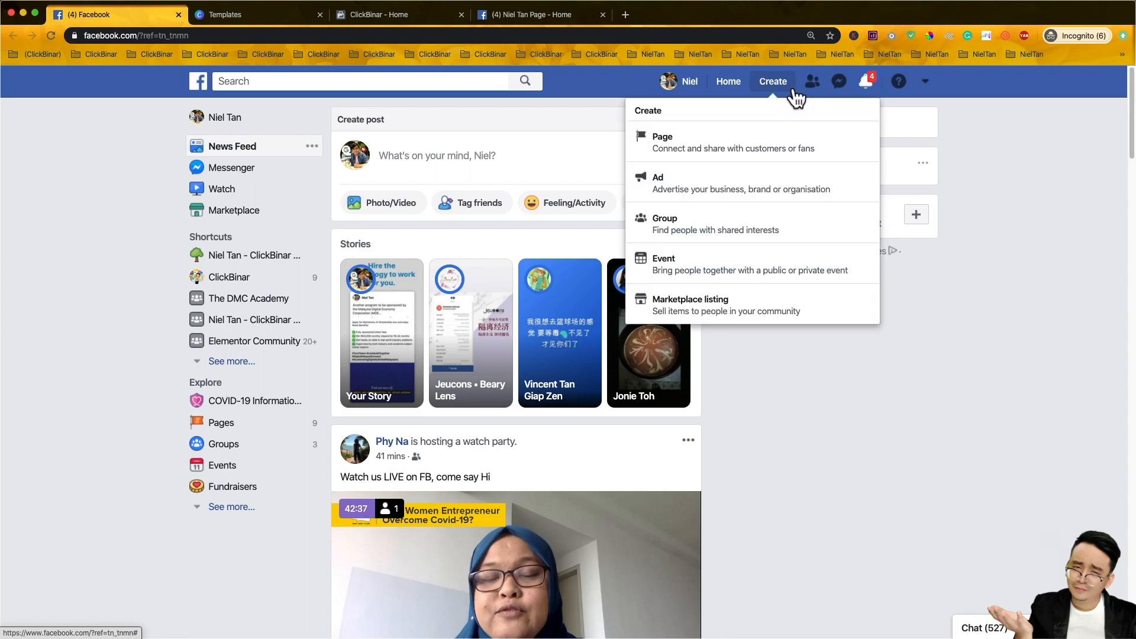
{"action": "left_click", "coordinate": [708, 148]}
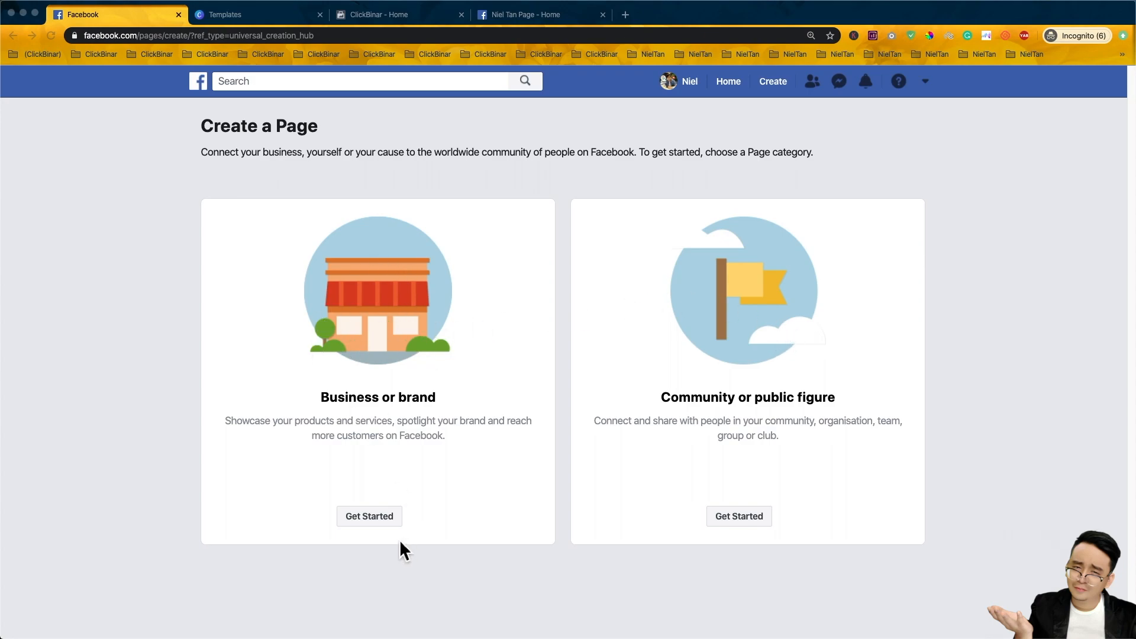
- Choose a Business or brand Page and name it 'ClickBinar Solutions Testing'
{"action": "left_click", "coordinate": [383, 459]}
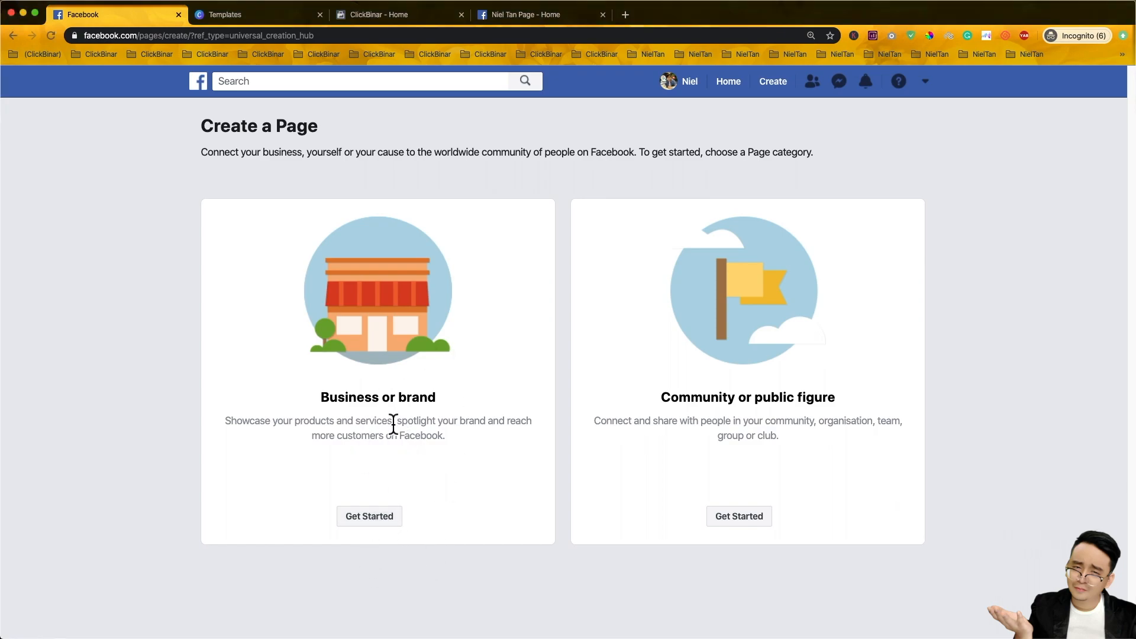
{"action": "left_click", "coordinate": [373, 520]}
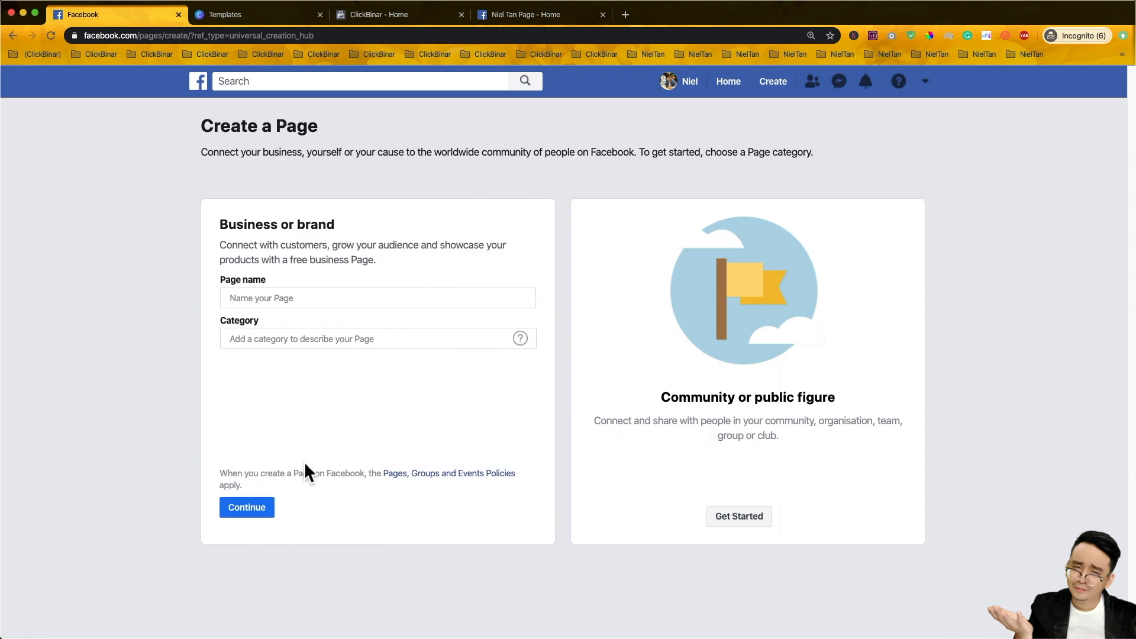
{"action": "left_click", "coordinate": [300, 301]}
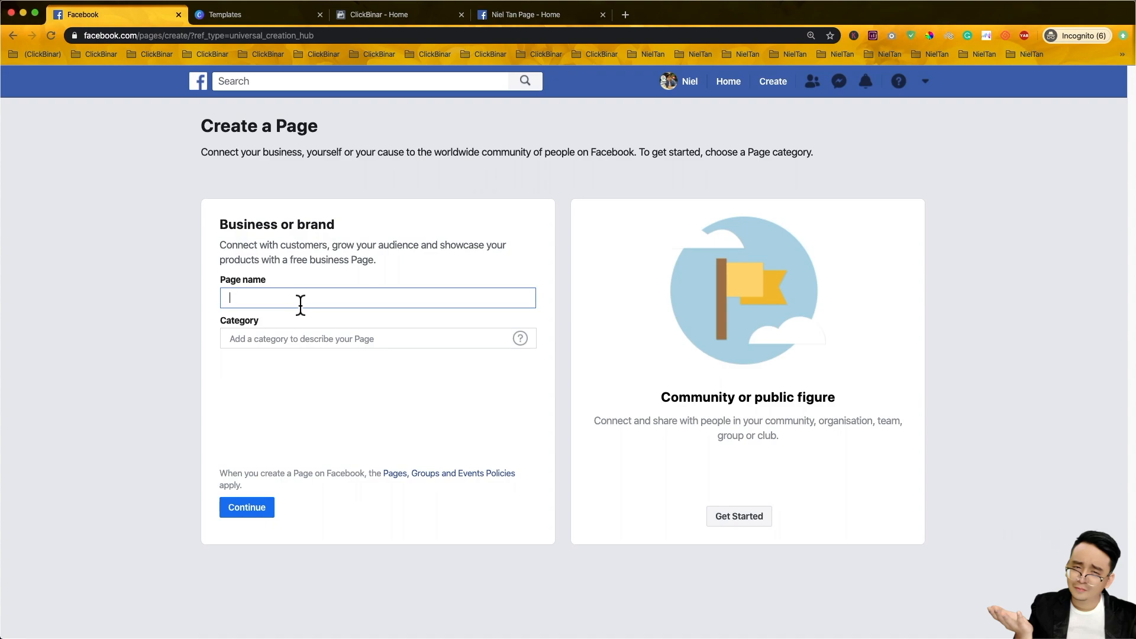
{"action": "type", "text": "ClickBinar Solutioins"}
{"action": "key", "text": "BackSpace"}
{"action": "key", "text": "BackSpace"}
{"action": "key", "text": "BackSpace"}
{"action": "type", "text": "ns Testing"}
{"action": "left_click_drag", "start_coordinate": [314, 300], "coordinate": [220, 303]}
{"action": "left_click", "coordinate": [311, 303]}
{"action": "left_click_drag", "start_coordinate": [312, 304], "coordinate": [234, 306]}
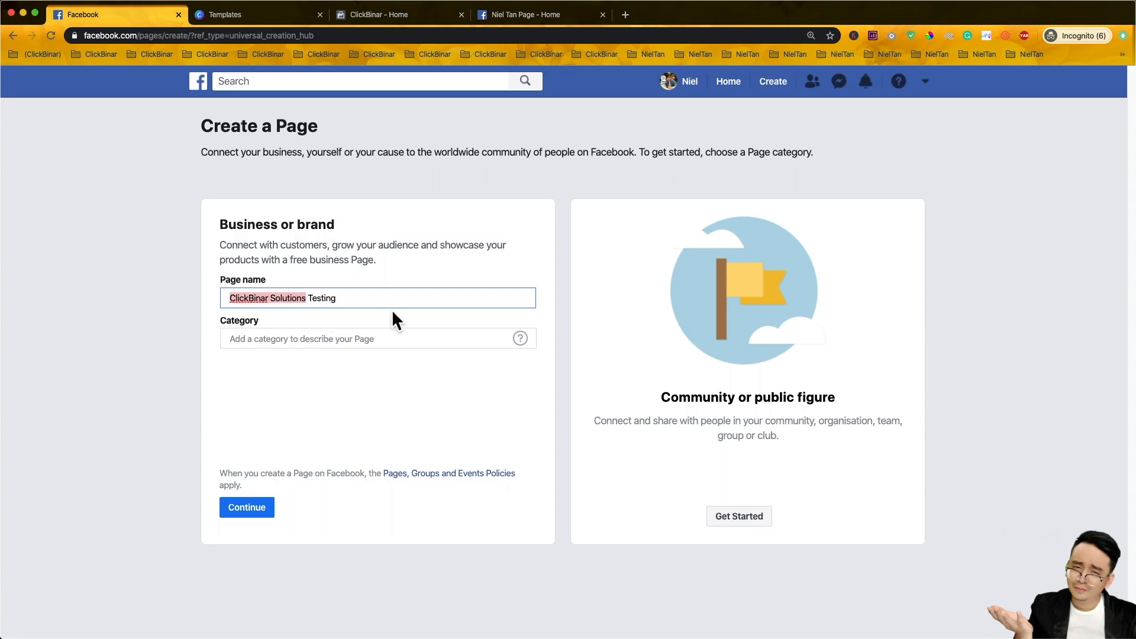
- Set the Page category to Marketing agency after trying finance and property searches
{"action": "left_click", "coordinate": [355, 340]}
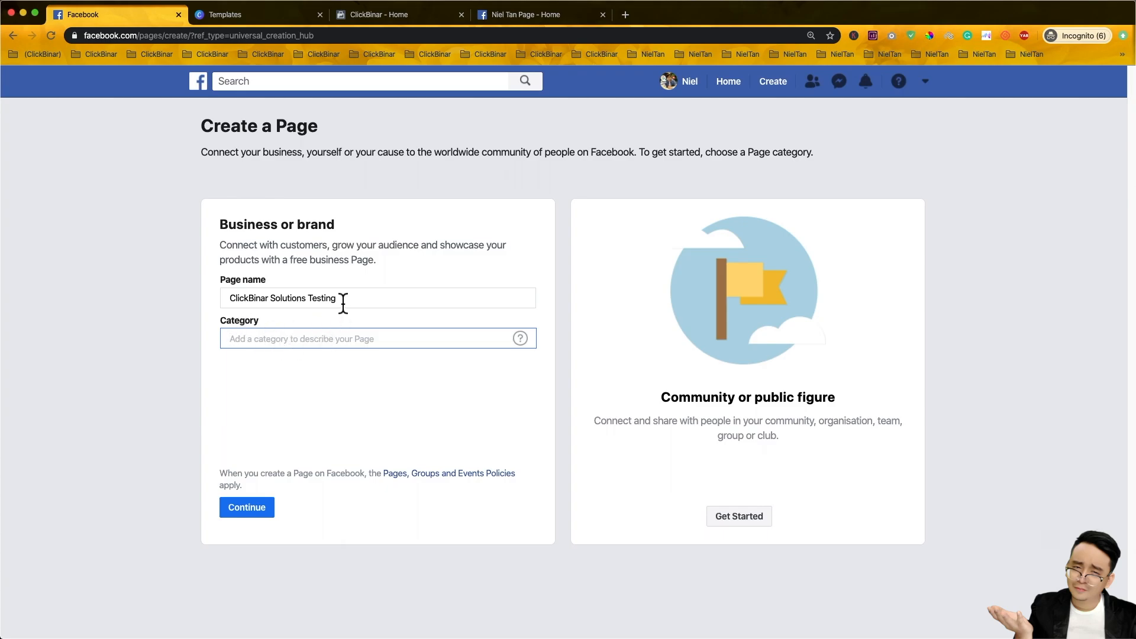
{"action": "type", "text": "marketing"}
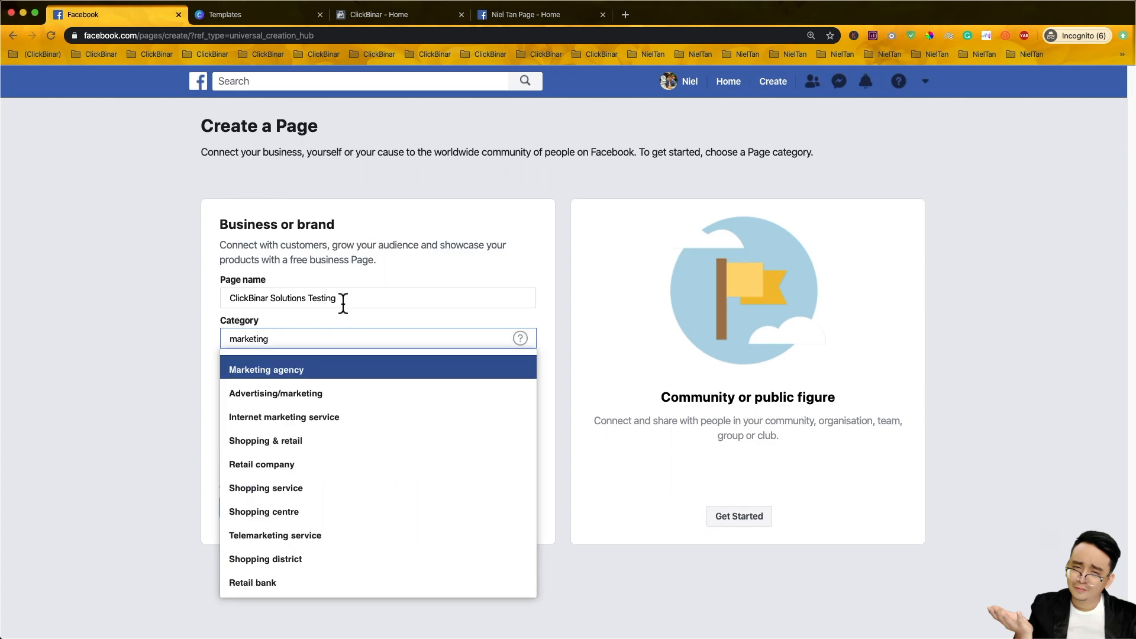
{"action": "left_click", "coordinate": [341, 377]}
{"action": "triple_click", "coordinate": [320, 307]}
{"action": "type", "text": "fianc"}
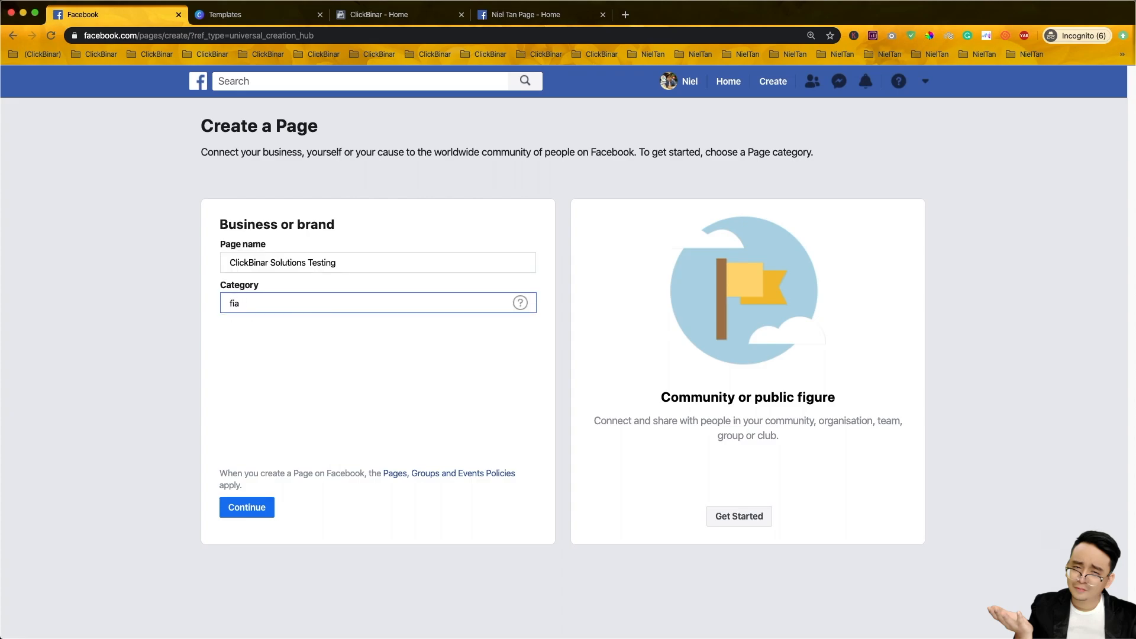
{"action": "key", "text": "BackSpace"}
{"action": "key", "text": "BackSpace"}
{"action": "type", "text": "nance"}
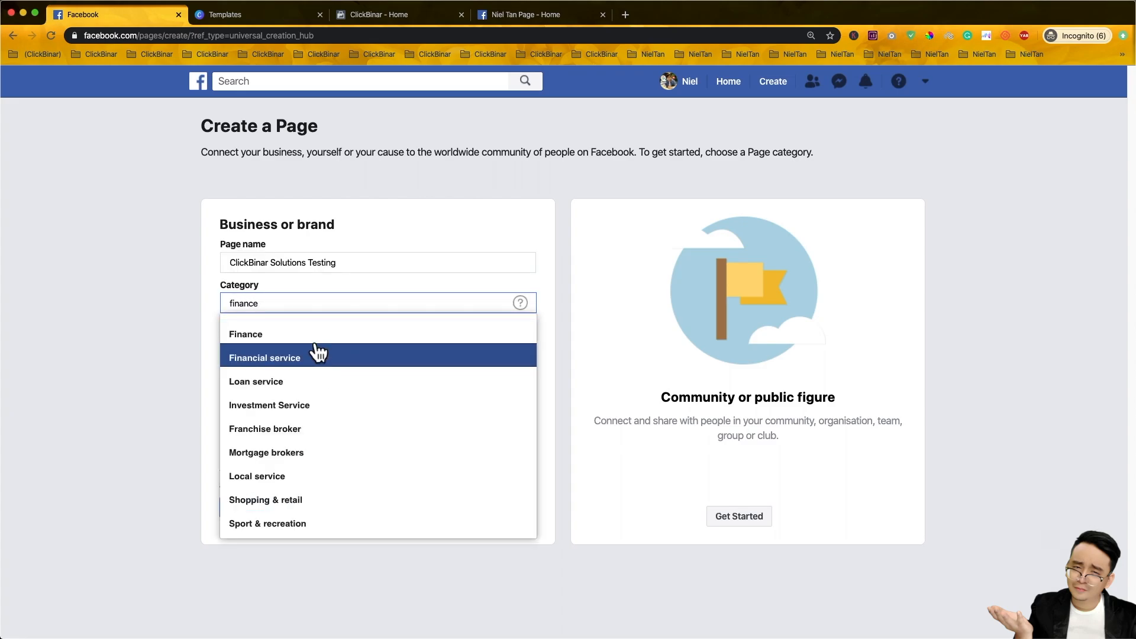
{"action": "double_click", "coordinate": [300, 303]}
{"action": "type", "text": "pr"}
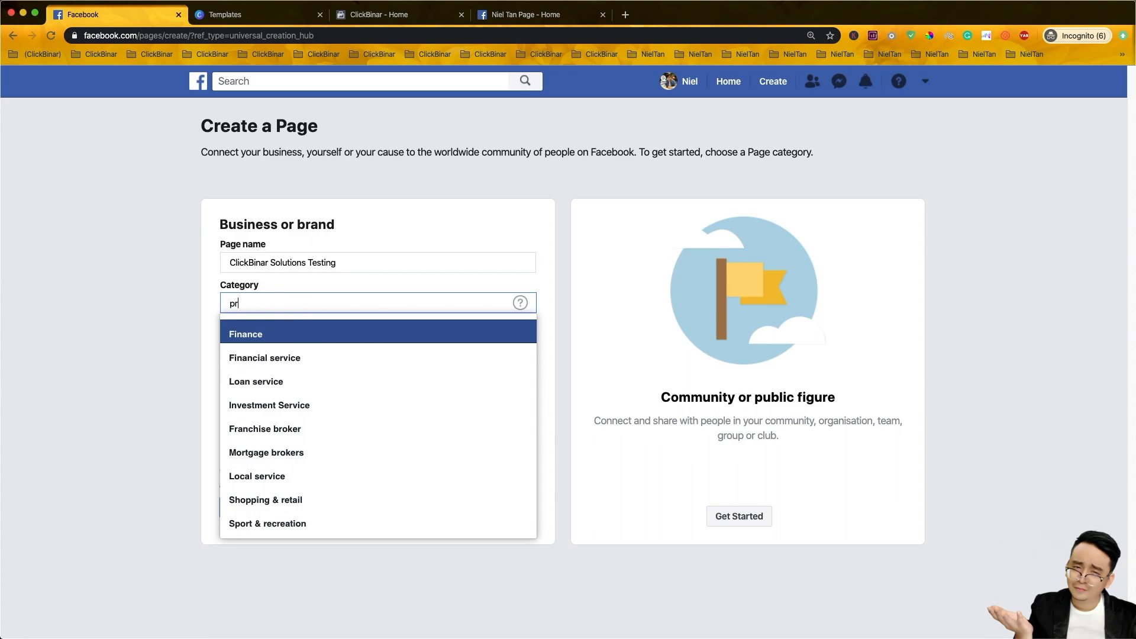
{"action": "key", "text": "BackSpace"}
{"action": "key", "text": "BackSpace"}
{"action": "key", "text": "BackSpace"}
{"action": "type", "text": "perty"}
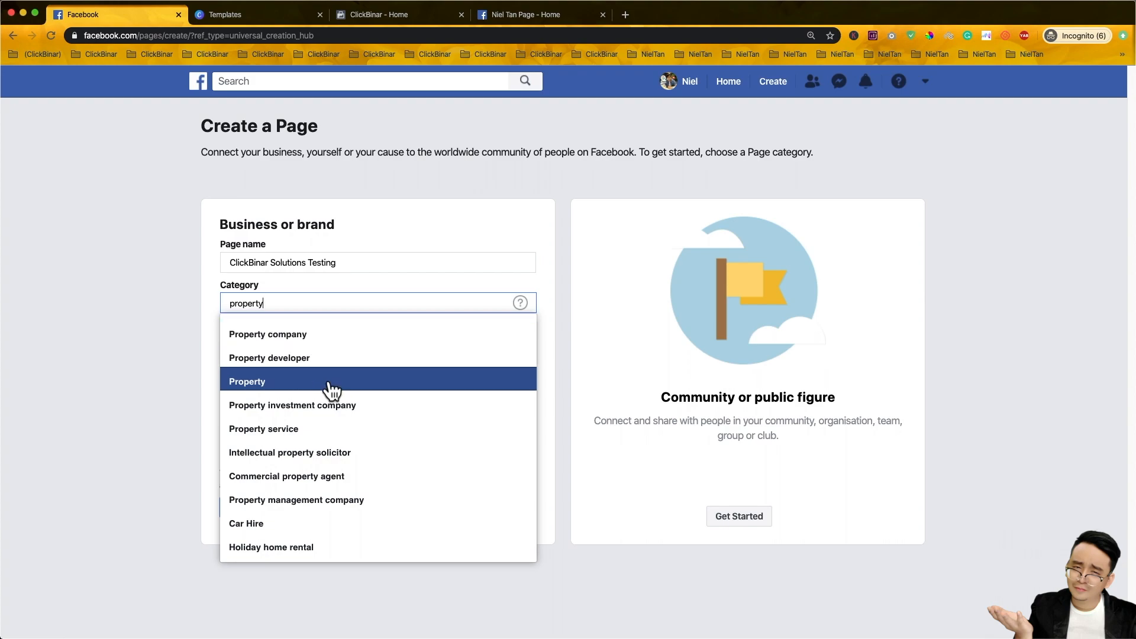
{"action": "double_click", "coordinate": [314, 305]}
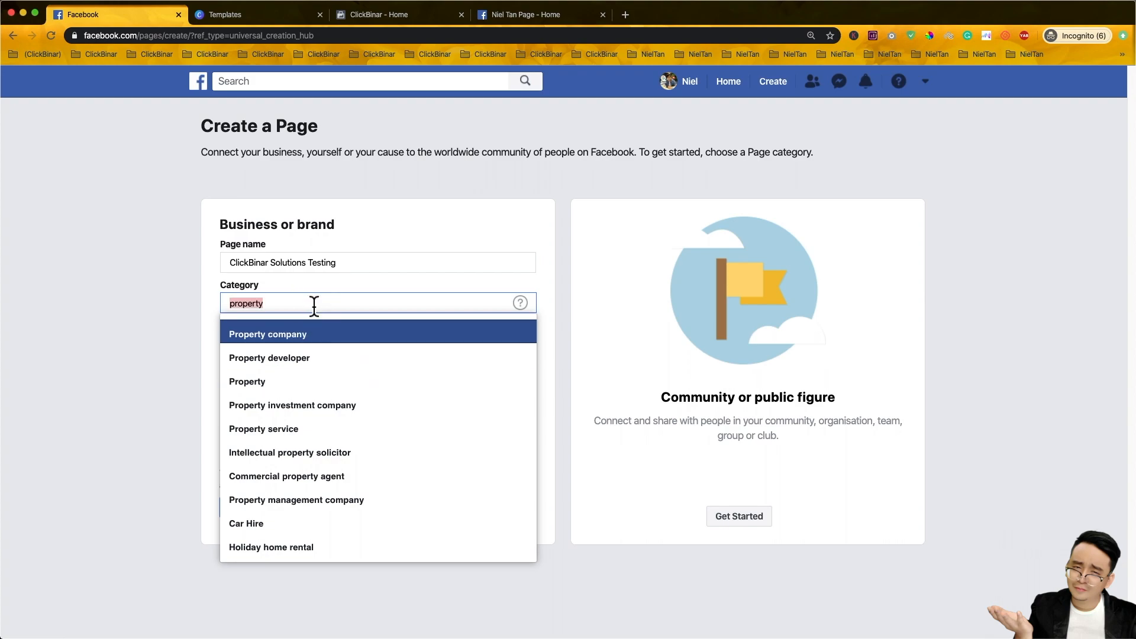
{"action": "key", "text": "BackSpace"}
{"action": "type", "text": "marketing"}
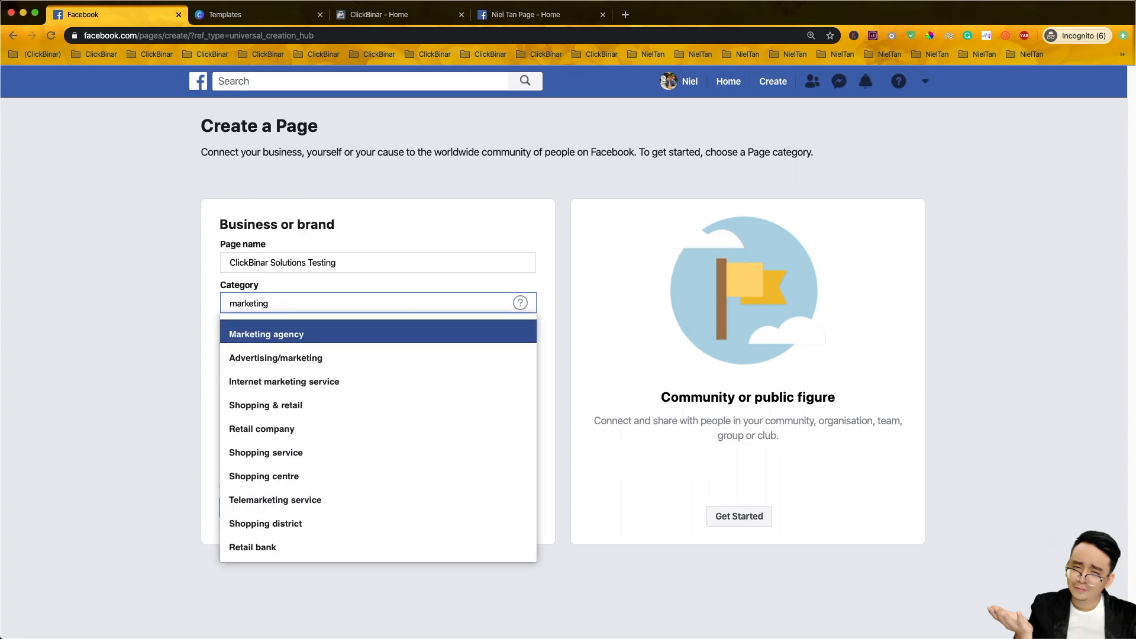
{"action": "key", "text": "Return"}
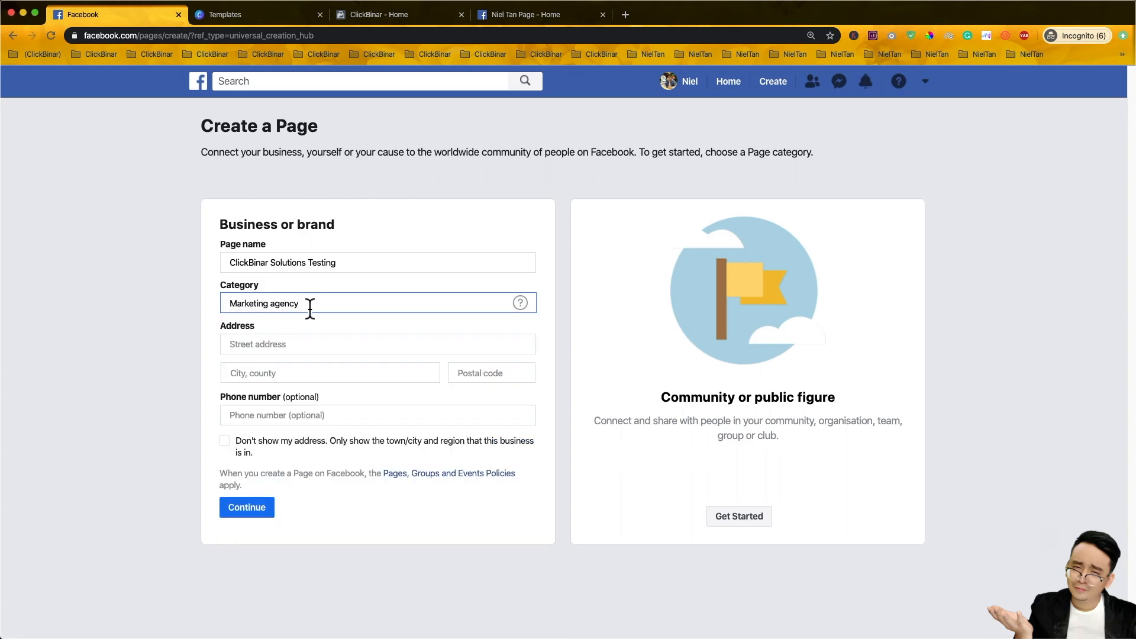
- Enter the Page's street address, city and postal code
{"action": "left_click", "coordinate": [361, 344]}
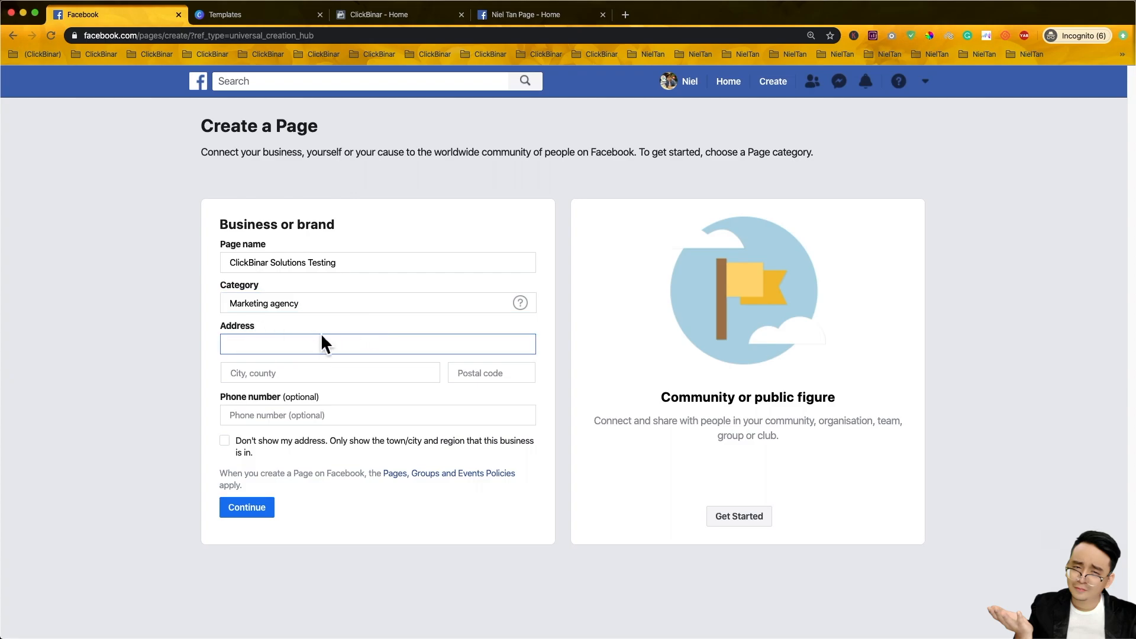
{"action": "type", "text": "Blank"}
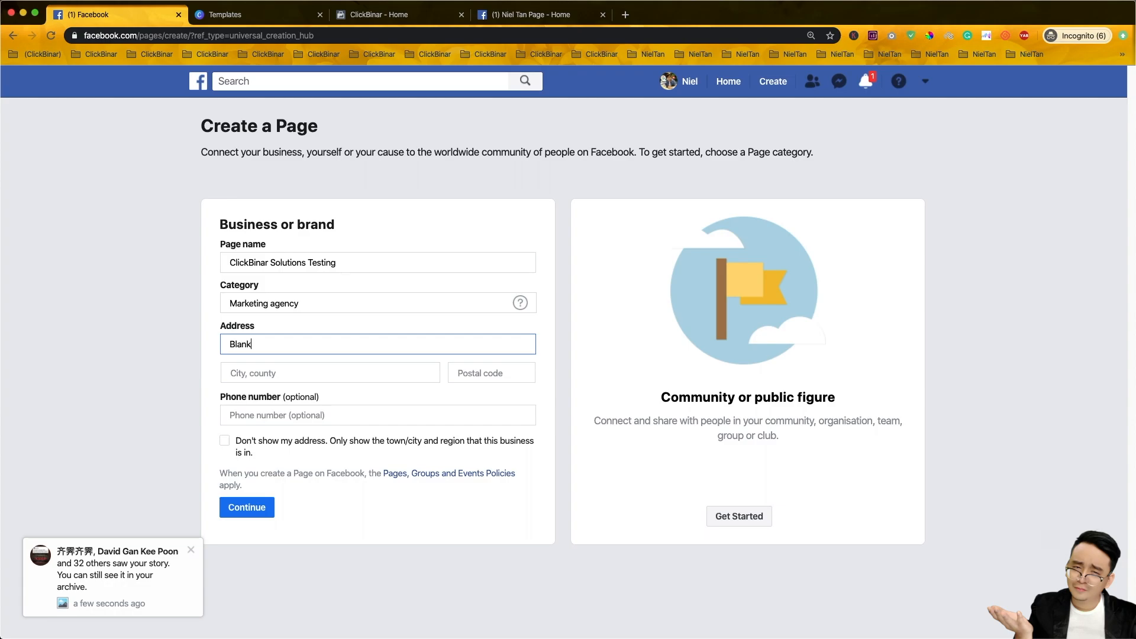
{"action": "key", "text": "Tab"}
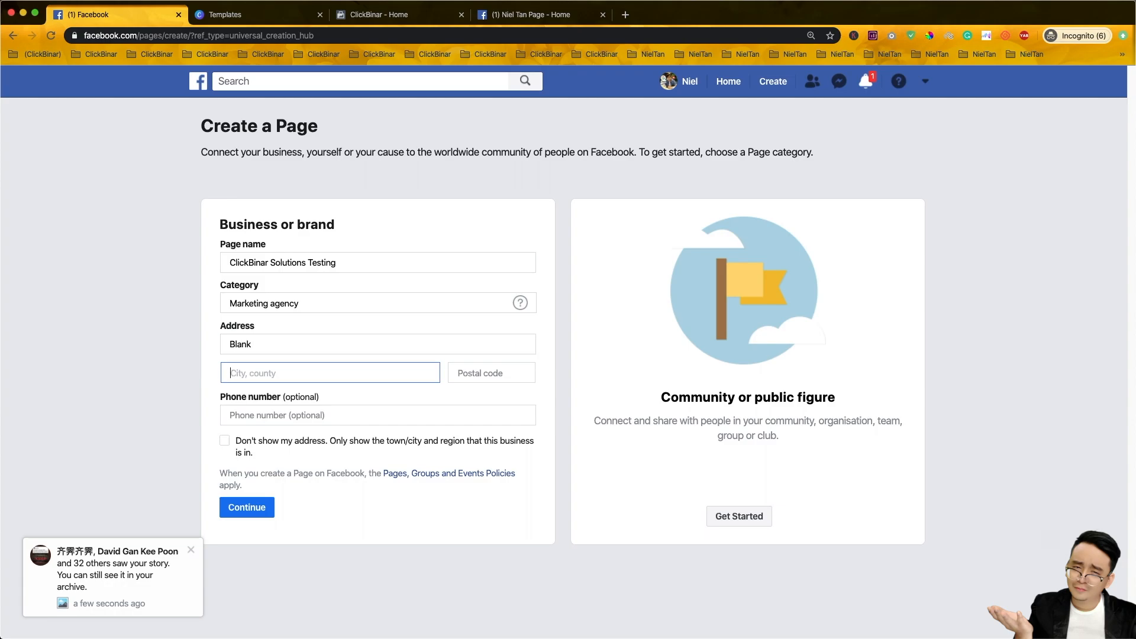
{"action": "type", "text": "Bay"}
{"action": "key", "text": "BackSpace"}
{"action": "key", "text": "BackSpace"}
{"action": "key", "text": "BackSpace"}
{"action": "type", "text": "George"}
{"action": "key", "text": "Return"}
{"action": "left_click", "coordinate": [464, 372]}
{"action": "type", "text": "199"}
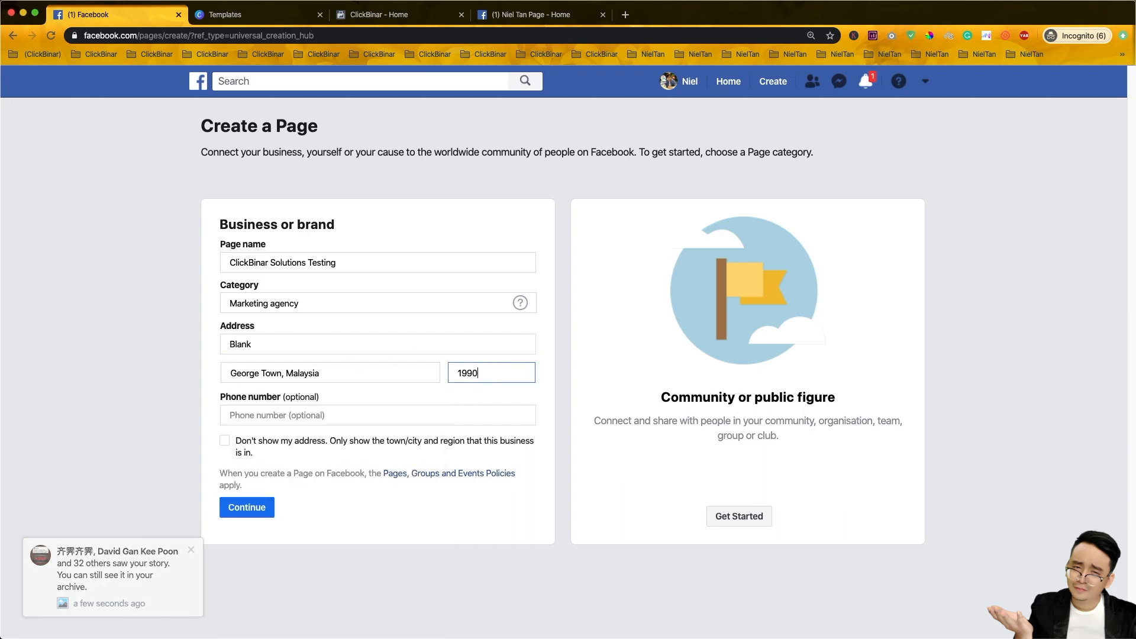
{"action": "key", "text": "BackSpace"}
{"action": "type", "text": "900"}
{"action": "key", "text": "Tab"}
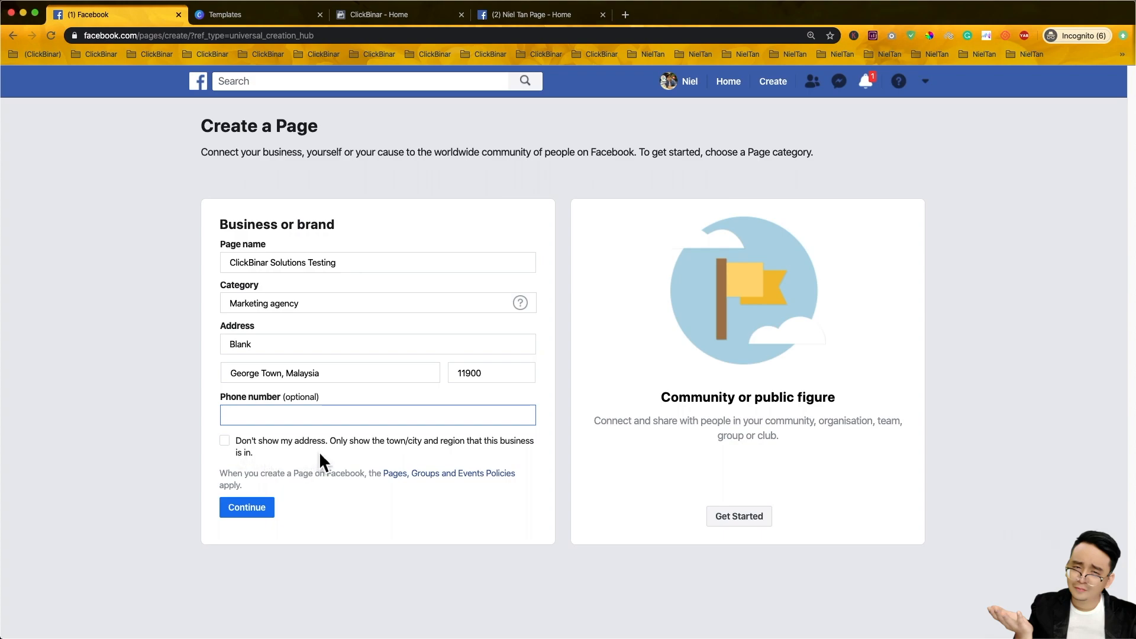
- Skip the phone number, hide the street address from the public, and submit the Page details
{"action": "left_click", "coordinate": [240, 454]}
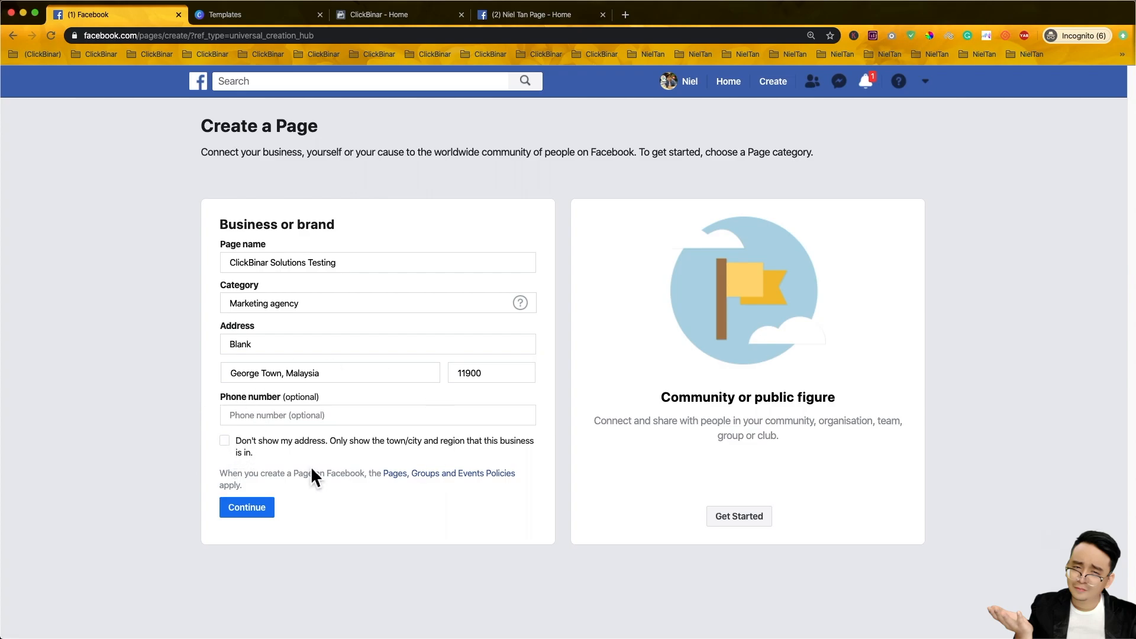
{"action": "left_click", "coordinate": [224, 442]}
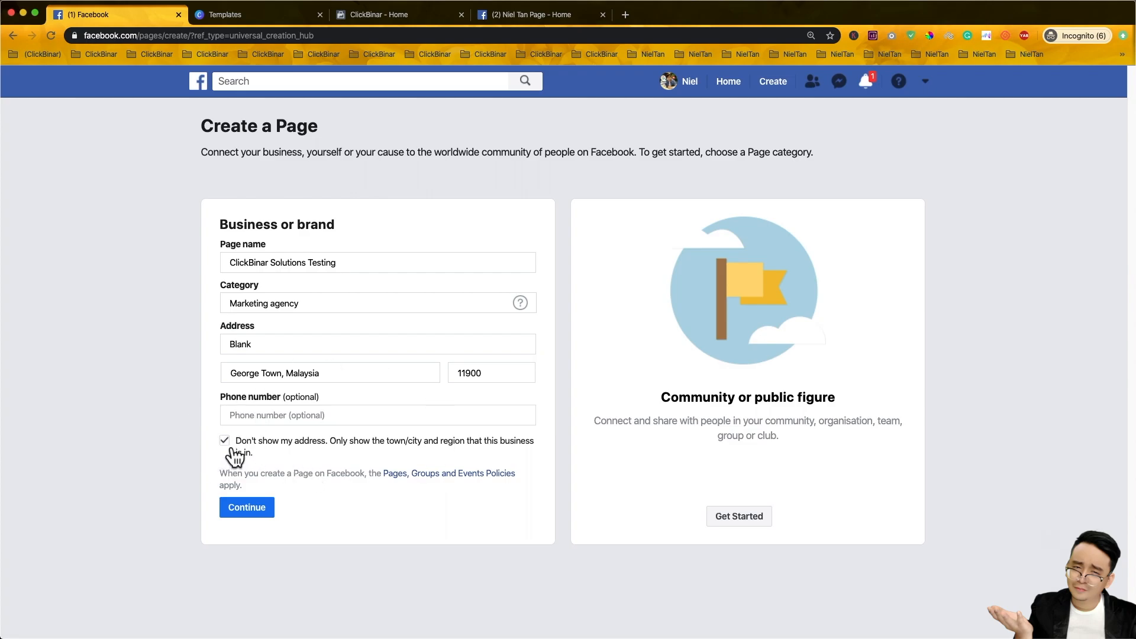
{"action": "left_click", "coordinate": [257, 513]}
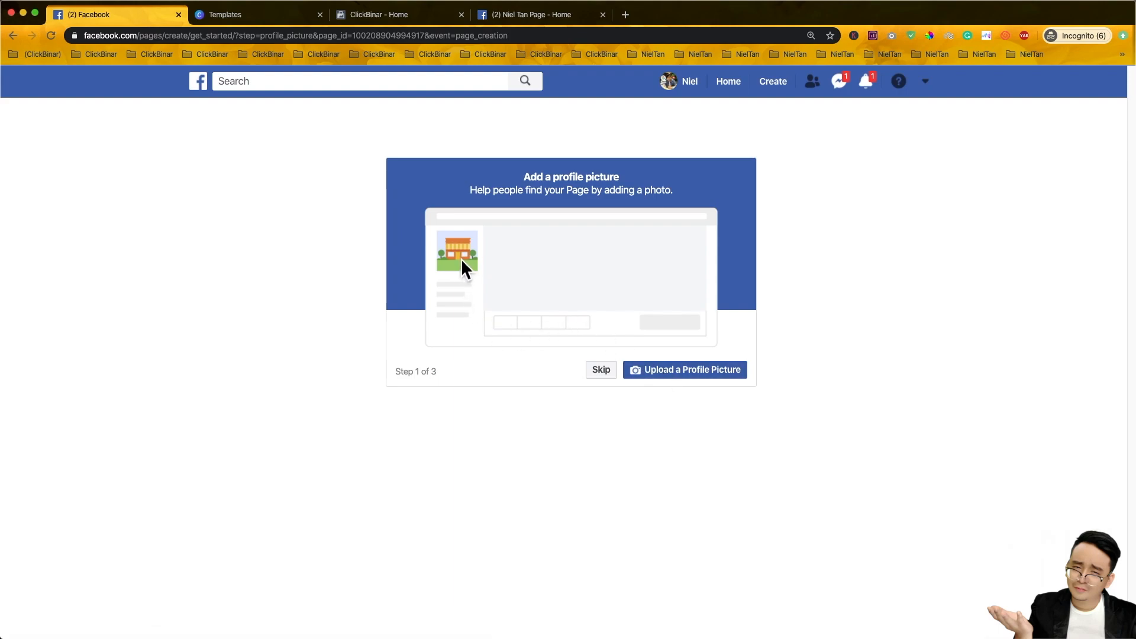
- Skip the profile picture and cover photo steps and decline online bookings
{"action": "left_click", "coordinate": [614, 384]}
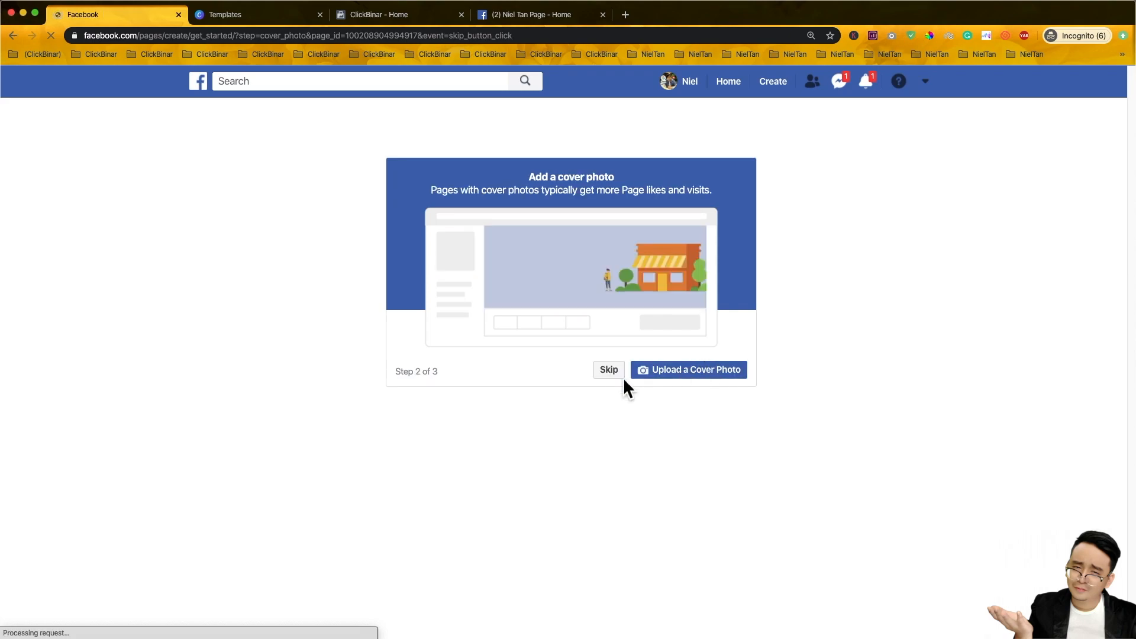
{"action": "left_click", "coordinate": [623, 377]}
{"action": "left_click", "coordinate": [637, 377]}
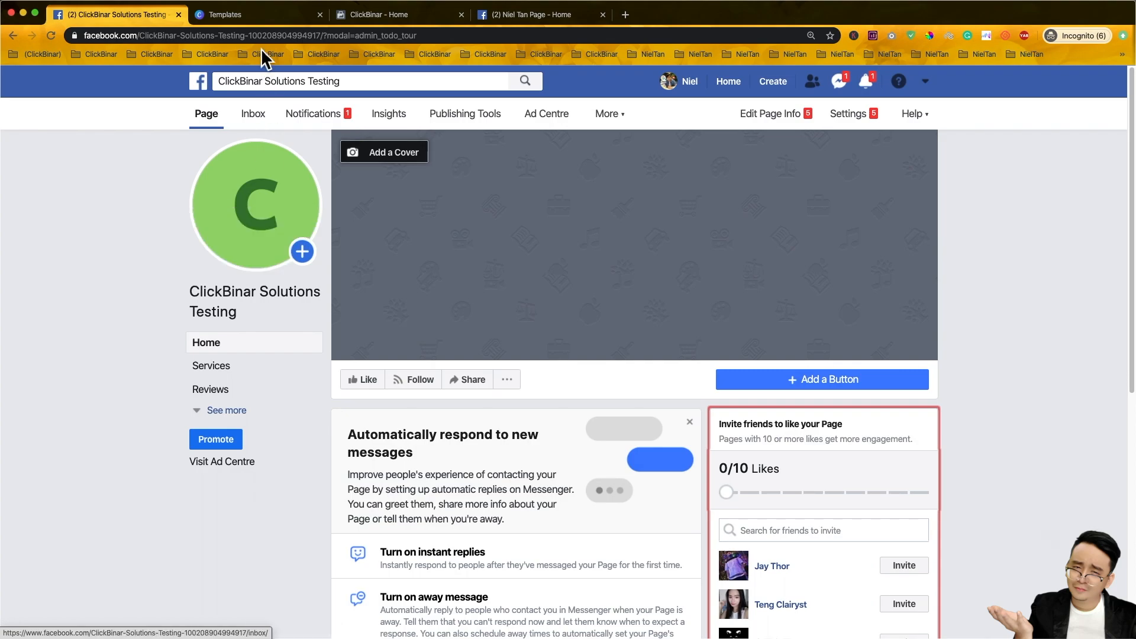
- Bring up the Canva templates tab, glancing back at the new Facebook Page
{"action": "left_click", "coordinate": [256, 19]}
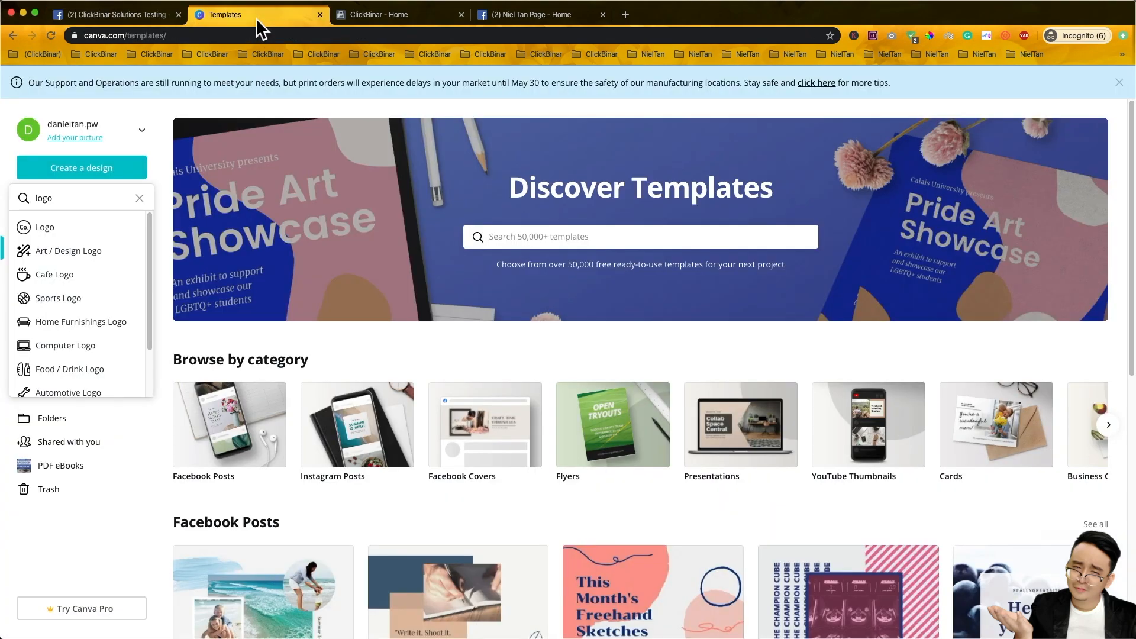
{"action": "left_click", "coordinate": [122, 37]}
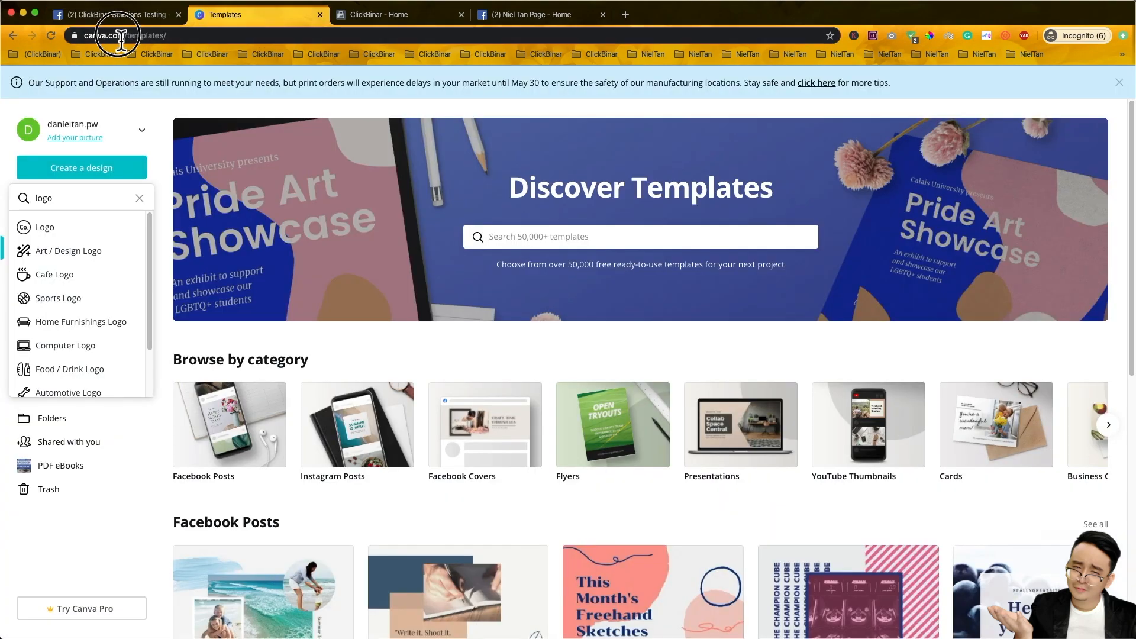
{"action": "left_click", "coordinate": [192, 108]}
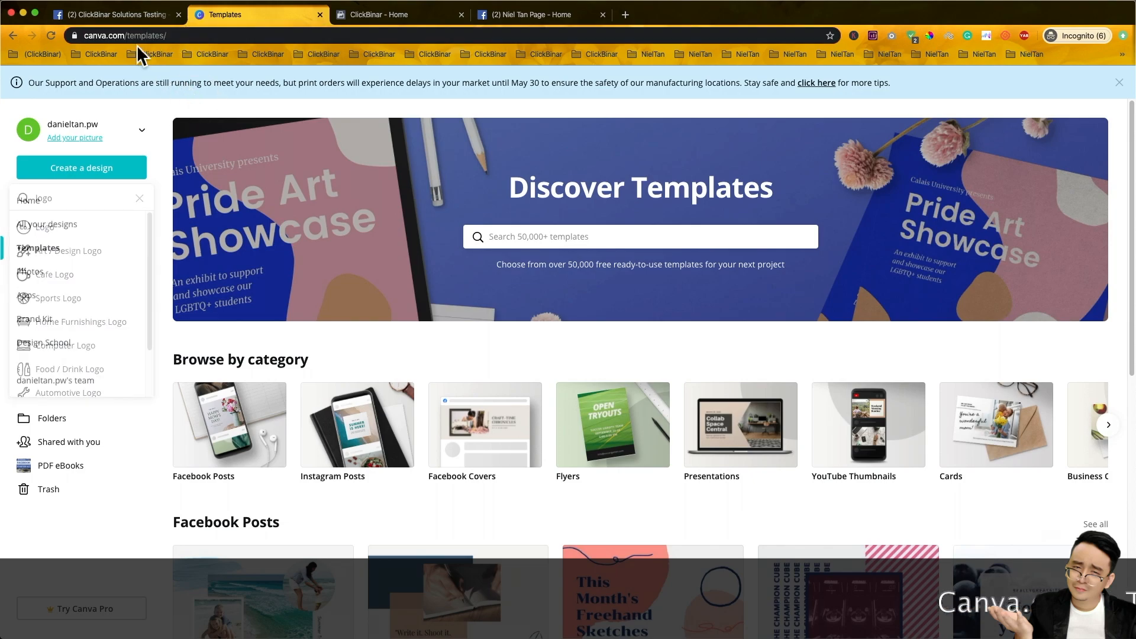
{"action": "left_click_drag", "start_coordinate": [128, 40], "coordinate": [53, 41]}
{"action": "left_click", "coordinate": [331, 344]}
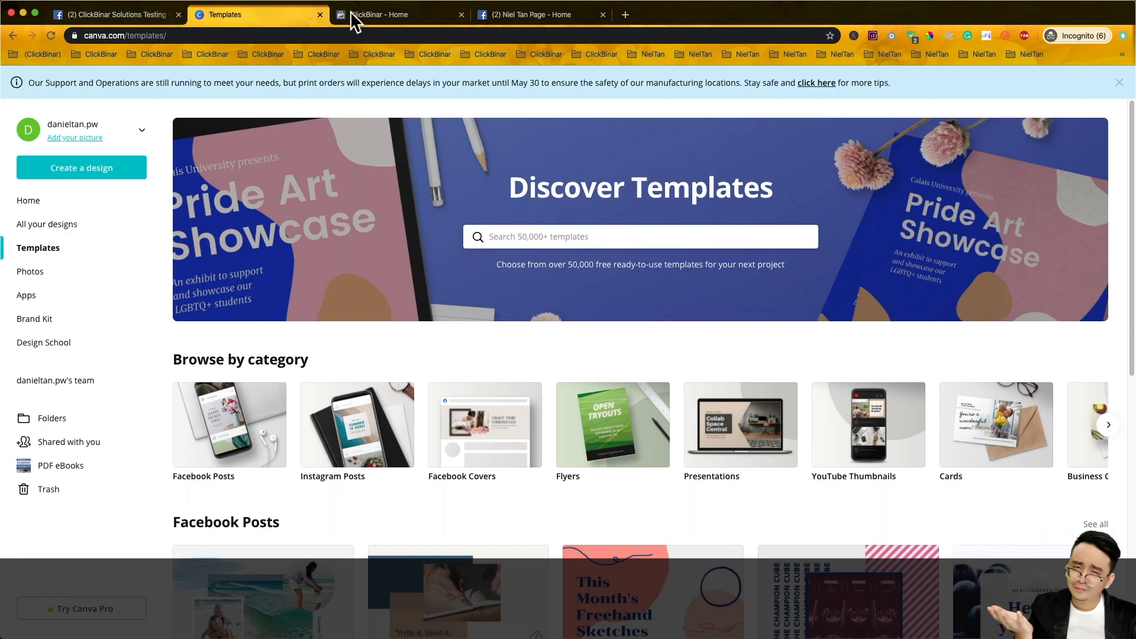
{"action": "left_click", "coordinate": [151, 17]}
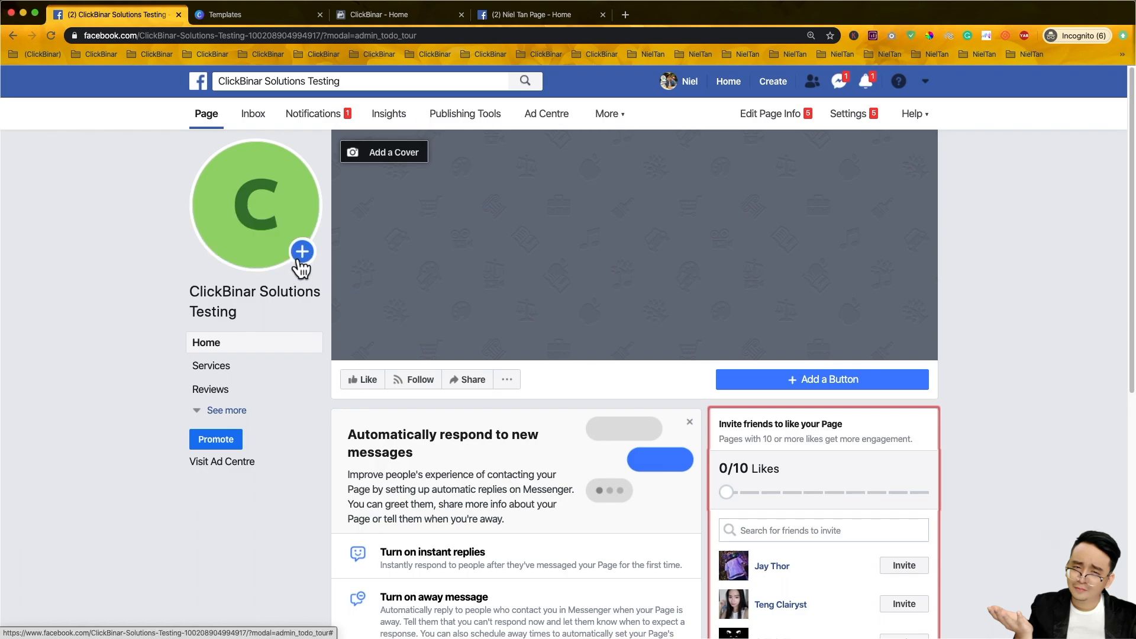
{"action": "left_click", "coordinate": [244, 13]}
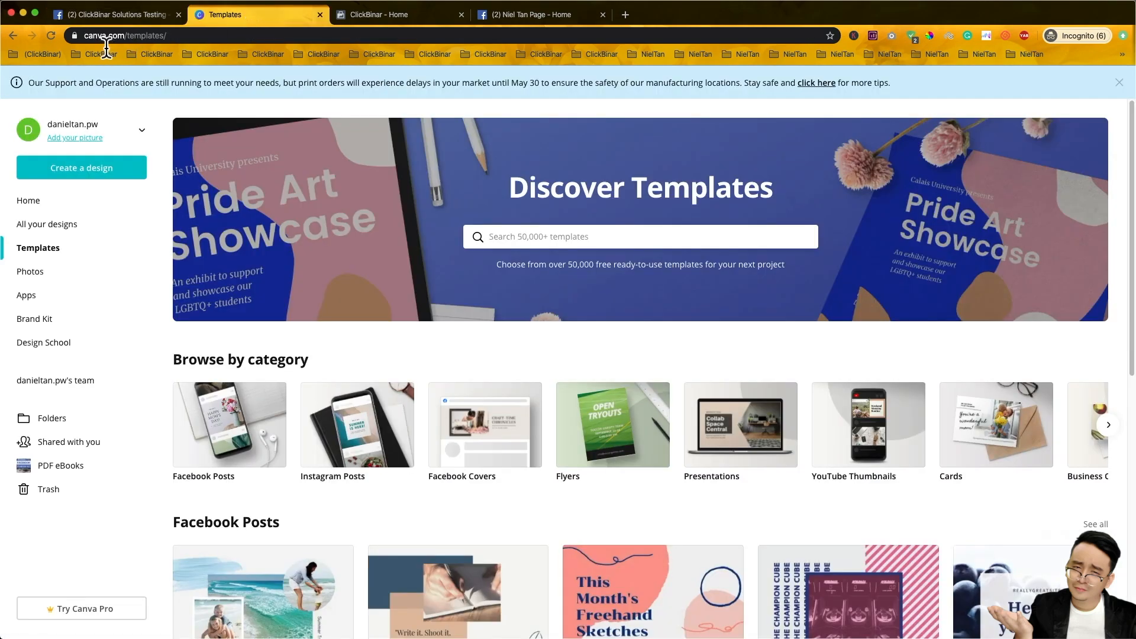
- Search the Create a design list for 'logo' and start a new Logo design
{"action": "left_click", "coordinate": [89, 172]}
{"action": "double_click", "coordinate": [76, 204]}
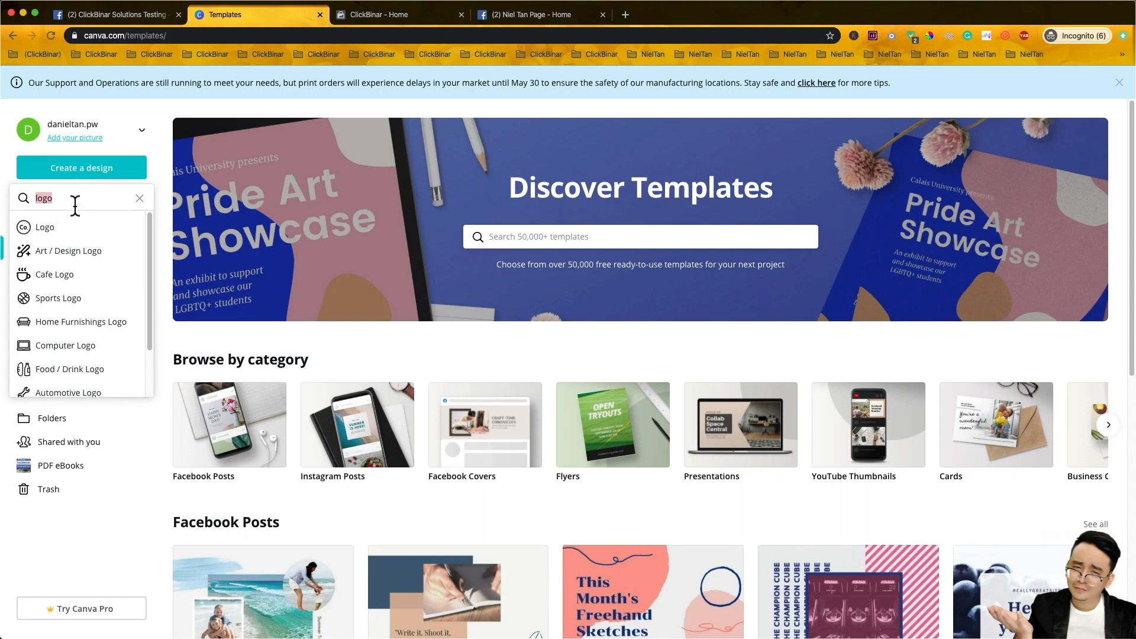
{"action": "left_click", "coordinate": [139, 198]}
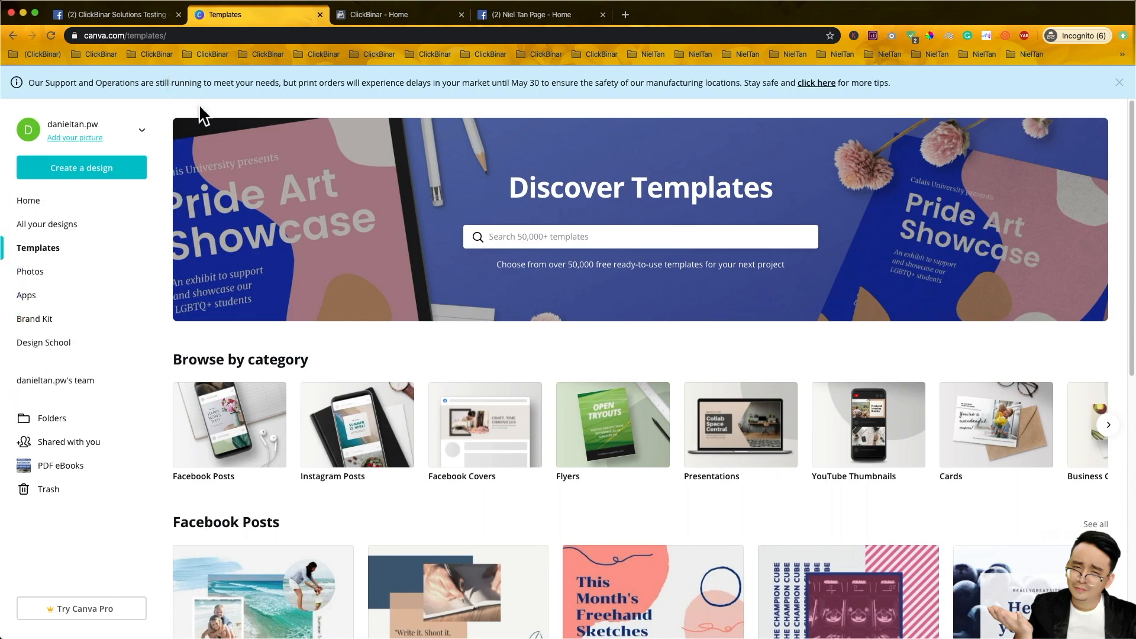
{"action": "left_click", "coordinate": [117, 176]}
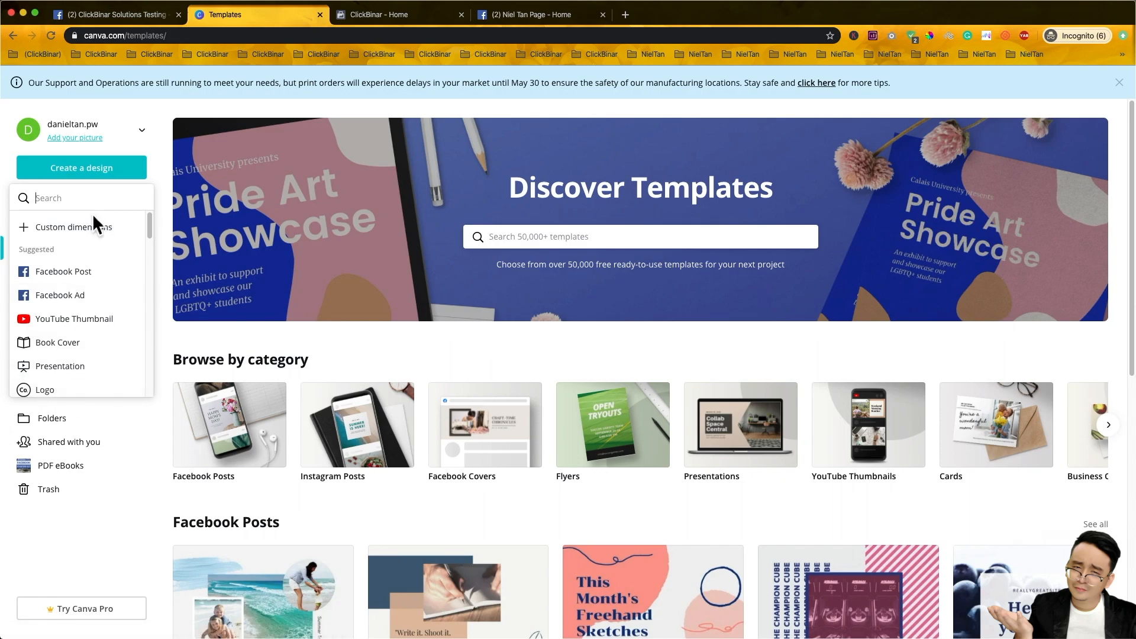
{"action": "type", "text": "logo"}
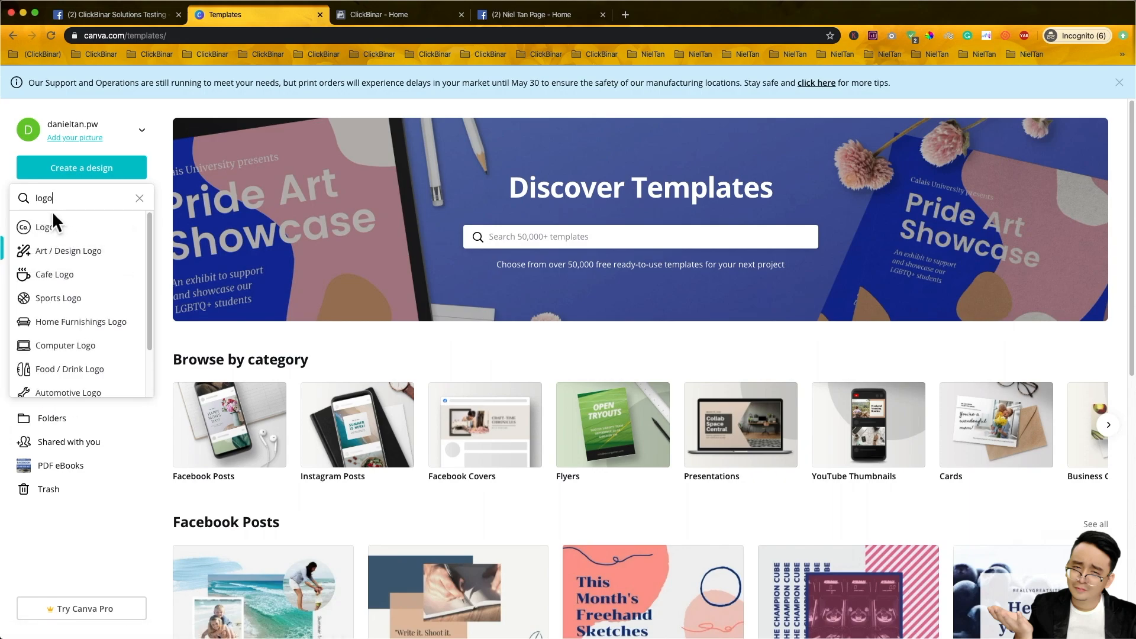
{"action": "left_click", "coordinate": [68, 234]}
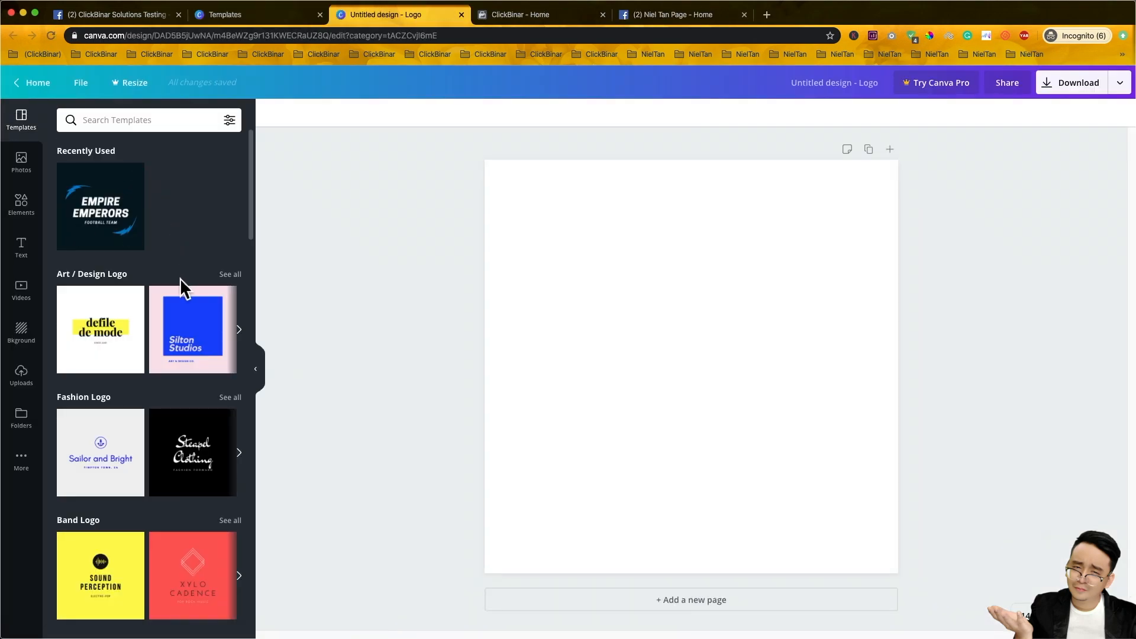
- Apply the Empire Emperors football team template from Recently Used to the blank logo
{"action": "scroll", "coordinate": [180, 278], "scroll_direction": "down", "scroll_amount": 5}
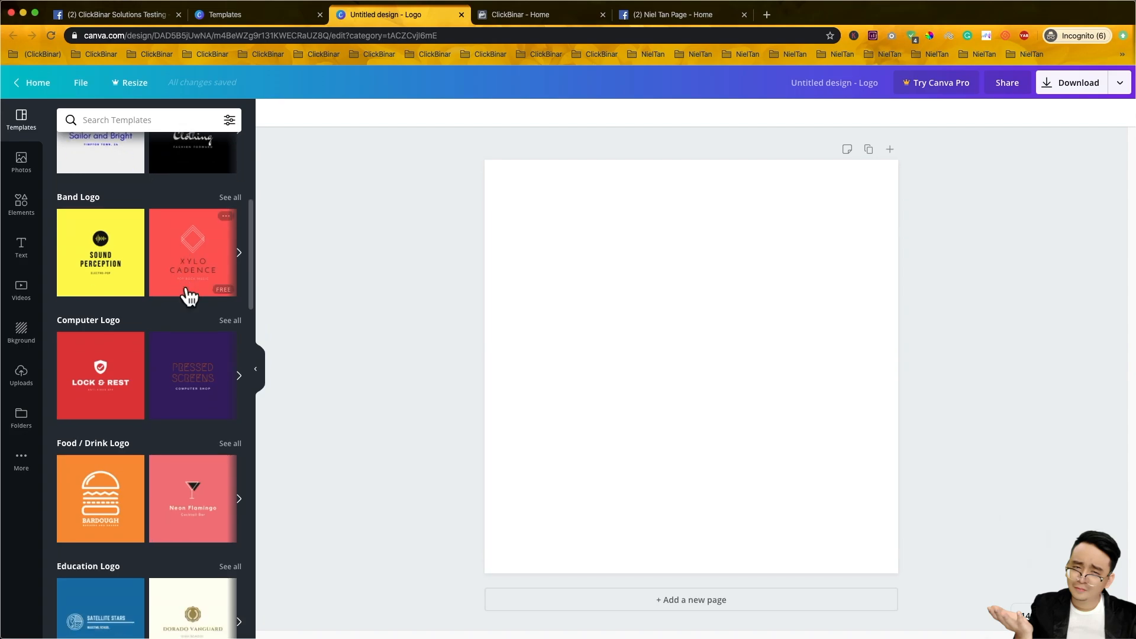
{"action": "scroll", "coordinate": [189, 296], "scroll_direction": "down", "scroll_amount": 4}
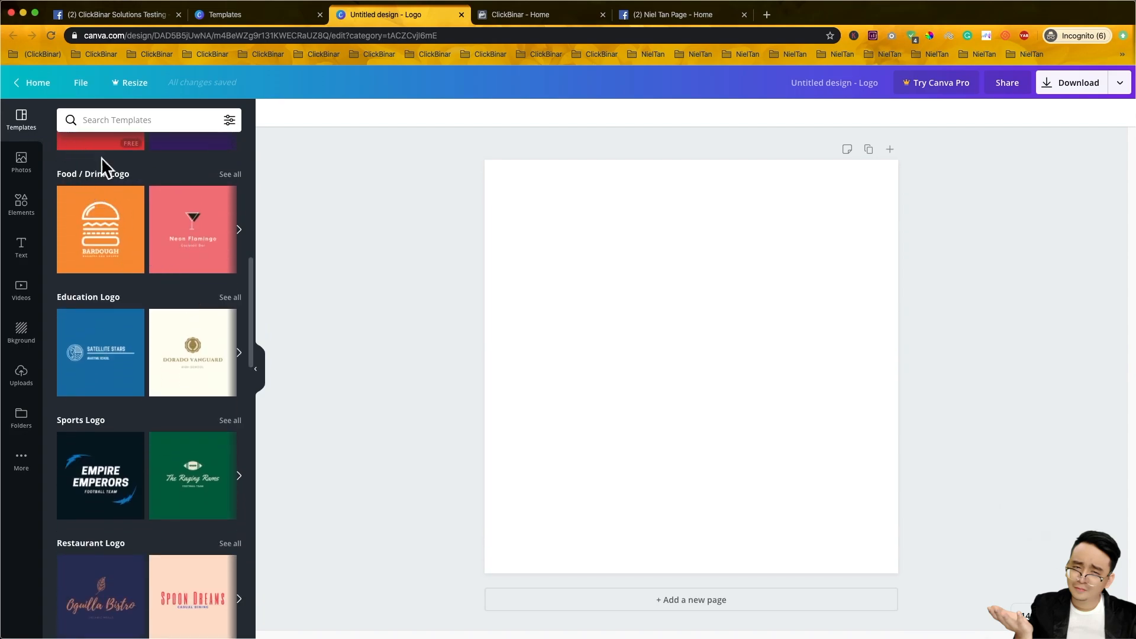
{"action": "scroll", "coordinate": [147, 243], "scroll_direction": "down", "scroll_amount": 6}
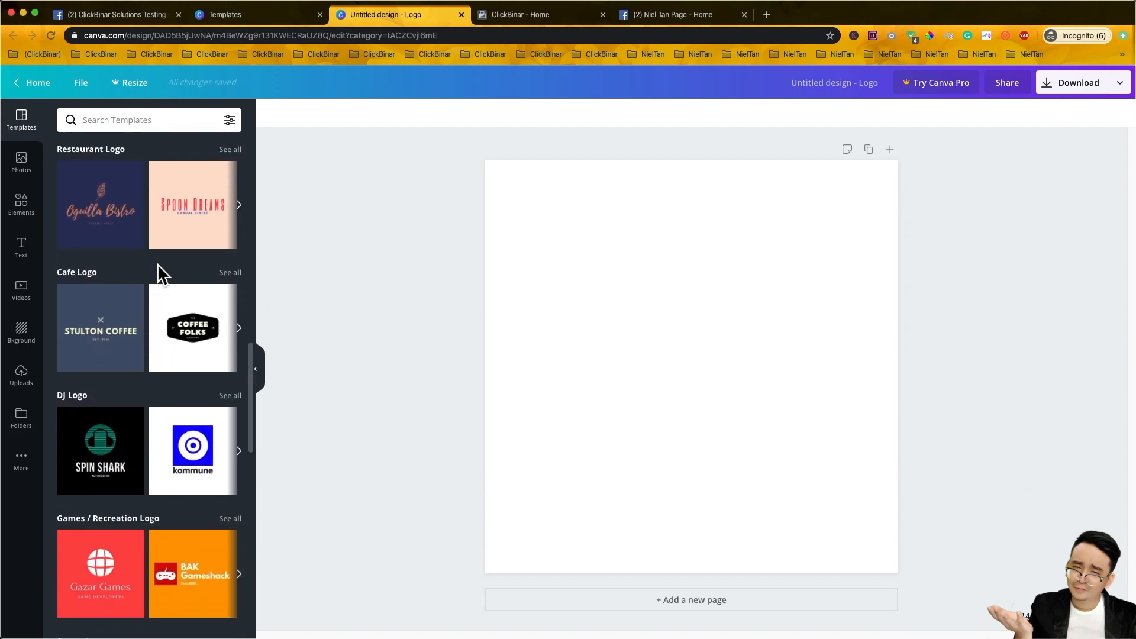
{"action": "scroll", "coordinate": [158, 264], "scroll_direction": "up", "scroll_amount": 15}
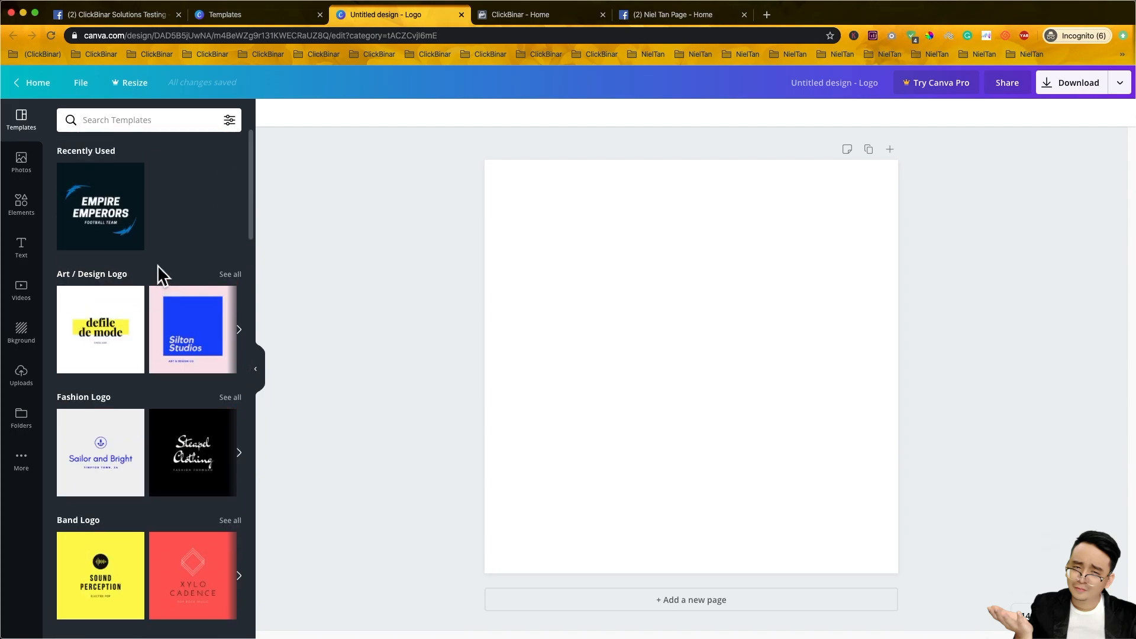
{"action": "left_click", "coordinate": [106, 214]}
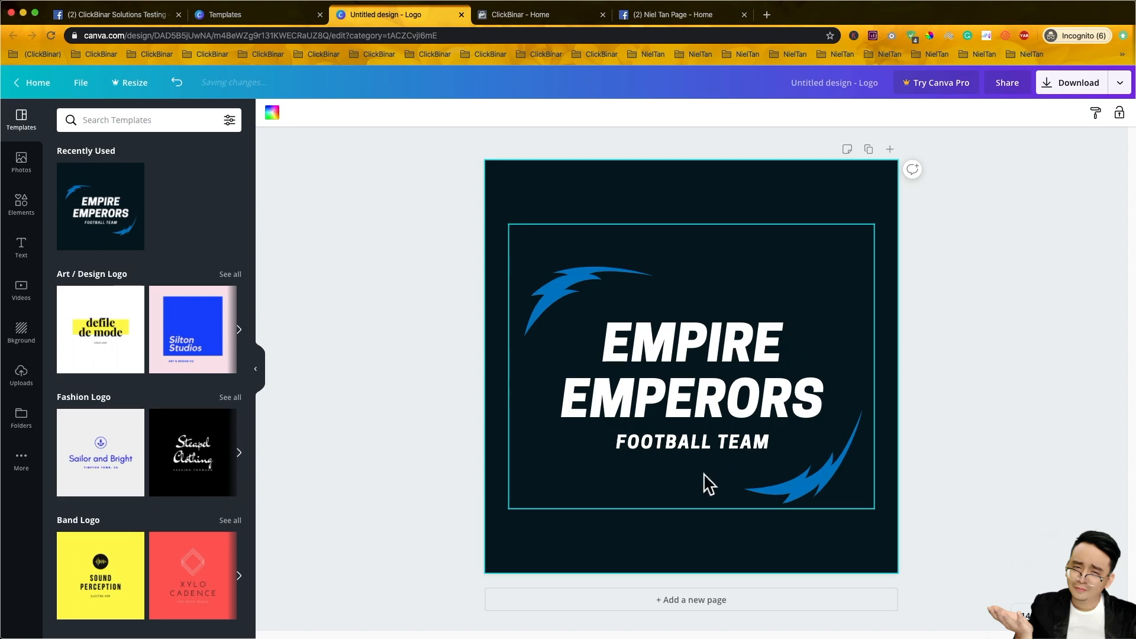
- Replace the EMPIRE EMPERORS title with CLICKBINAR SOLUTIONS
{"action": "left_click", "coordinate": [718, 359]}
{"action": "left_click", "coordinate": [727, 355]}
{"action": "double_click", "coordinate": [728, 355]}
{"action": "left_click_drag", "start_coordinate": [752, 386], "coordinate": [639, 363]}
{"action": "double_click", "coordinate": [702, 338]}
{"action": "triple_click", "coordinate": [705, 357]}
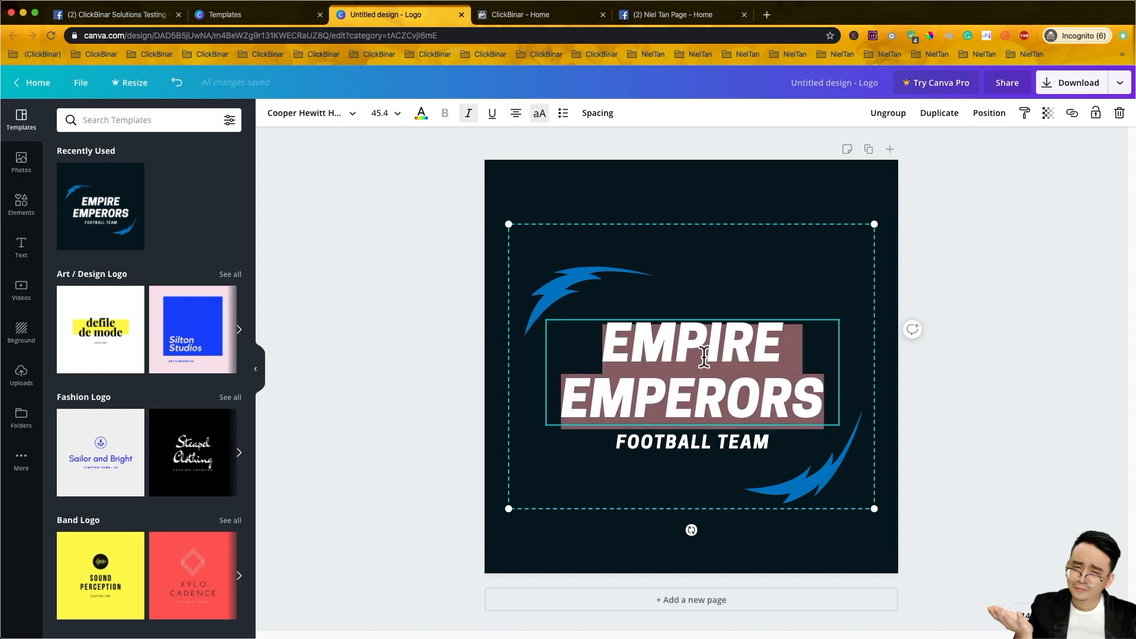
{"action": "type", "text": "CLICKBVIN"}
{"action": "key", "text": "BackSpace"}
{"action": "key", "text": "BackSpace"}
{"action": "key", "text": "BackSpace"}
{"action": "key", "text": "BackSpace"}
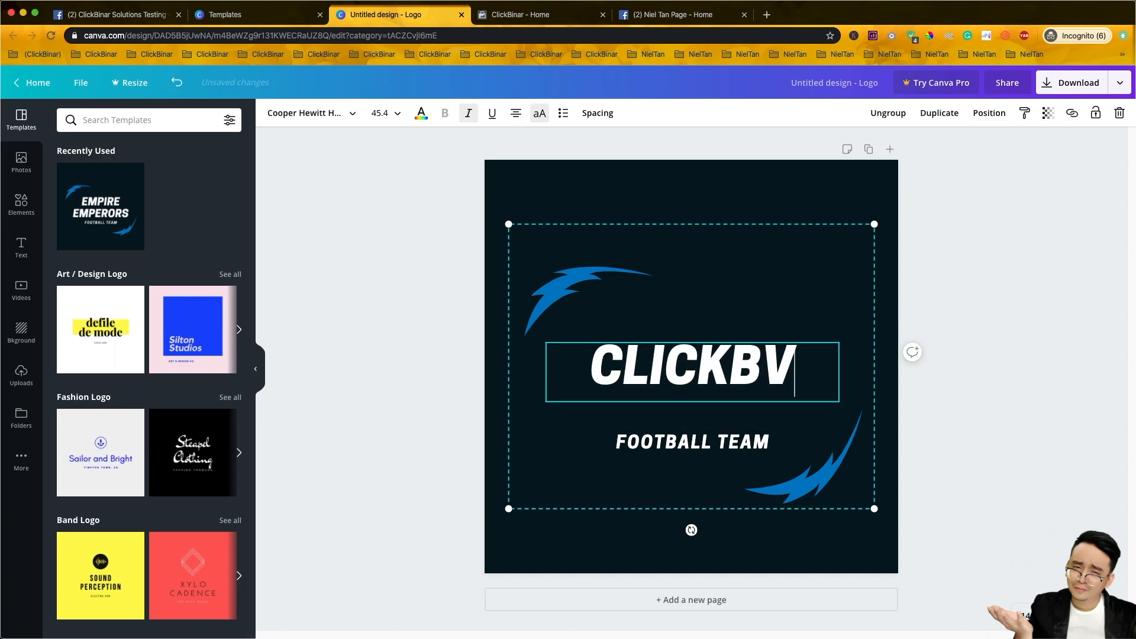
{"action": "type", "text": "BINAR"}
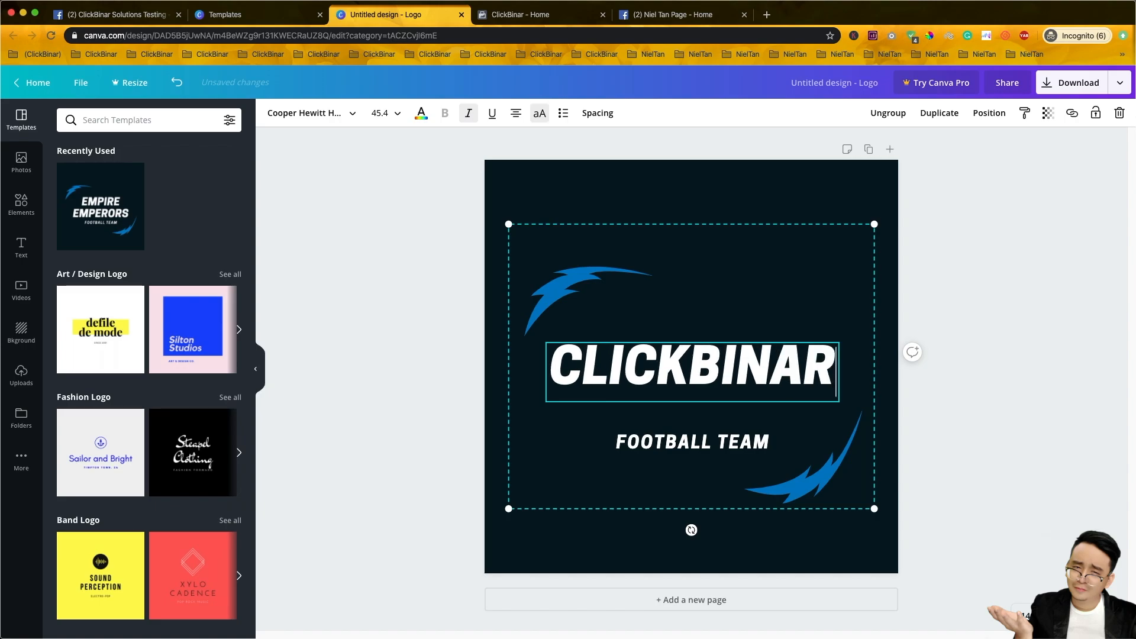
{"action": "type", "text": " SOLUTIONS"}
{"action": "left_click", "coordinate": [991, 289]}
- Replace the FOOTBALL TEAM subtitle with DIGITAL MARKETING AGENCY
{"action": "left_click", "coordinate": [686, 449]}
{"action": "left_click", "coordinate": [687, 449]}
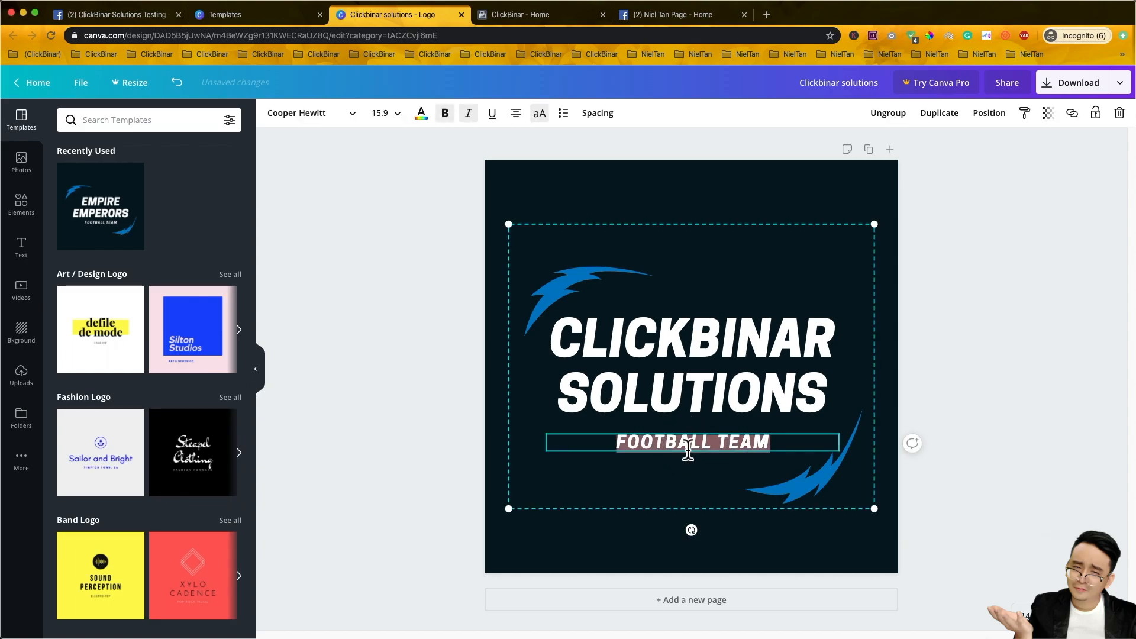
{"action": "type", "text": "DIGITAL MARKETING A"}
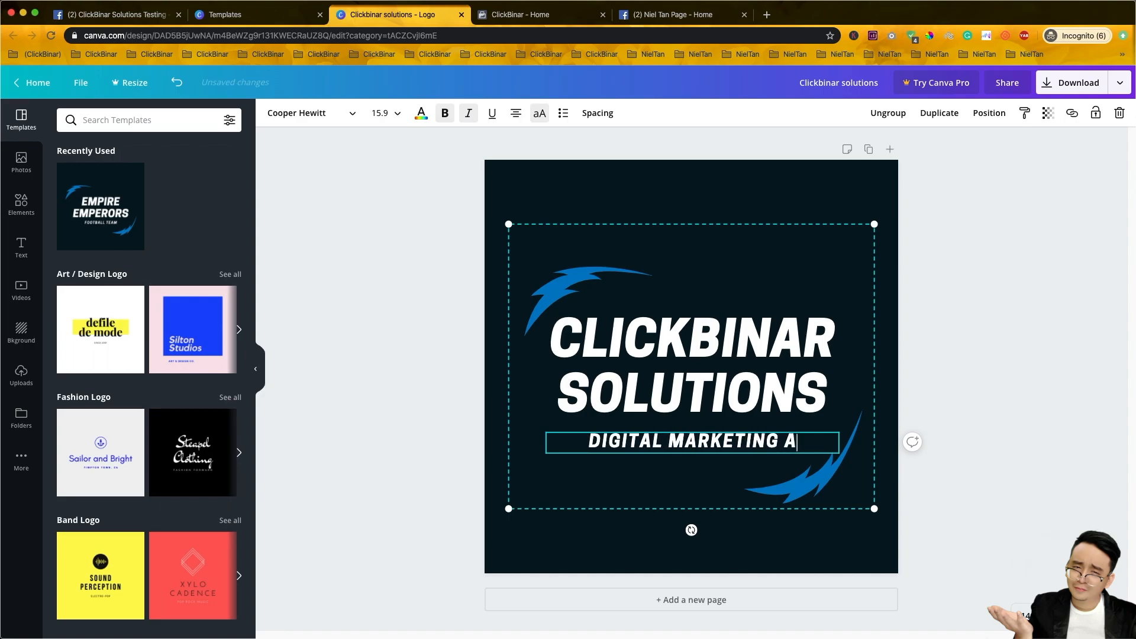
{"action": "type", "text": "GENCY"}
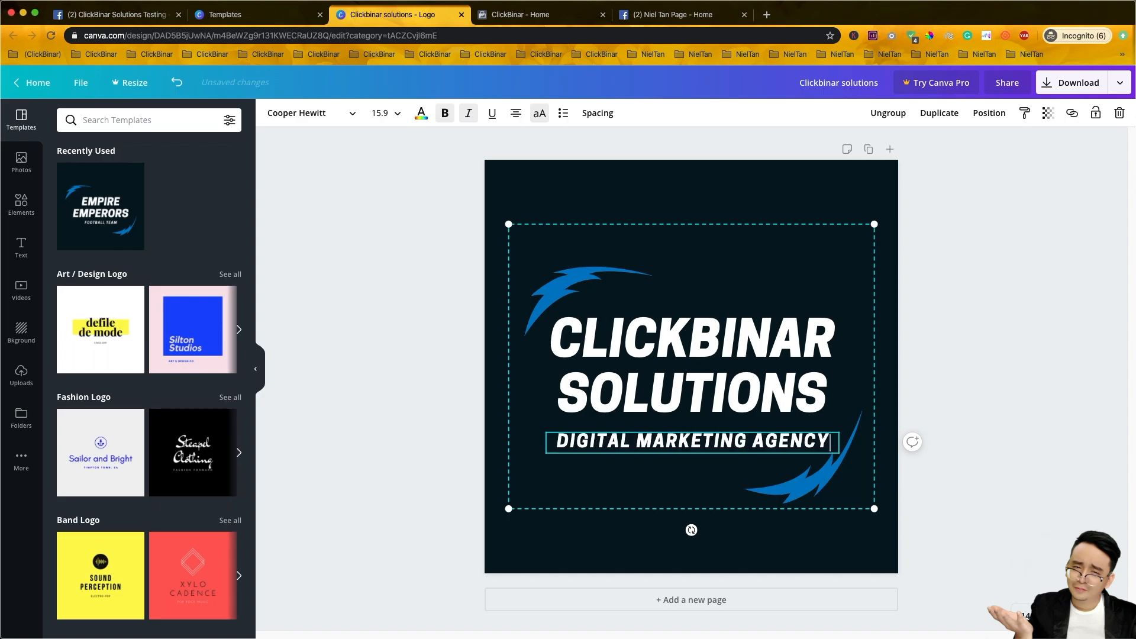
{"action": "left_click", "coordinate": [971, 365]}
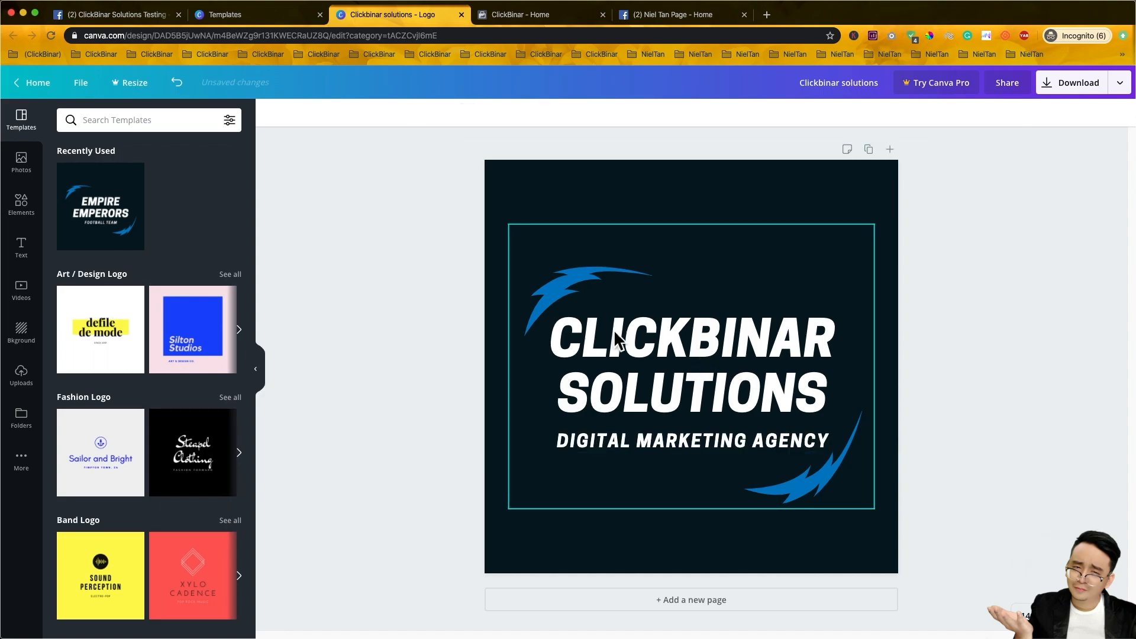
- Delete the upper blue swoosh from the logo with Delete element
{"action": "left_click", "coordinate": [594, 283]}
{"action": "left_click", "coordinate": [861, 474]}
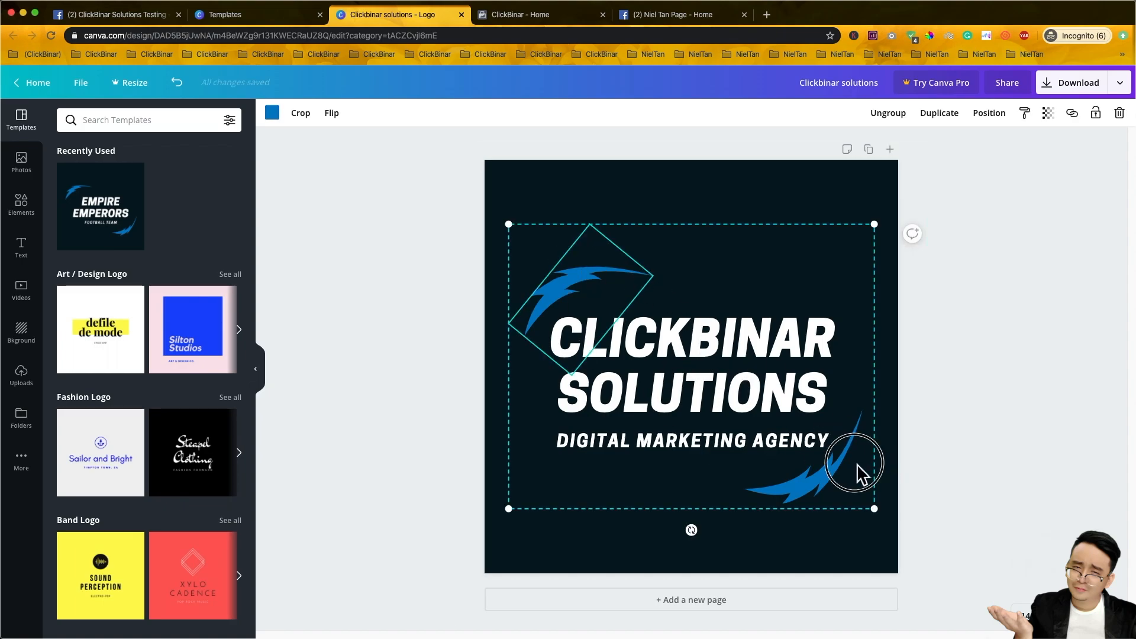
{"action": "left_click", "coordinate": [609, 218]}
{"action": "left_click", "coordinate": [589, 292]}
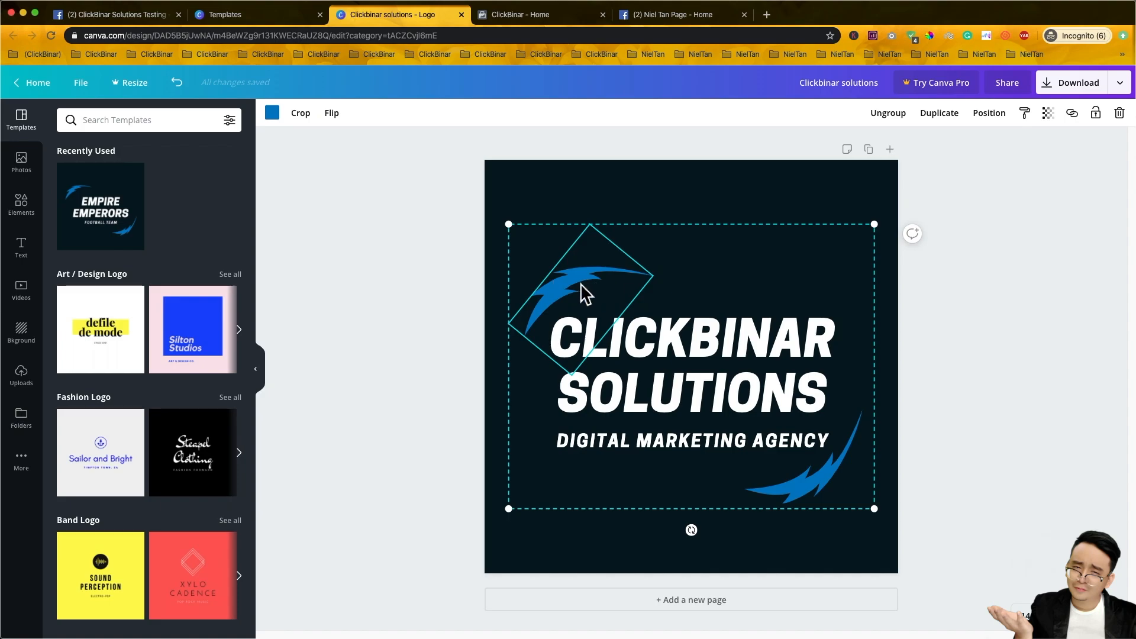
{"action": "left_click", "coordinate": [843, 478]}
{"action": "left_click", "coordinate": [570, 263]}
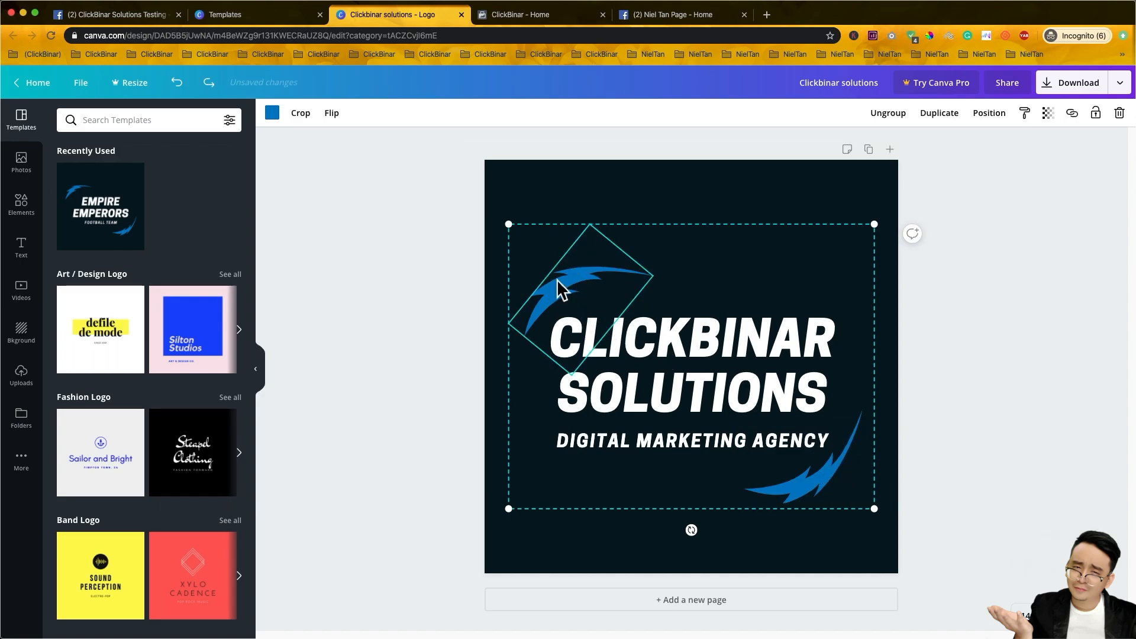
{"action": "left_click", "coordinate": [801, 481]}
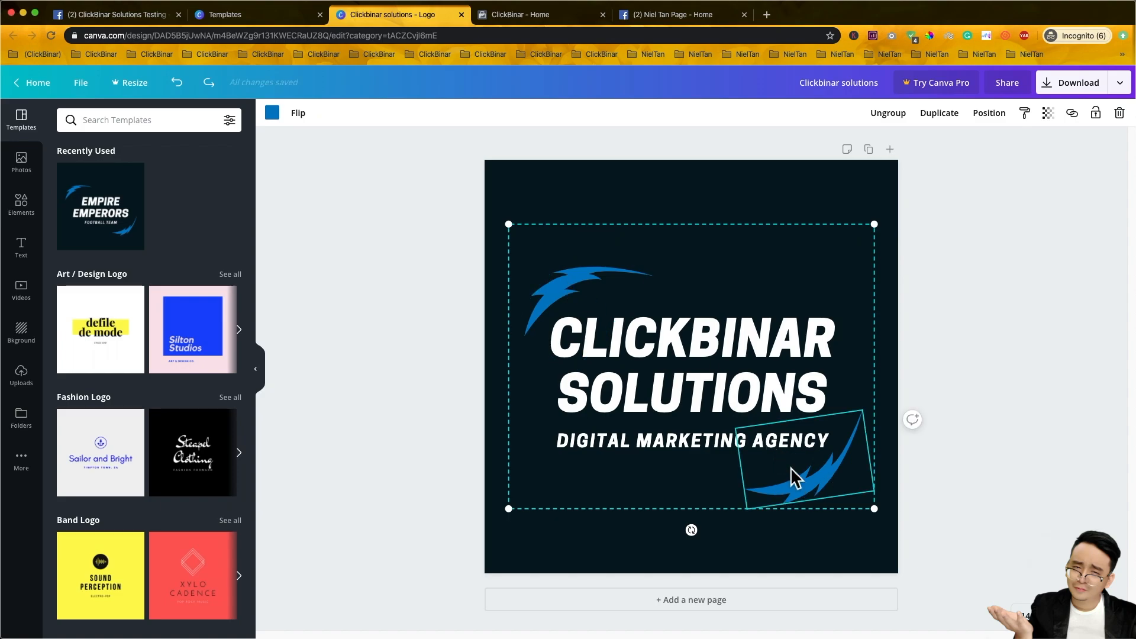
{"action": "left_click", "coordinate": [556, 283]}
{"action": "left_click", "coordinate": [806, 480]}
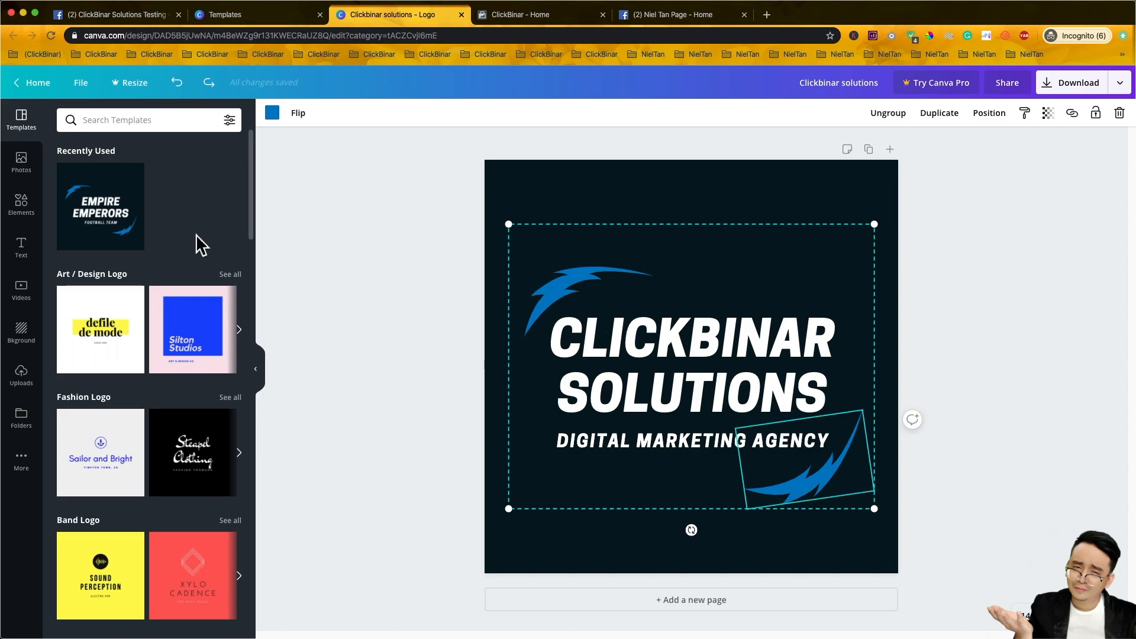
{"action": "left_click", "coordinate": [577, 299]}
{"action": "left_click", "coordinate": [814, 473]}
{"action": "left_click", "coordinate": [570, 296]}
{"action": "left_click", "coordinate": [1119, 114]}
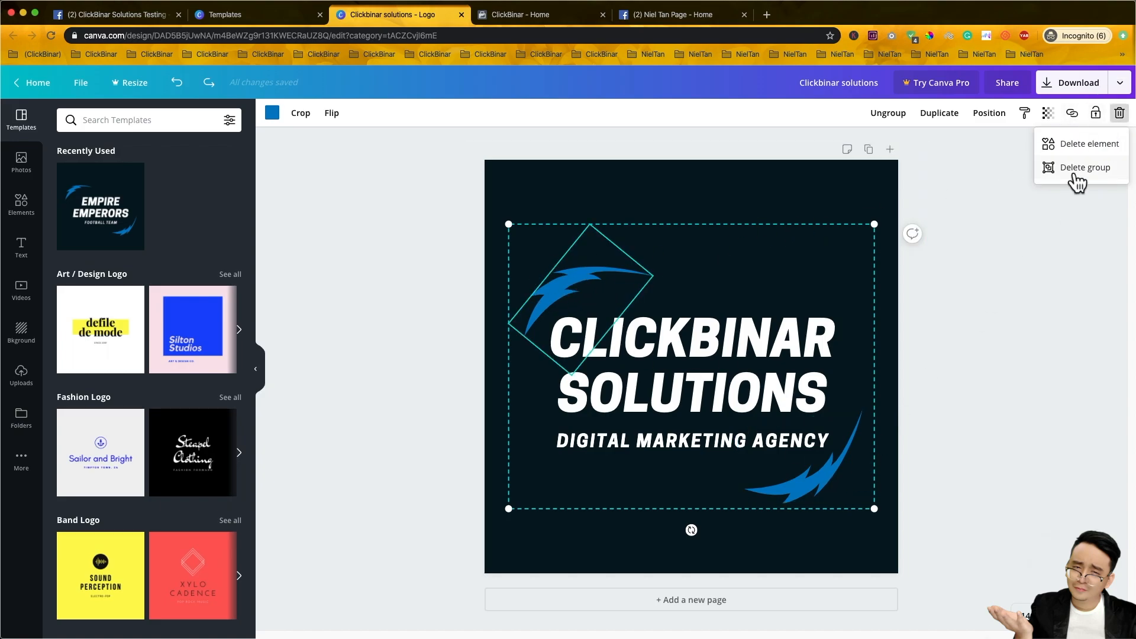
{"action": "left_click", "coordinate": [1084, 147]}
- Delete the lower blue swoosh and clear the selection
{"action": "left_click", "coordinate": [844, 477]}
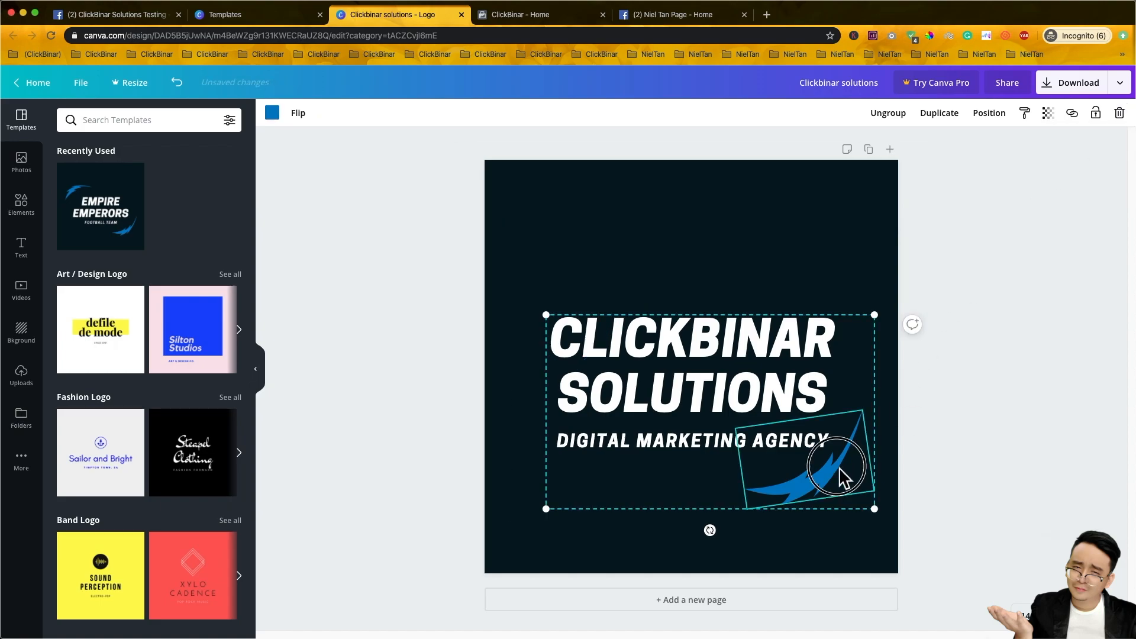
{"action": "left_click", "coordinate": [1119, 114]}
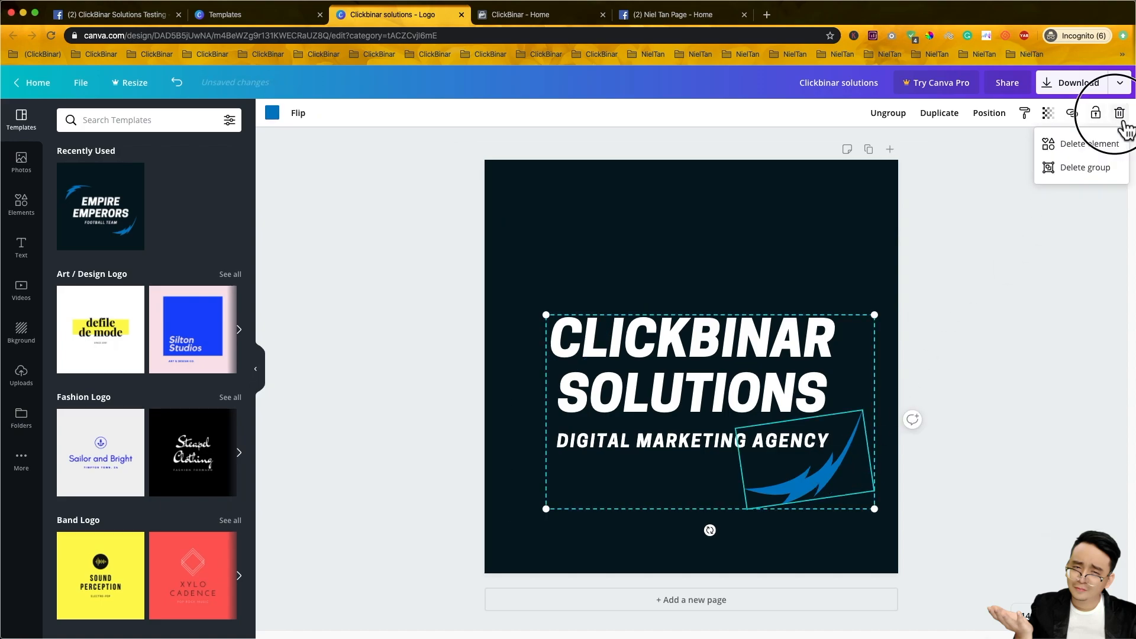
{"action": "left_click", "coordinate": [1074, 153]}
{"action": "left_click", "coordinate": [728, 302]}
{"action": "left_click", "coordinate": [399, 247]}
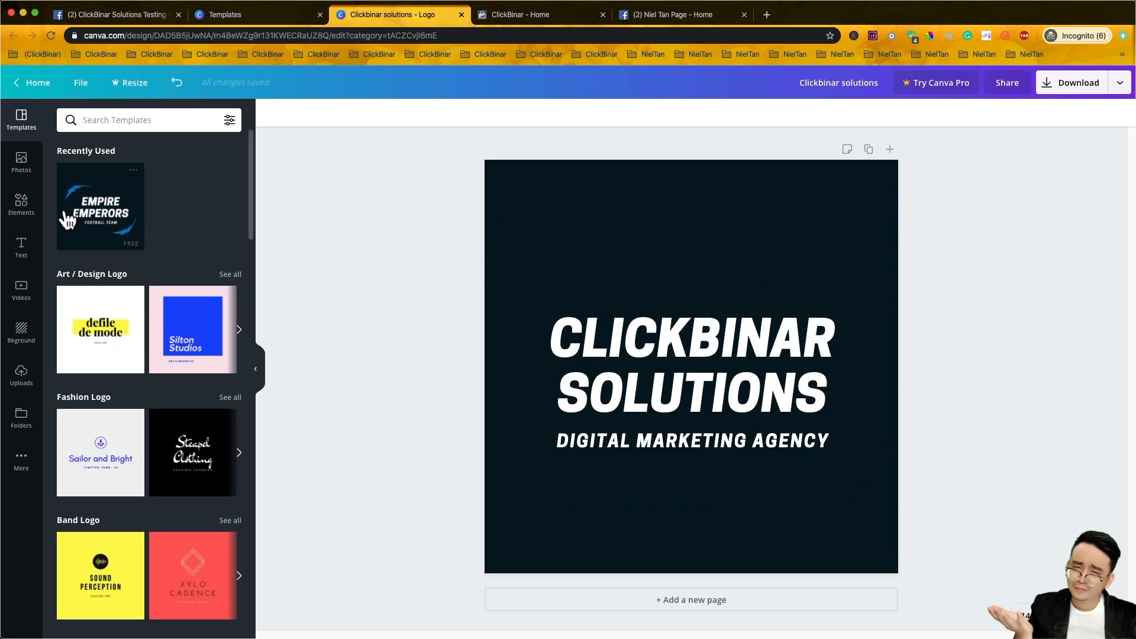
- Add a rounded square from Elements, rotate it about -50°, and push it past the top-left corner
{"action": "left_click", "coordinate": [36, 218]}
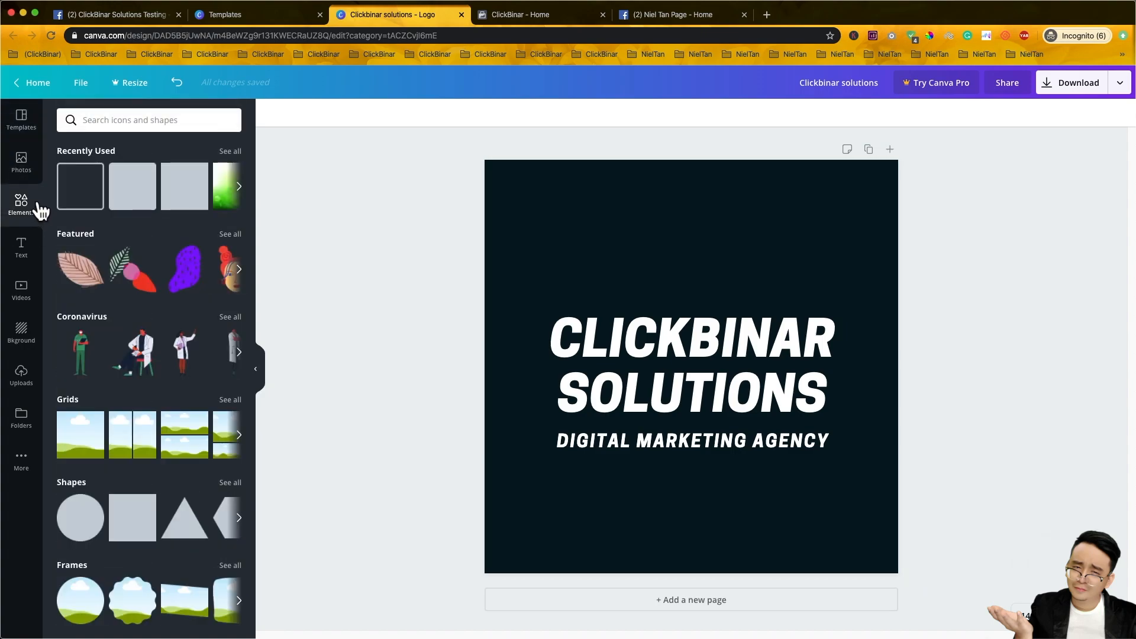
{"action": "left_click", "coordinate": [140, 191]}
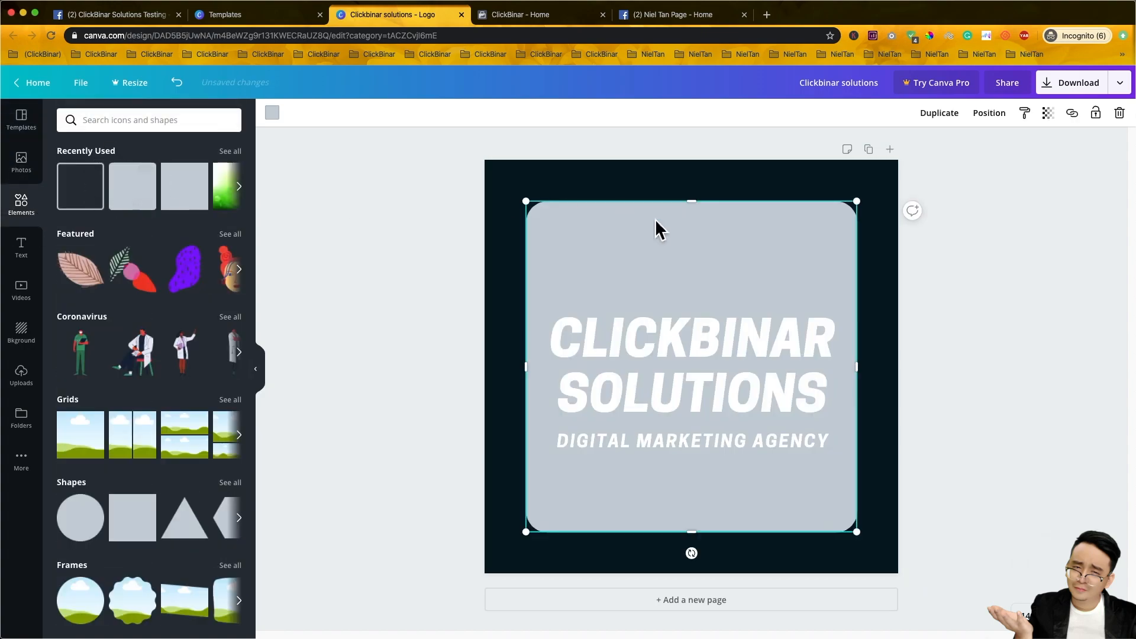
{"action": "left_click_drag", "start_coordinate": [866, 541], "coordinate": [622, 294]}
{"action": "left_click_drag", "start_coordinate": [580, 254], "coordinate": [547, 238]}
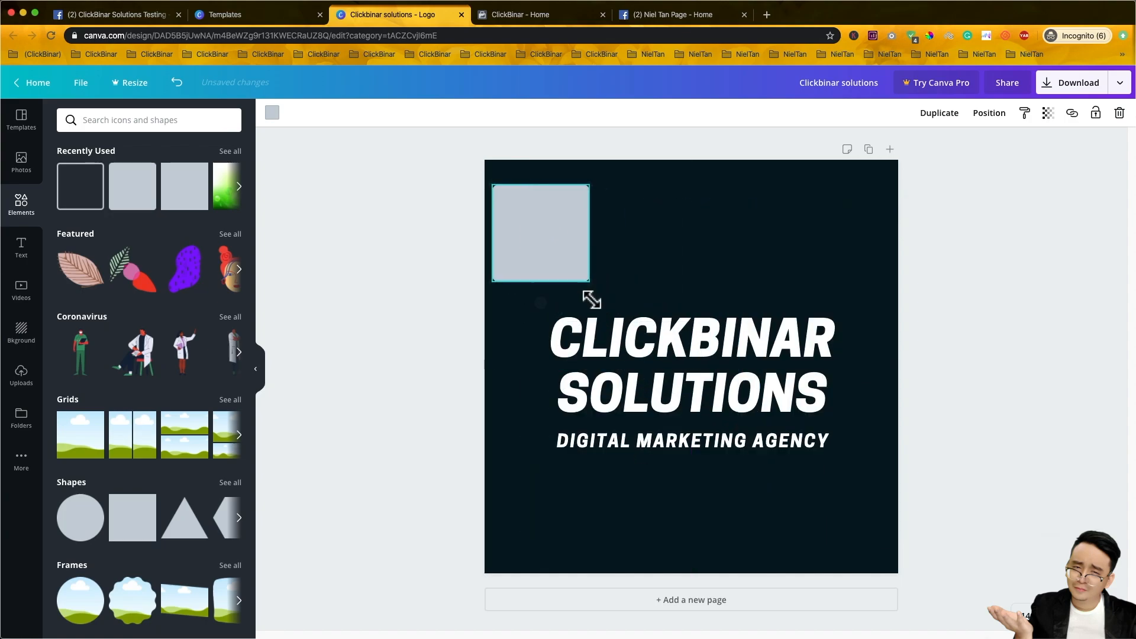
{"action": "left_click_drag", "start_coordinate": [540, 303], "coordinate": [714, 217]}
{"action": "left_click_drag", "start_coordinate": [606, 241], "coordinate": [473, 242]}
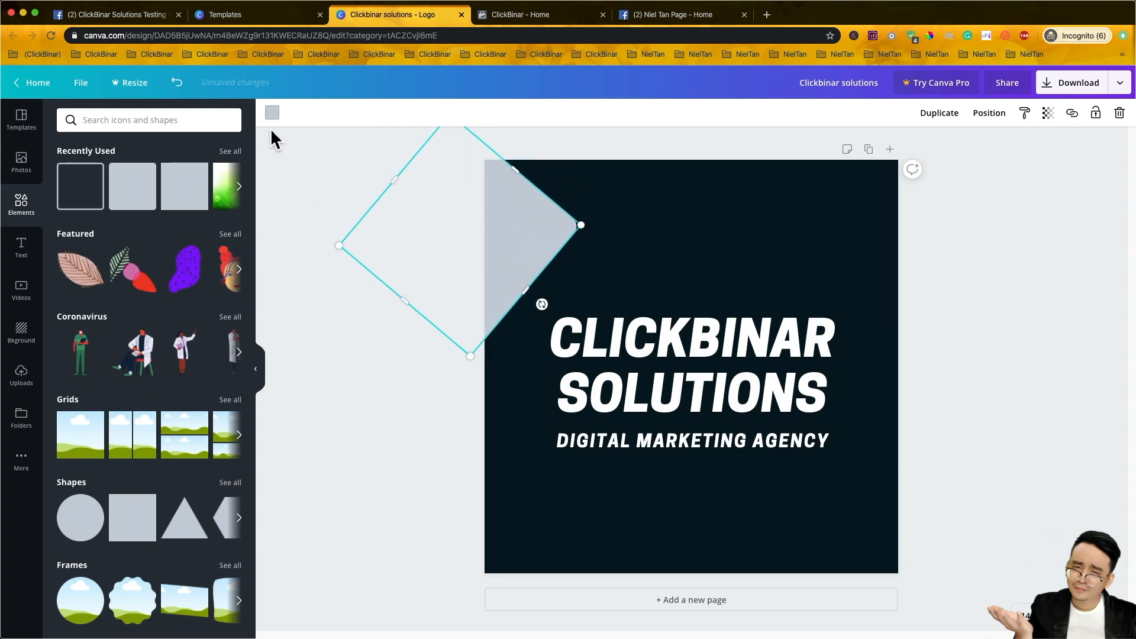
- Change the rotated square's fill colour to white
{"action": "left_click", "coordinate": [272, 113]}
{"action": "left_click", "coordinate": [230, 288]}
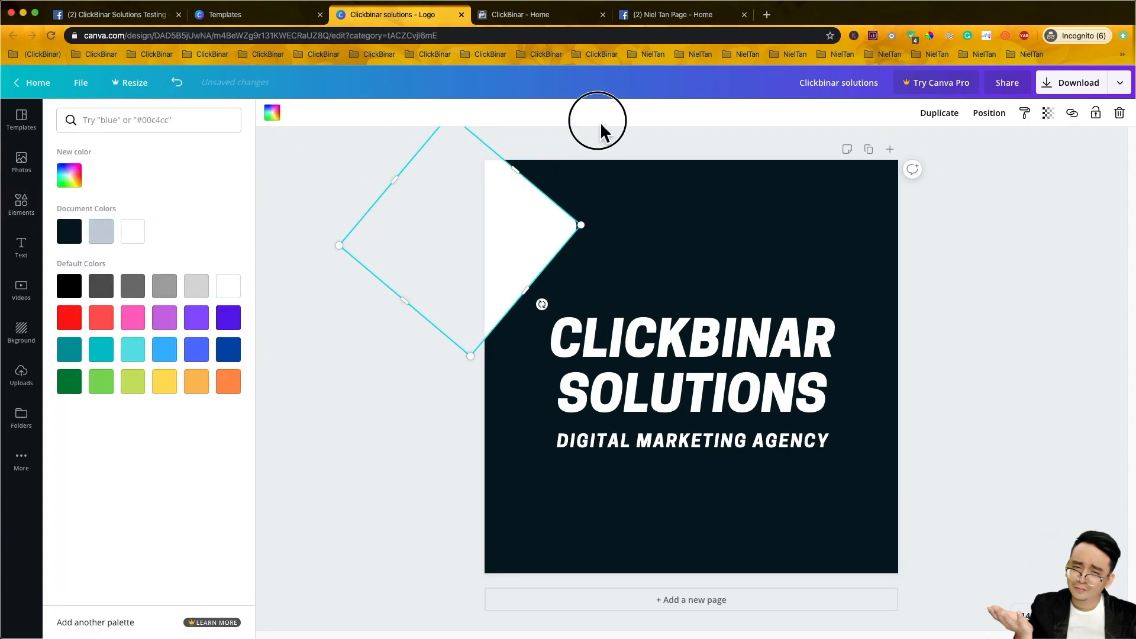
{"action": "left_click", "coordinate": [598, 139]}
- Duplicate the white rotated square, undoing an accidental paste first
{"action": "left_click", "coordinate": [484, 245]}
{"action": "left_click", "coordinate": [657, 323]}
{"action": "left_click", "coordinate": [538, 246]}
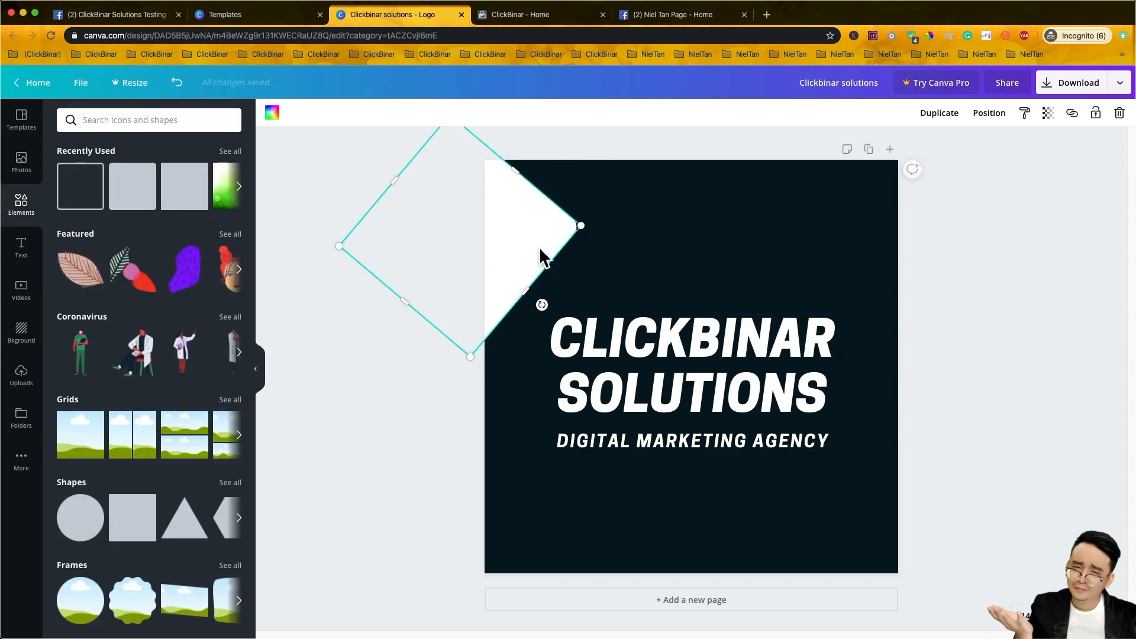
{"action": "key", "text": "super+v"}
{"action": "key", "text": "super+z"}
{"action": "left_click", "coordinate": [540, 225]}
{"action": "left_click", "coordinate": [961, 122]}
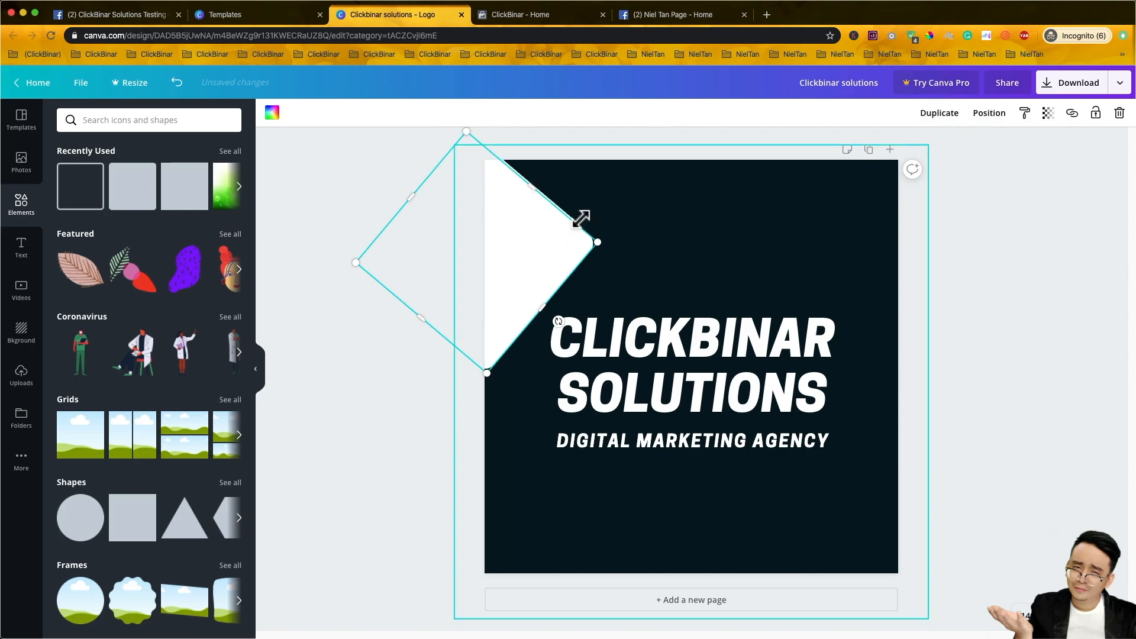
- Place enlarged, rotated white square copies over the top-right and bottom-left corners
{"action": "left_click_drag", "start_coordinate": [562, 246], "coordinate": [934, 185]}
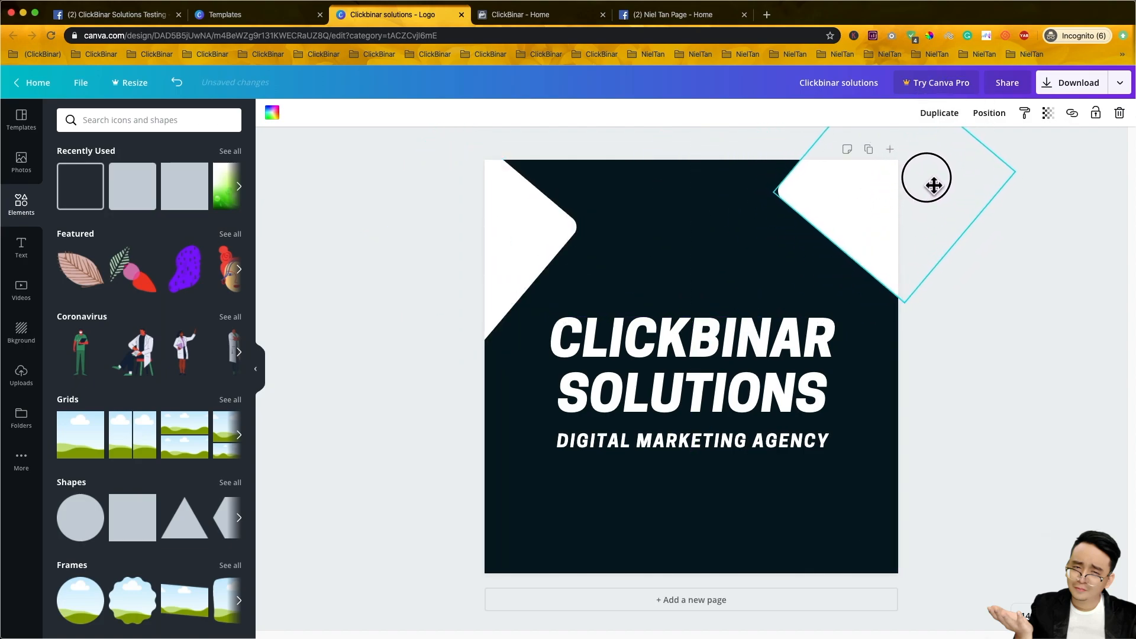
{"action": "left_click_drag", "start_coordinate": [778, 206], "coordinate": [596, 261]}
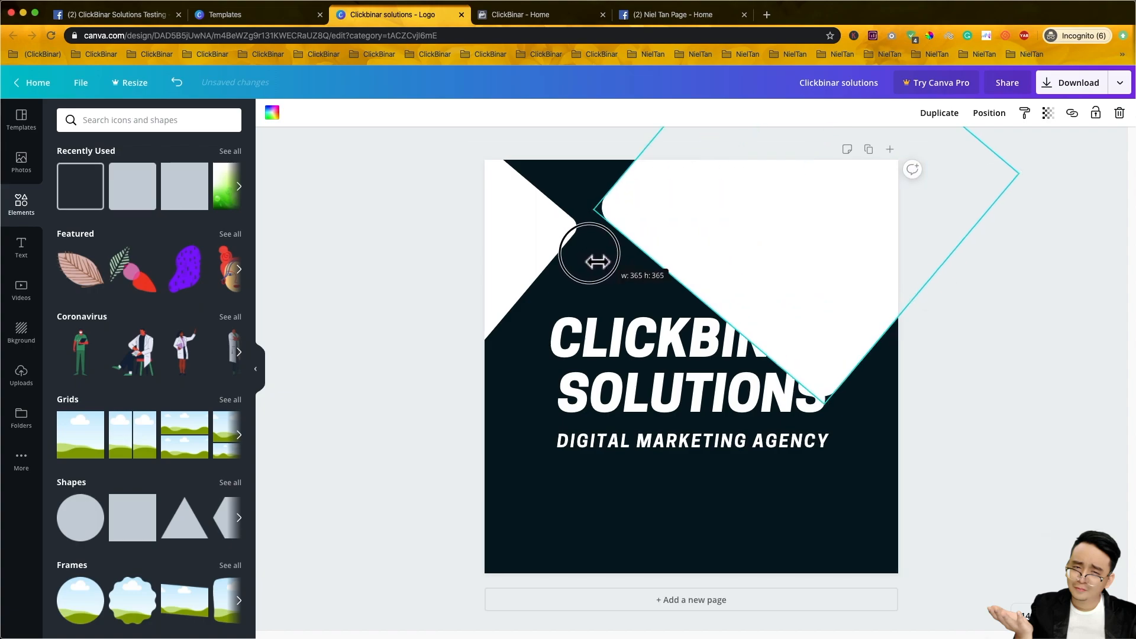
{"action": "left_click_drag", "start_coordinate": [842, 246], "coordinate": [979, 243]}
{"action": "left_click", "coordinate": [940, 116]}
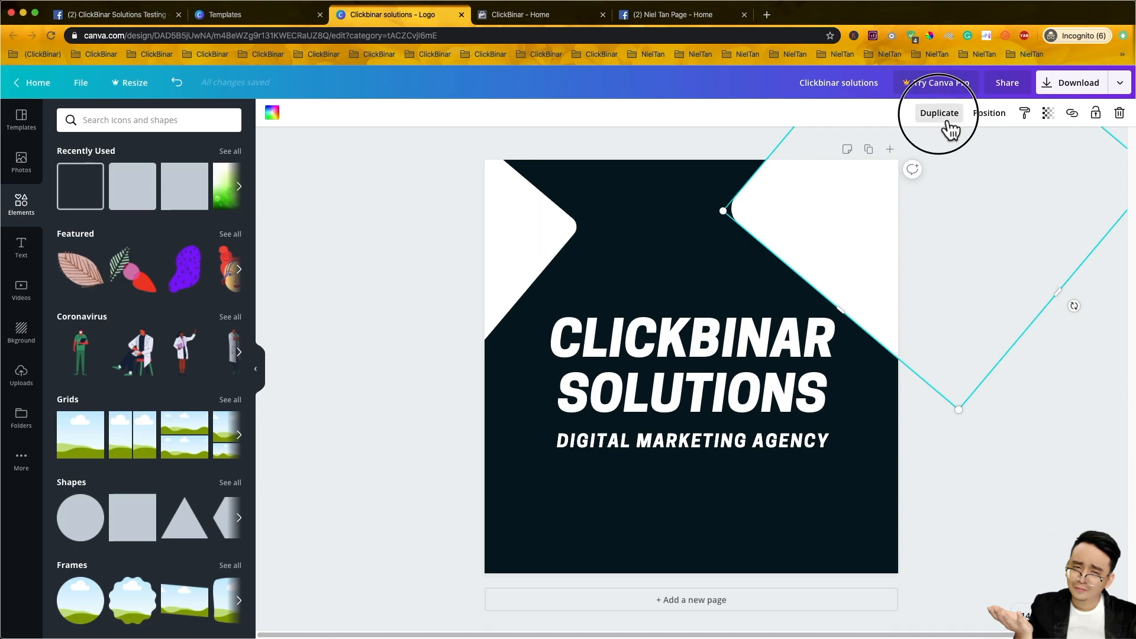
{"action": "left_click_drag", "start_coordinate": [915, 171], "coordinate": [660, 284]}
{"action": "left_click_drag", "start_coordinate": [667, 469], "coordinate": [654, 395]}
{"action": "left_click_drag", "start_coordinate": [545, 525], "coordinate": [944, 533]}
- Add another rotated white square copy over the bottom-right corner
{"action": "left_click", "coordinate": [939, 113]}
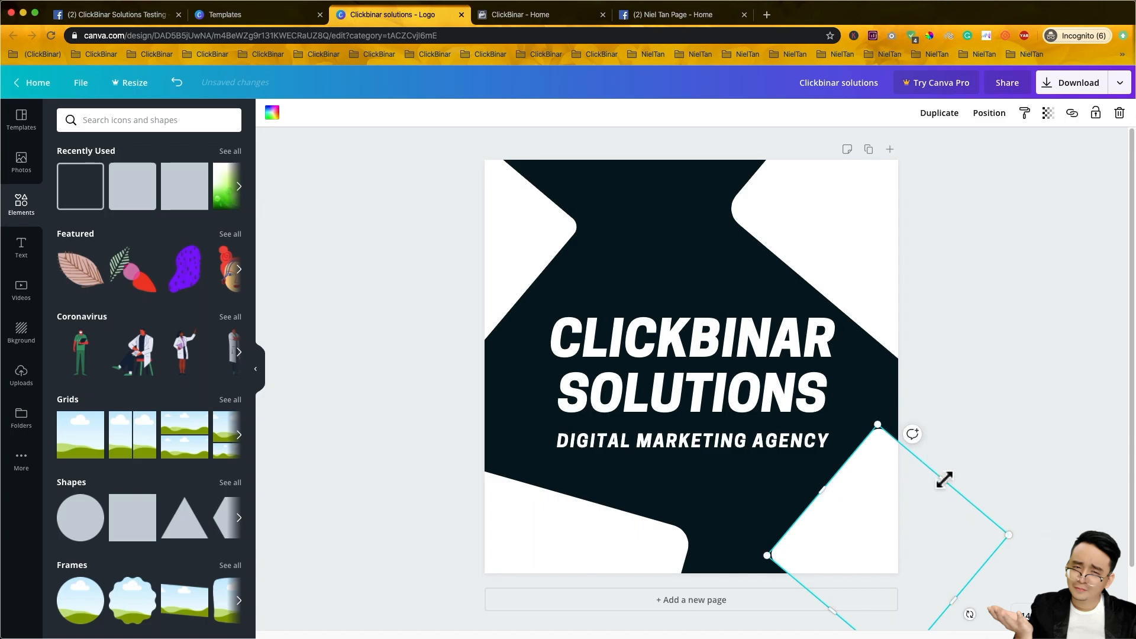
{"action": "left_click_drag", "start_coordinate": [971, 615], "coordinate": [994, 567]}
{"action": "left_click_drag", "start_coordinate": [864, 501], "coordinate": [850, 519]}
{"action": "left_click", "coordinate": [978, 441]}
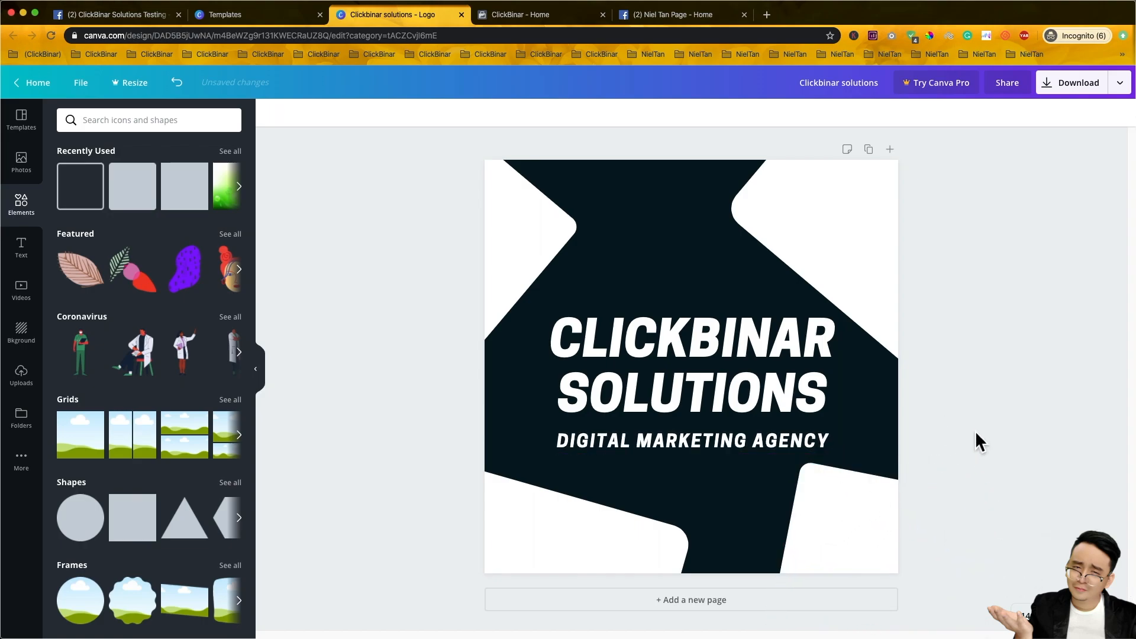
- Fine-tune the top-left and top-right squares' positions and size to even out the cross
{"action": "left_click", "coordinate": [823, 220]}
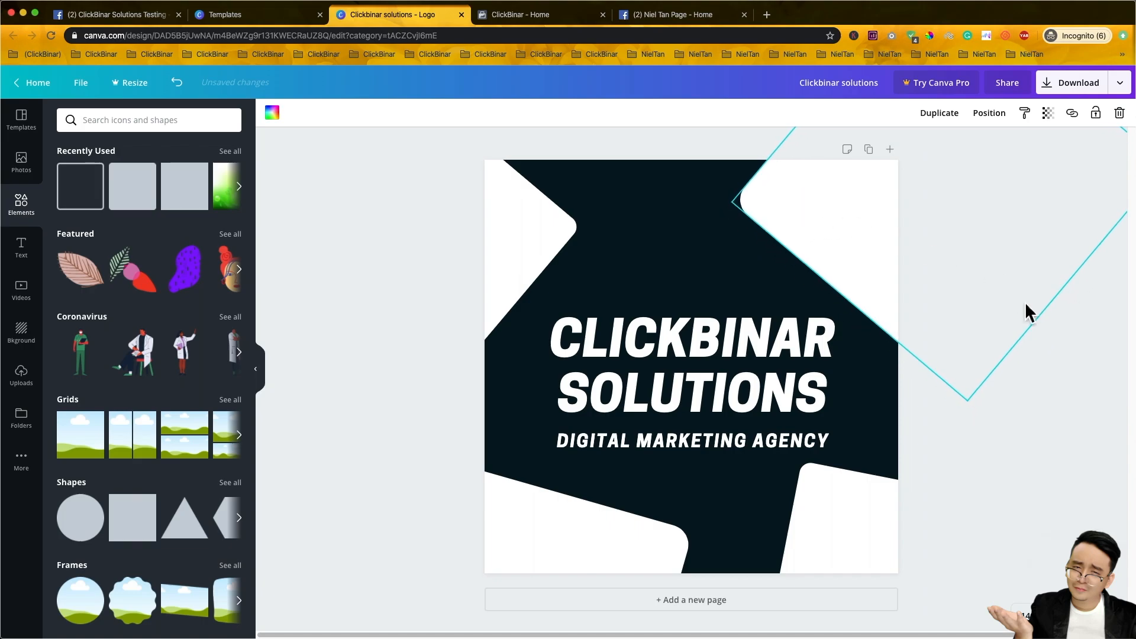
{"action": "left_click", "coordinate": [1027, 312]}
{"action": "left_click_drag", "start_coordinate": [607, 521], "coordinate": [539, 261]}
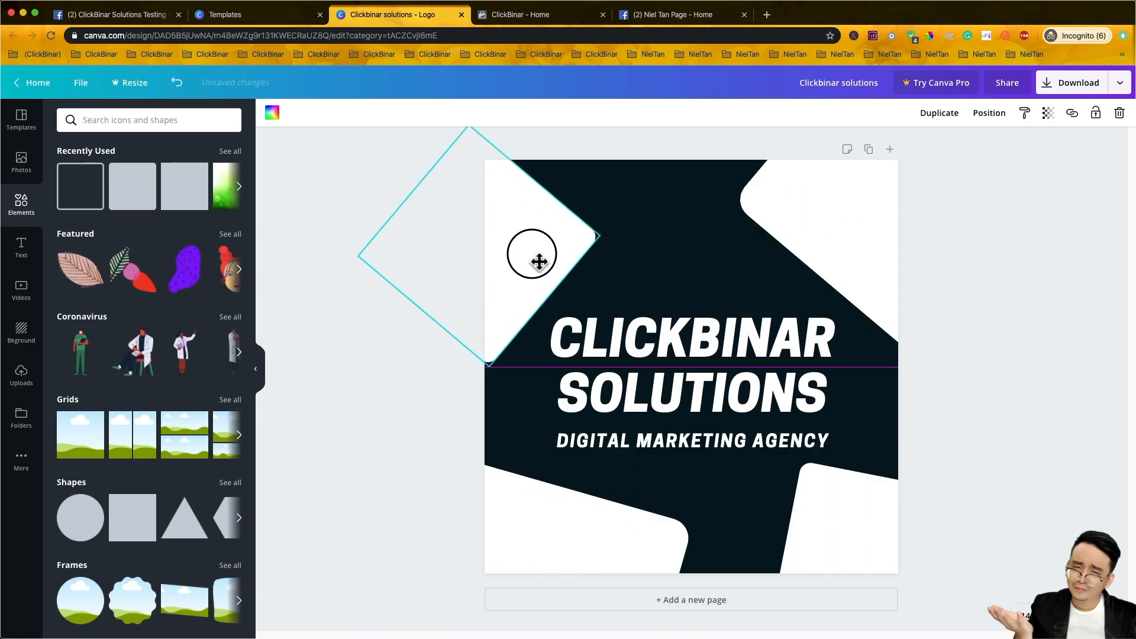
{"action": "left_click_drag", "start_coordinate": [836, 273], "coordinate": [833, 284]}
{"action": "left_click", "coordinate": [496, 332]}
{"action": "left_click_drag", "start_coordinate": [408, 329], "coordinate": [375, 342]}
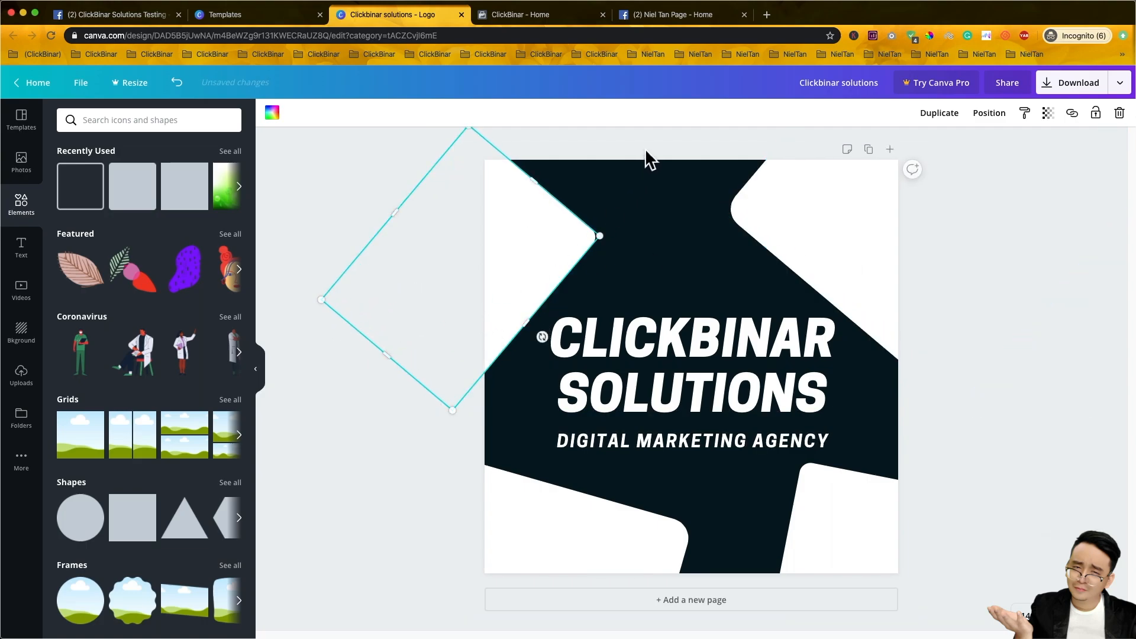
{"action": "left_click", "coordinate": [645, 148]}
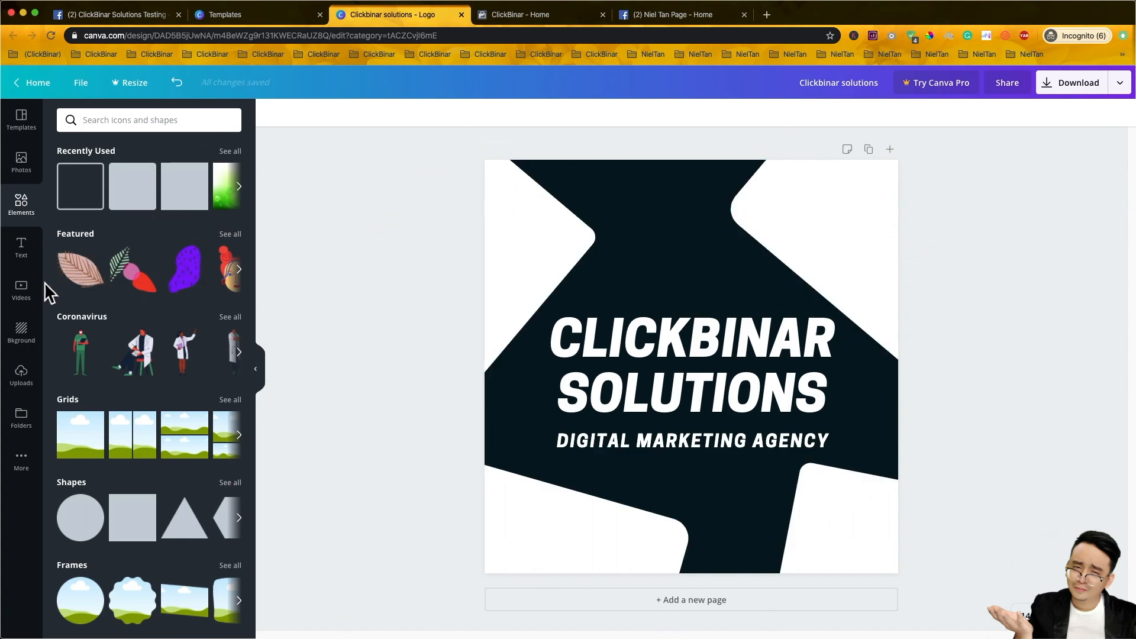
- Export the logo as a 500 x 500 px PNG file
{"action": "left_click", "coordinate": [21, 248]}
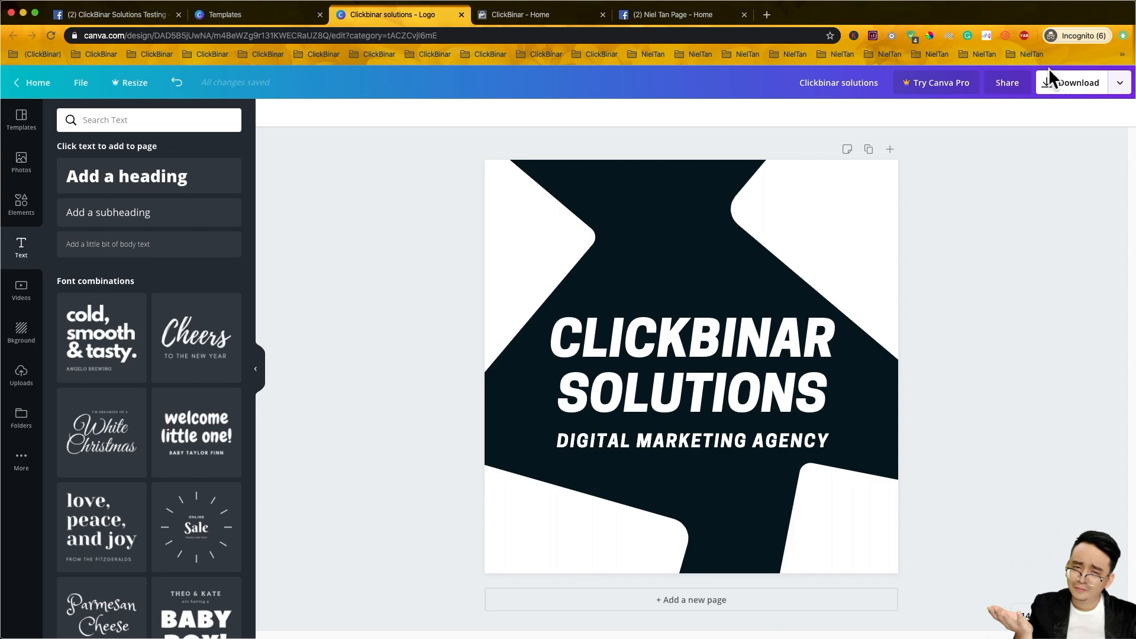
{"action": "left_click", "coordinate": [1061, 98]}
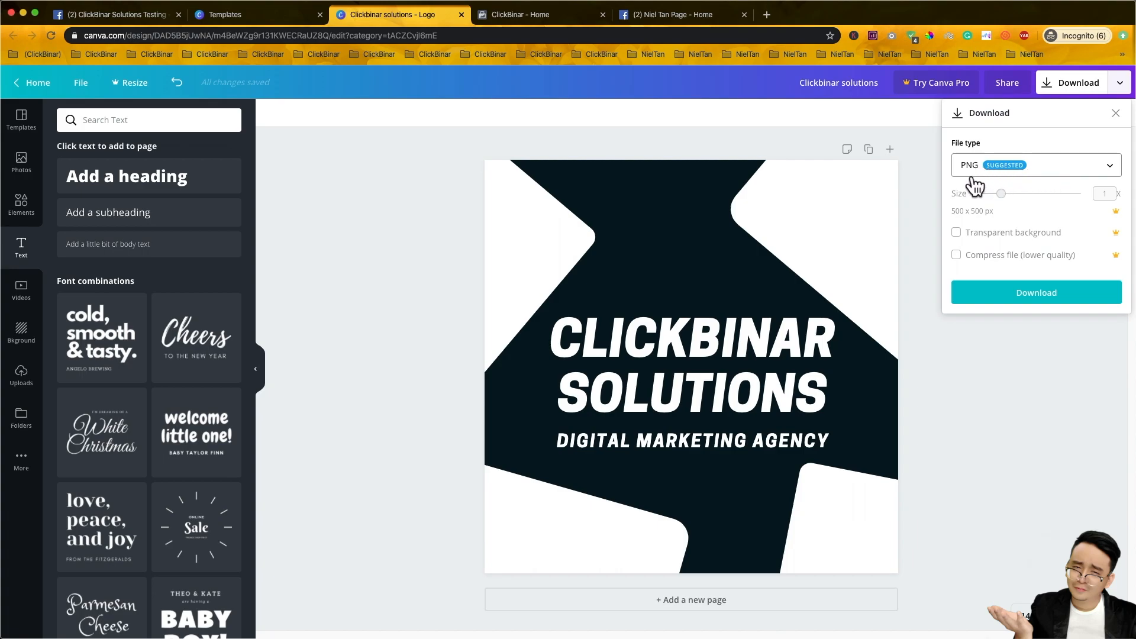
{"action": "left_click", "coordinate": [989, 167]}
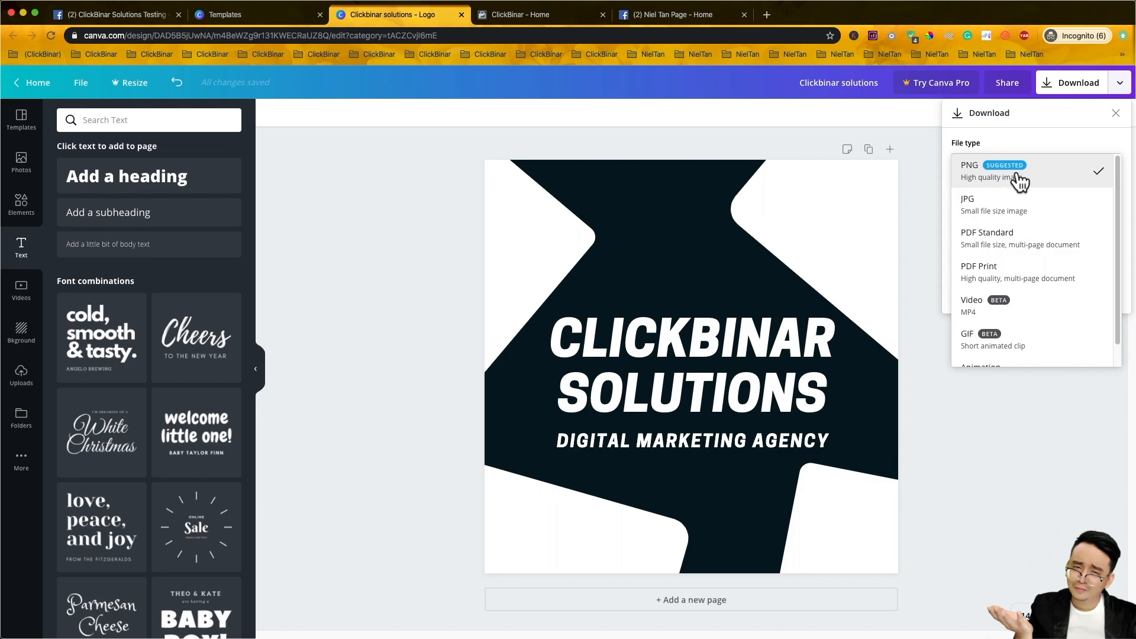
{"action": "left_click", "coordinate": [1019, 179]}
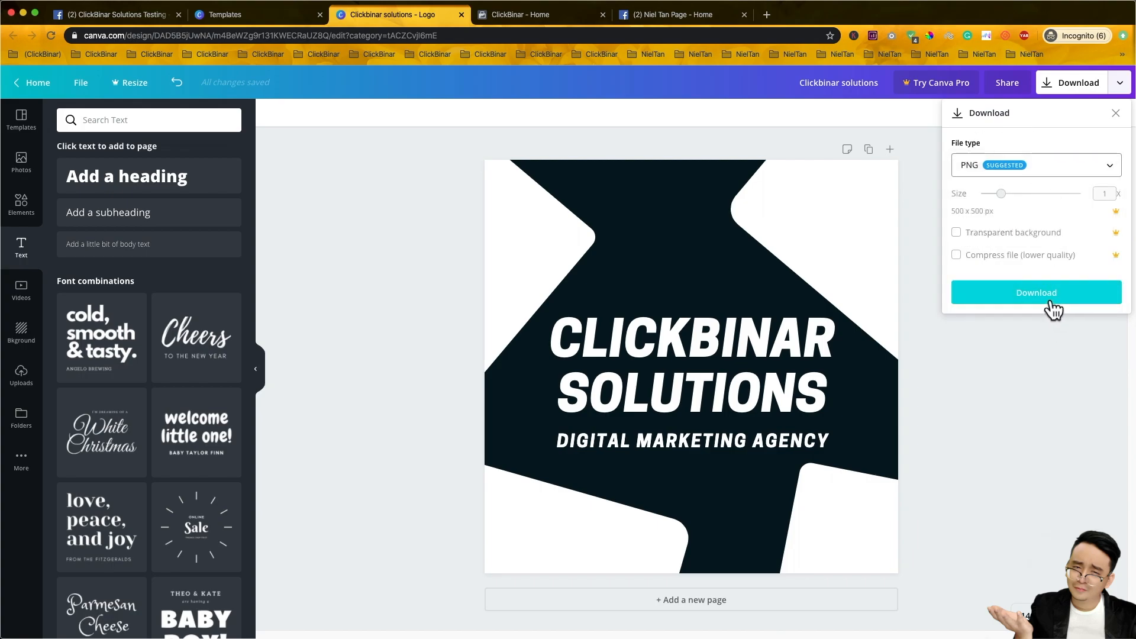
{"action": "left_click", "coordinate": [1052, 303]}
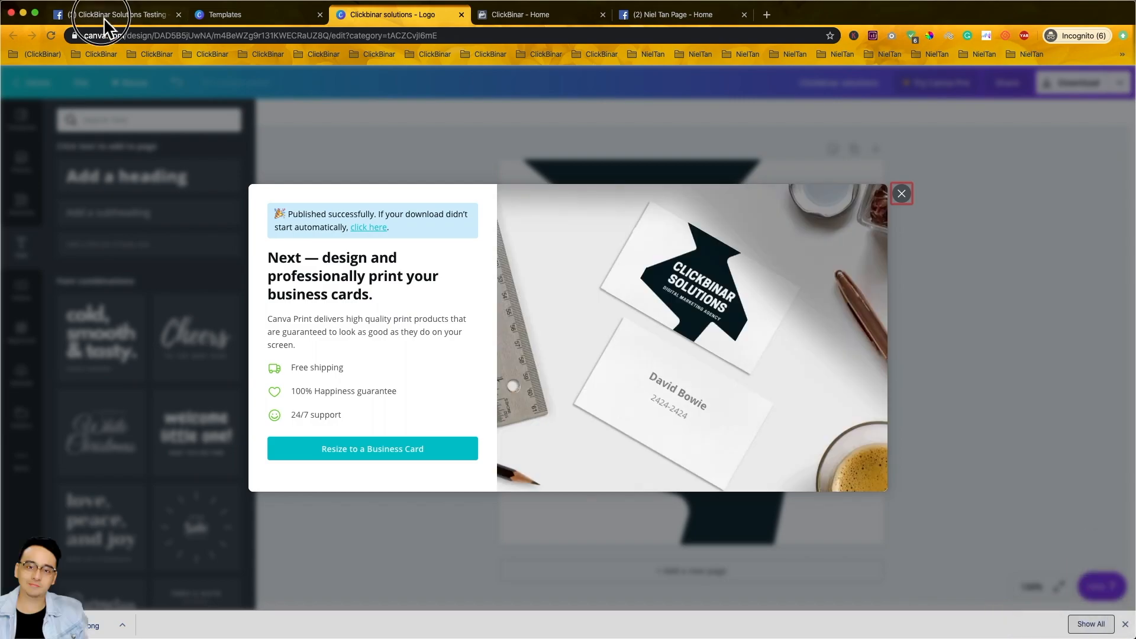
- Upload the downloaded CLICKBINAR logo, zoom it slightly, and save it as the profile picture
{"action": "left_click", "coordinate": [104, 16]}
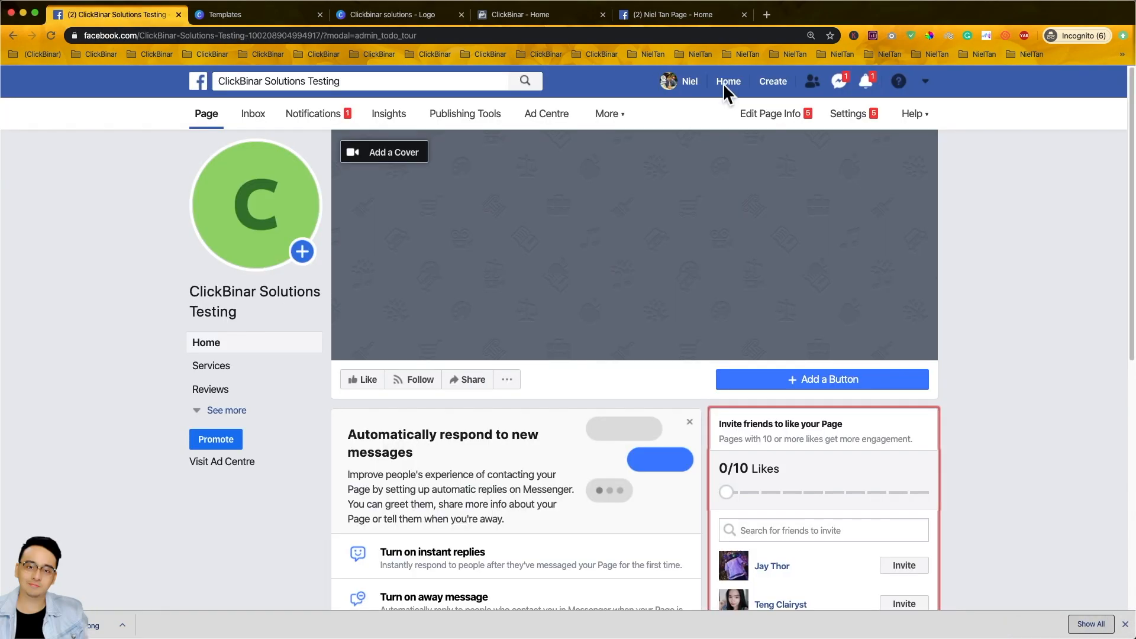
{"action": "left_click", "coordinate": [260, 244]}
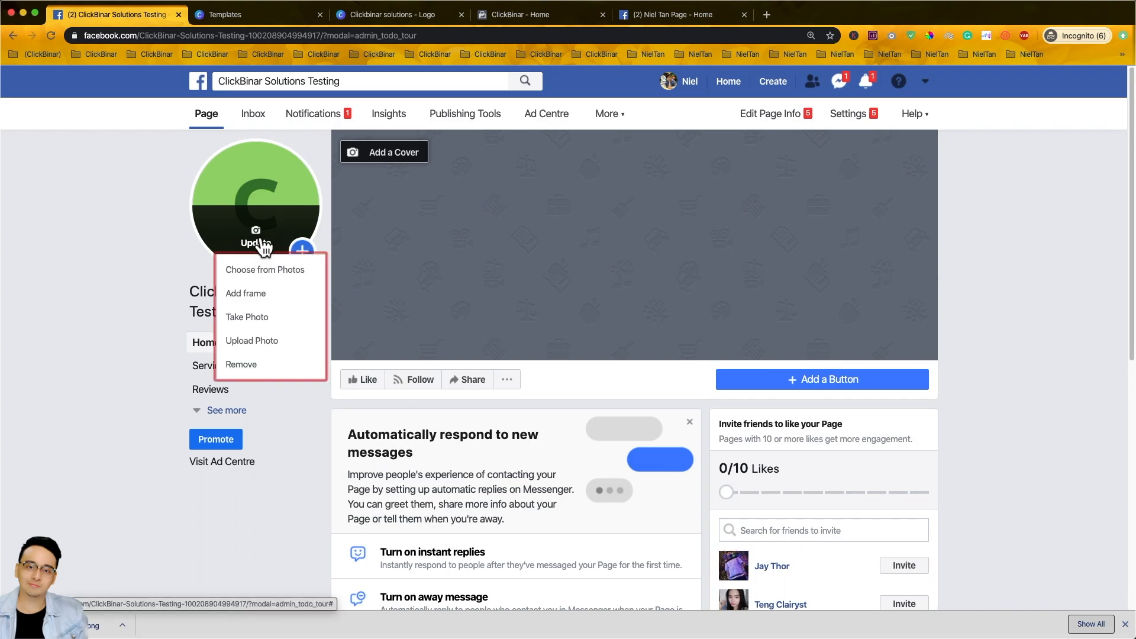
{"action": "left_click", "coordinate": [276, 349]}
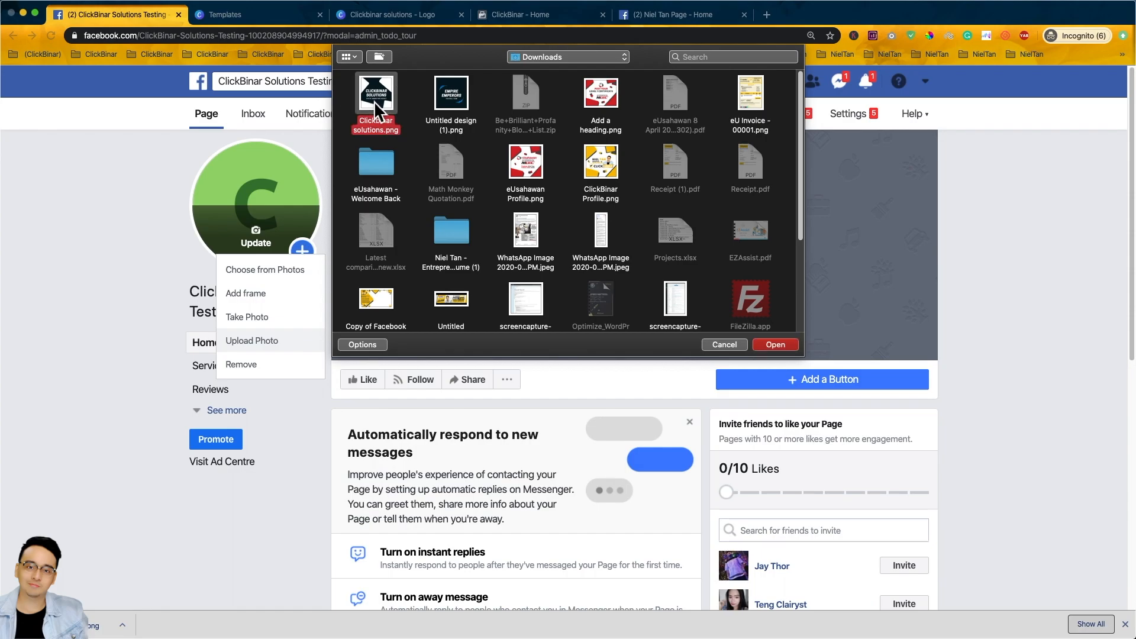
{"action": "left_click", "coordinate": [790, 343]}
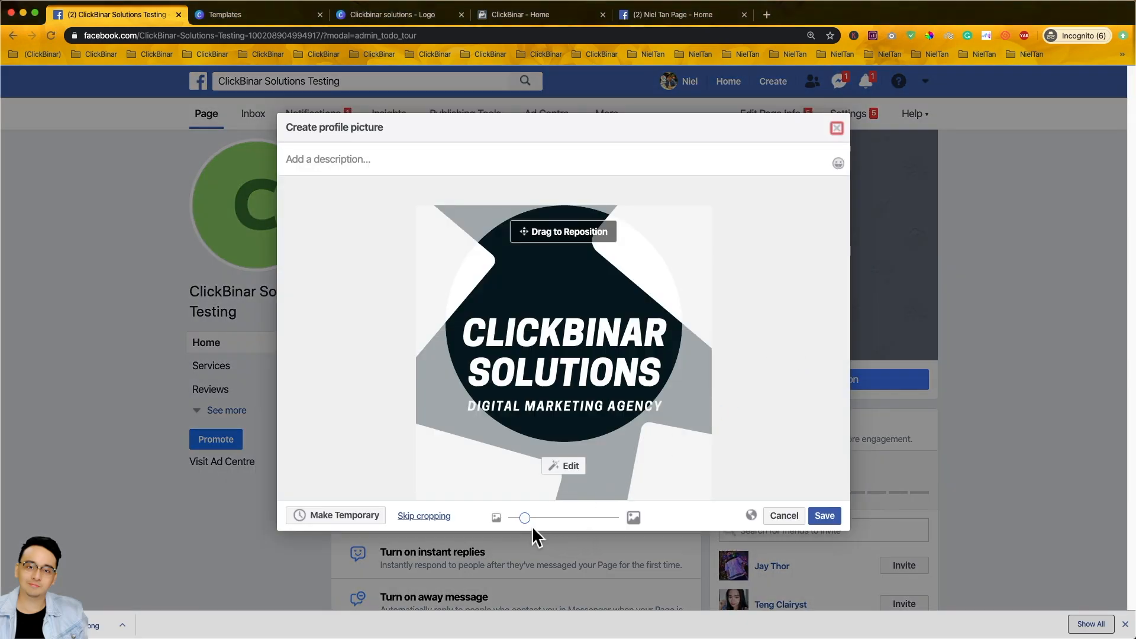
{"action": "left_click_drag", "start_coordinate": [526, 519], "coordinate": [441, 524]}
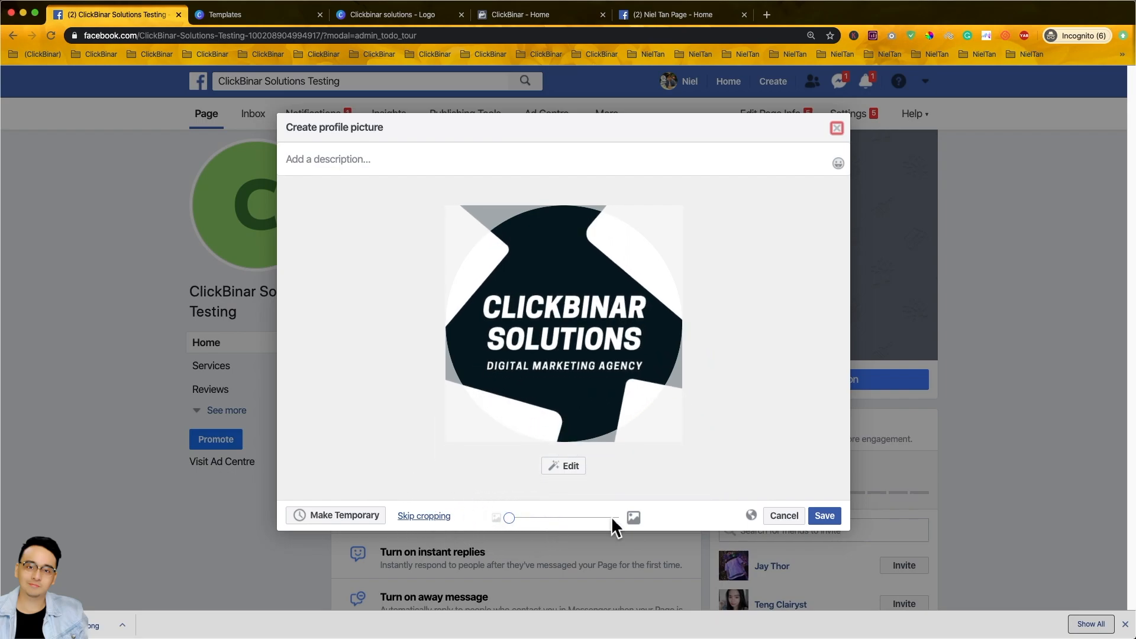
{"action": "left_click", "coordinate": [834, 518]}
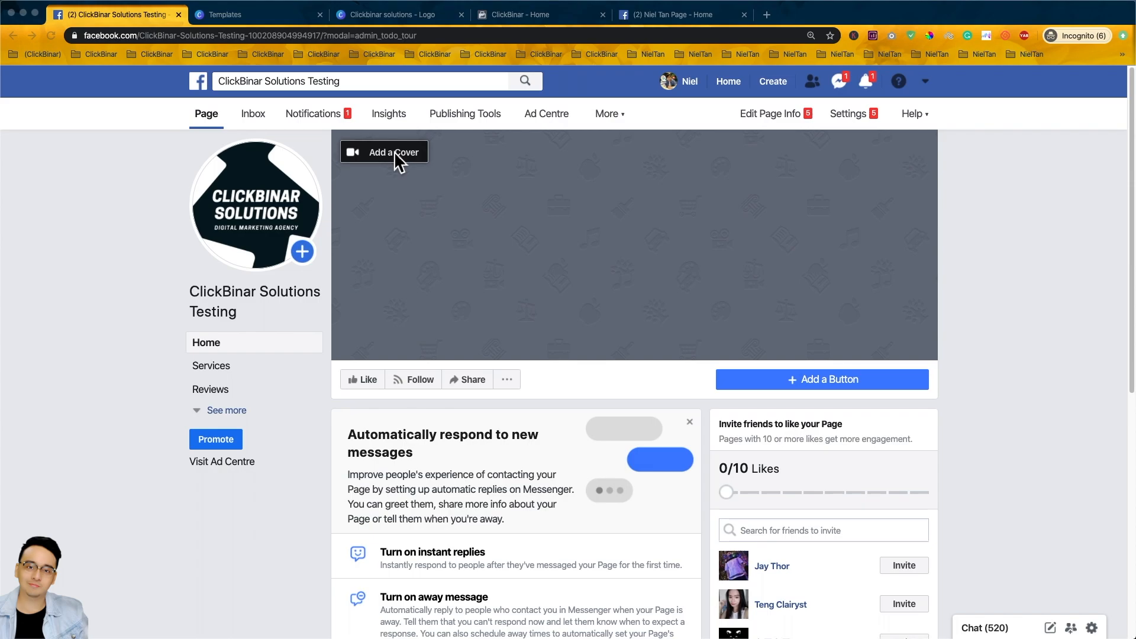
- Search 'facebook' on Canva's templates page and start a blank Facebook Cover design
{"action": "left_click", "coordinate": [268, 16]}
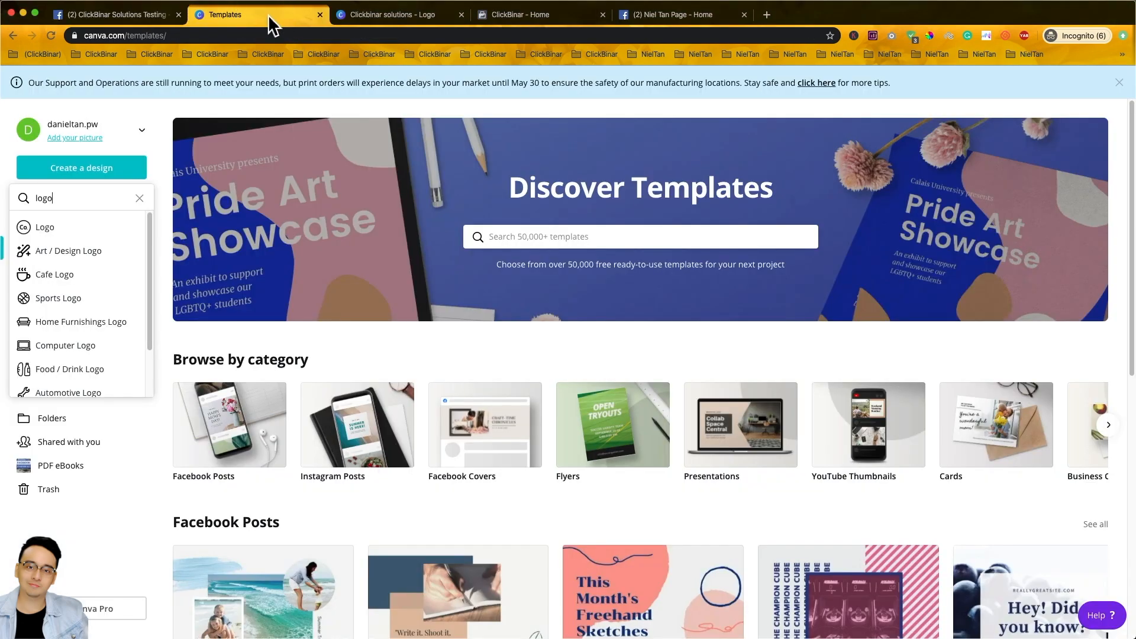
{"action": "left_click", "coordinate": [140, 198]}
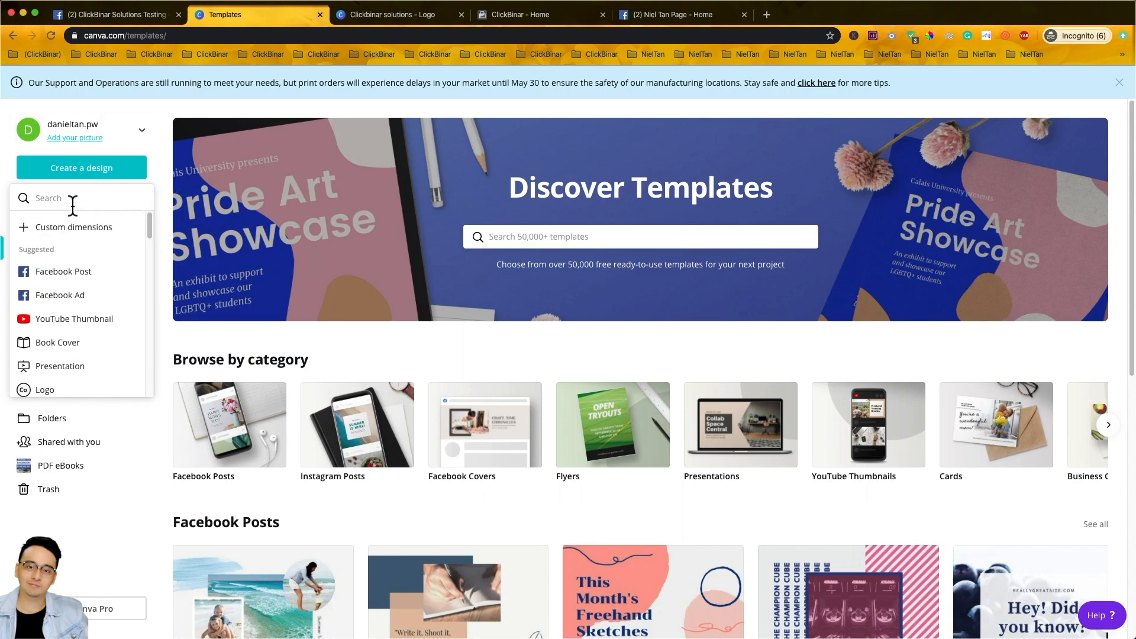
{"action": "type", "text": "facebook cover"}
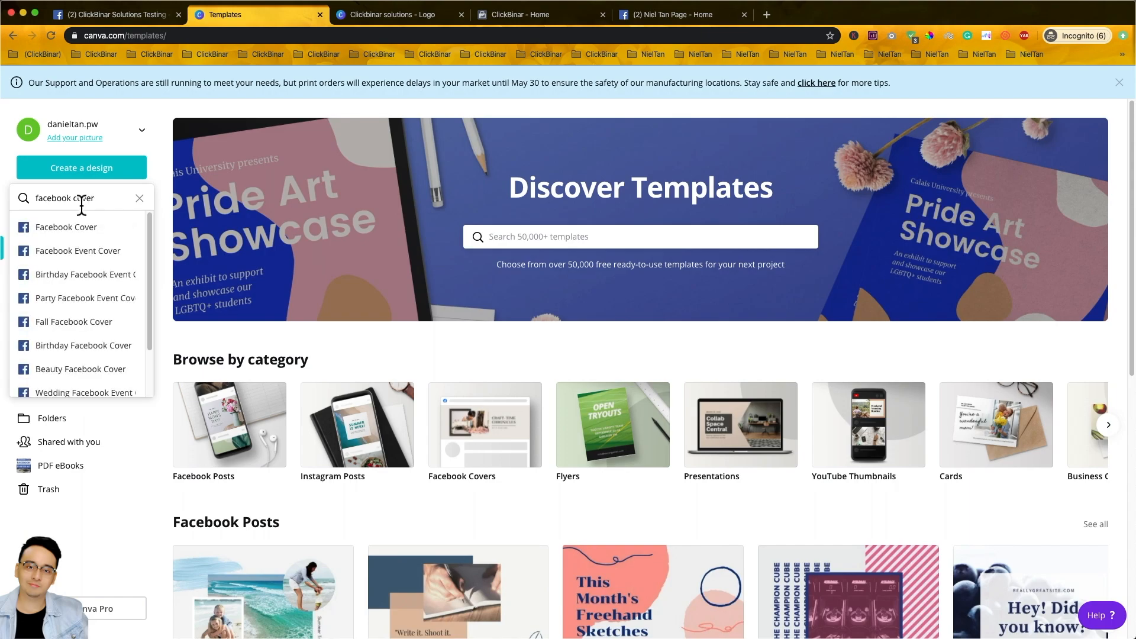
{"action": "left_click", "coordinate": [69, 231]}
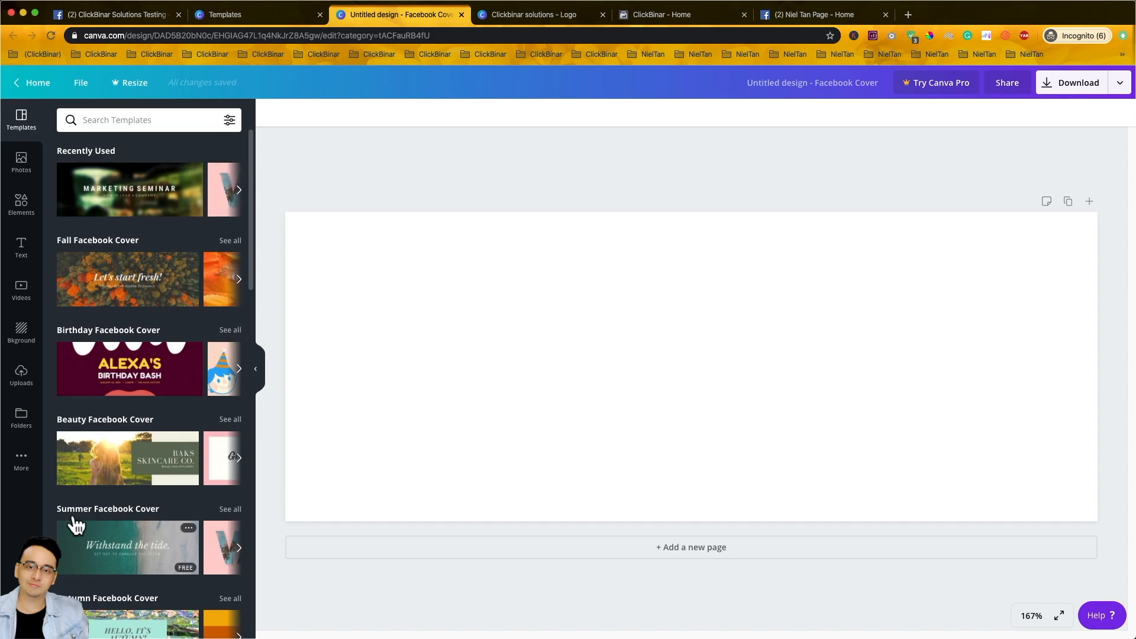
- Apply the Horizons winter mountain template and delete its HORIZONS title
{"action": "left_click_drag", "start_coordinate": [252, 257], "coordinate": [262, 481]}
{"action": "left_click", "coordinate": [177, 327]}
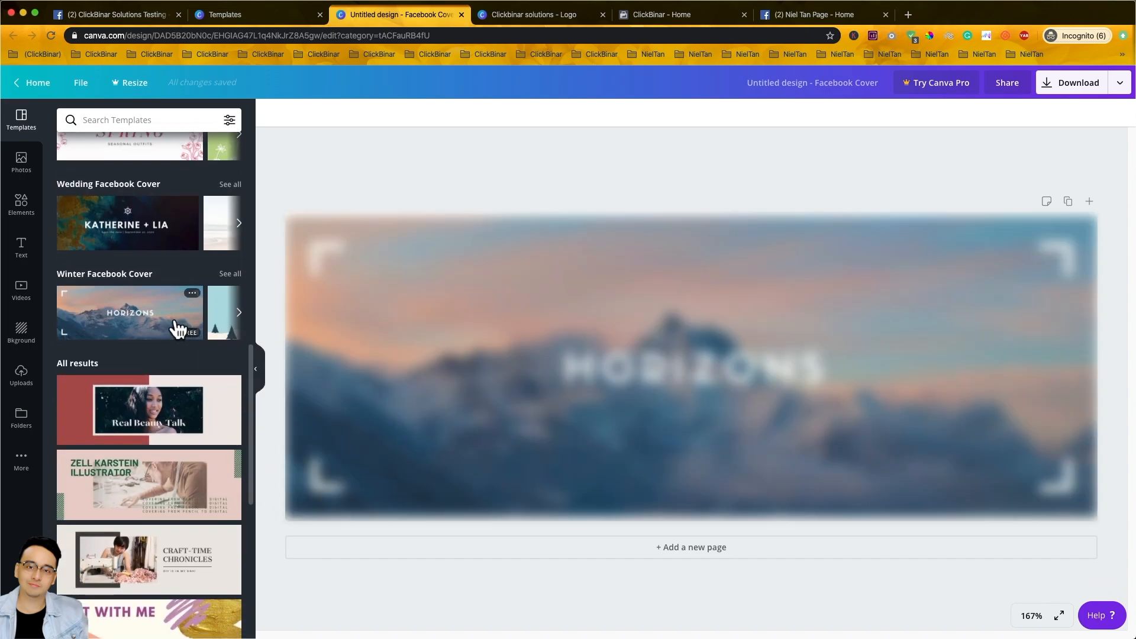
{"action": "left_click", "coordinate": [589, 302]}
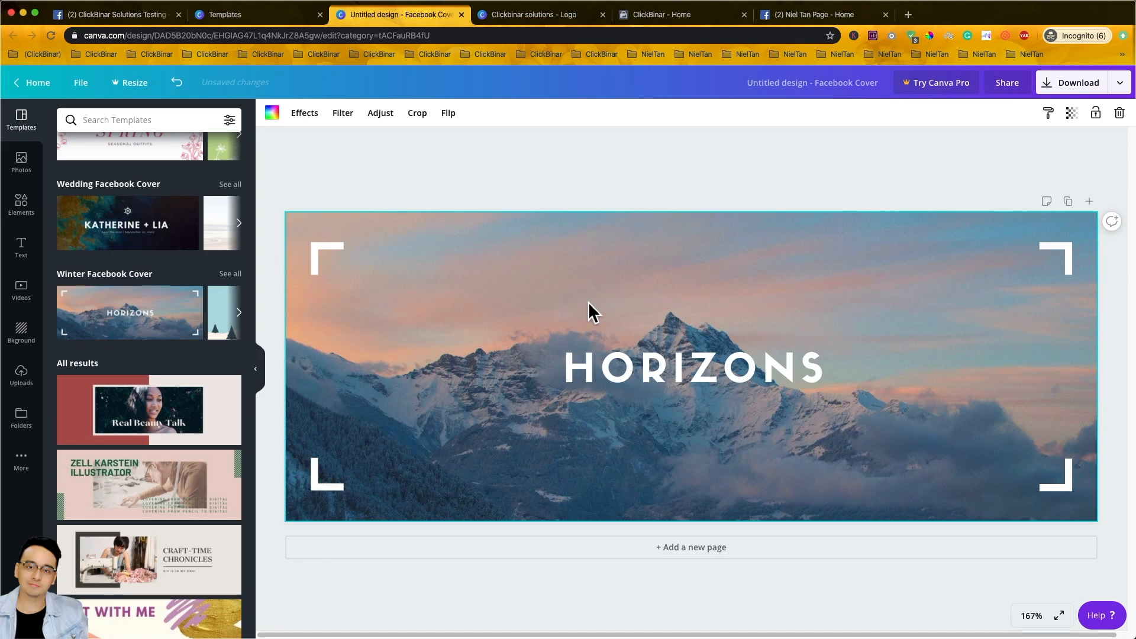
{"action": "left_click", "coordinate": [729, 367]}
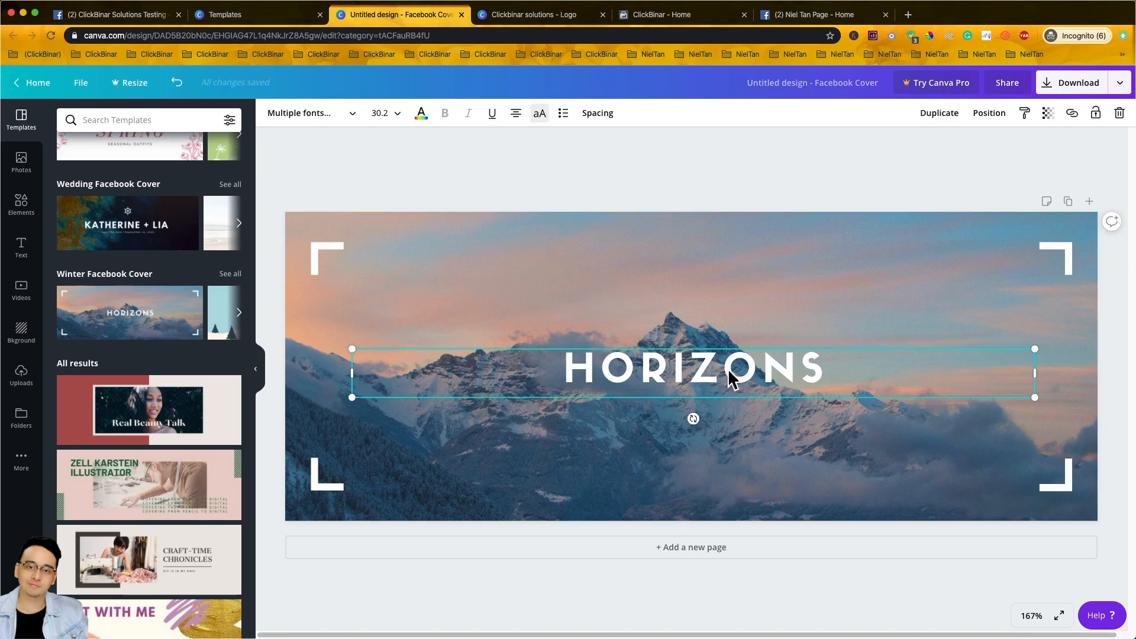
{"action": "key", "text": "Delete"}
- Use undo/redo to restore the deleted mountain photo while keeping the HORIZONS title removed
{"action": "left_click", "coordinate": [673, 222]}
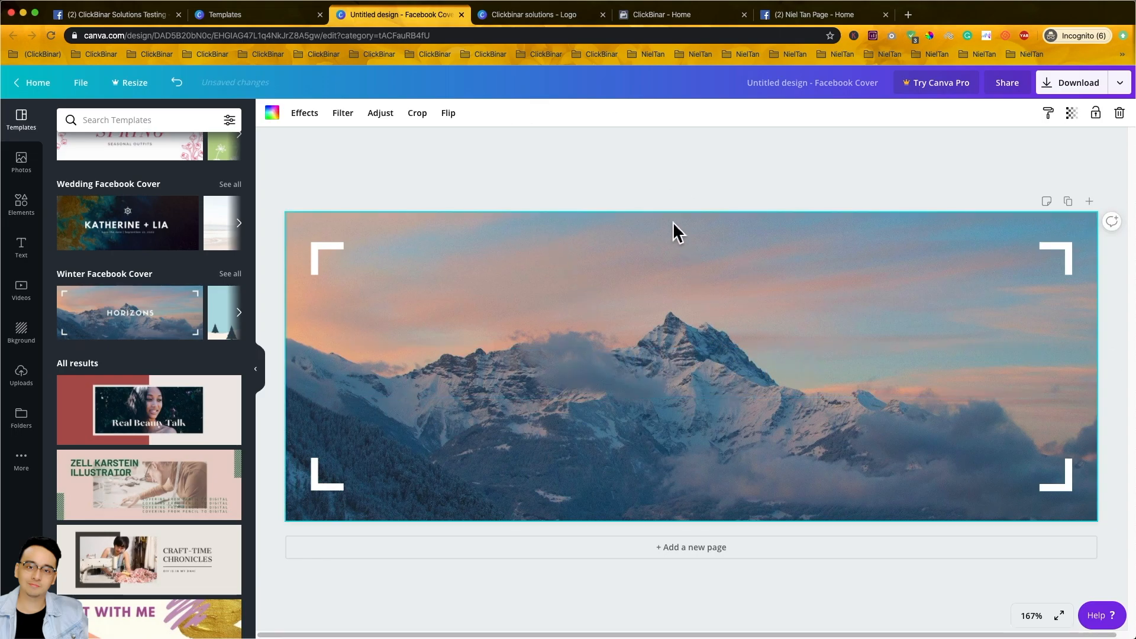
{"action": "double_click", "coordinate": [677, 229]}
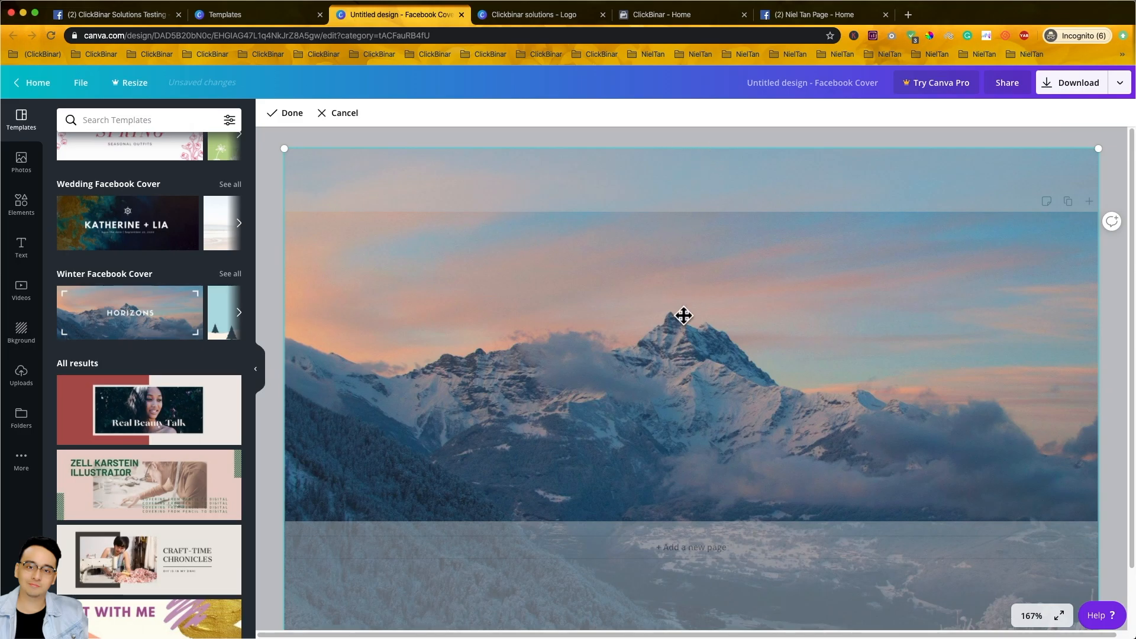
{"action": "left_click", "coordinate": [679, 142]}
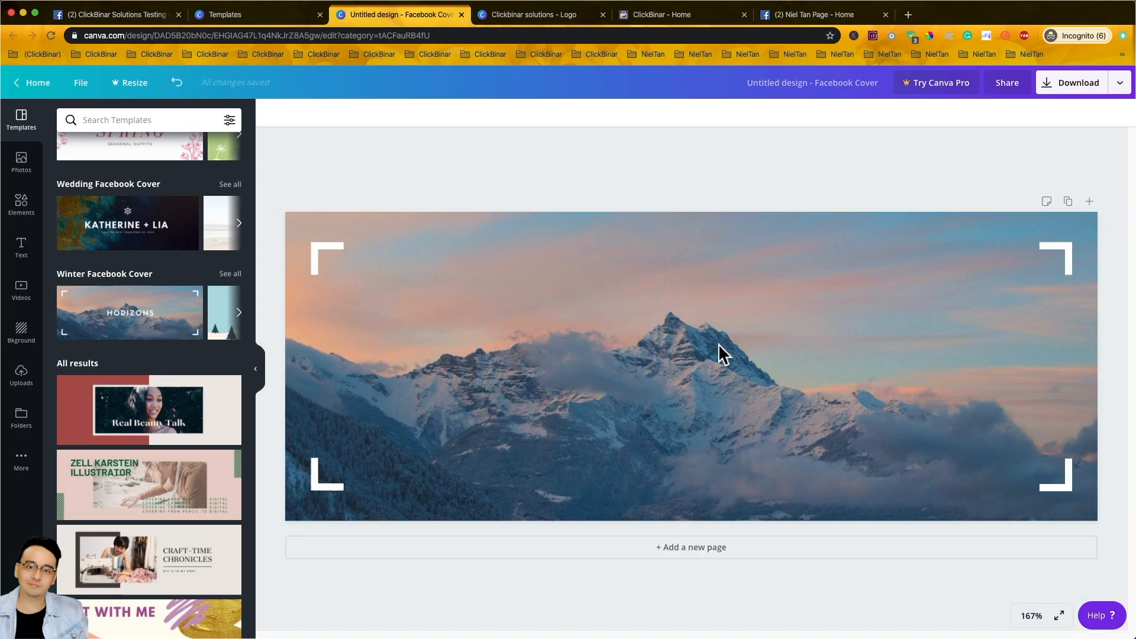
{"action": "key", "text": "super+z"}
{"action": "left_click", "coordinate": [696, 379]}
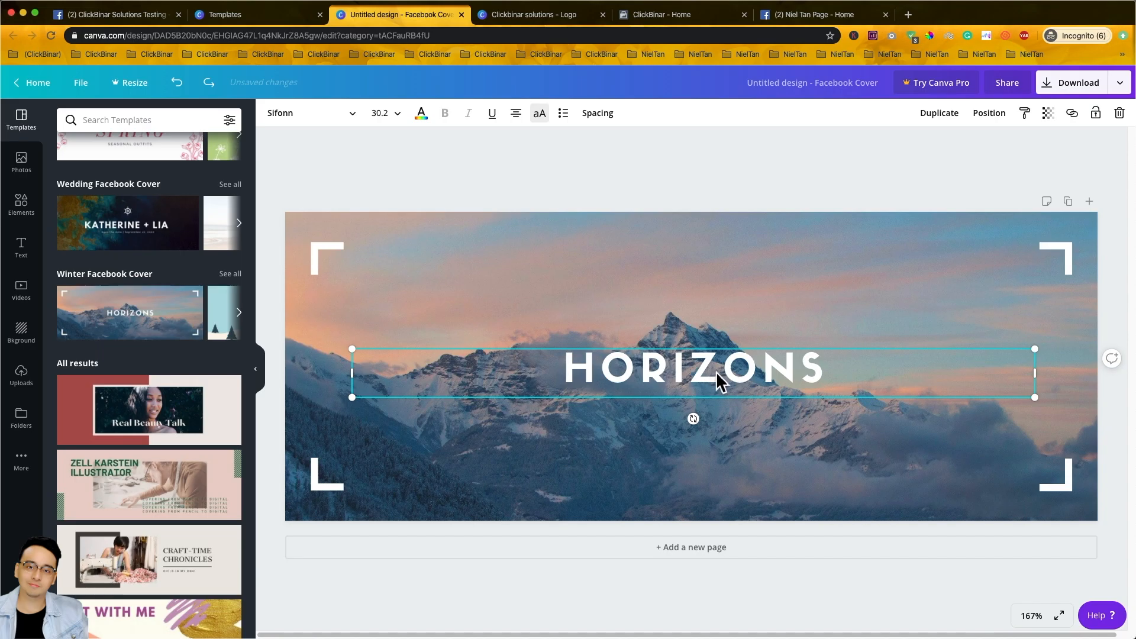
{"action": "key", "text": "Delete"}
{"action": "double_click", "coordinate": [681, 237]}
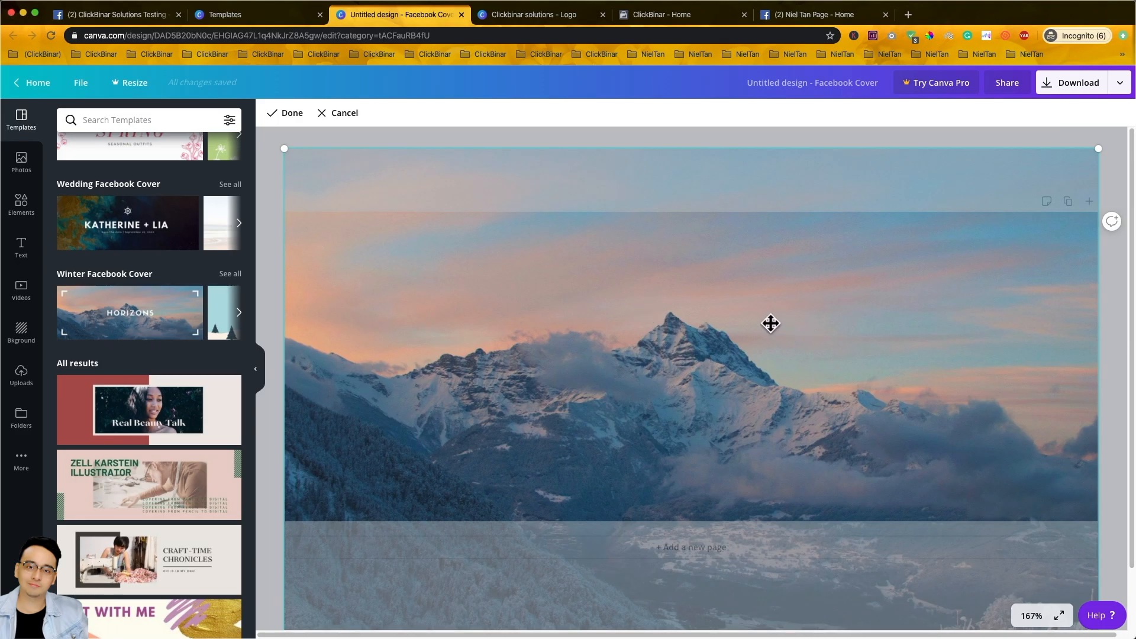
{"action": "key", "text": "Delete"}
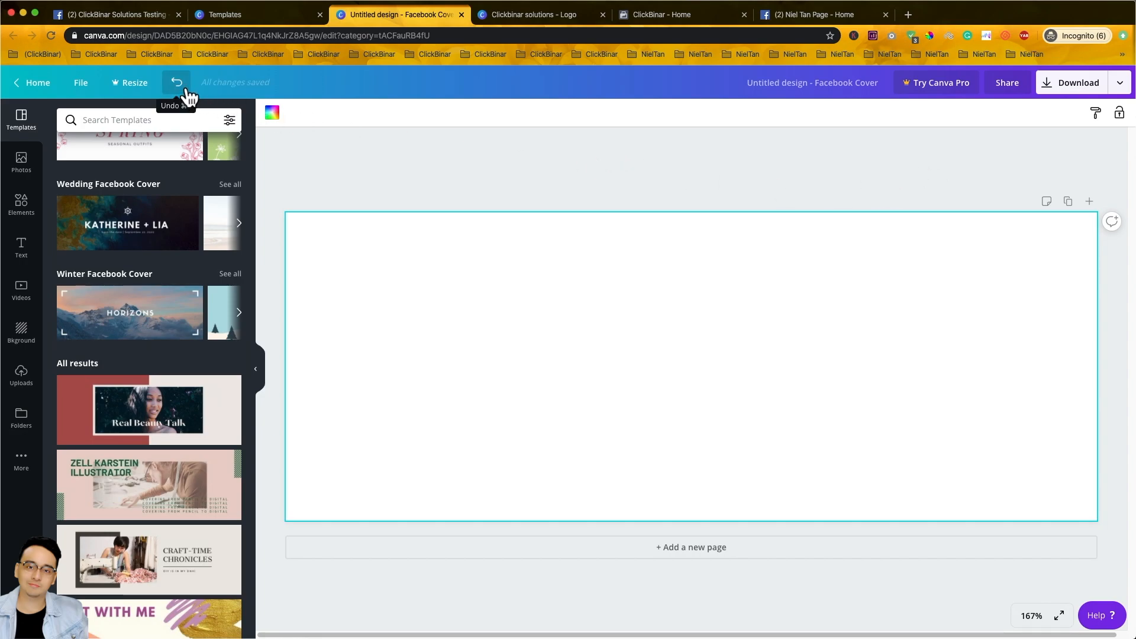
{"action": "left_click", "coordinate": [177, 83]}
{"action": "left_click", "coordinate": [187, 90]}
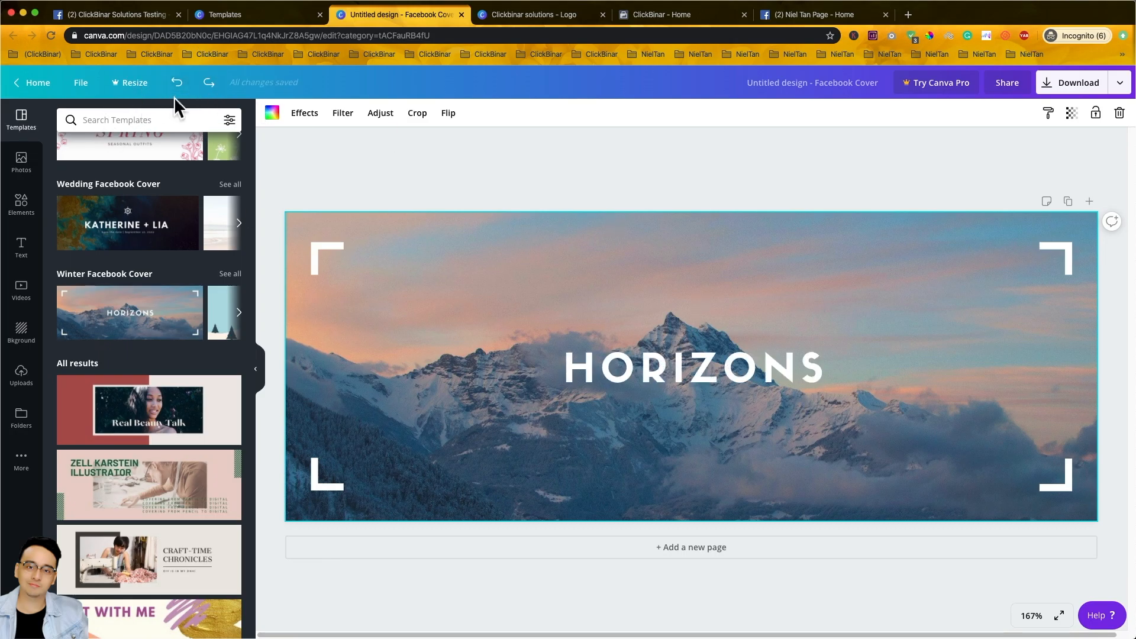
{"action": "left_click", "coordinate": [217, 90]}
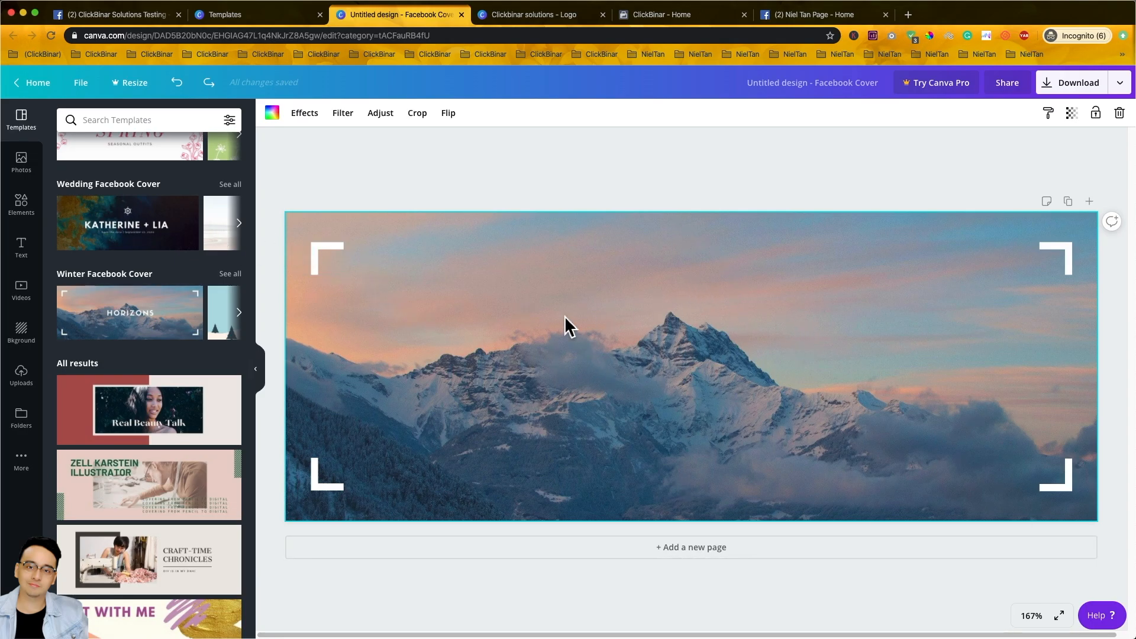
- Add an 'Add a heading' text box, enlarge it to size 58.1, and place it upper centre
{"action": "left_click", "coordinate": [31, 210]}
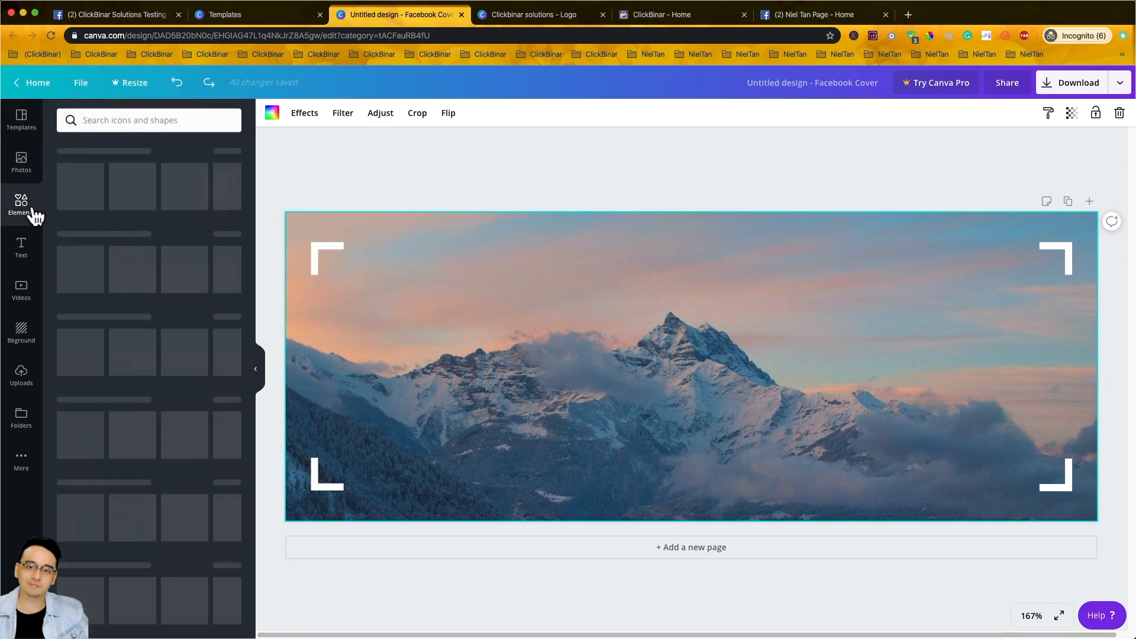
{"action": "left_click", "coordinate": [36, 259]}
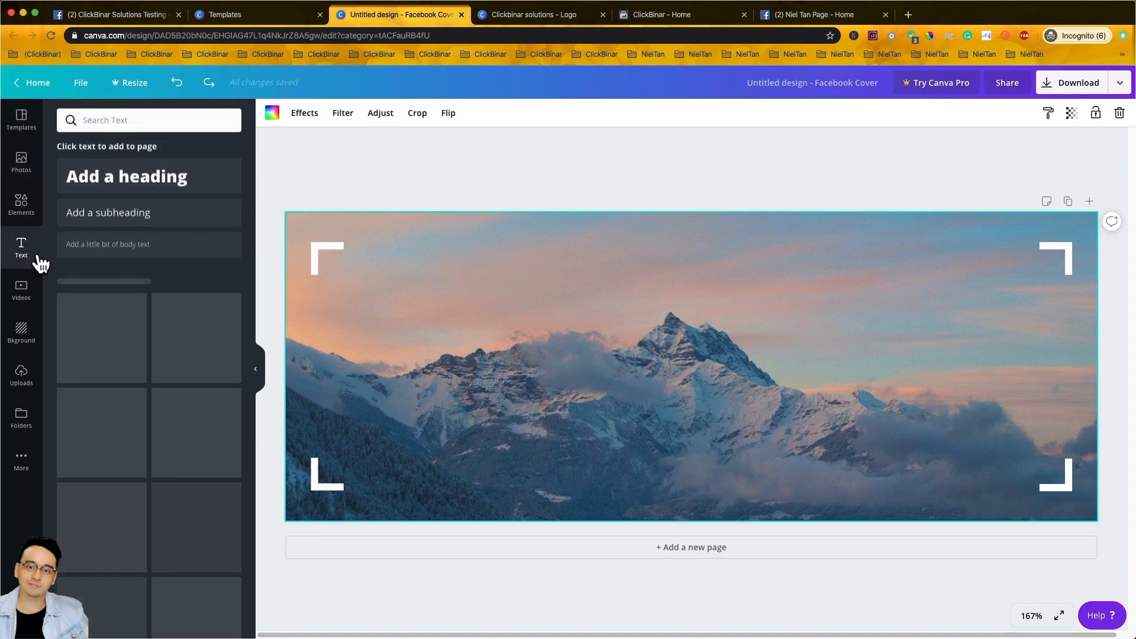
{"action": "left_click", "coordinate": [139, 188]}
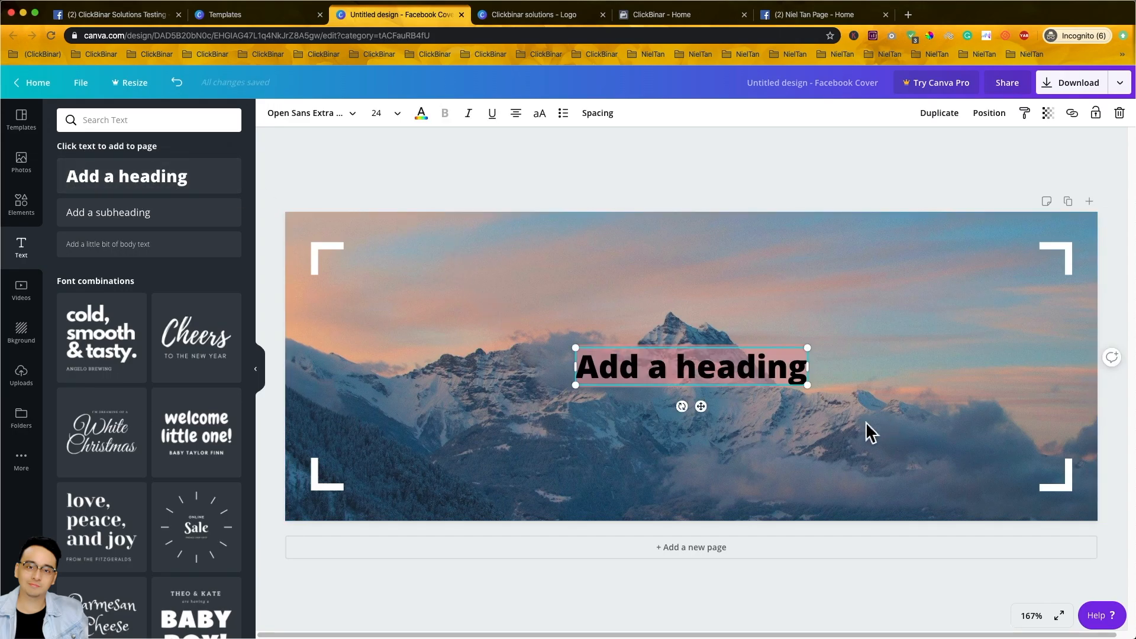
{"action": "left_click_drag", "start_coordinate": [809, 387], "coordinate": [1123, 468]}
{"action": "left_click_drag", "start_coordinate": [870, 429], "coordinate": [708, 320]}
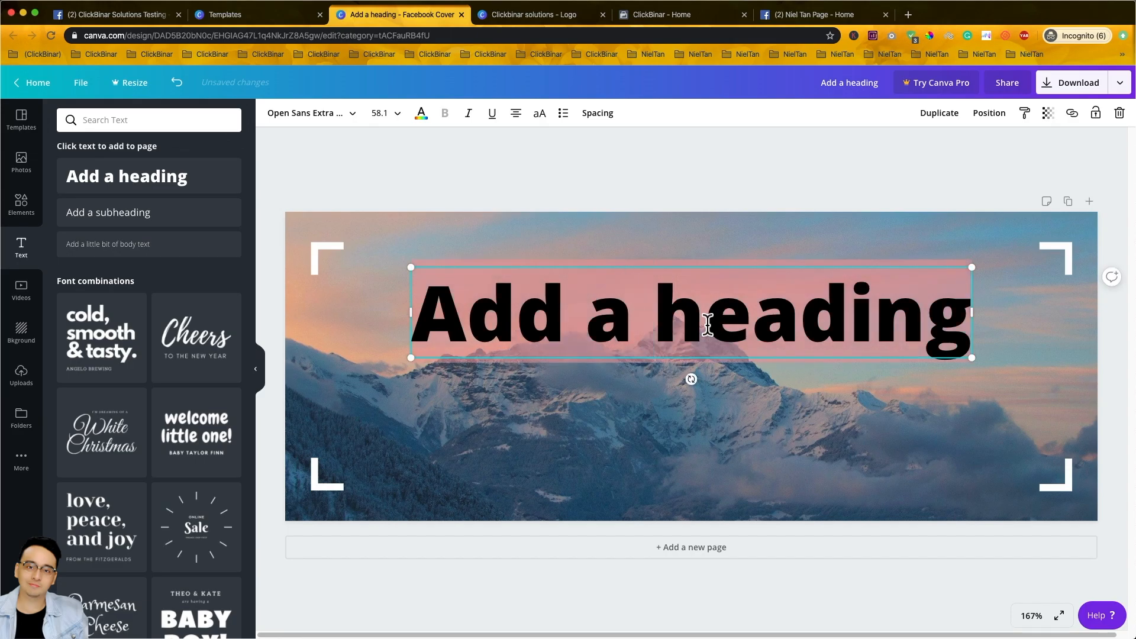
- Switch the heading font to Baloo and type 'ClickBinar Solutions' as its text
{"action": "left_click", "coordinate": [364, 128]}
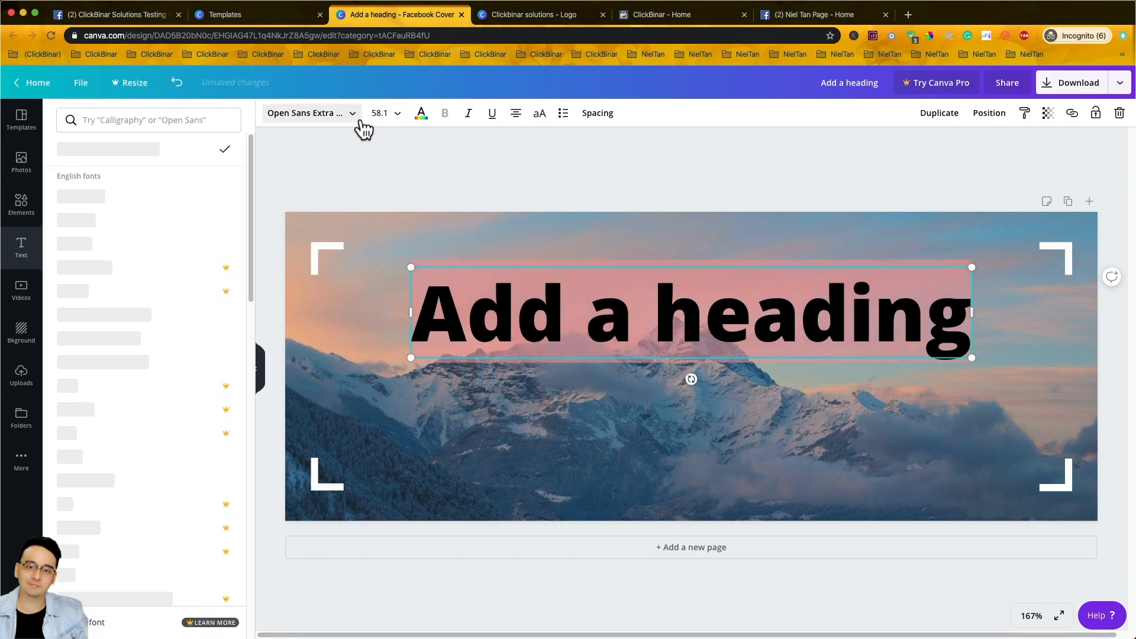
{"action": "left_click", "coordinate": [119, 128]}
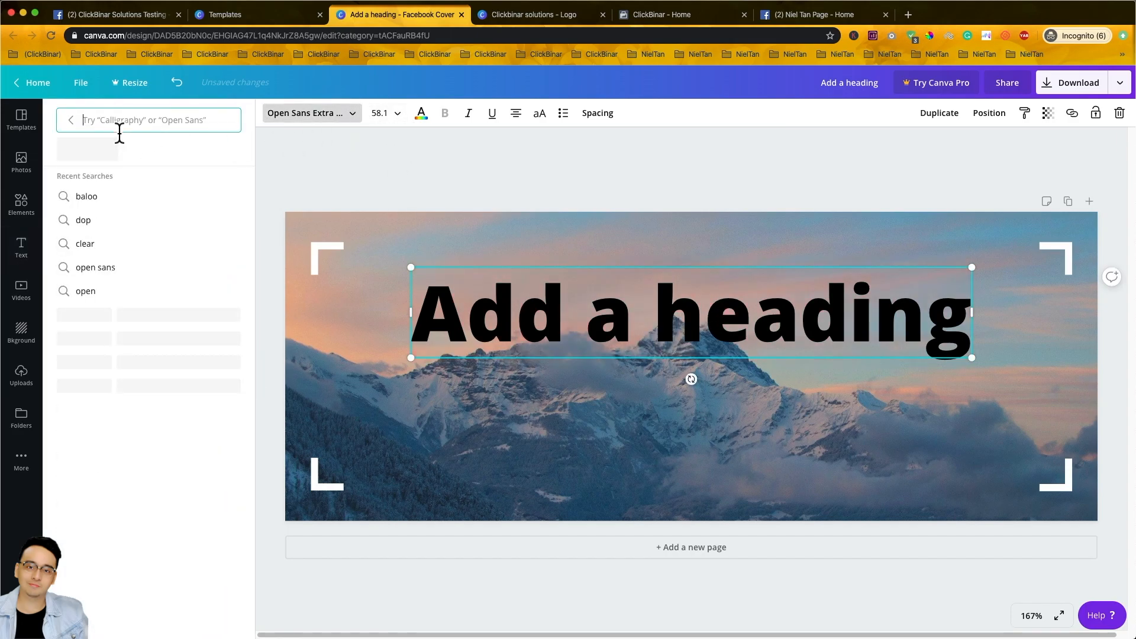
{"action": "type", "text": "font"}
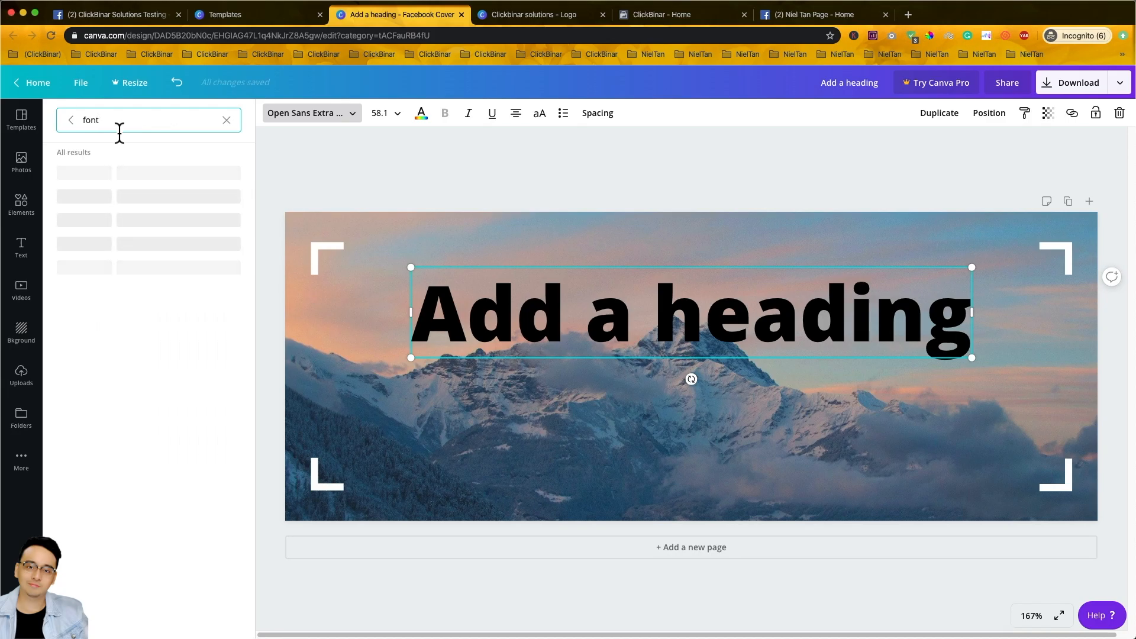
{"action": "key", "text": "BackSpace"}
{"action": "key", "text": "BackSpace"}
{"action": "key", "text": "BackSpace"}
{"action": "key", "text": "BackSpace"}
{"action": "type", "text": "baloo"}
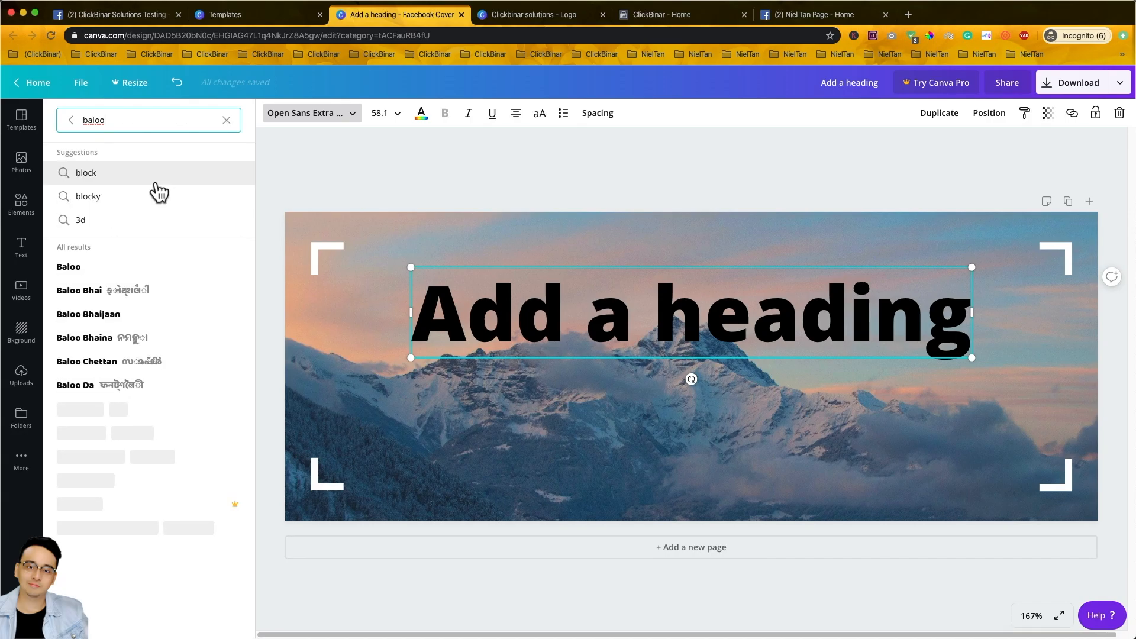
{"action": "left_click", "coordinate": [159, 278]}
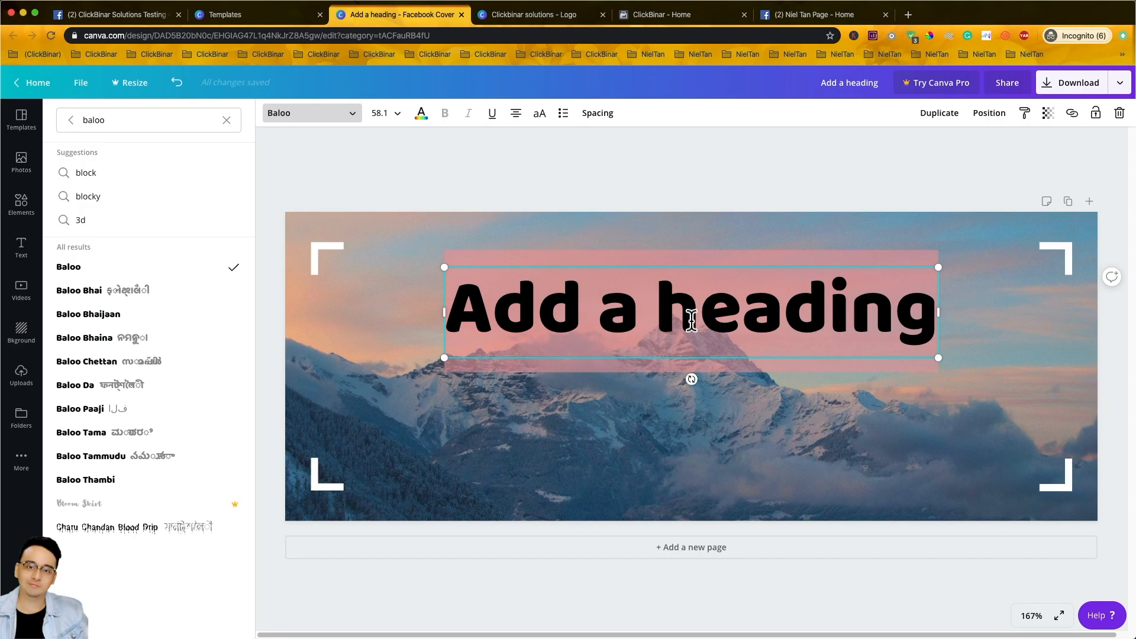
{"action": "type", "text": "Click"}
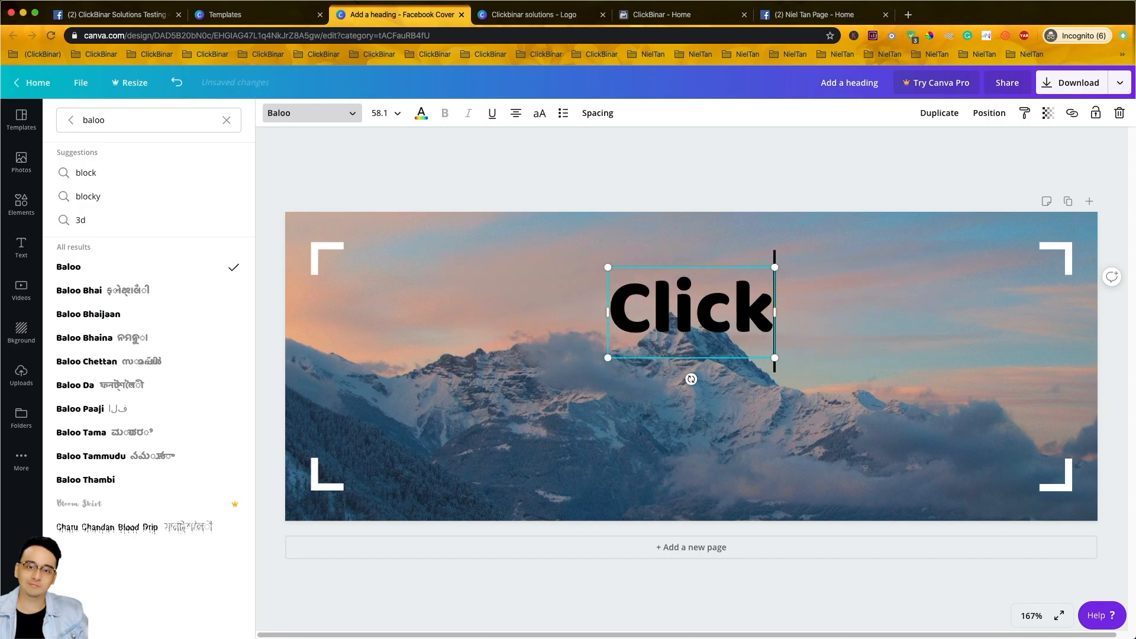
{"action": "type", "text": "Binar Solutions"}
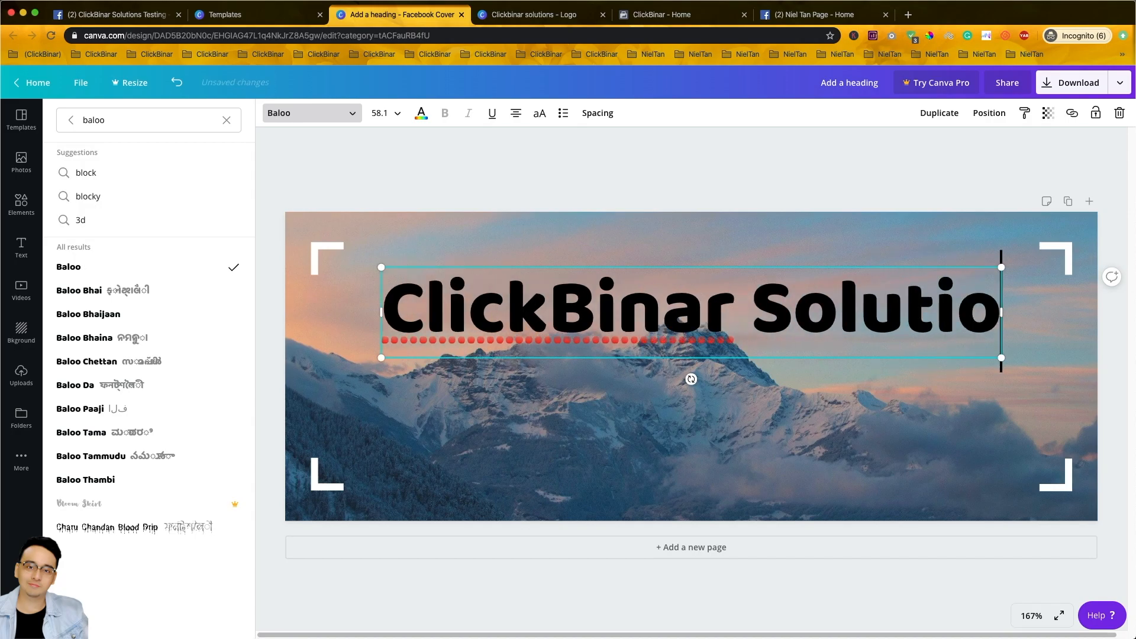
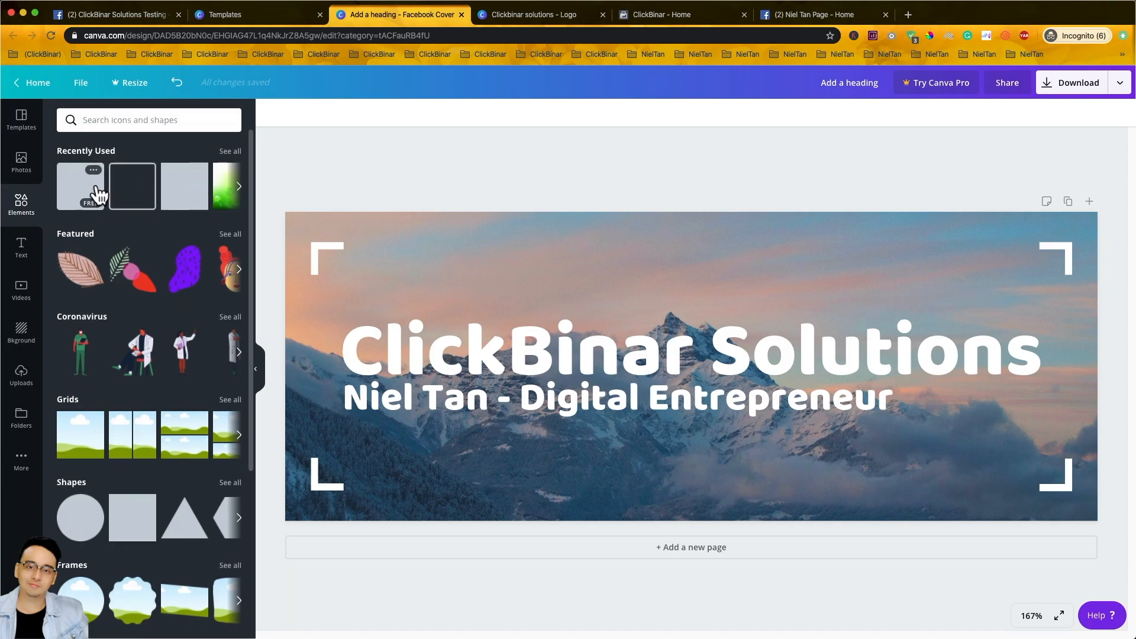
- Add a grey square from Recently Used and stretch it to fill the whole cover
{"action": "left_click", "coordinate": [183, 198]}
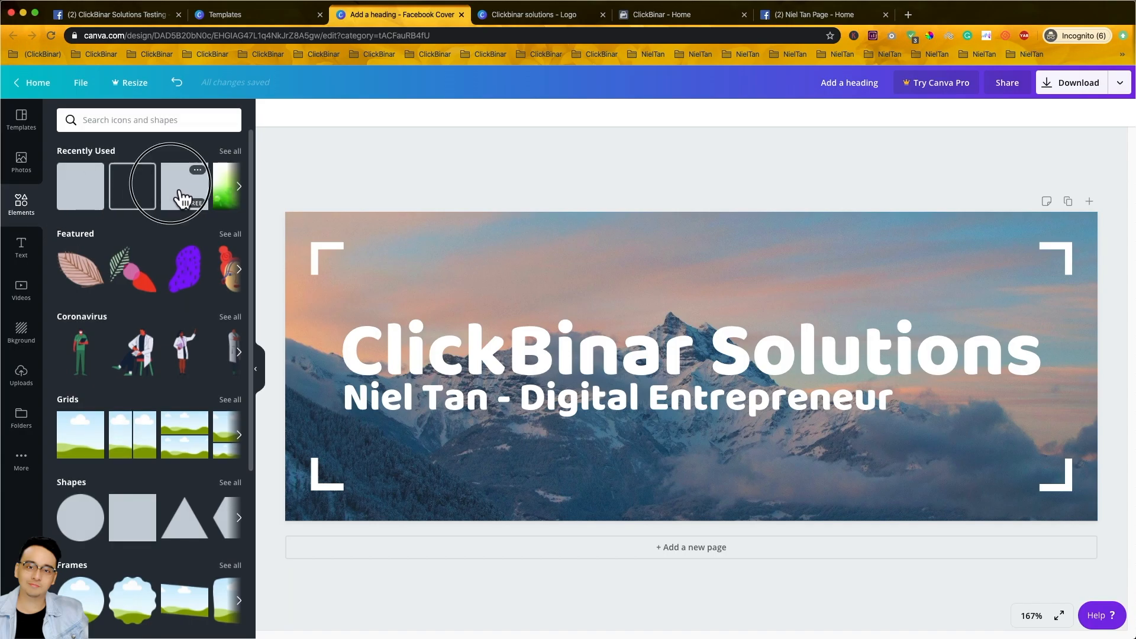
{"action": "left_click_drag", "start_coordinate": [626, 297], "coordinate": [341, 256]}
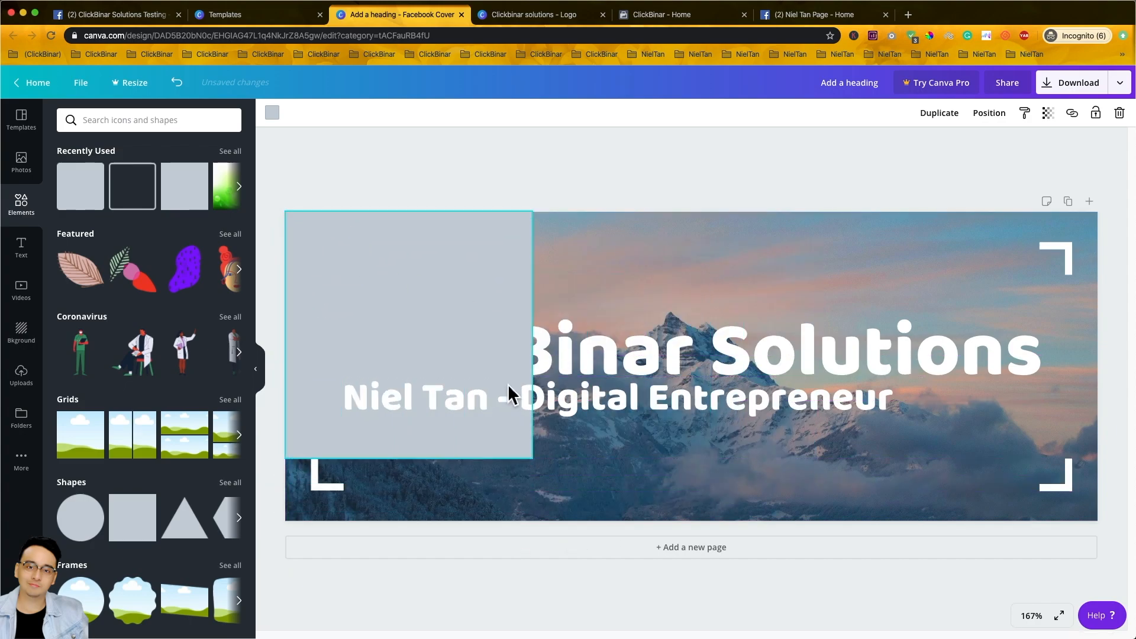
{"action": "left_click_drag", "start_coordinate": [534, 460], "coordinate": [594, 537]}
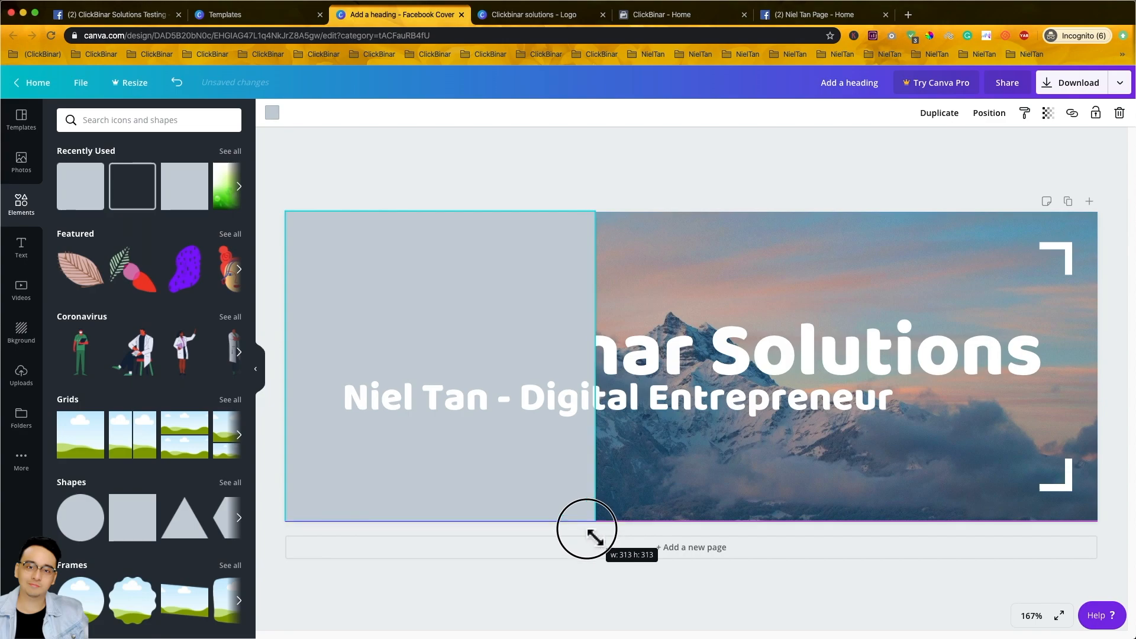
{"action": "left_click_drag", "start_coordinate": [595, 366], "coordinate": [1096, 347]}
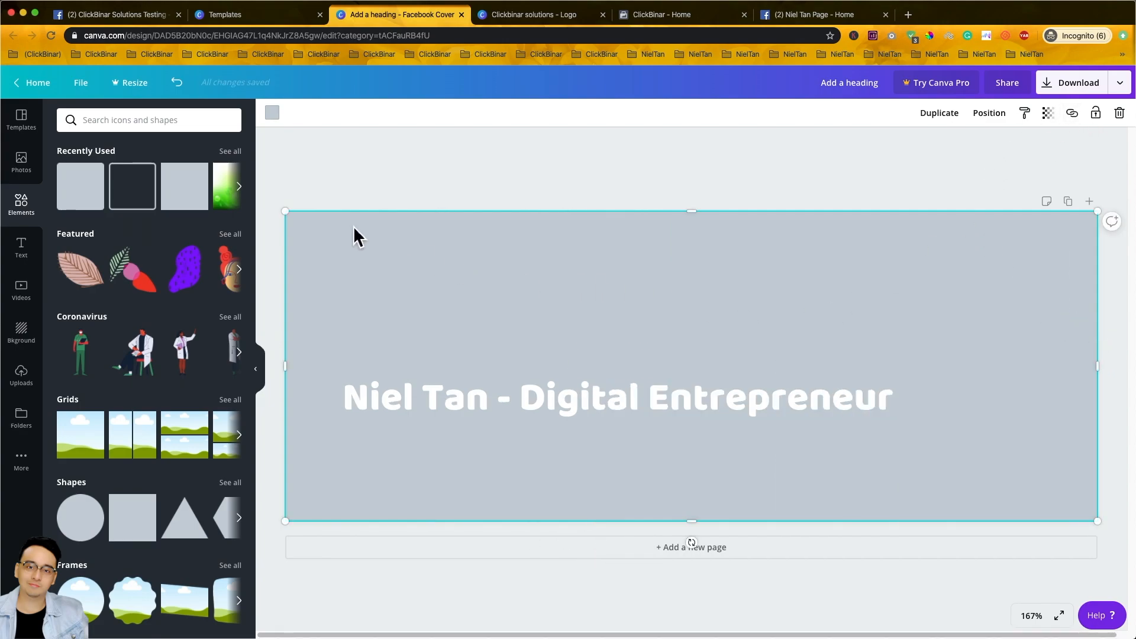
- Send the grey rectangle backward until the heading, subtitle and corner brackets show on top
{"action": "left_click", "coordinate": [1004, 113]}
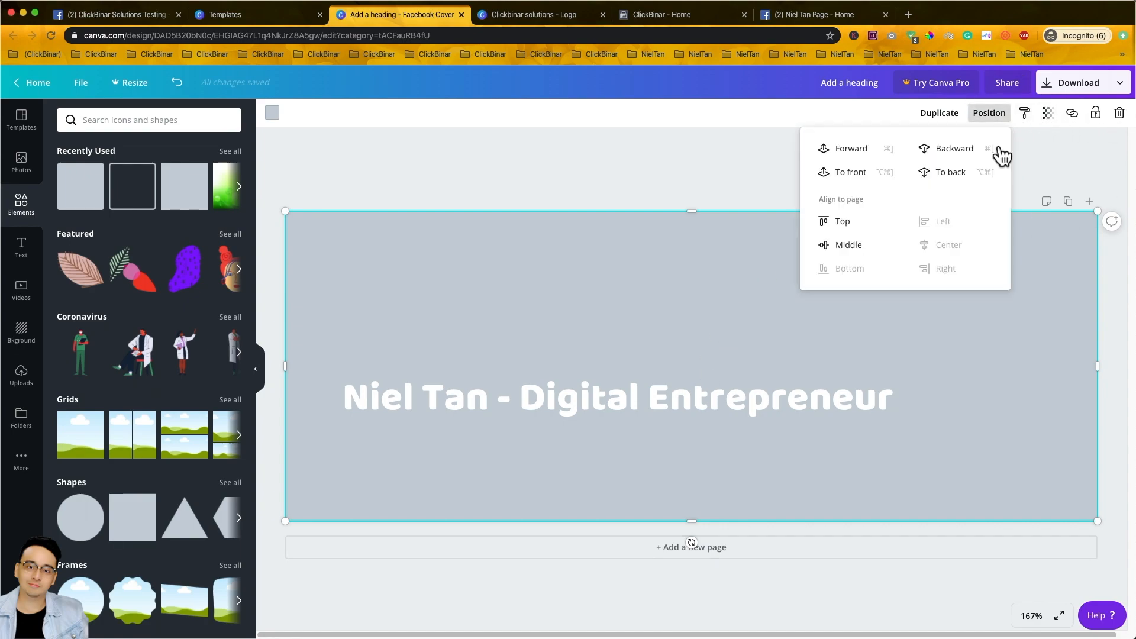
{"action": "left_click", "coordinate": [963, 157]}
{"action": "left_click", "coordinate": [962, 157]}
{"action": "left_click", "coordinate": [962, 158]}
{"action": "left_click", "coordinate": [962, 156]}
{"action": "left_click", "coordinate": [955, 152]}
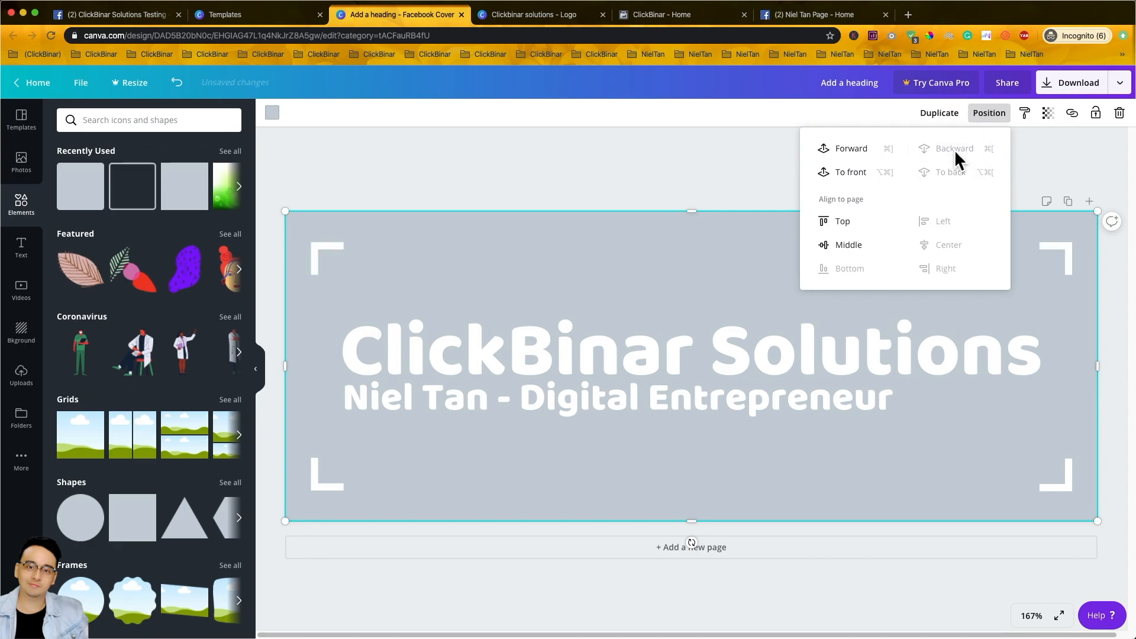
{"action": "left_click", "coordinate": [775, 163]}
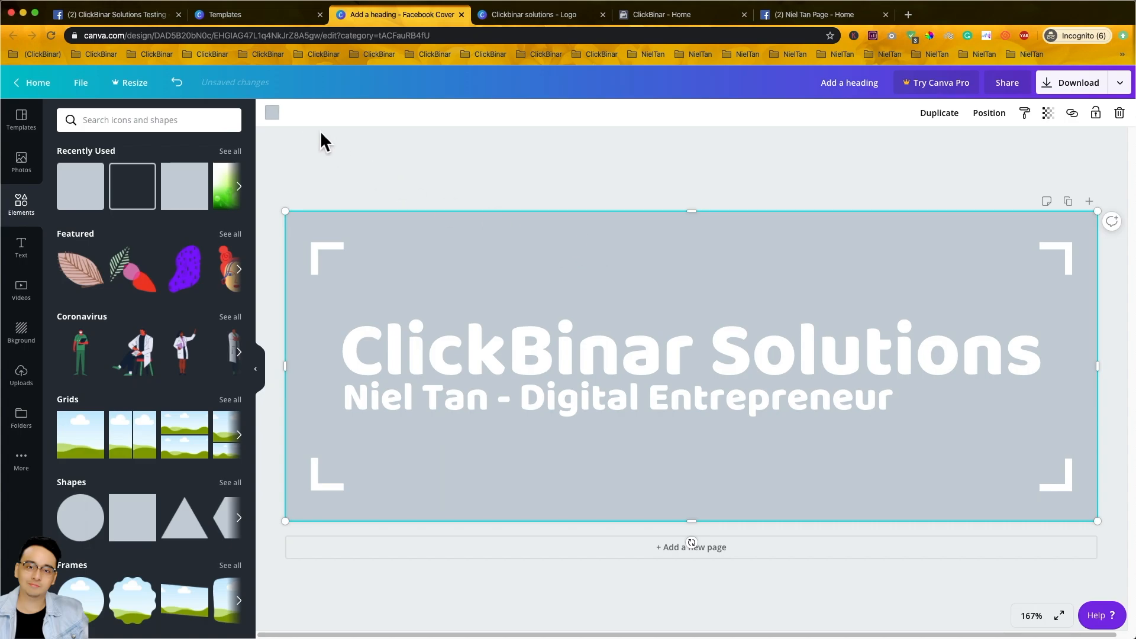
- Make the overlay rectangle black and lower its transparency so the mountain photo shows through
{"action": "left_click", "coordinate": [272, 113]}
{"action": "left_click", "coordinate": [70, 289]}
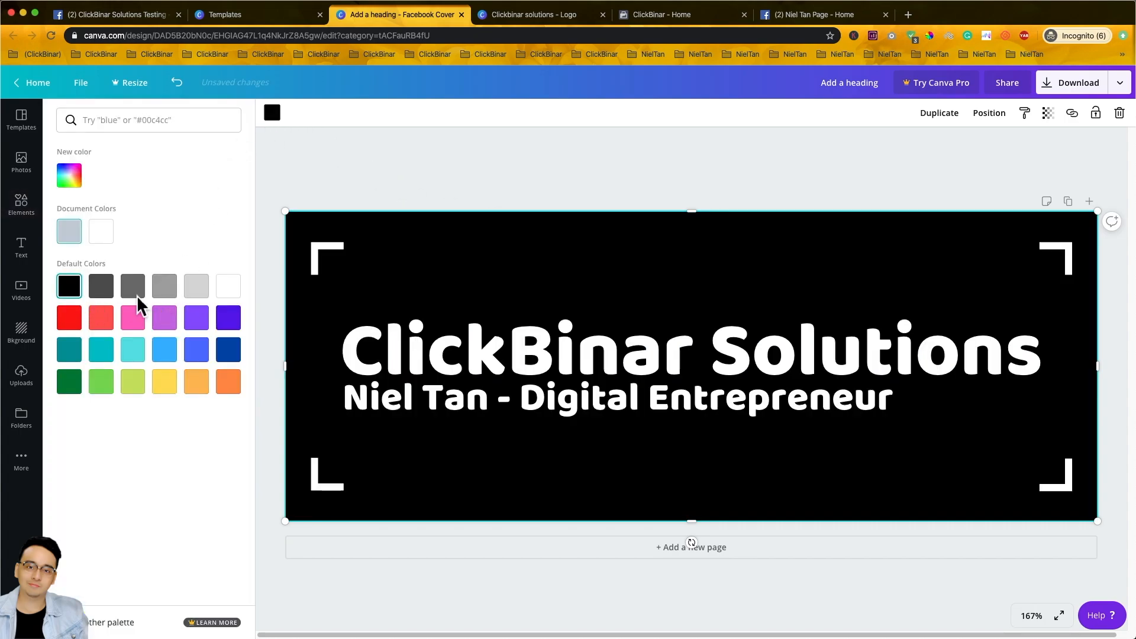
{"action": "left_click", "coordinate": [1048, 113]}
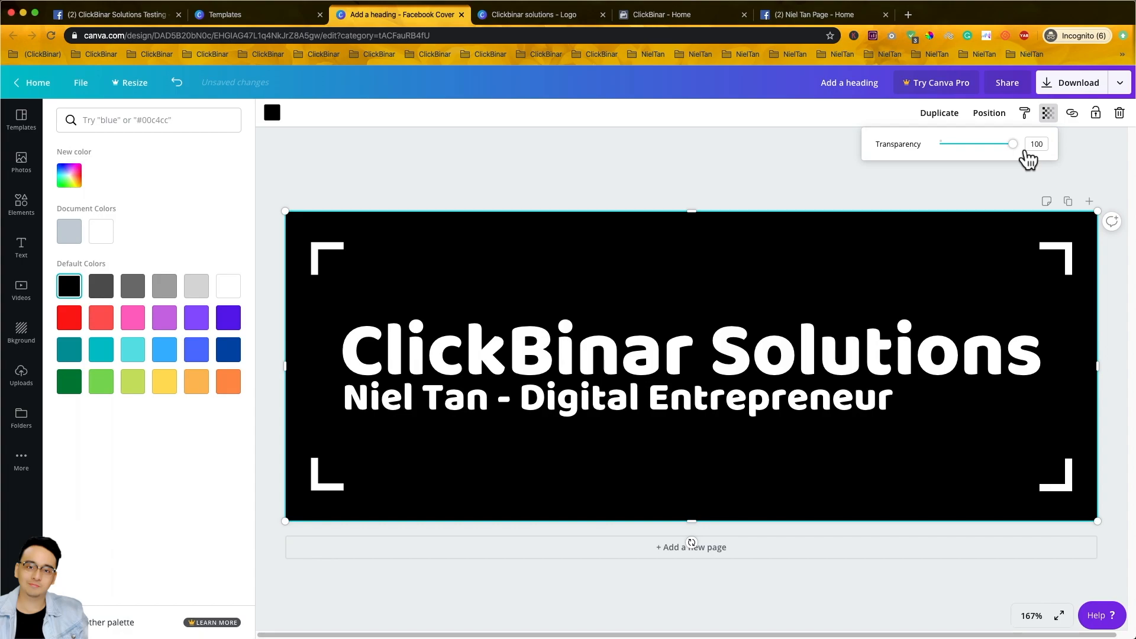
{"action": "left_click_drag", "start_coordinate": [1028, 159], "coordinate": [997, 171]}
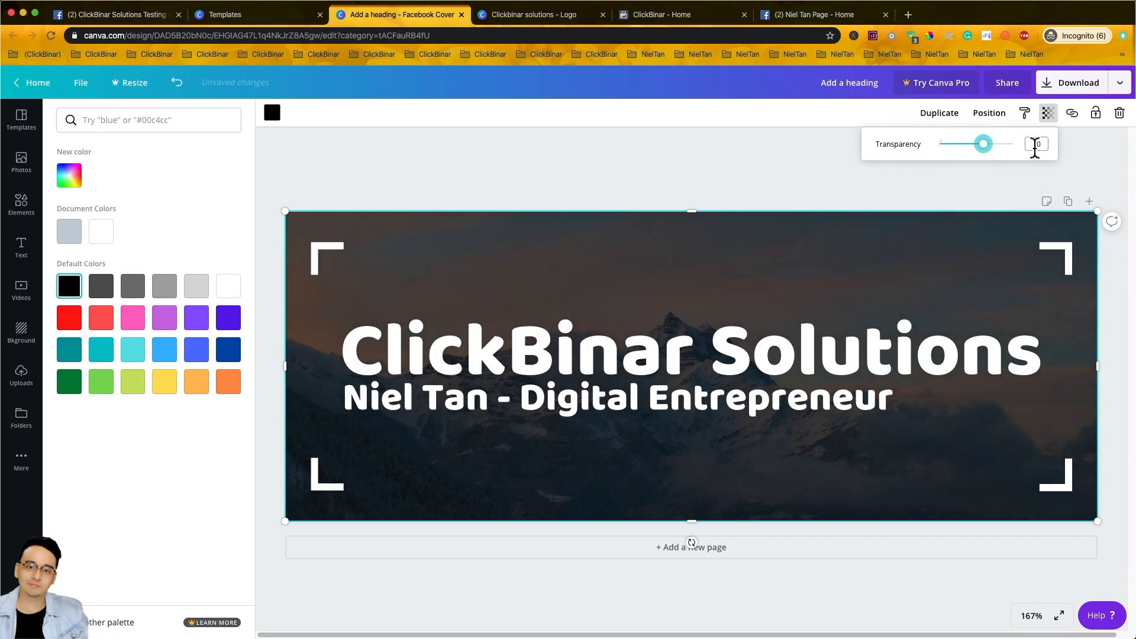
{"action": "left_click", "coordinate": [584, 155]}
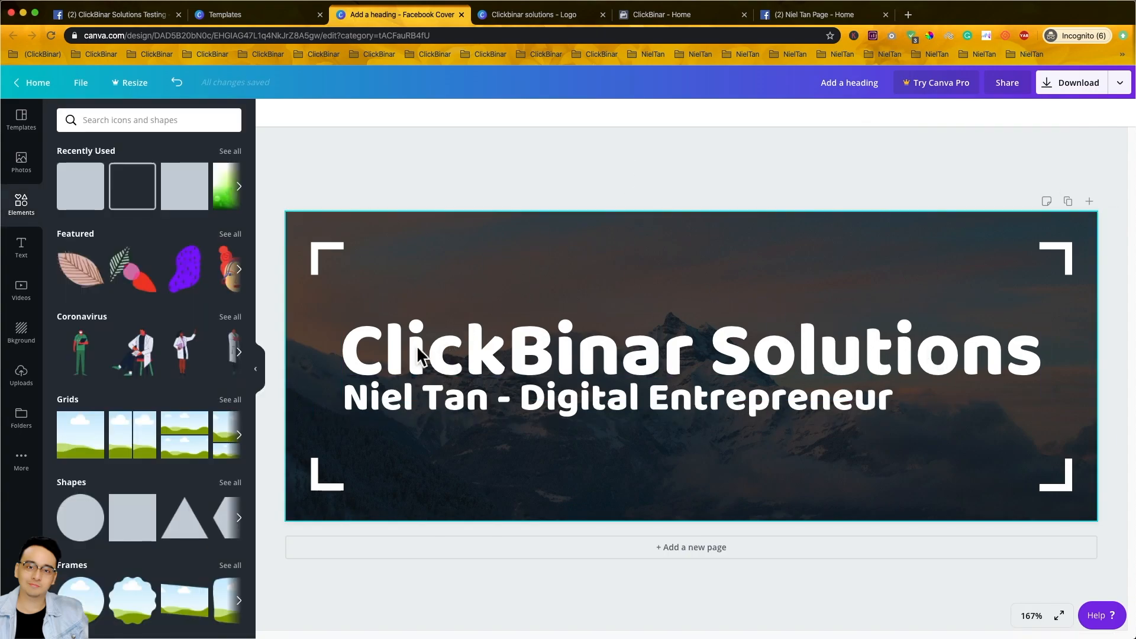
- Change the subtitle's text colour to orange
{"action": "left_click", "coordinate": [558, 408]}
{"action": "left_click", "coordinate": [562, 411]}
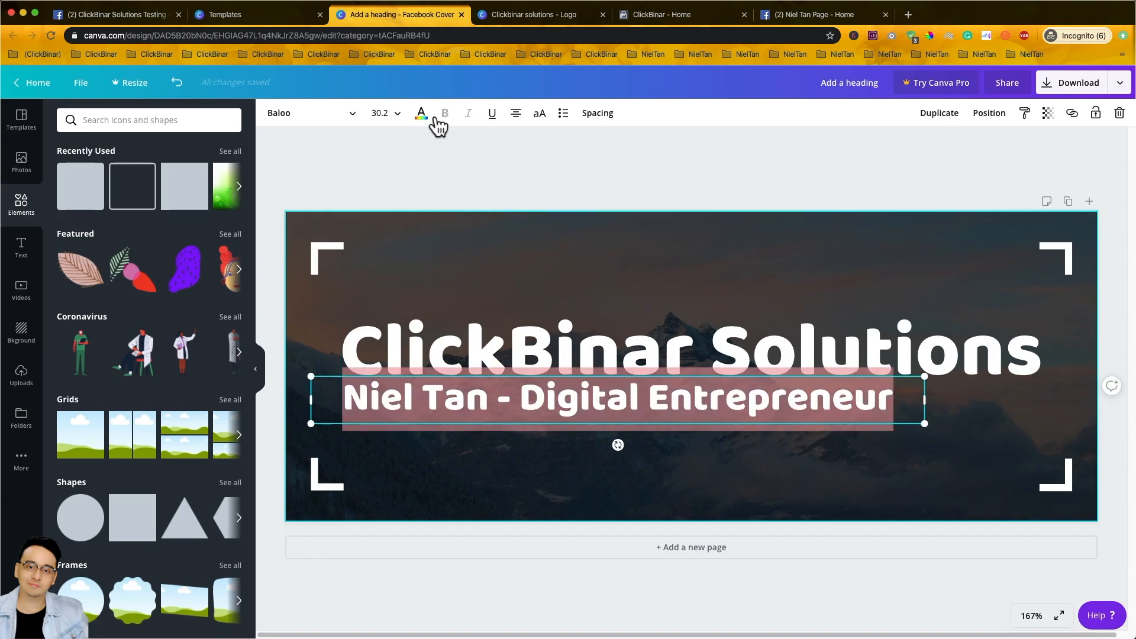
{"action": "triple_click", "coordinate": [579, 413]}
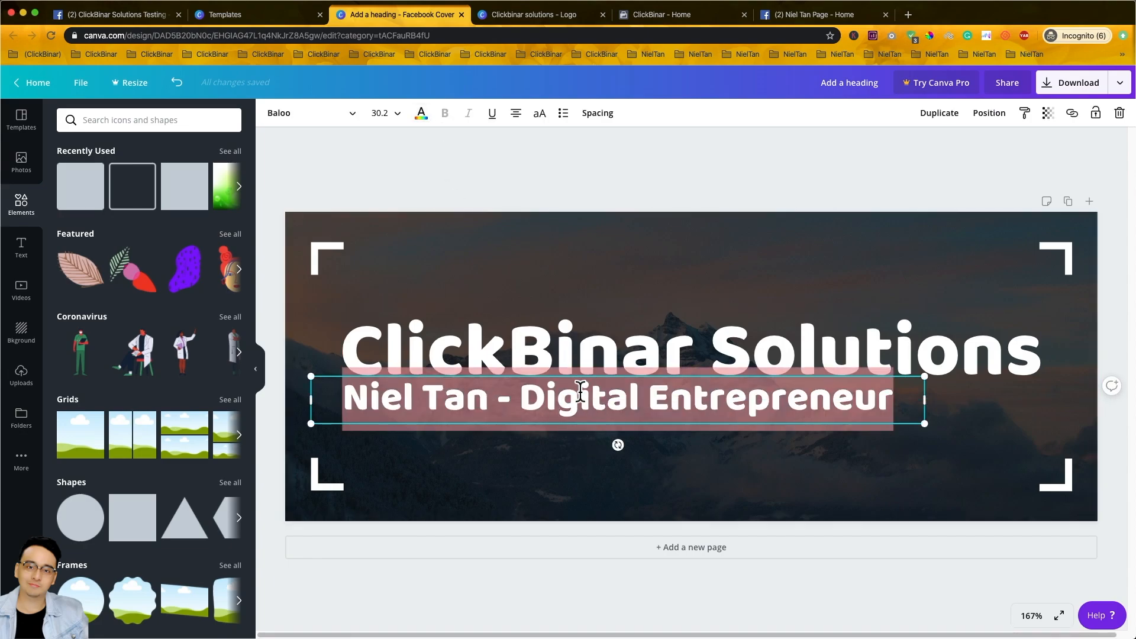
{"action": "left_click", "coordinate": [421, 116]}
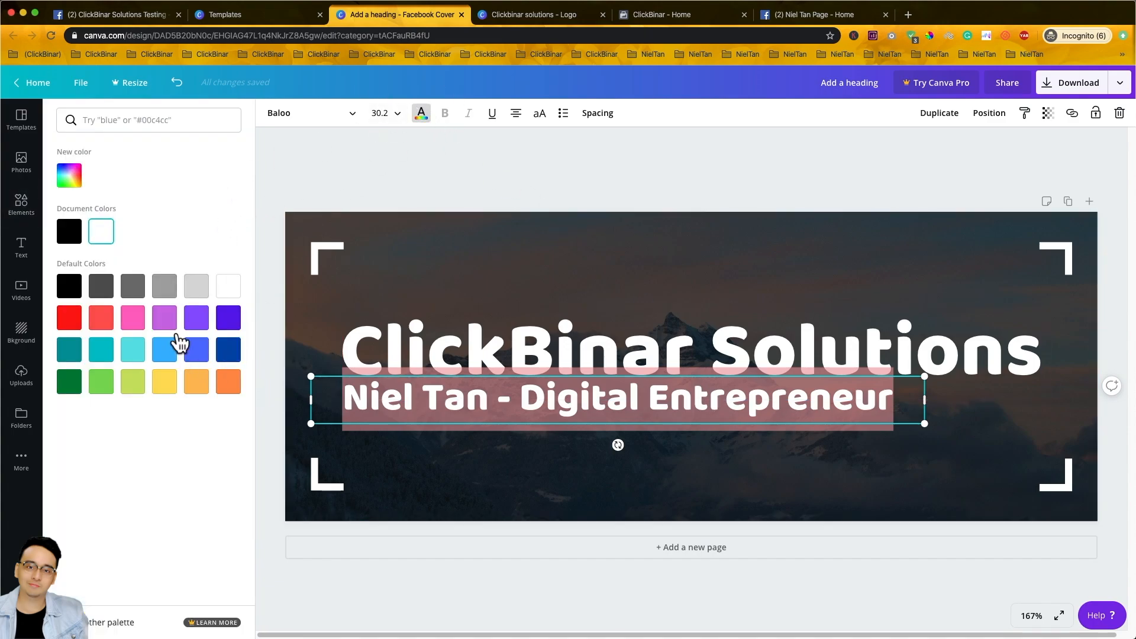
{"action": "left_click", "coordinate": [207, 388]}
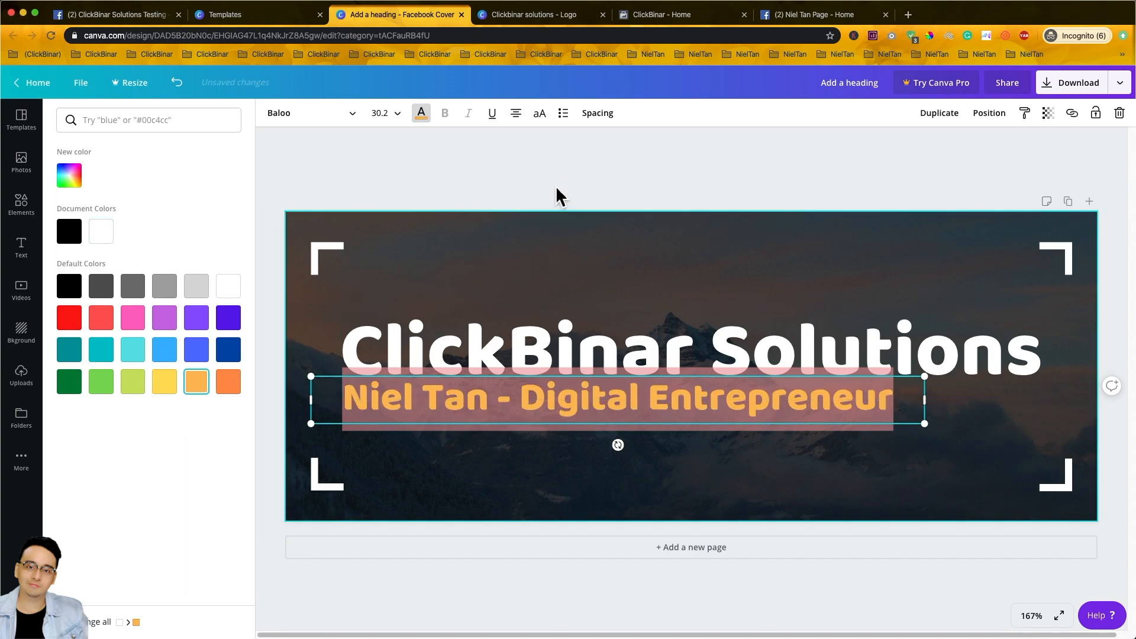
{"action": "left_click", "coordinate": [1041, 452]}
- Colour the bottom-right and top-left corner brackets orange to match the subtitle
{"action": "left_click", "coordinate": [1064, 483]}
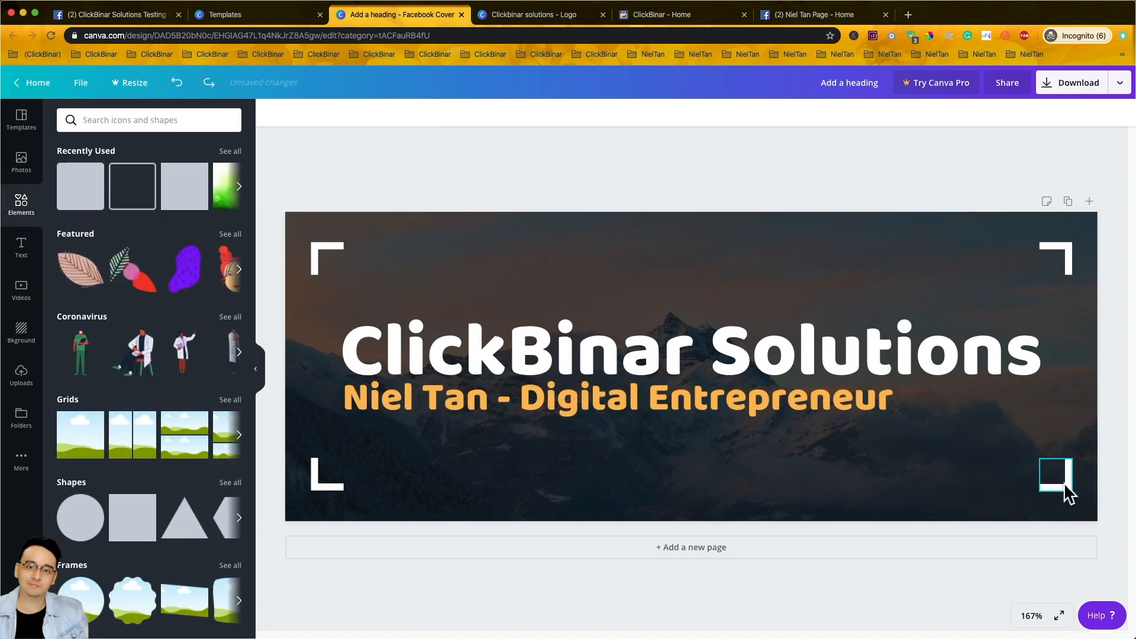
{"action": "left_click", "coordinate": [272, 112]}
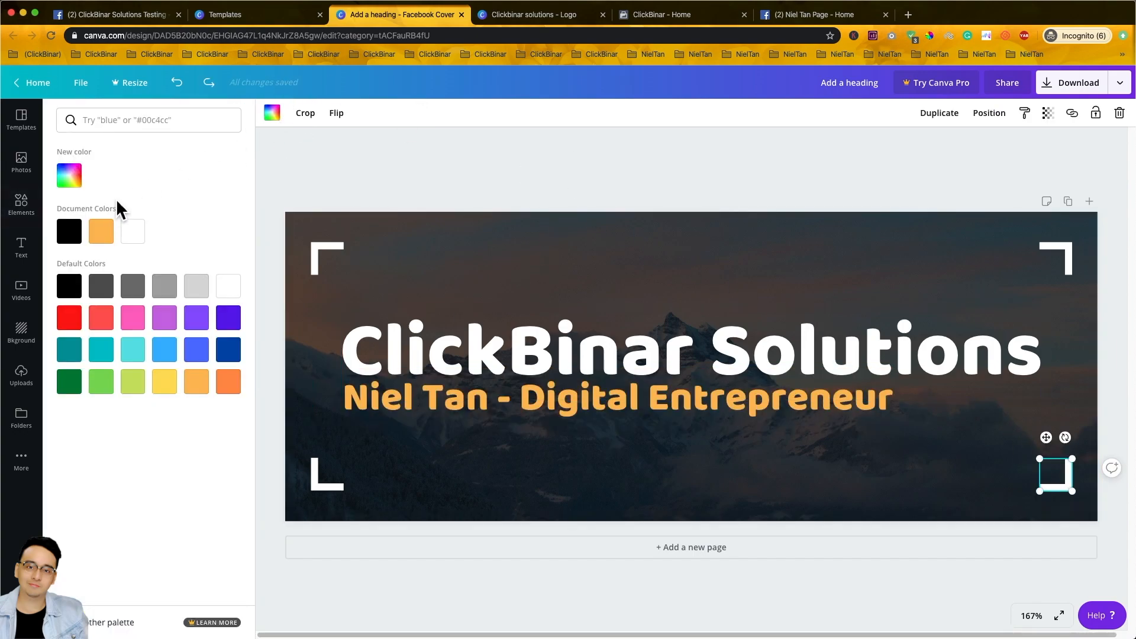
{"action": "left_click", "coordinate": [112, 240]}
{"action": "left_click", "coordinate": [328, 250]}
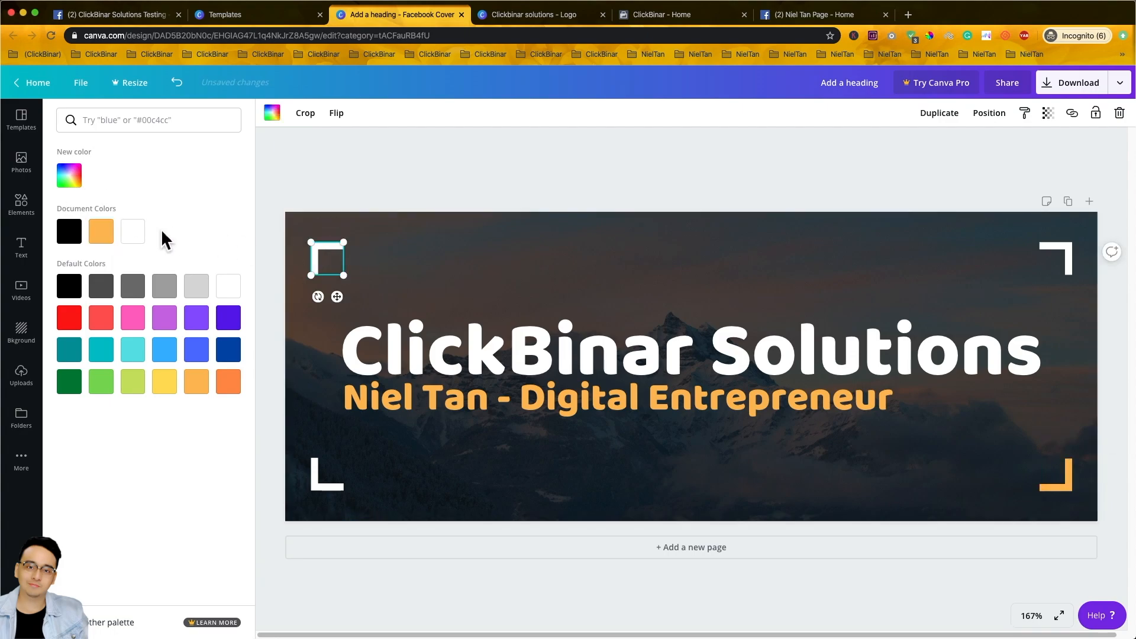
{"action": "left_click", "coordinate": [98, 238]}
{"action": "left_click", "coordinate": [524, 241]}
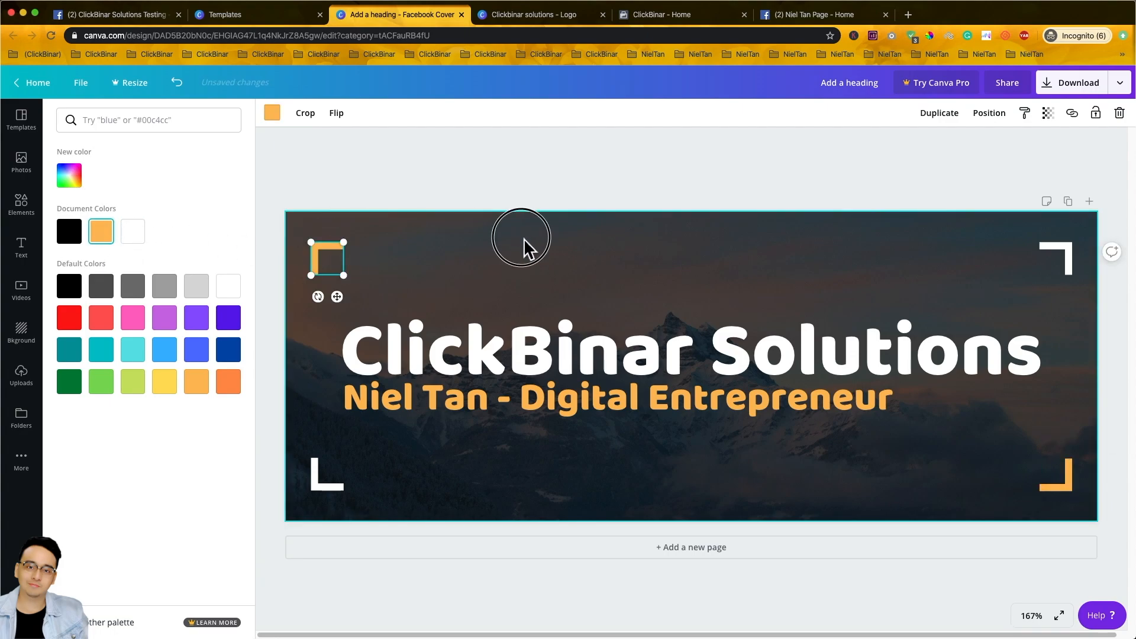
{"action": "left_click", "coordinate": [557, 155]}
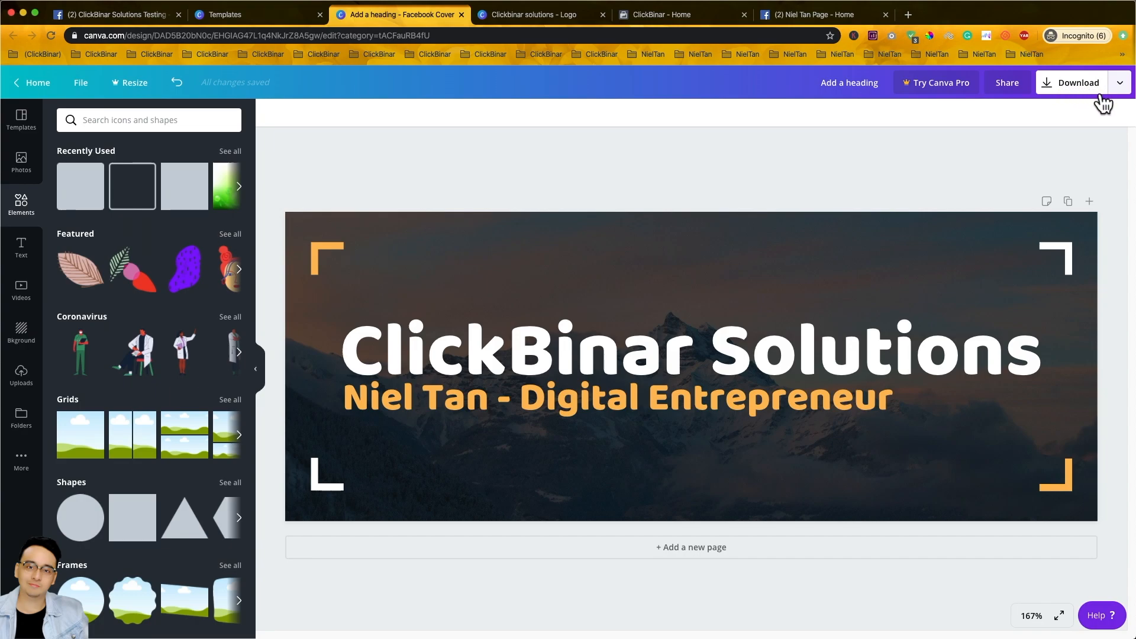
- Download the Canva cover as a PNG and return to the ClickBinar Solutions Testing Facebook tab
{"action": "left_click", "coordinate": [1059, 88]}
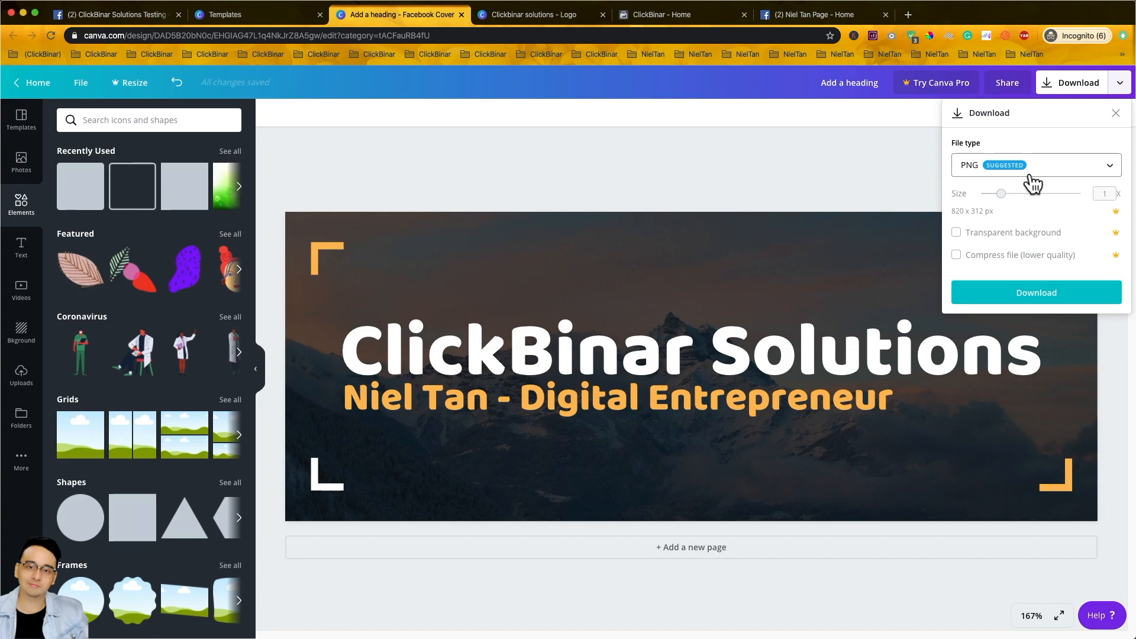
{"action": "left_click", "coordinate": [1035, 296]}
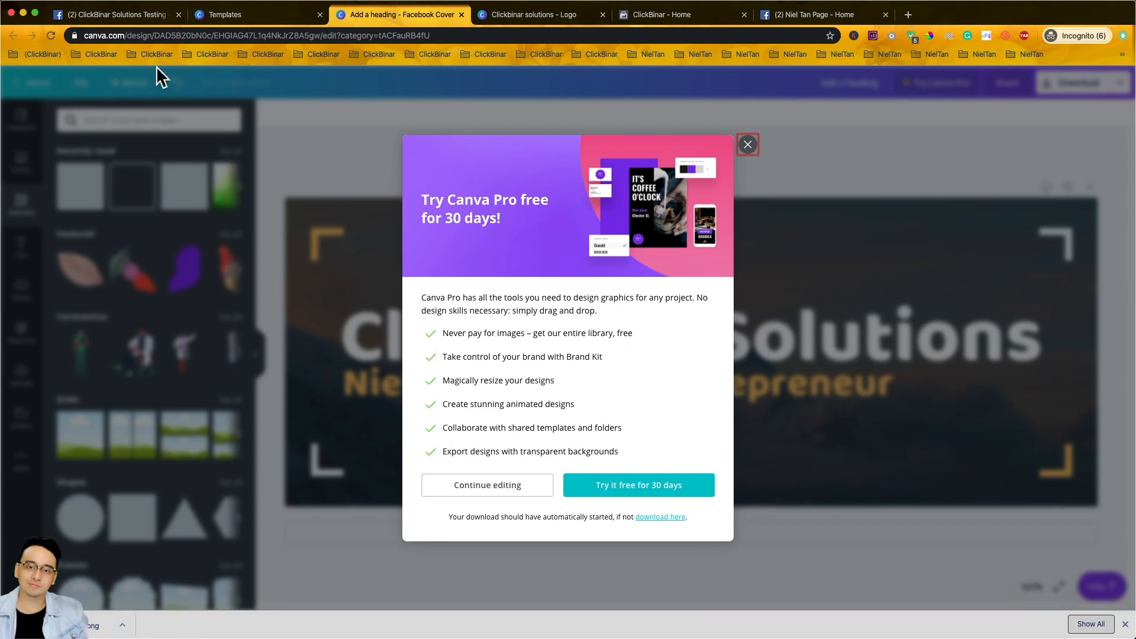
{"action": "left_click", "coordinate": [134, 18]}
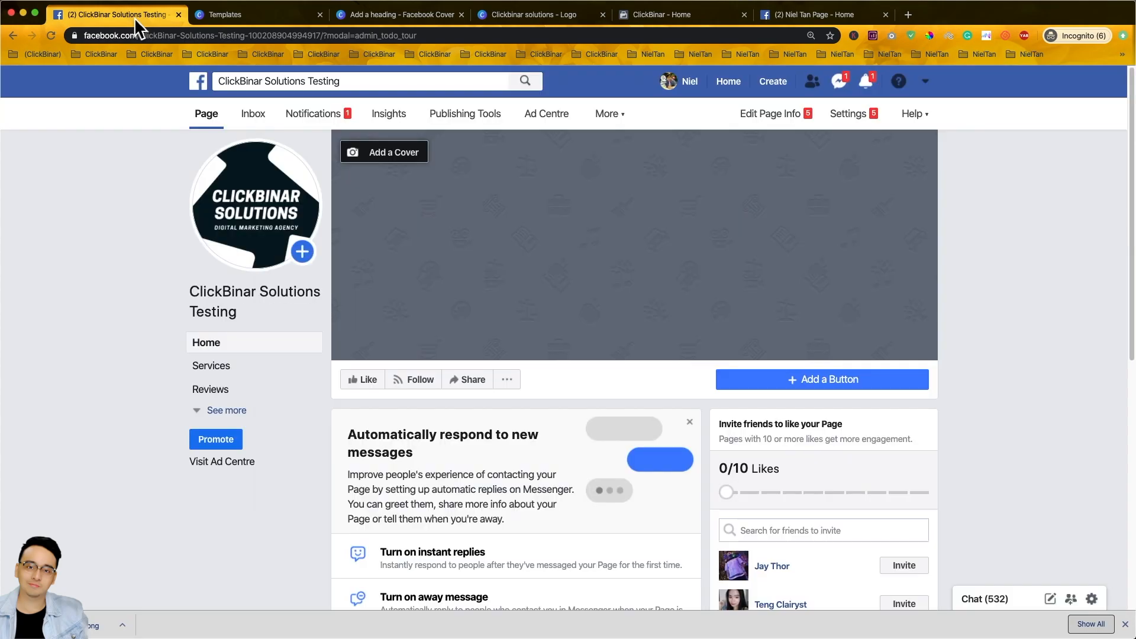
- Upload 'Add a heading (1).png' as the Page's cover photo and save it
{"action": "left_click", "coordinate": [403, 166]}
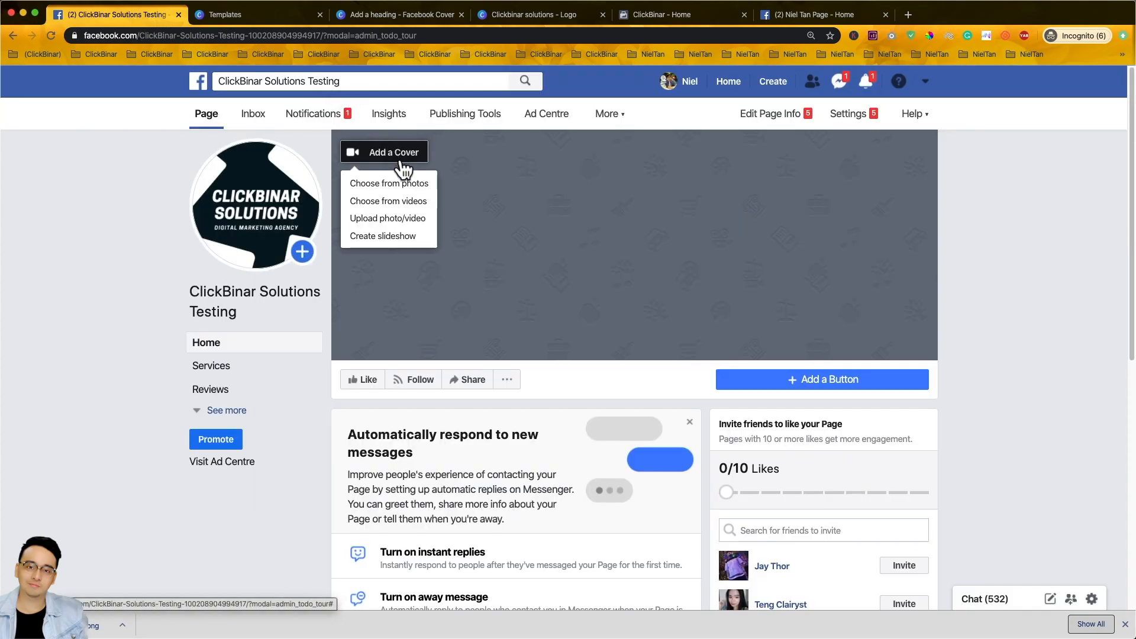
{"action": "left_click", "coordinate": [400, 224]}
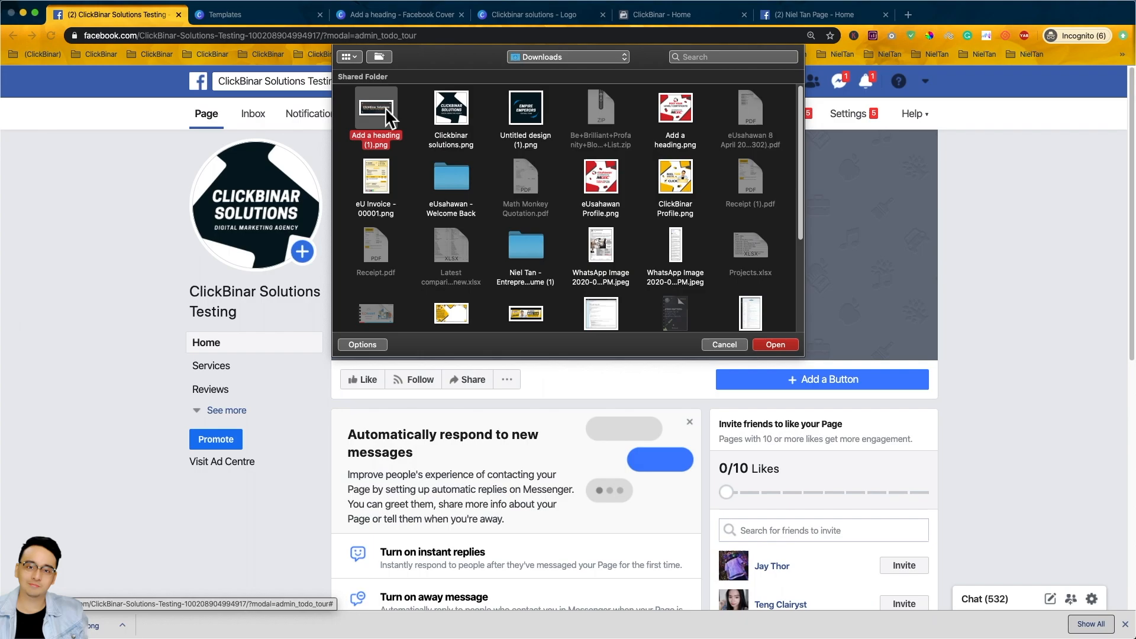
{"action": "left_click", "coordinate": [768, 349]}
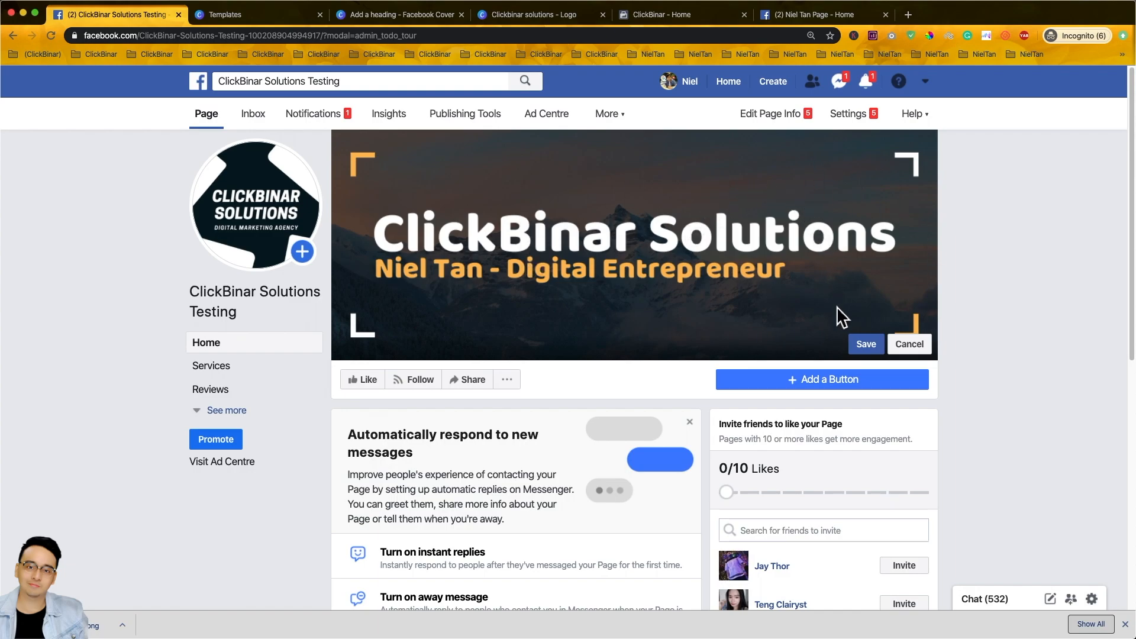
{"action": "left_click", "coordinate": [868, 347]}
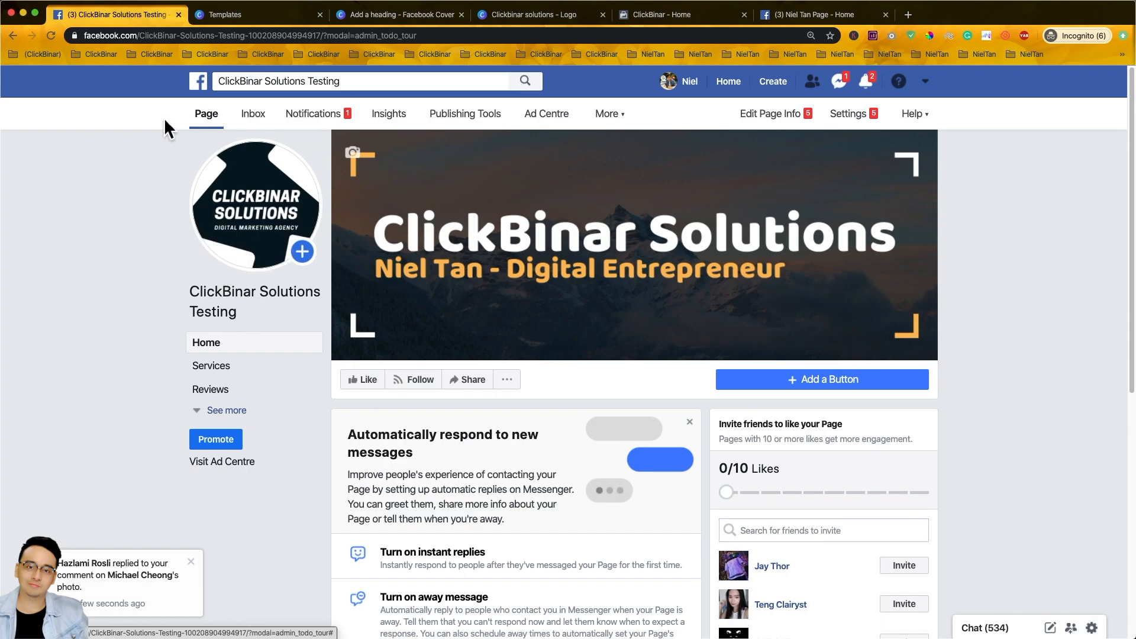
- Select parts of the Page's web address, including its page ID and ClickBinar-Solutions-Testing path
{"action": "left_click_drag", "start_coordinate": [142, 37], "coordinate": [368, 37]}
{"action": "left_click", "coordinate": [310, 40]}
{"action": "left_click", "coordinate": [309, 41]}
{"action": "left_click_drag", "start_coordinate": [297, 38], "coordinate": [372, 38]}
{"action": "left_click", "coordinate": [307, 36]}
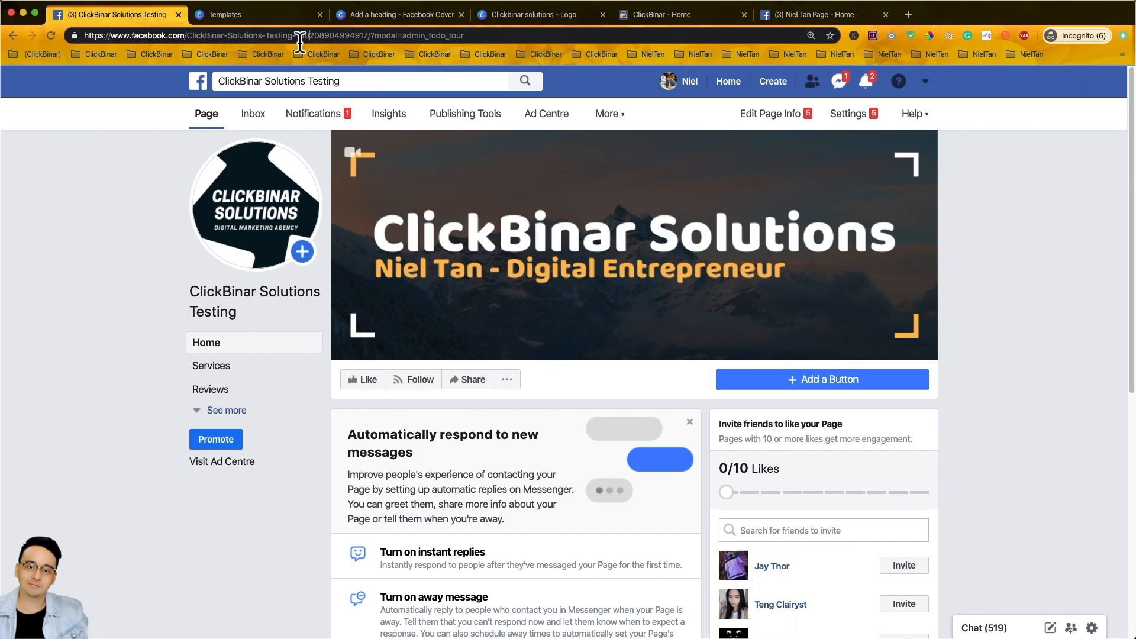
{"action": "left_click_drag", "start_coordinate": [294, 37], "coordinate": [190, 36]}
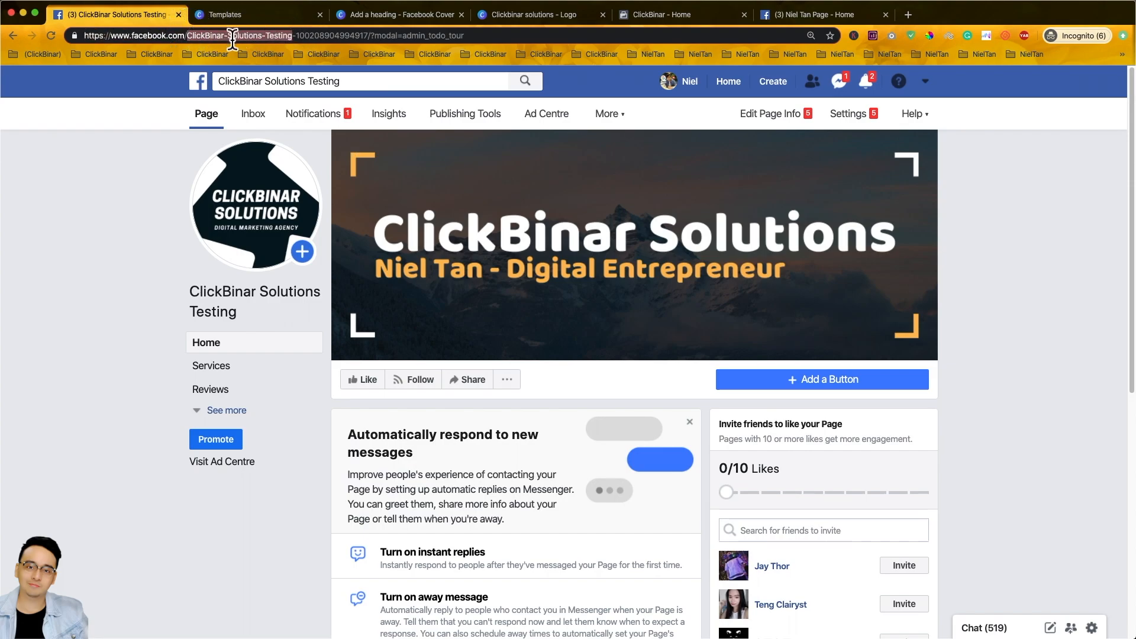
- Open the Page's About section from the sidebar's expanded list
{"action": "left_click", "coordinate": [89, 237]}
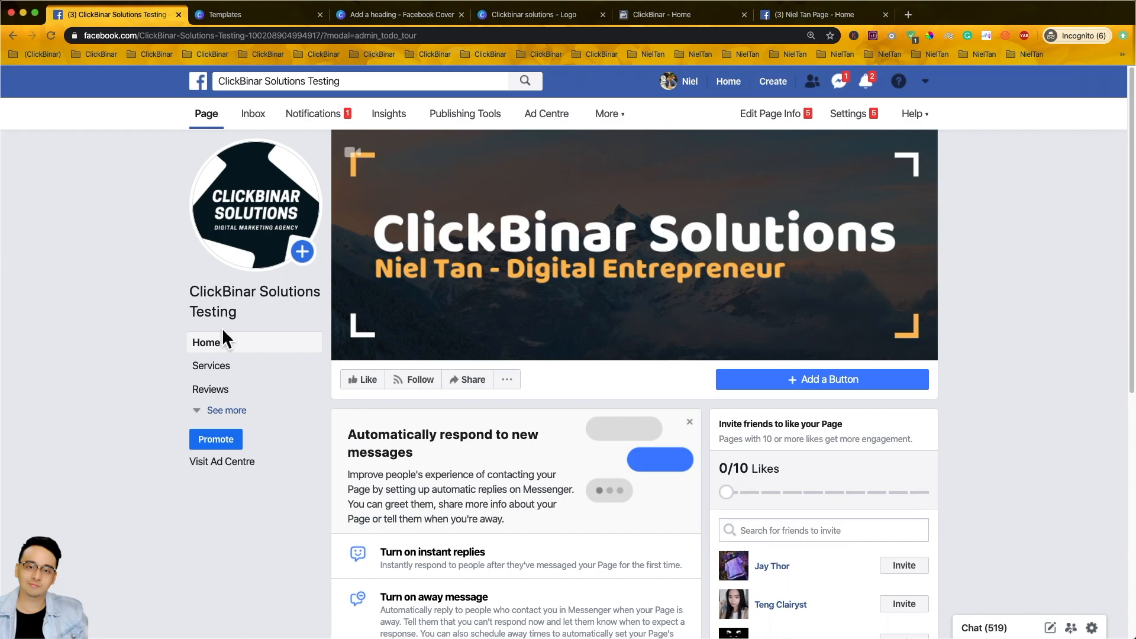
{"action": "left_click", "coordinate": [227, 411]}
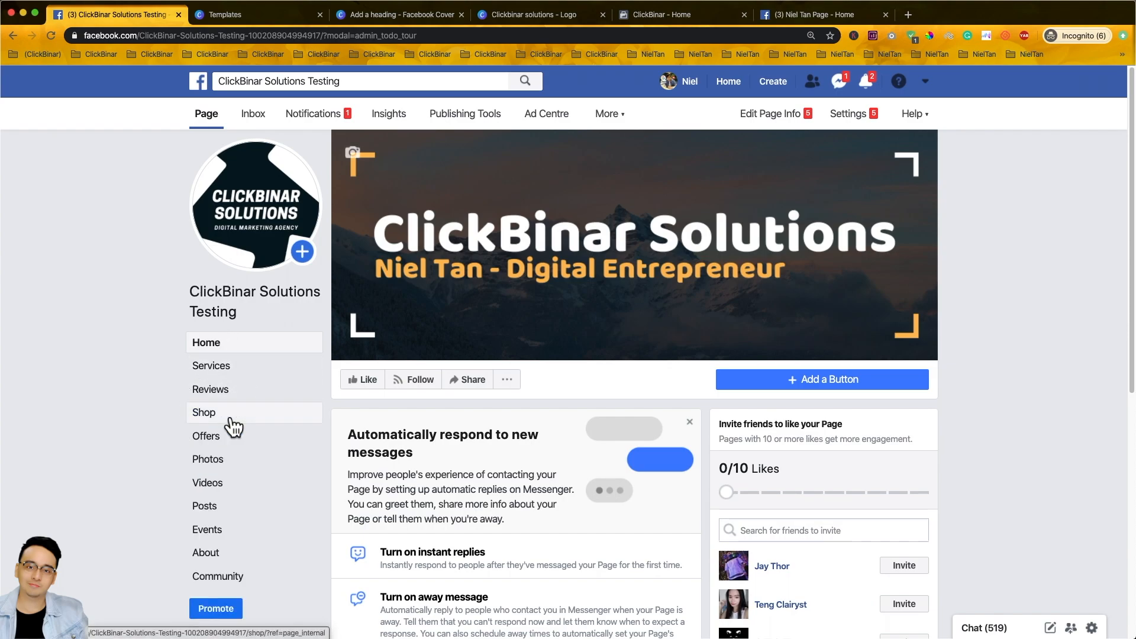
{"action": "left_click", "coordinate": [206, 553]}
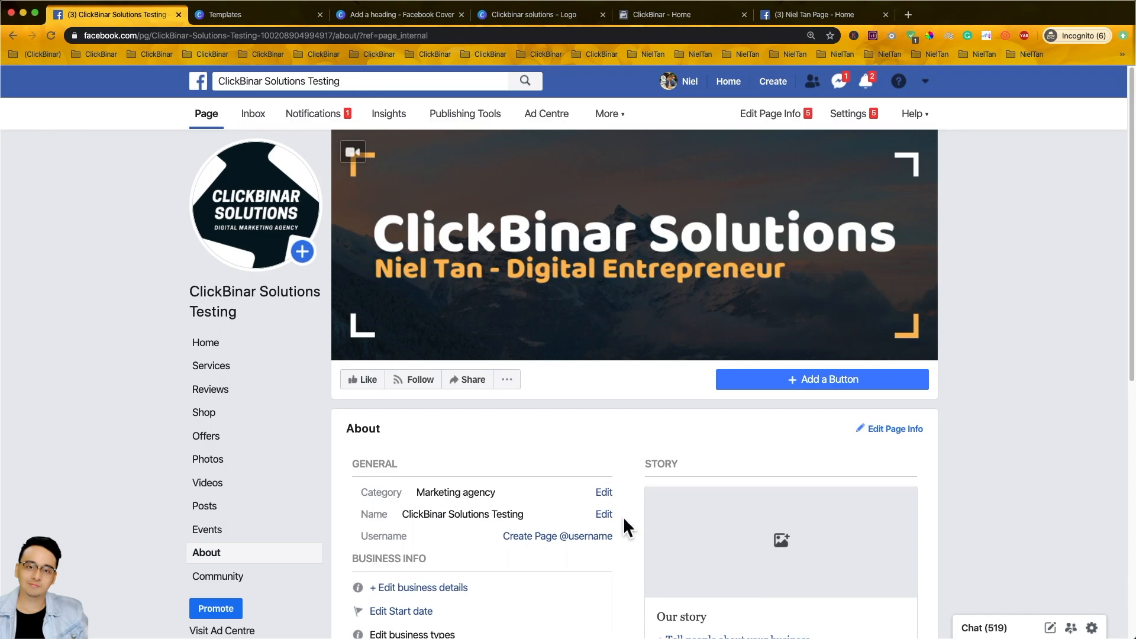
- Enter ClickBinarSolutionsTesting as the new Page username, removing the disallowed space
{"action": "left_click", "coordinate": [594, 537]}
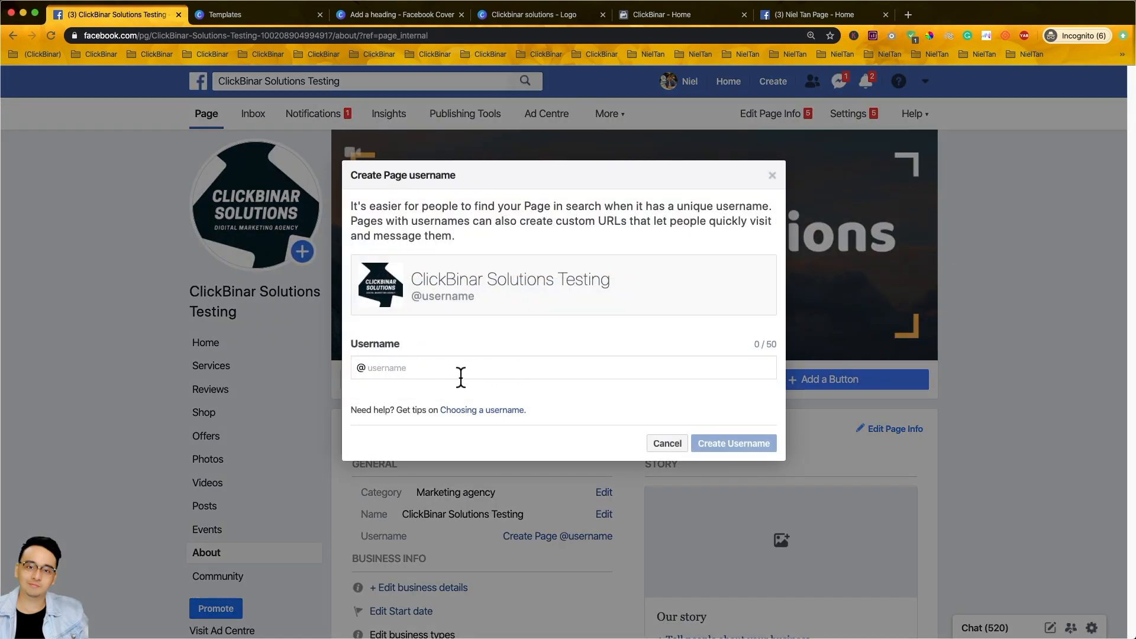
{"action": "left_click", "coordinate": [392, 368]}
{"action": "type", "text": "ClickBin"}
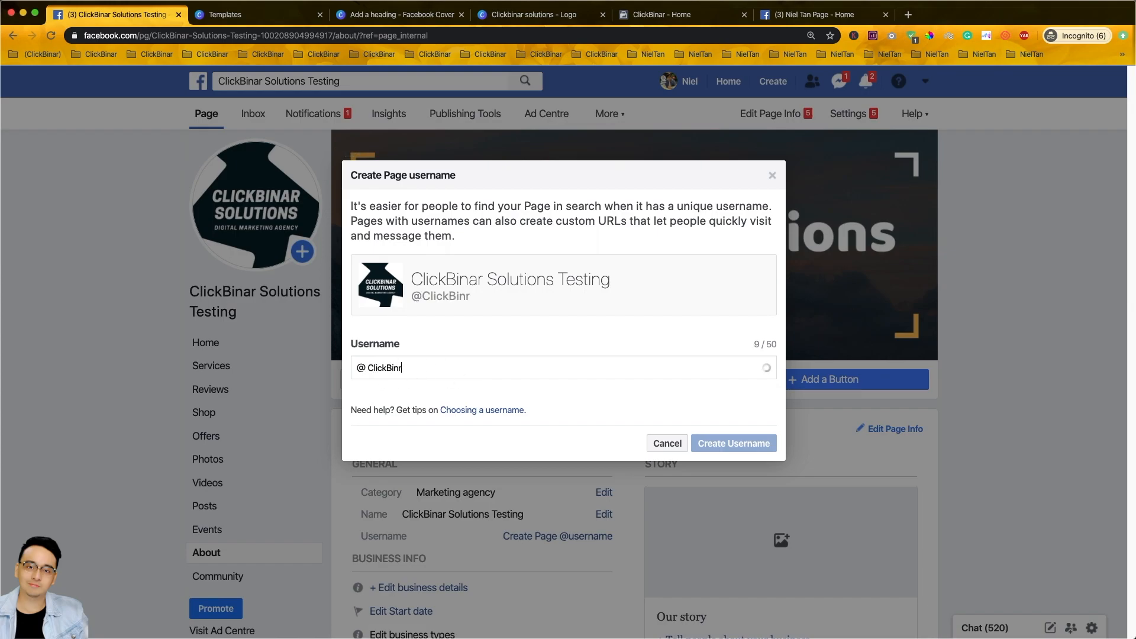
{"action": "key", "text": "super+a"}
{"action": "key", "text": "BackSpace"}
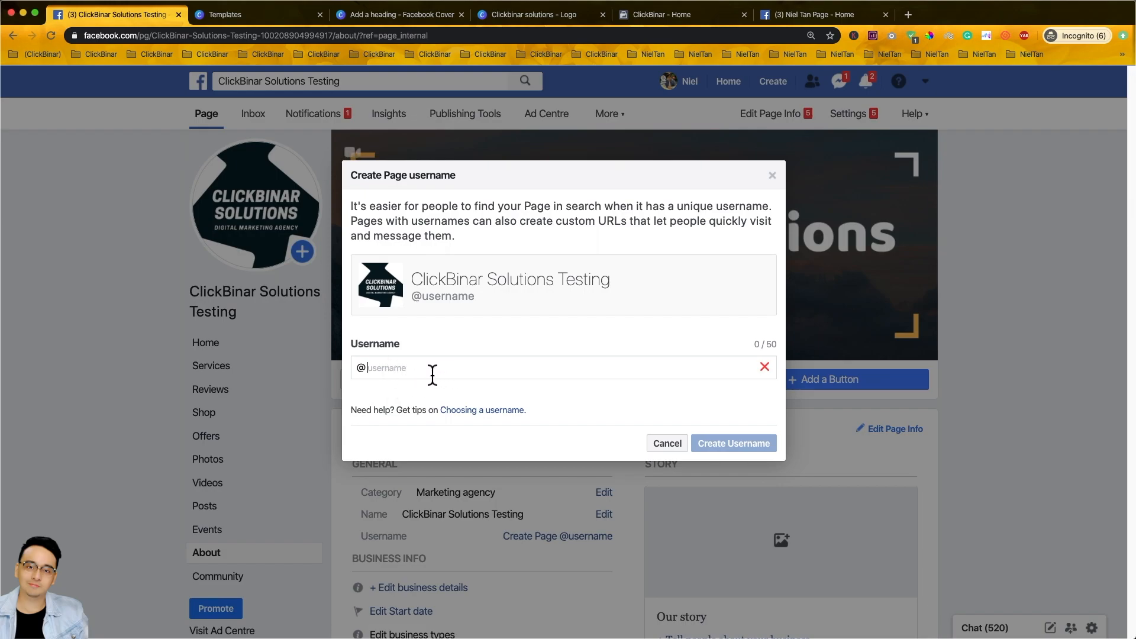
{"action": "type", "text": "ClickBinar Solu"}
{"action": "key", "text": "BackSpace"}
{"action": "key", "text": "BackSpace"}
{"action": "key", "text": "BackSpace"}
{"action": "key", "text": "BackSpace"}
{"action": "key", "text": "BackSpace"}
{"action": "type", "text": "Solutions"}
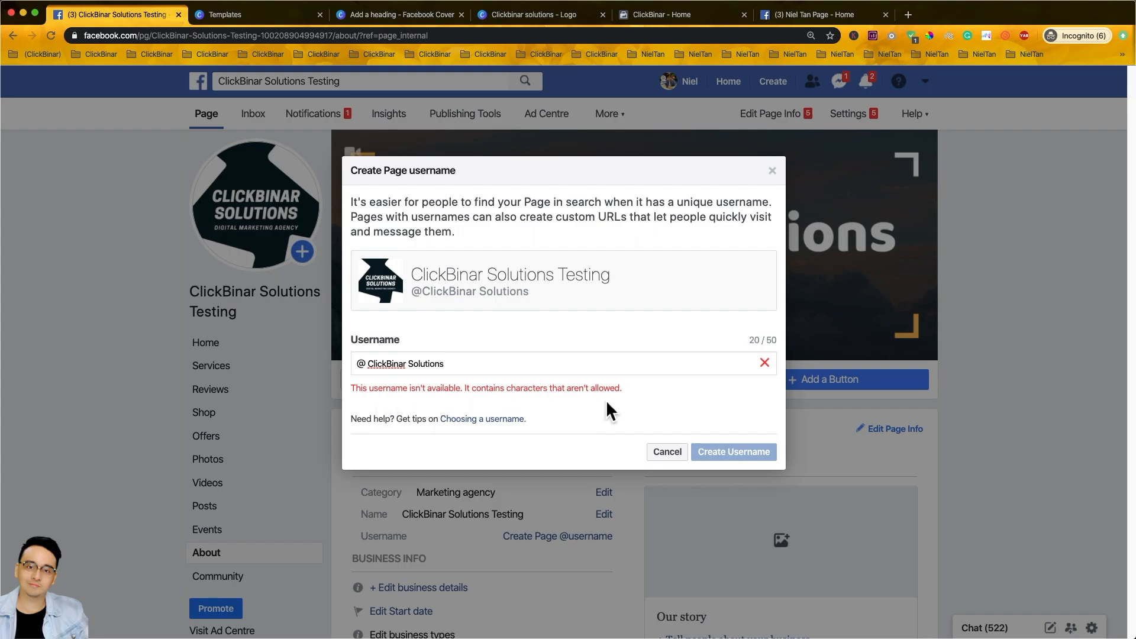
{"action": "left_click", "coordinate": [410, 365]}
{"action": "key", "text": "BackSpace"}
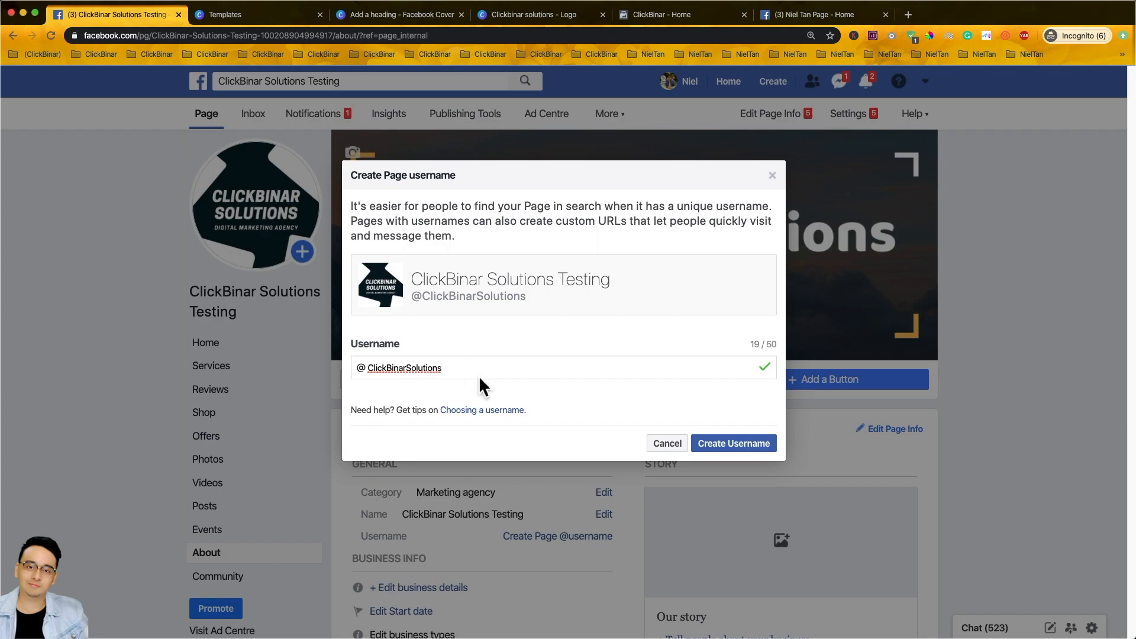
{"action": "type", "text": "Testing"}
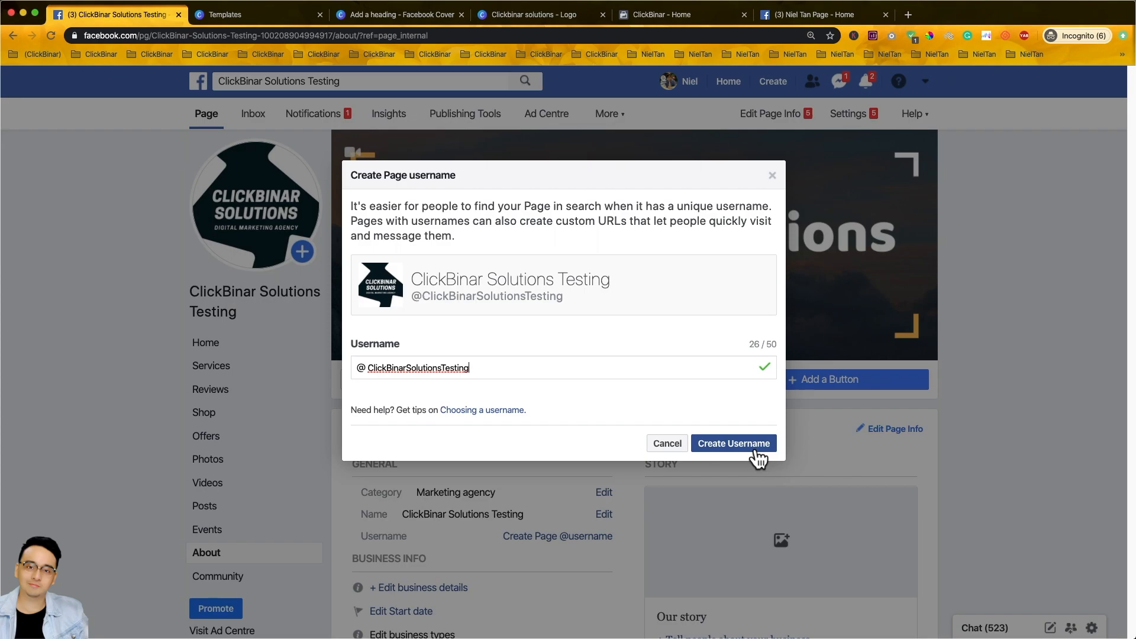
{"action": "left_click", "coordinate": [734, 444]}
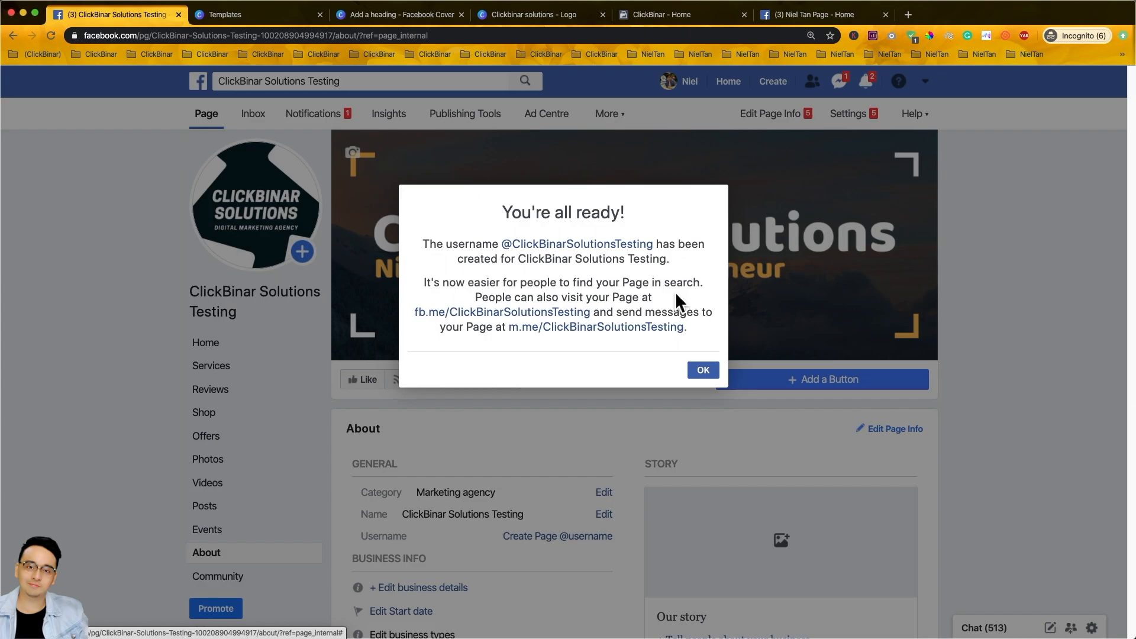
{"action": "left_click", "coordinate": [715, 378]}
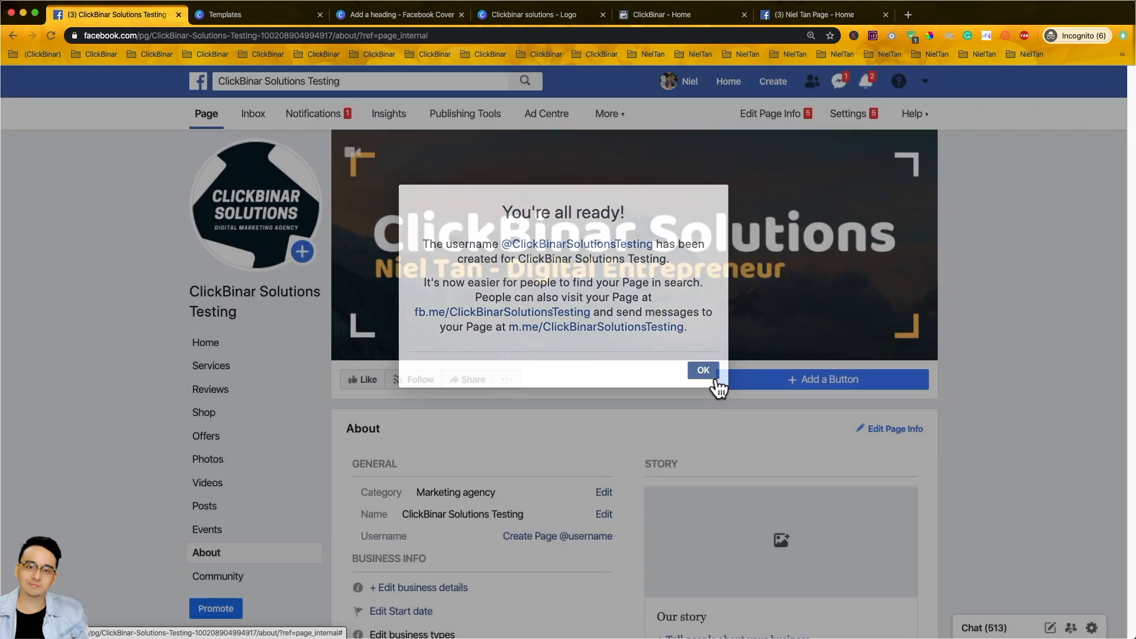
{"action": "scroll", "coordinate": [710, 379], "scroll_direction": "down", "scroll_amount": 2}
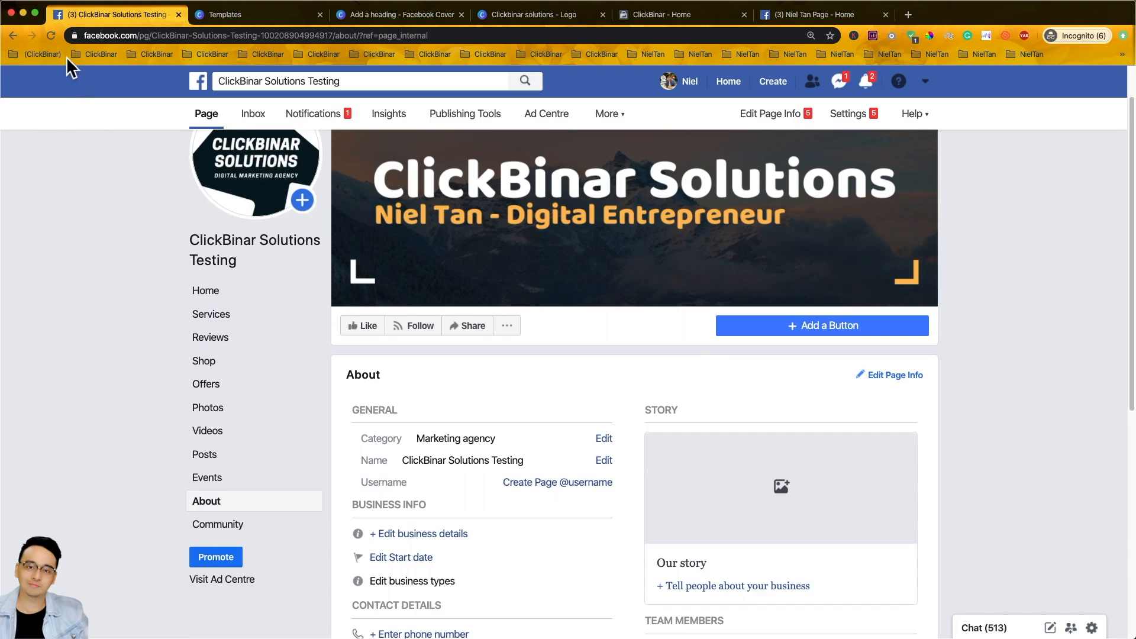
{"action": "left_click", "coordinate": [53, 37]}
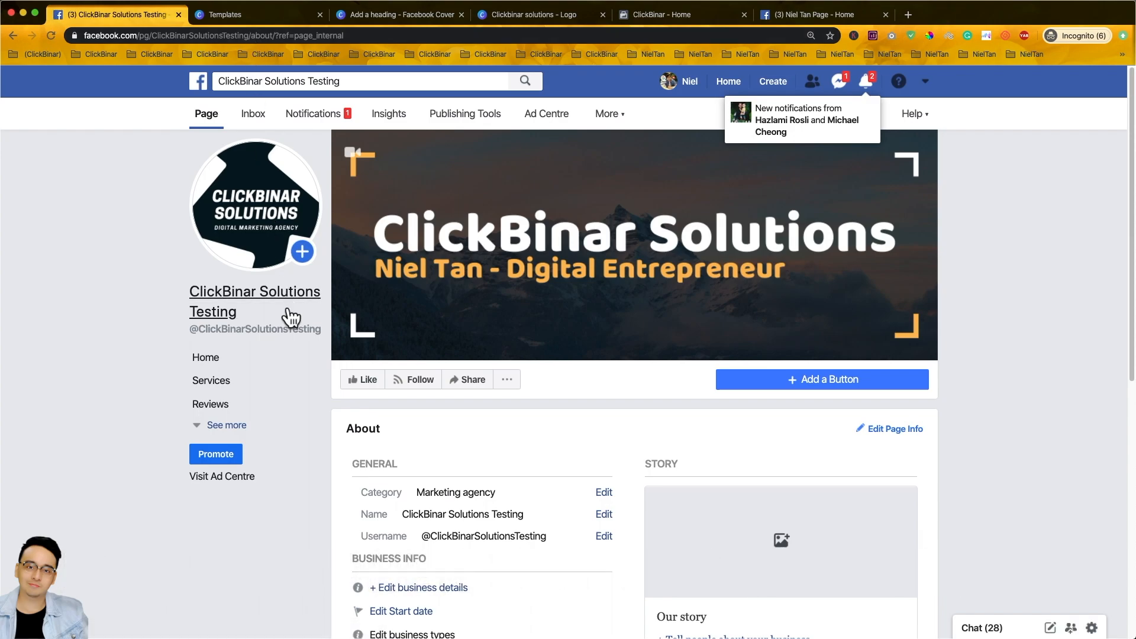
{"action": "mouse_move", "coordinate": [264, 342]}
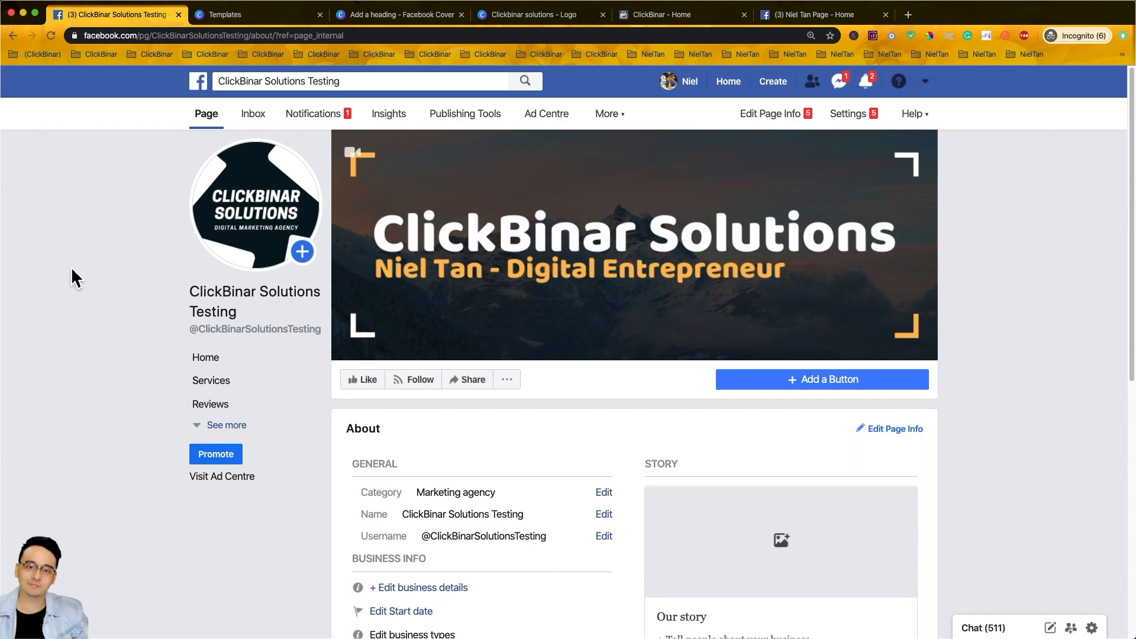
- In Page settings, turn on review of other people's posts under Visitor posts and save
{"action": "left_click", "coordinate": [870, 122]}
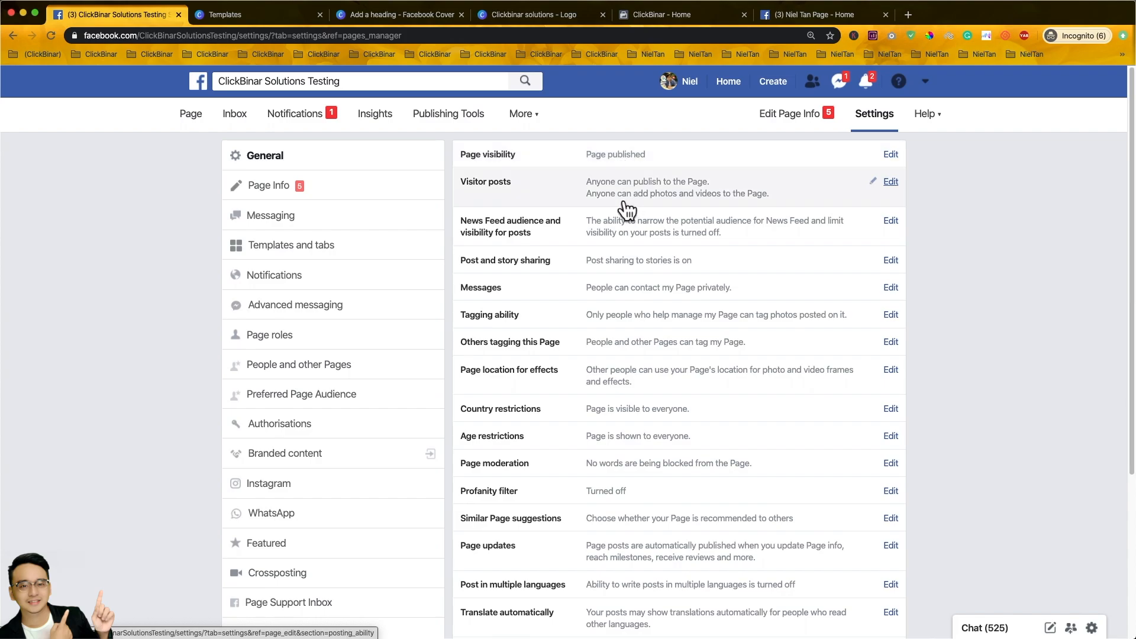
{"action": "left_click", "coordinate": [895, 182]}
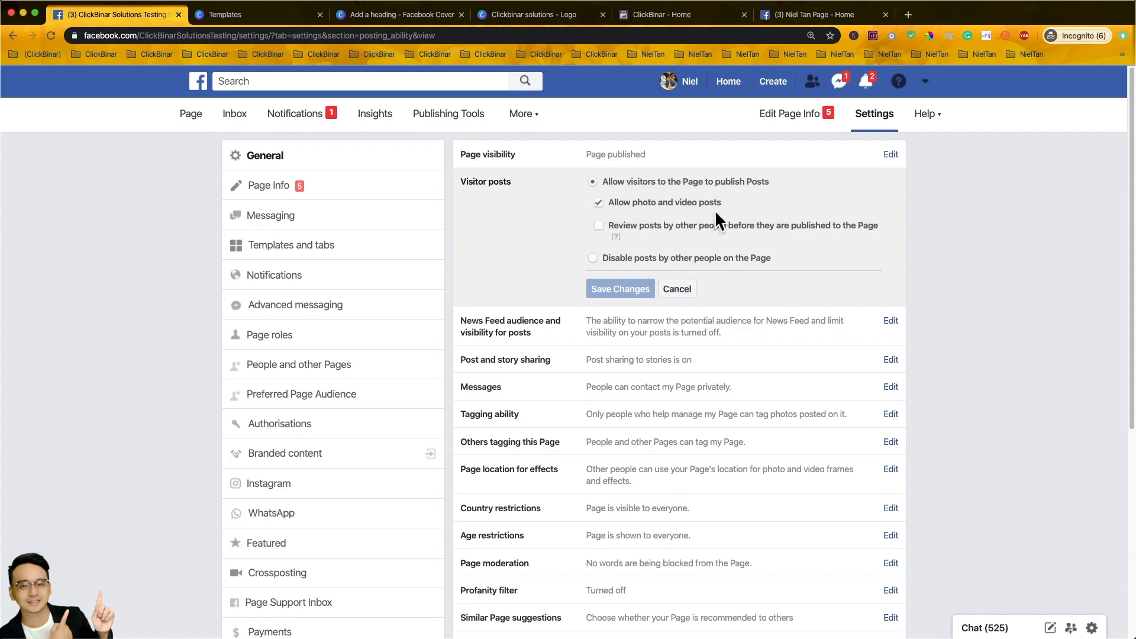
{"action": "left_click", "coordinate": [599, 226]}
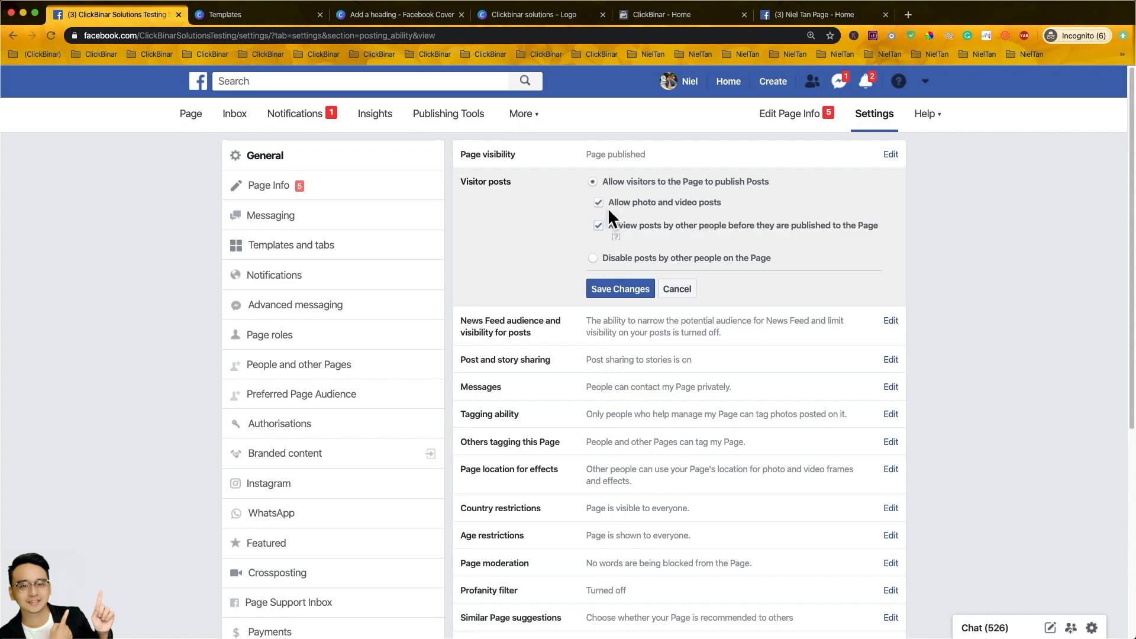
{"action": "left_click", "coordinate": [615, 293]}
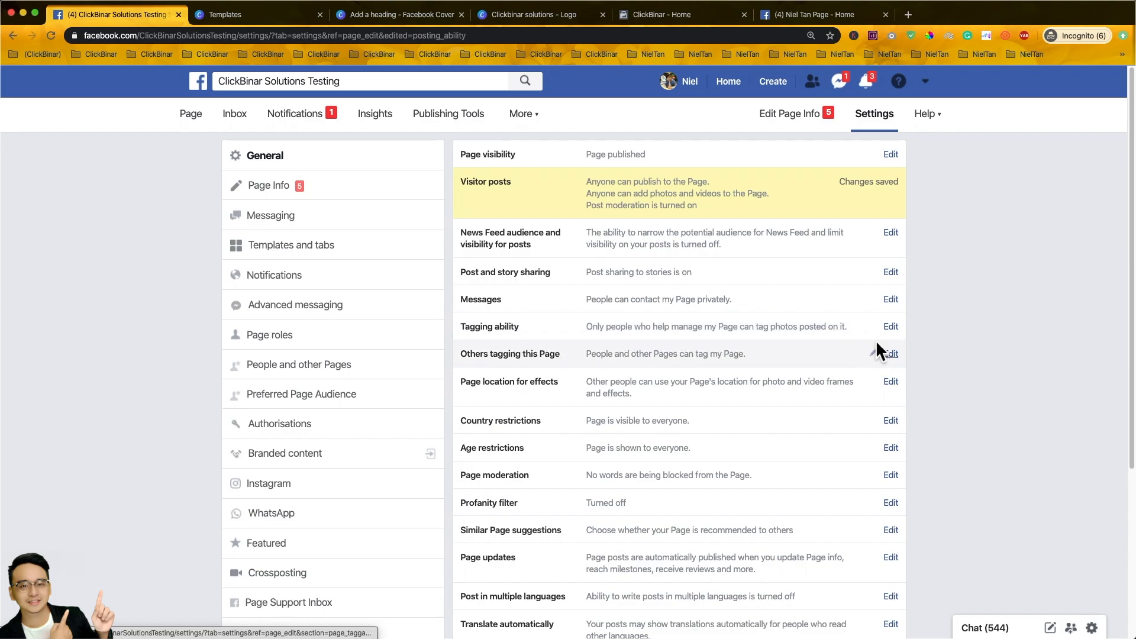
- Tick 'Allow others to tag photos and videos' under Tagging ability and save
{"action": "left_click", "coordinate": [897, 333]}
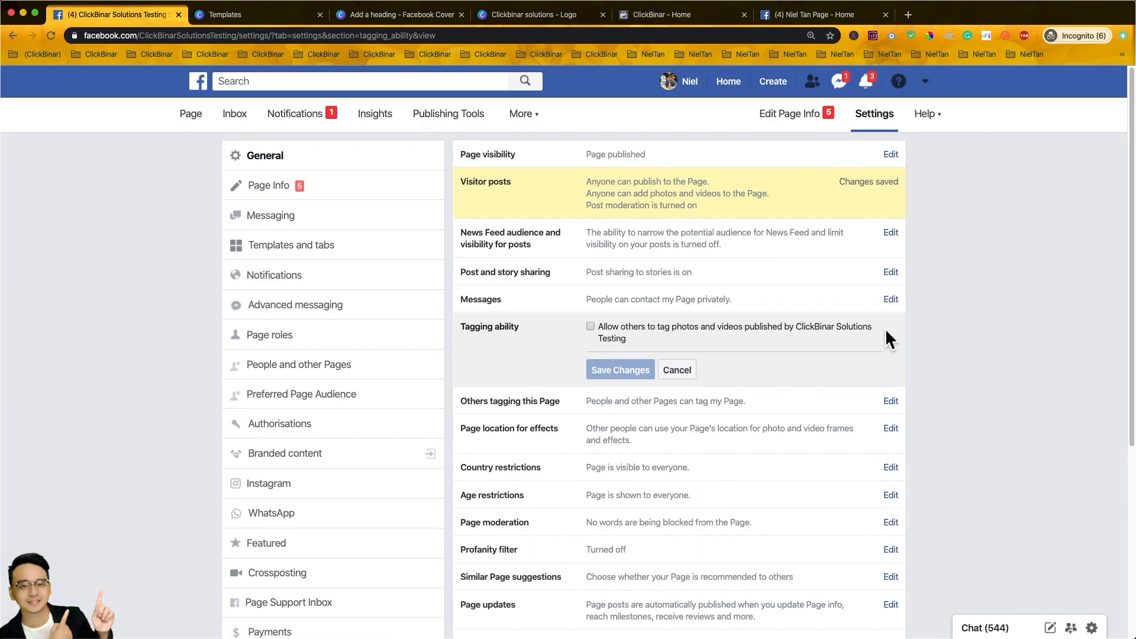
{"action": "left_click", "coordinate": [591, 327]}
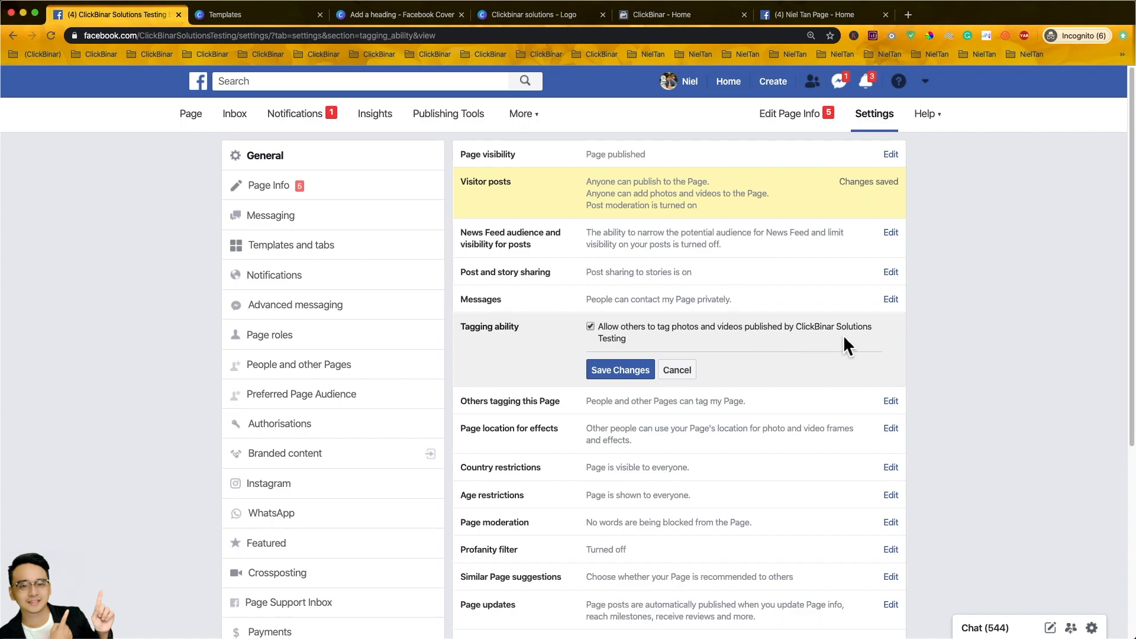
{"action": "left_click", "coordinate": [590, 327]}
{"action": "left_click", "coordinate": [621, 370]}
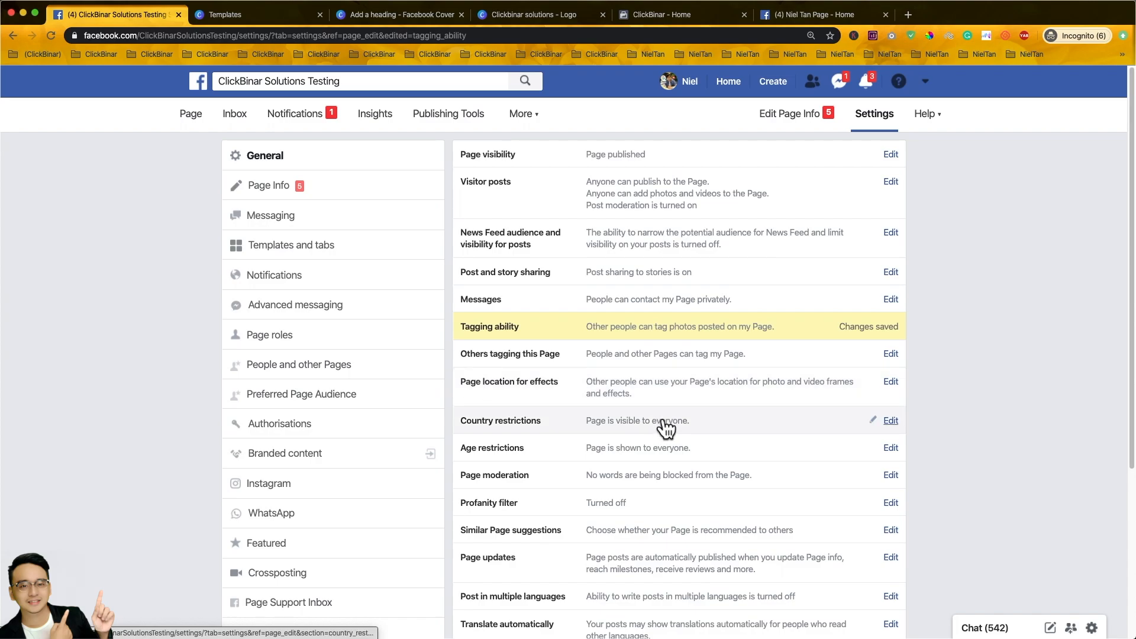
- Add Malaysia, Singapore and Australia to the Page's country restrictions
{"action": "left_click", "coordinate": [901, 423]}
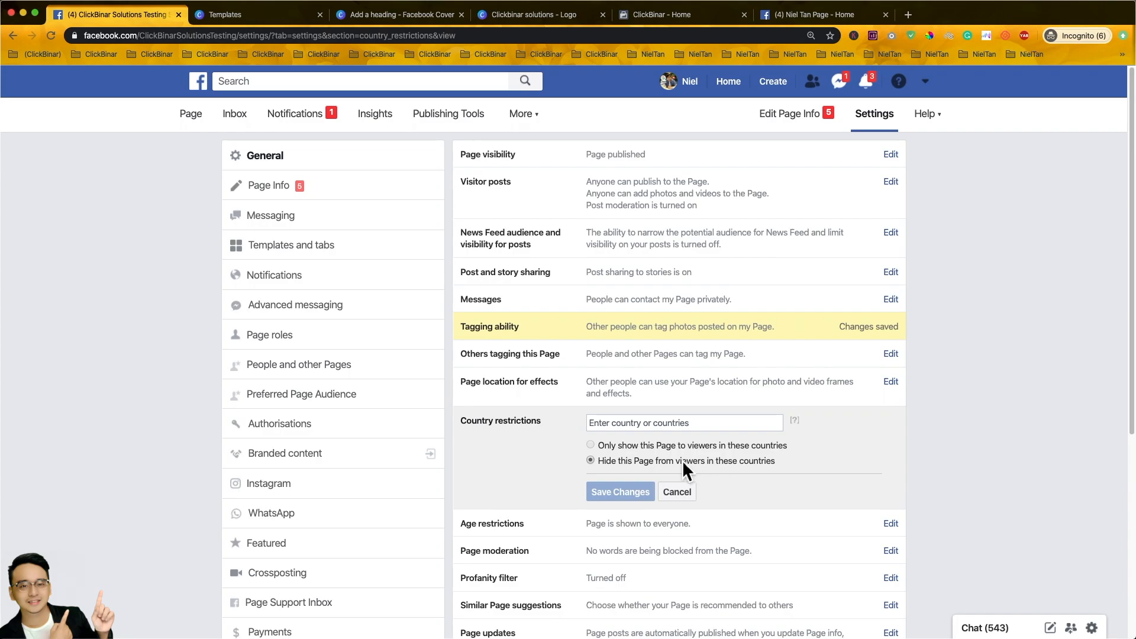
{"action": "left_click", "coordinate": [616, 427]}
{"action": "type", "text": "Malaysia"}
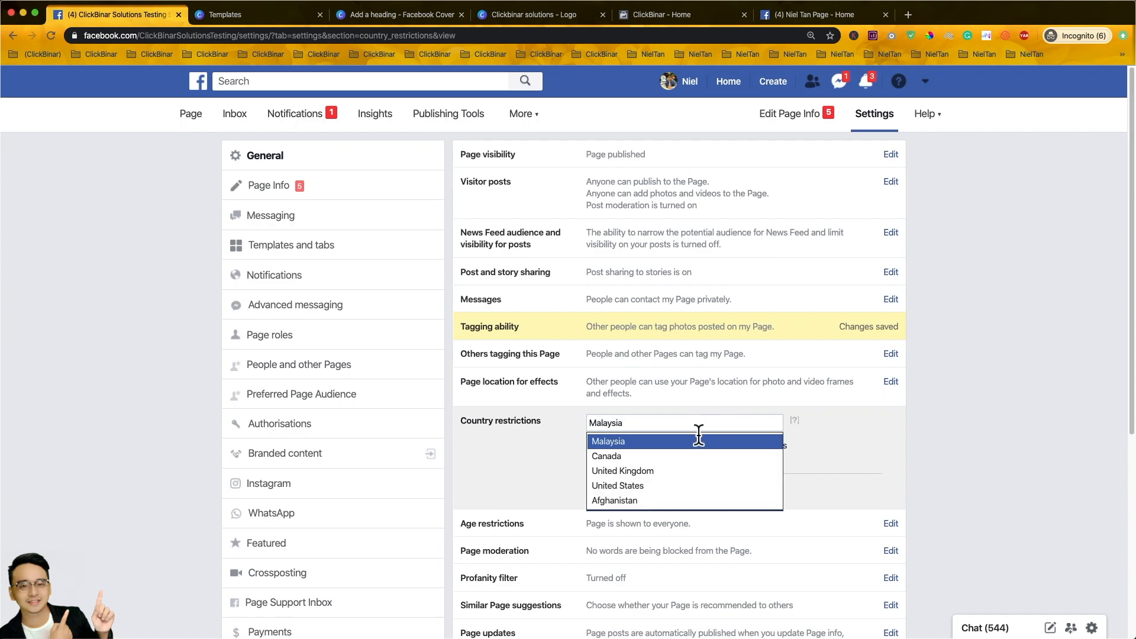
{"action": "left_click", "coordinate": [707, 452]}
{"action": "type", "text": "Singapore"}
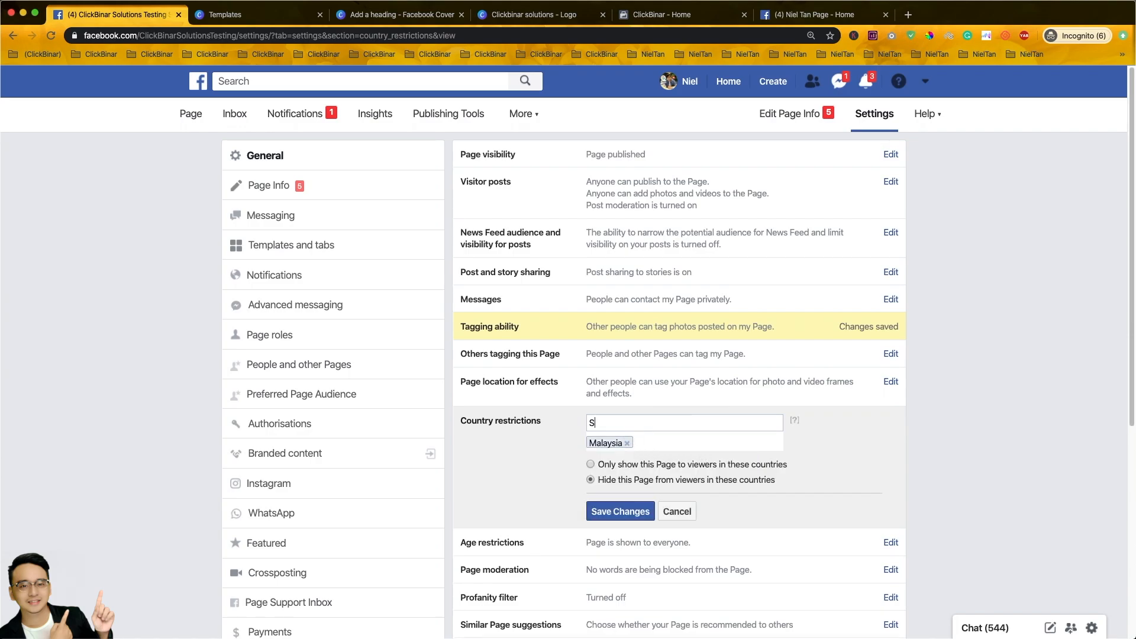
{"action": "key", "text": "Return"}
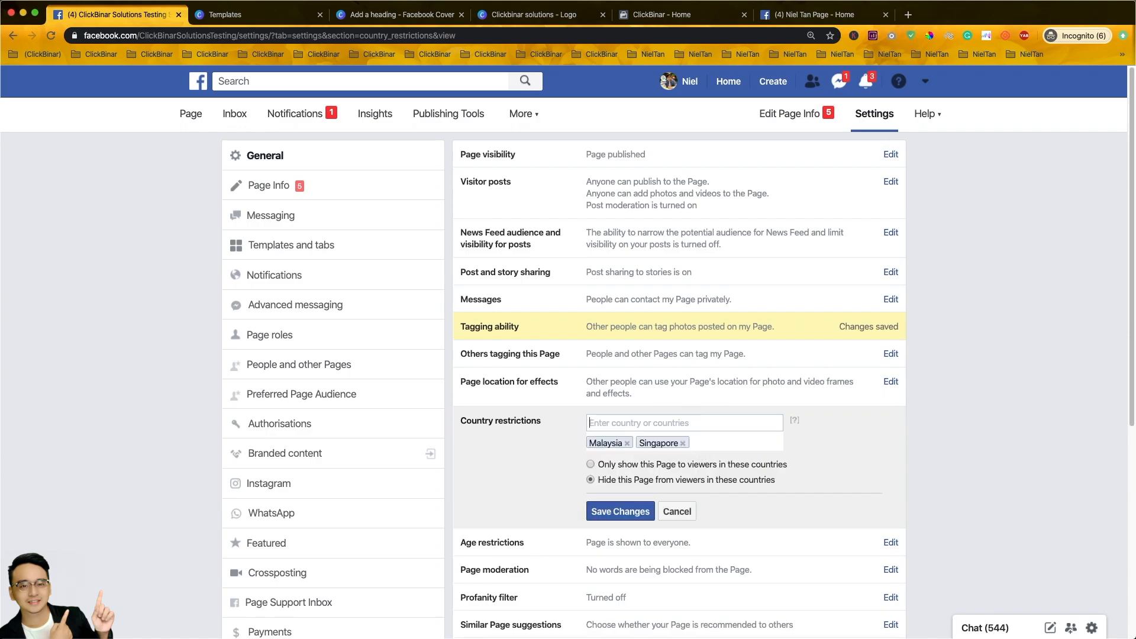
{"action": "type", "text": "Aus"}
{"action": "left_click", "coordinate": [738, 437]}
- Add United Kingdom and United States, and show the Page only to viewers in these countries
{"action": "type", "text": "united"}
{"action": "key", "text": "Down"}
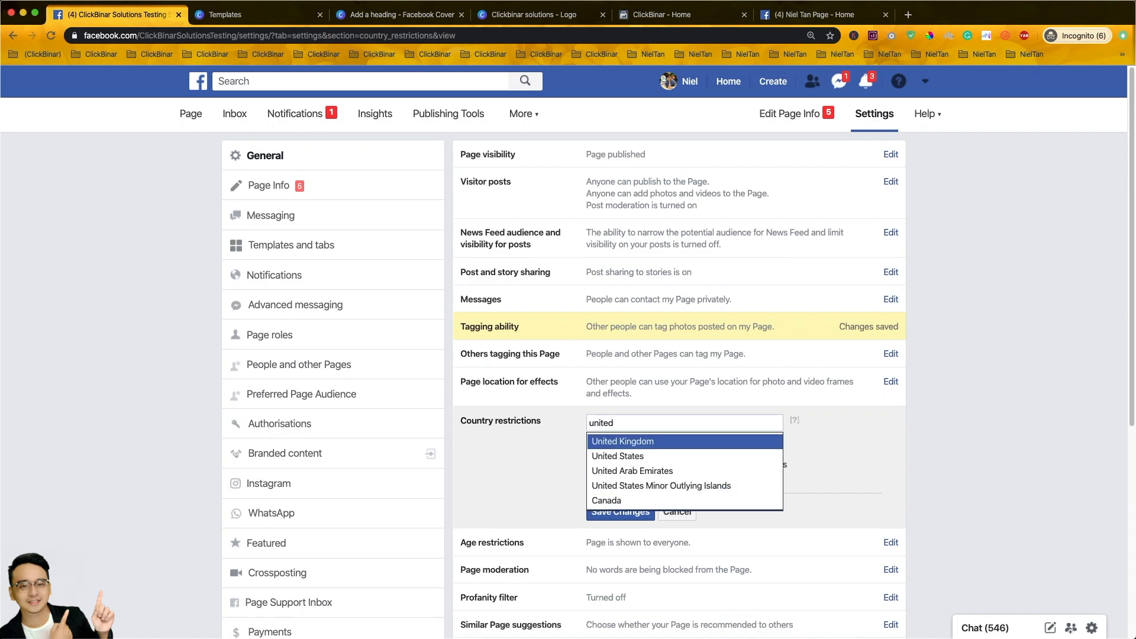
{"action": "key", "text": "Return"}
{"action": "type", "text": "units"}
{"action": "key", "text": "Down"}
{"action": "key", "text": "Down"}
{"action": "key", "text": "Return"}
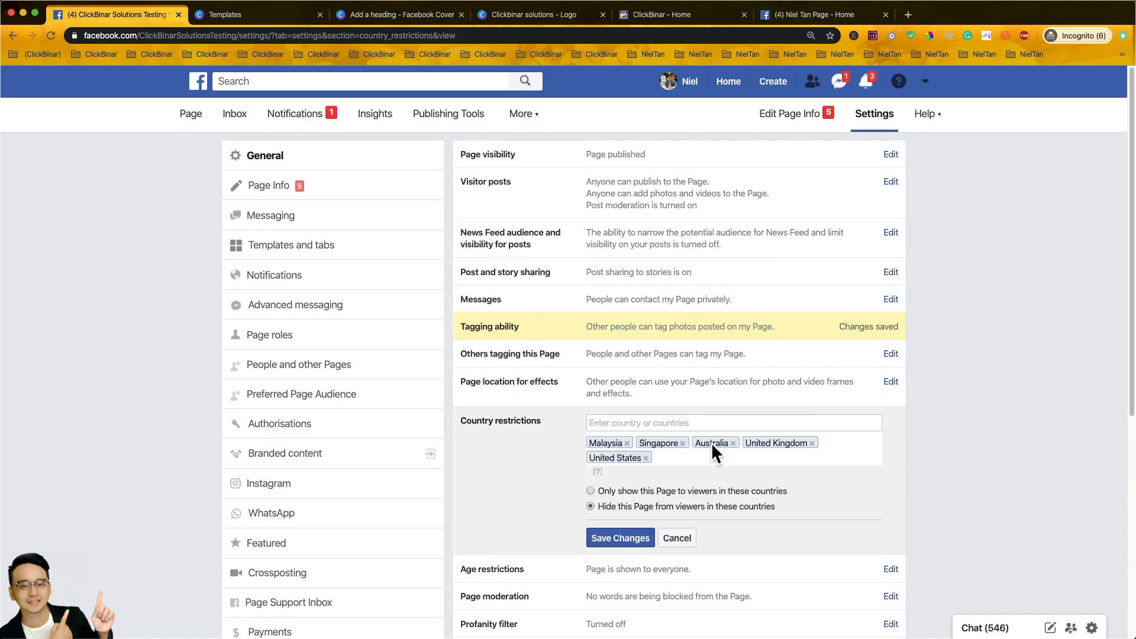
{"action": "left_click", "coordinate": [594, 493]}
- Save the country restrictions, then keep the age restriction at Public and save it
{"action": "left_click", "coordinate": [620, 537]}
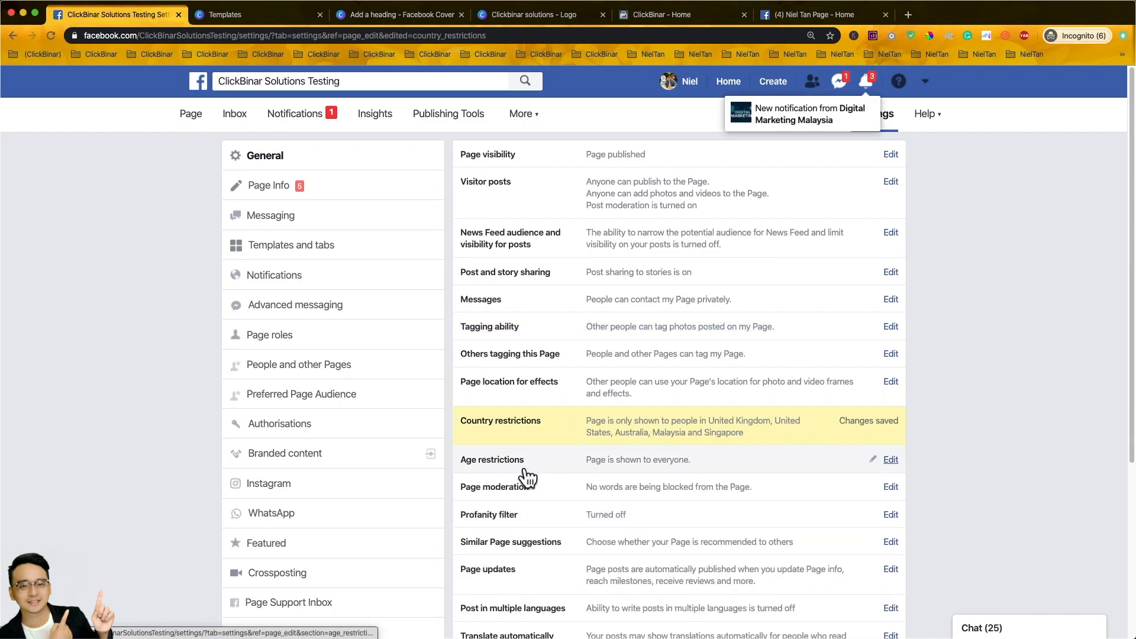
{"action": "left_click", "coordinate": [900, 468]}
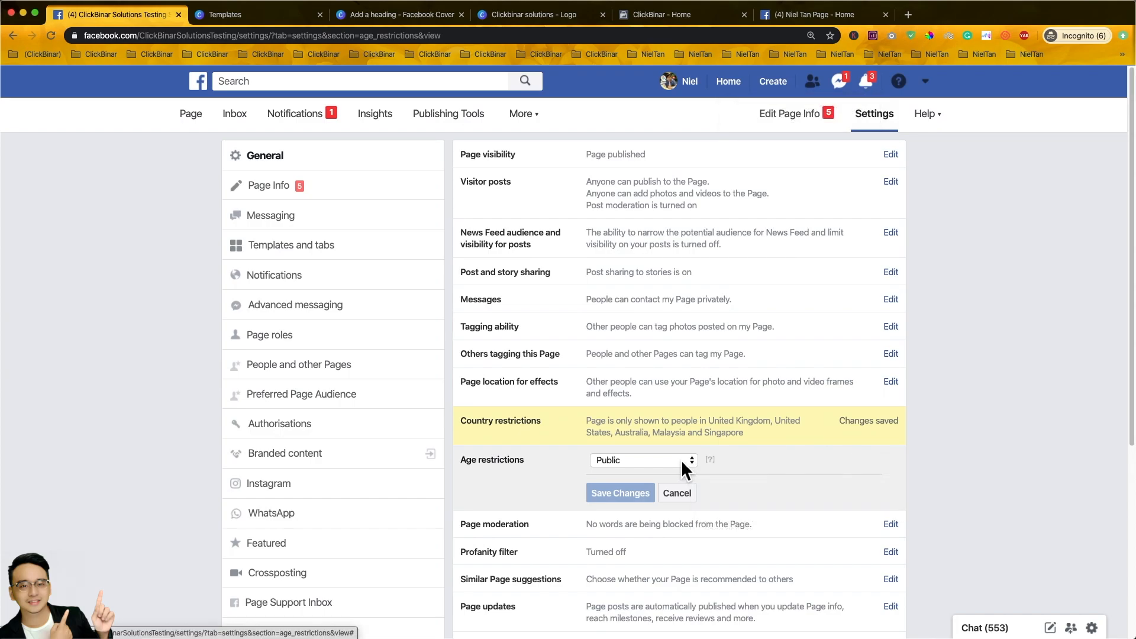
{"action": "left_click", "coordinate": [681, 461]}
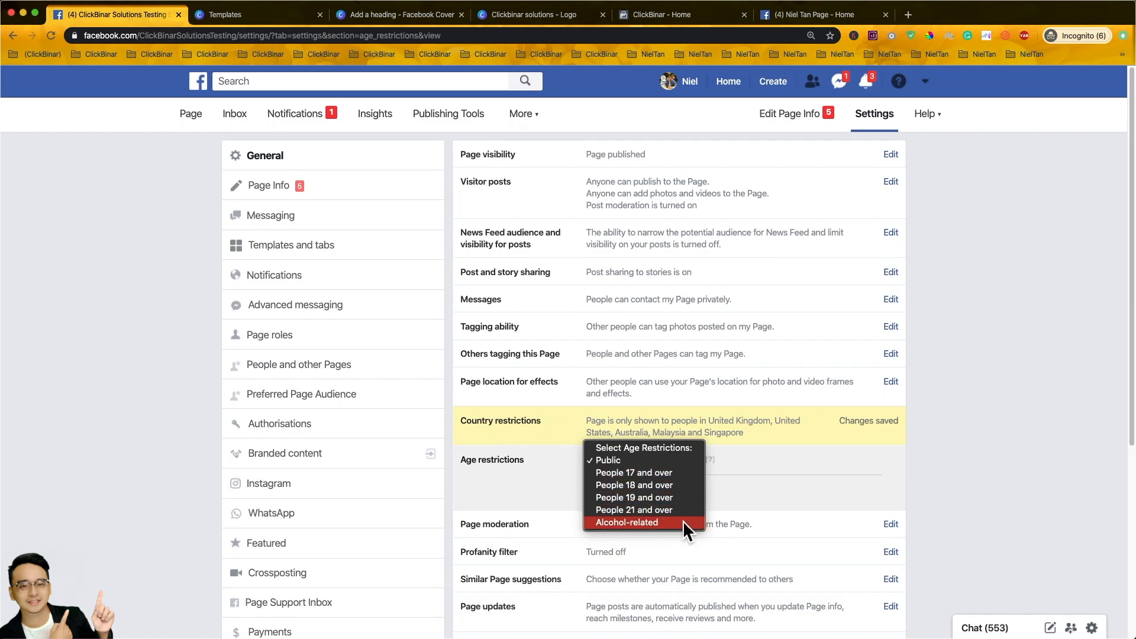
{"action": "left_click", "coordinate": [649, 460]}
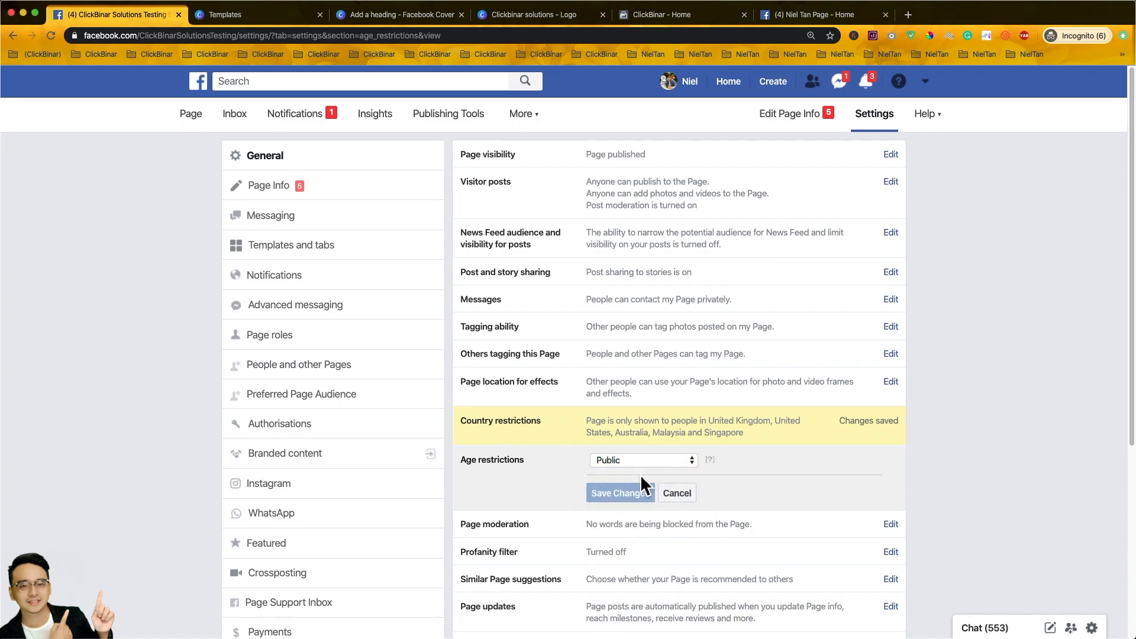
{"action": "scroll", "coordinate": [631, 486], "scroll_direction": "down", "scroll_amount": 3}
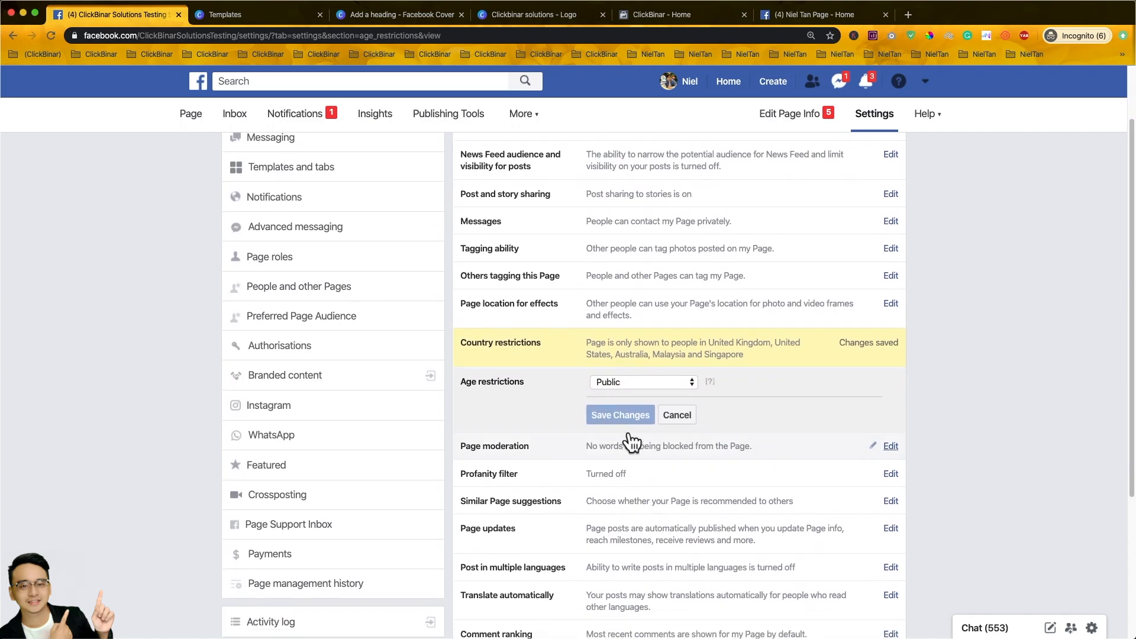
{"action": "left_click", "coordinate": [633, 354]}
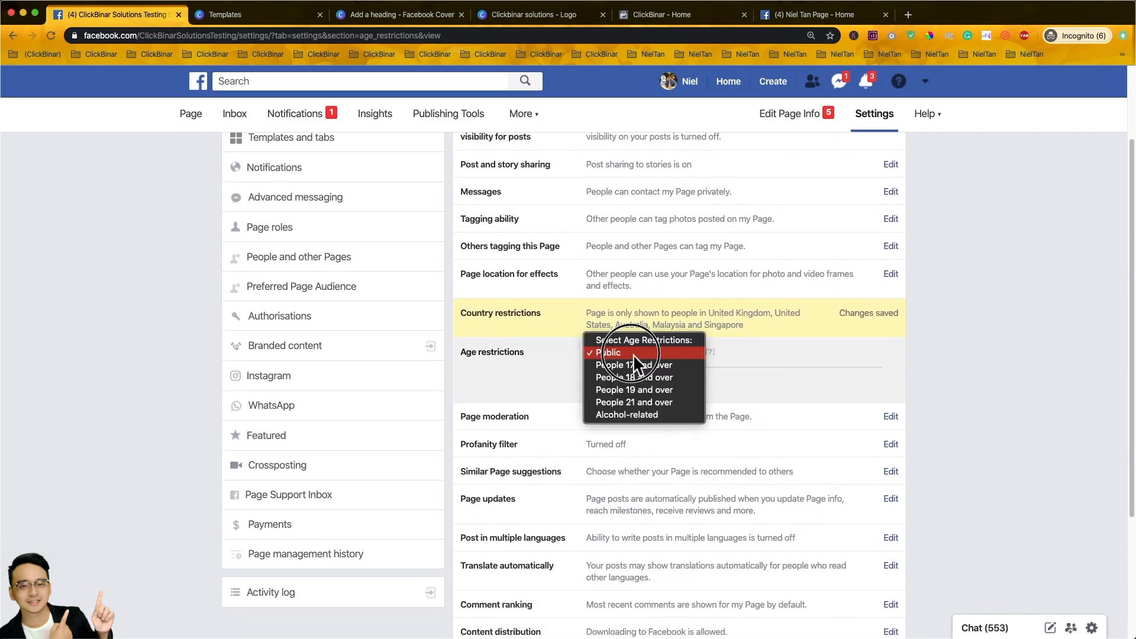
{"action": "left_click", "coordinate": [756, 382]}
{"action": "left_click", "coordinate": [627, 388]}
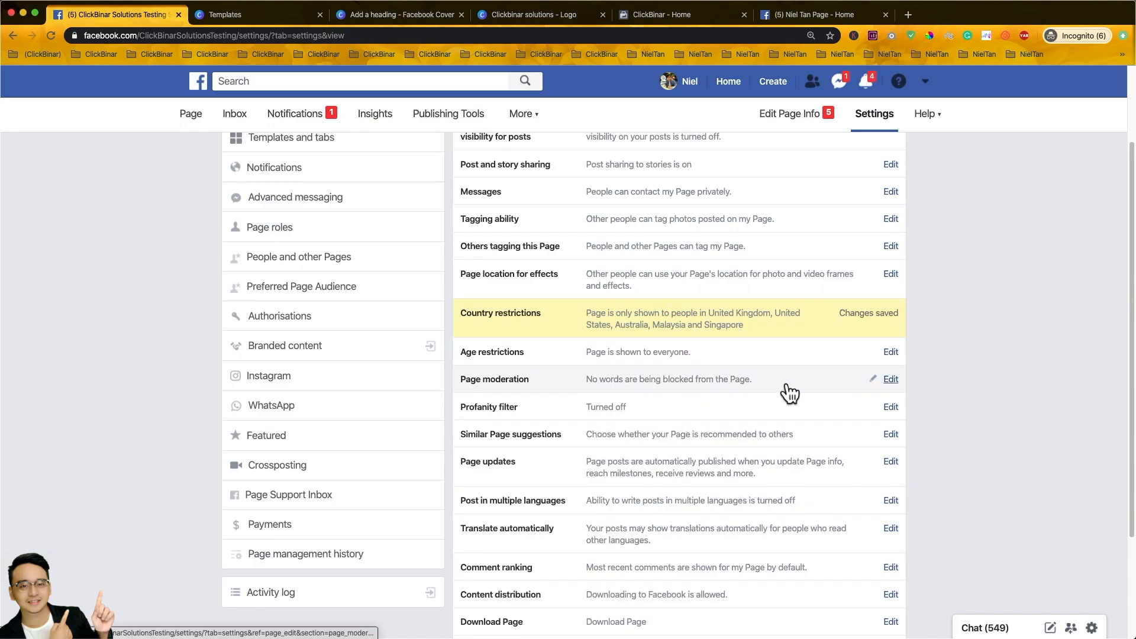
- Start editing Page moderation to reveal the empty blocked-words field
{"action": "left_click", "coordinate": [896, 384]}
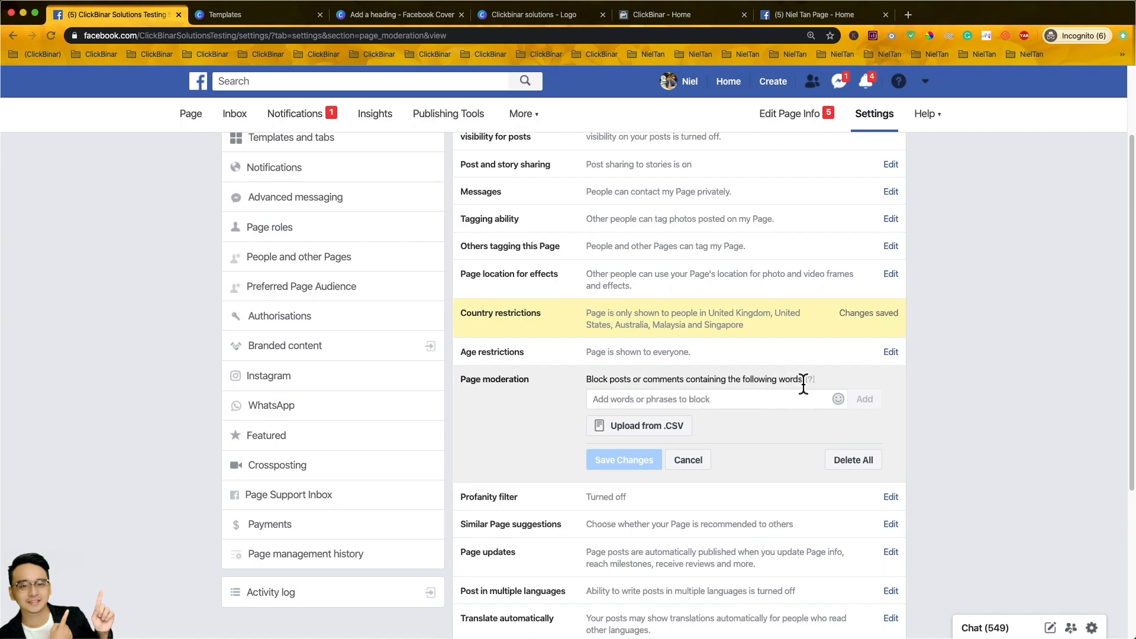
{"action": "mouse_move", "coordinate": [818, 390]}
{"action": "left_click_drag", "start_coordinate": [0, 284], "coordinate": [488, 91]}
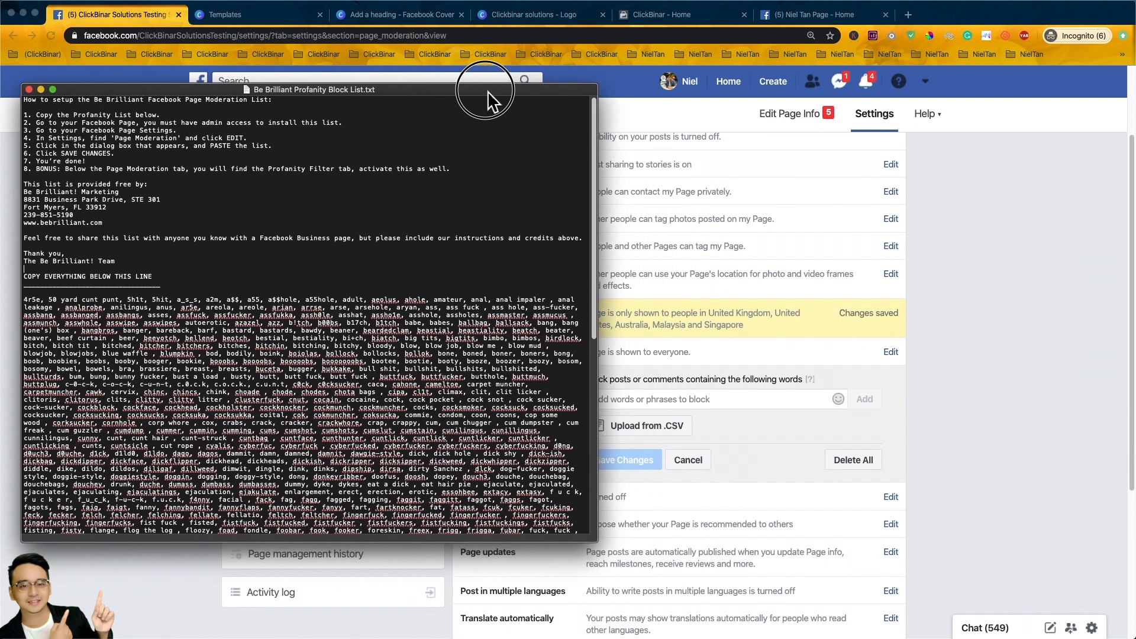
{"action": "scroll", "coordinate": [406, 308], "scroll_direction": "down", "scroll_amount": 3}
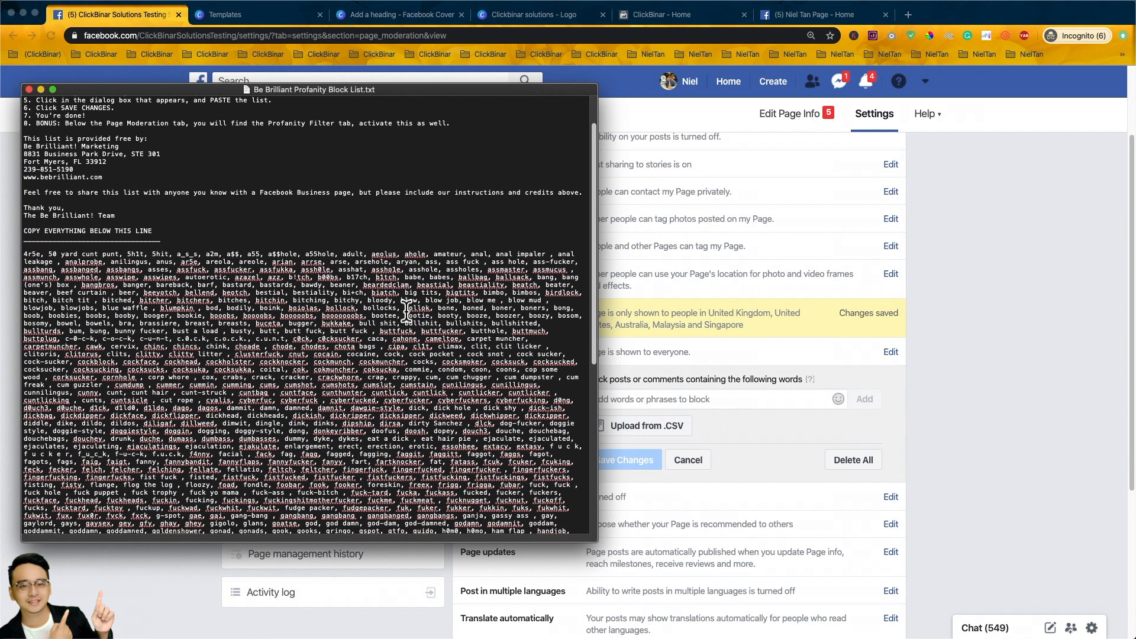
{"action": "left_click_drag", "start_coordinate": [595, 243], "coordinate": [598, 402]}
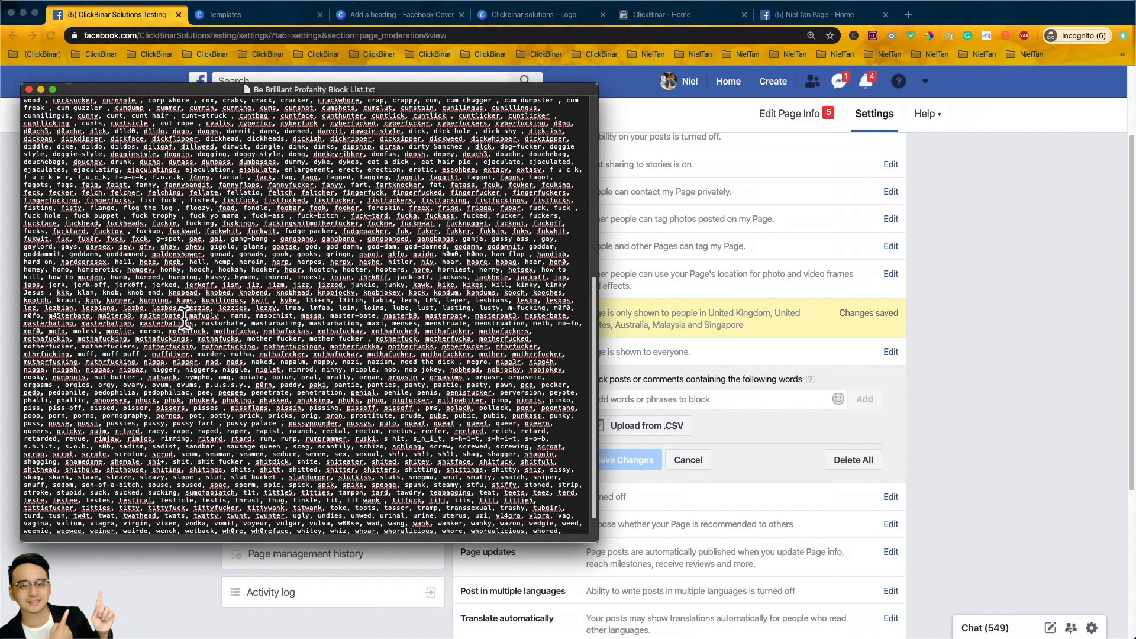
{"action": "left_click", "coordinate": [353, 249]}
{"action": "triple_click", "coordinate": [353, 248]}
{"action": "left_click", "coordinate": [450, 247]}
{"action": "left_click_drag", "start_coordinate": [599, 478], "coordinate": [597, 509]}
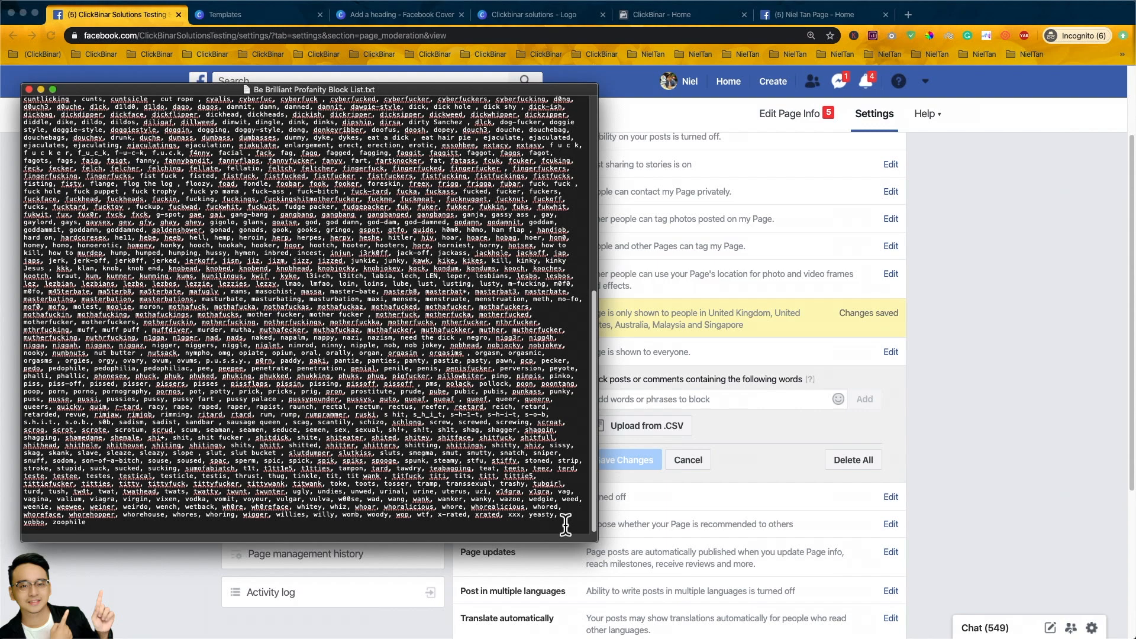
{"action": "left_click_drag", "start_coordinate": [85, 530], "coordinate": [87, 499]}
{"action": "left_click_drag", "start_coordinate": [59, 198], "coordinate": [87, 110]}
{"action": "left_click", "coordinate": [241, 188]}
{"action": "left_click_drag", "start_coordinate": [382, 92], "coordinate": [0, 140]}
{"action": "left_click", "coordinate": [790, 442]}
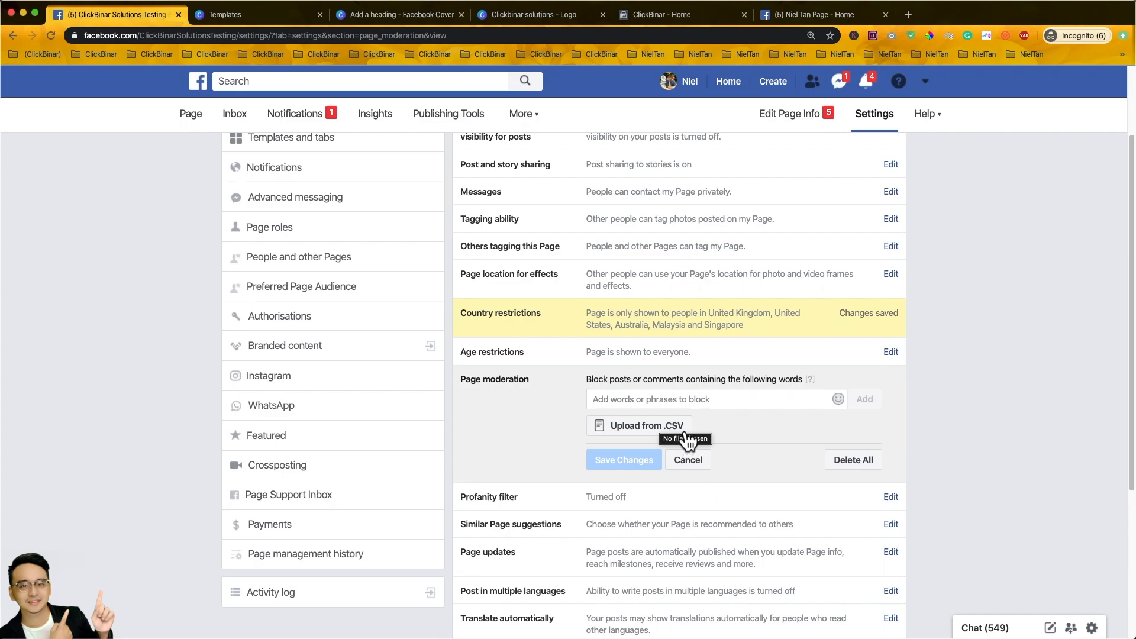
{"action": "mouse_move", "coordinate": [675, 628]}
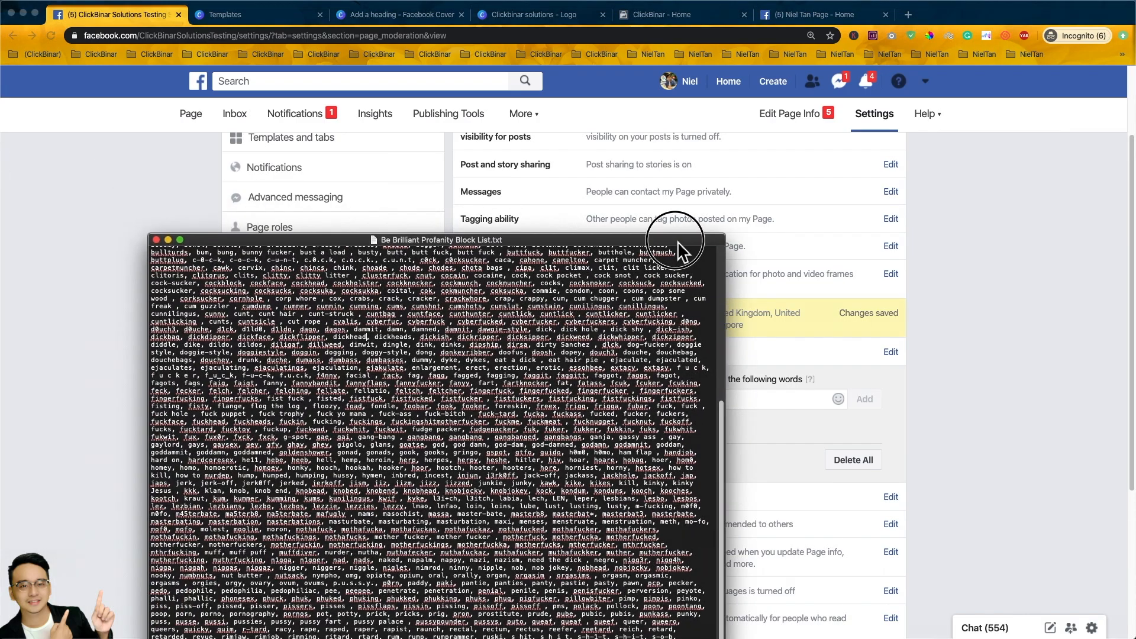
{"action": "left_click_drag", "start_coordinate": [681, 244], "coordinate": [632, 151]}
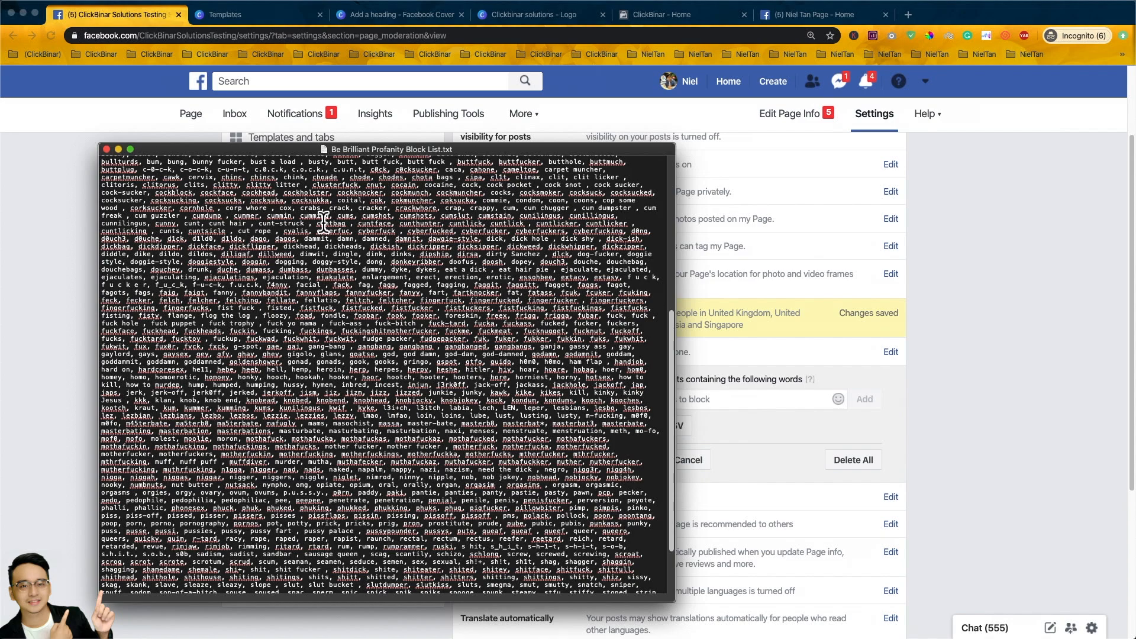
{"action": "left_click", "coordinate": [807, 456]}
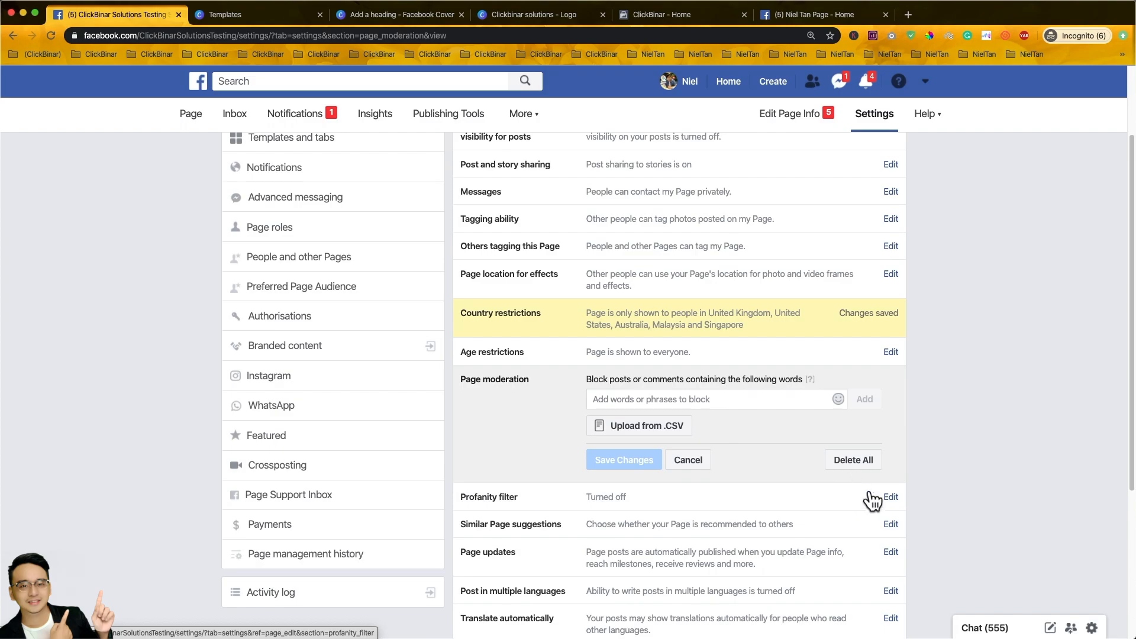
- Edit the profanity filter and choose Medium from its level dropdown, after briefly trying Strong
{"action": "left_click", "coordinate": [898, 501]}
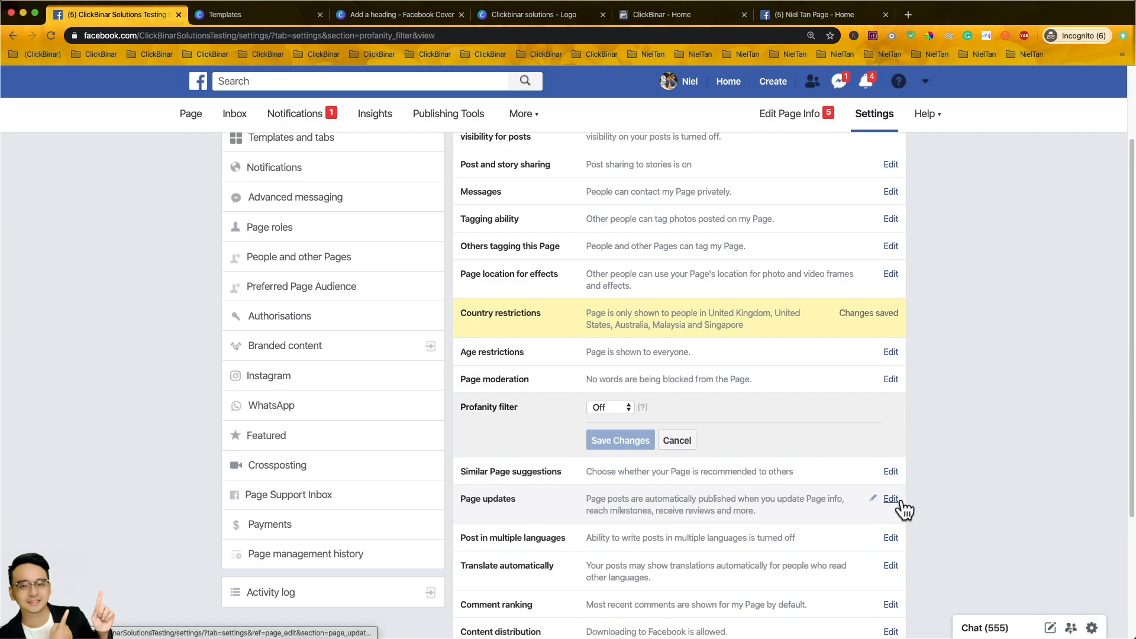
{"action": "left_click", "coordinate": [625, 407]}
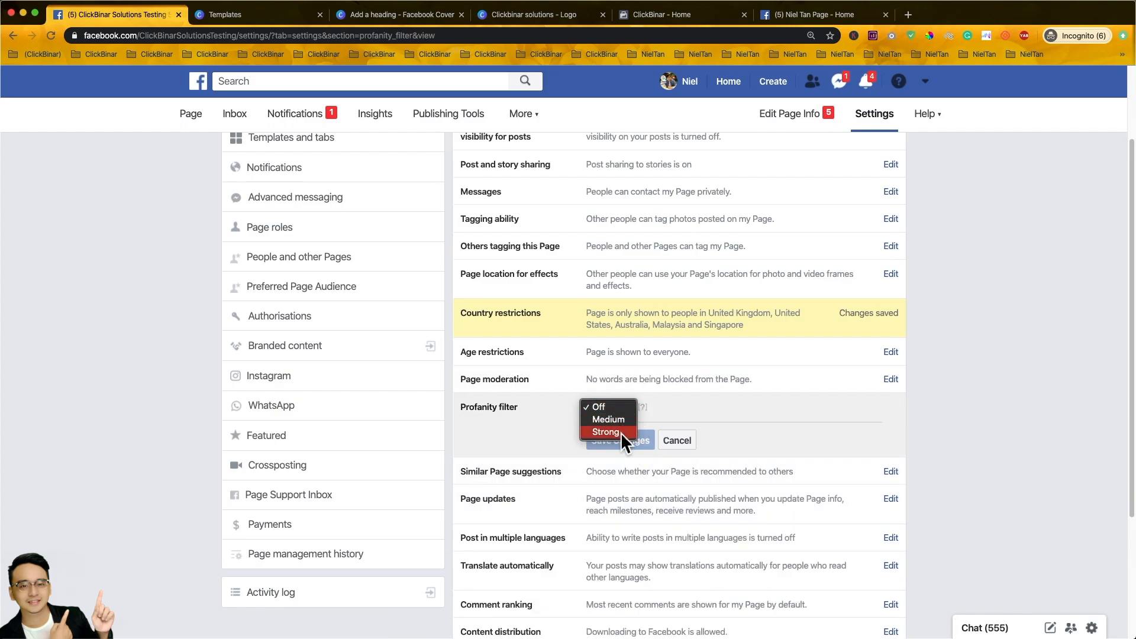
{"action": "left_click", "coordinate": [621, 406]}
{"action": "mouse_move", "coordinate": [647, 411]}
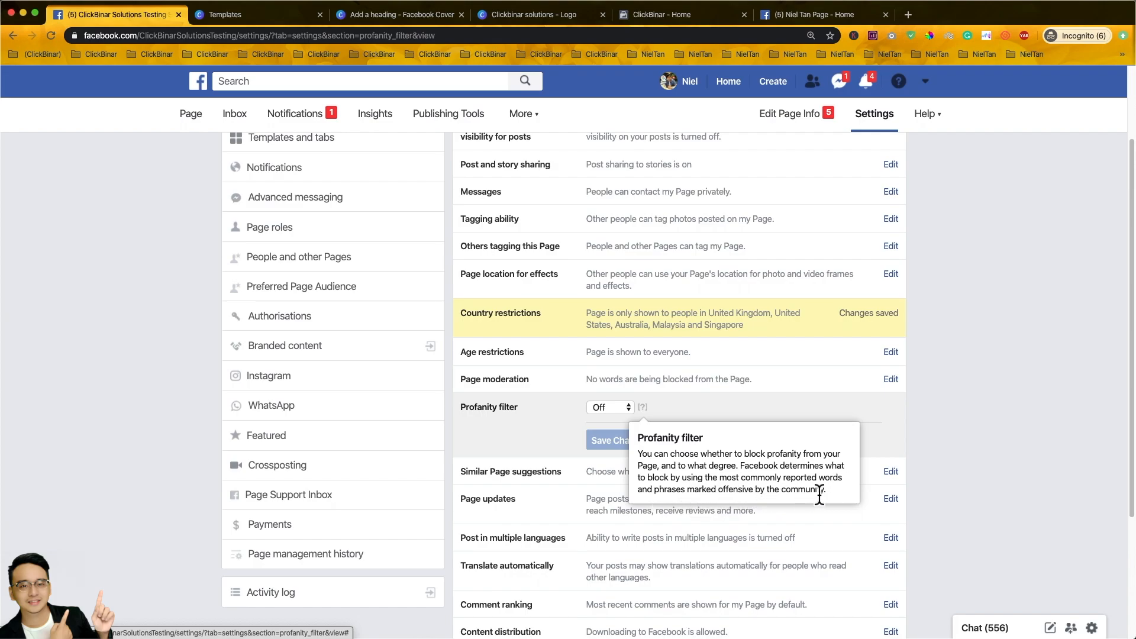
{"action": "left_click", "coordinate": [607, 407]}
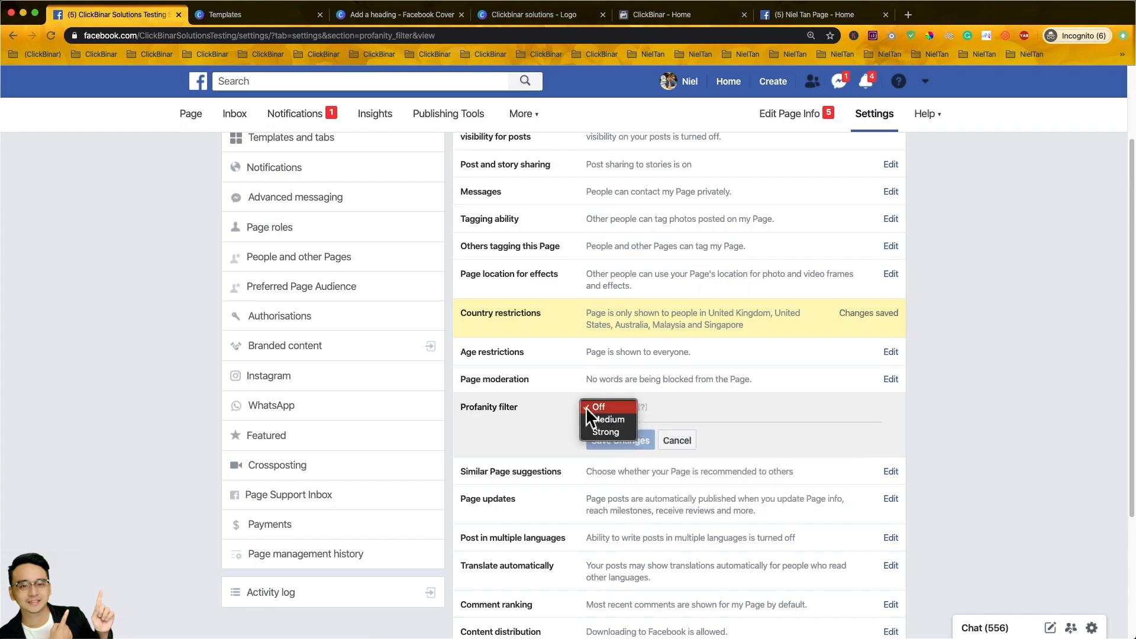
{"action": "left_click", "coordinate": [602, 422]}
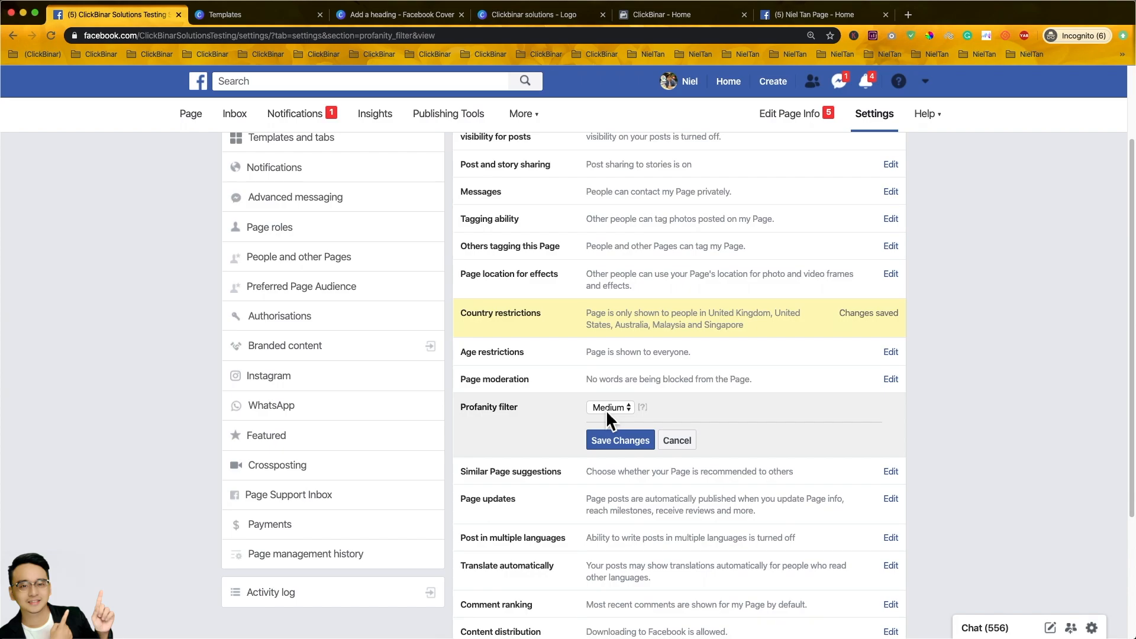
{"action": "left_click", "coordinate": [610, 408]}
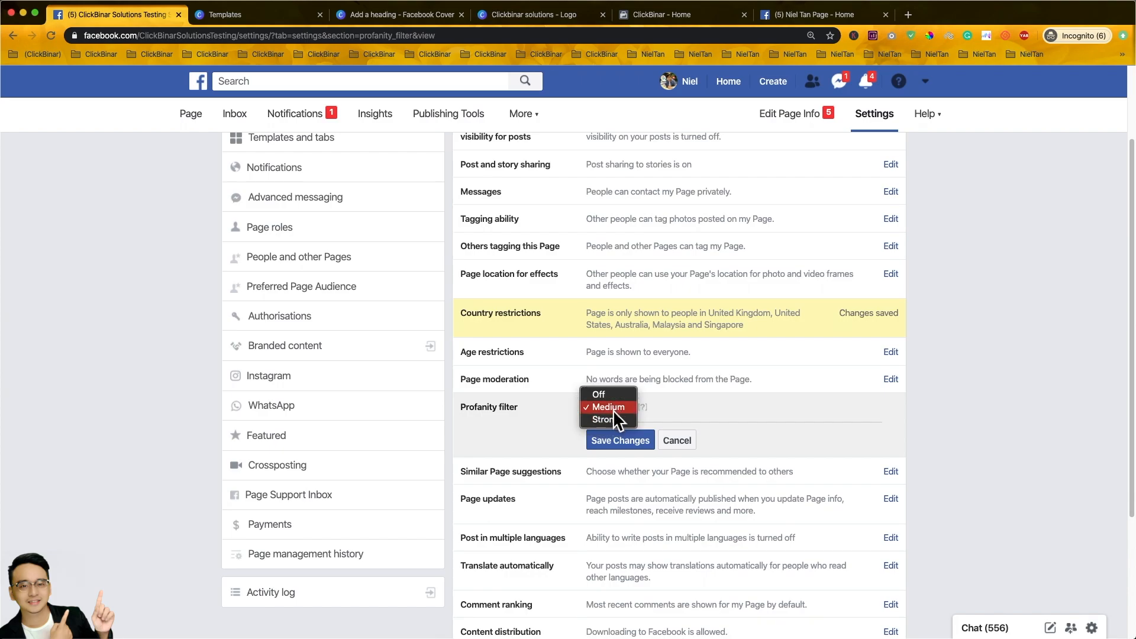
{"action": "left_click", "coordinate": [606, 419]}
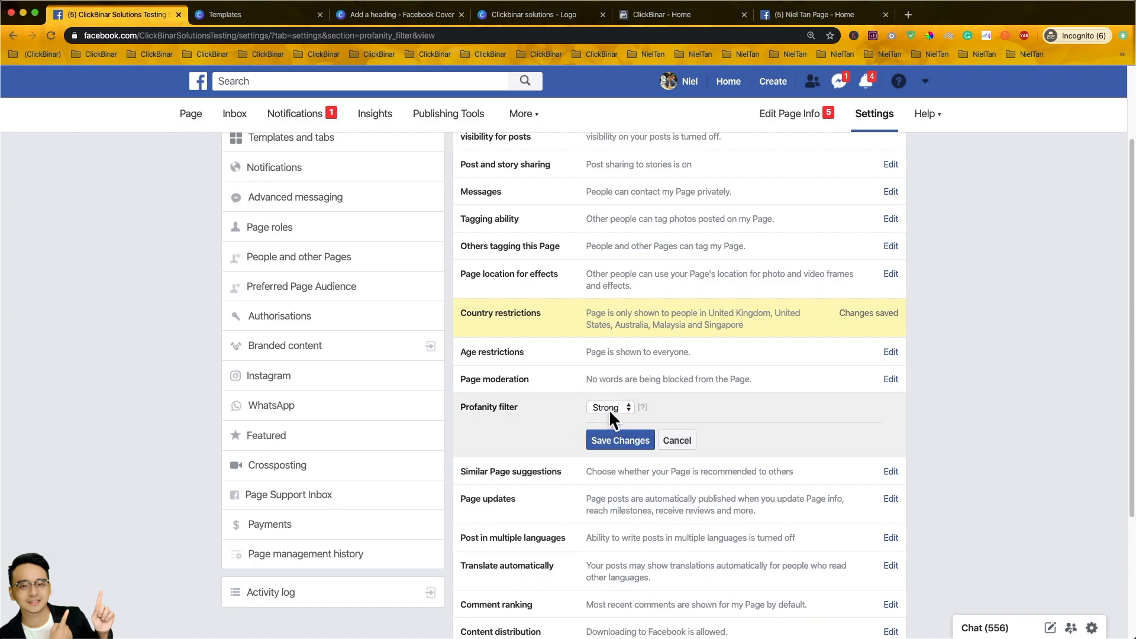
{"action": "left_click", "coordinate": [608, 410]}
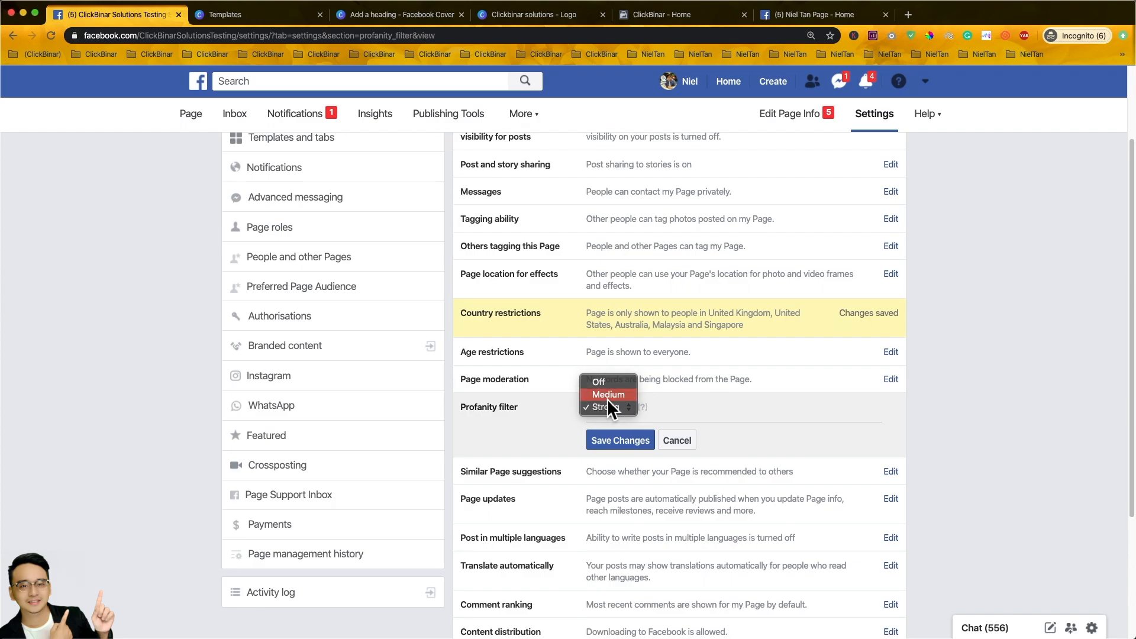
- Save the Medium profanity filter and return to the top of Settings
{"action": "left_click", "coordinate": [621, 441]}
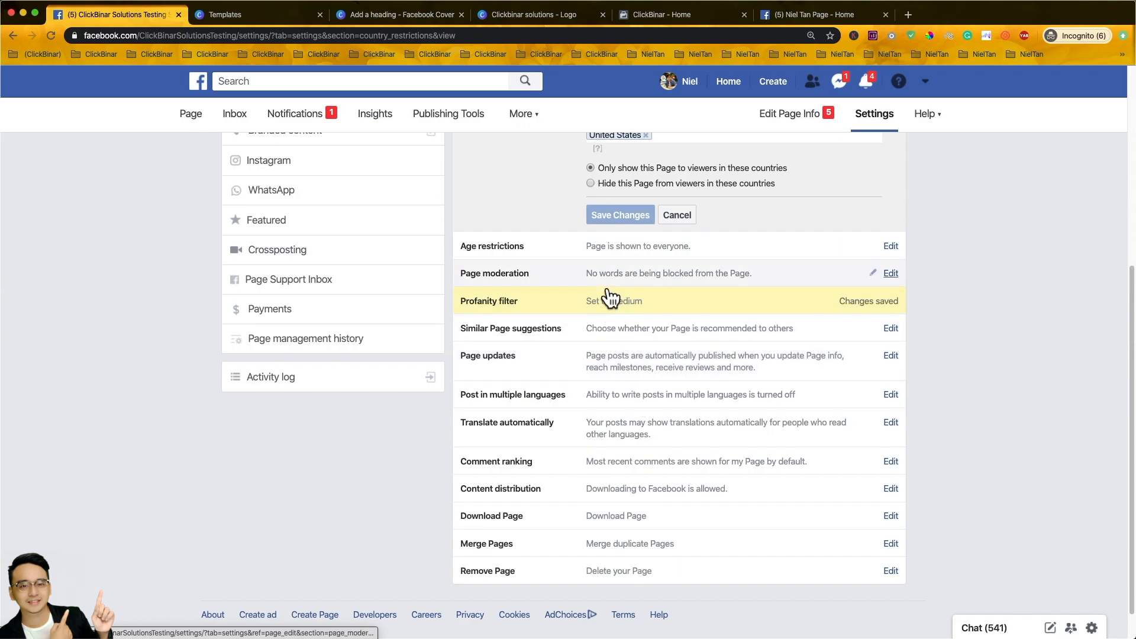
{"action": "scroll", "coordinate": [609, 287], "scroll_direction": "up", "scroll_amount": 4}
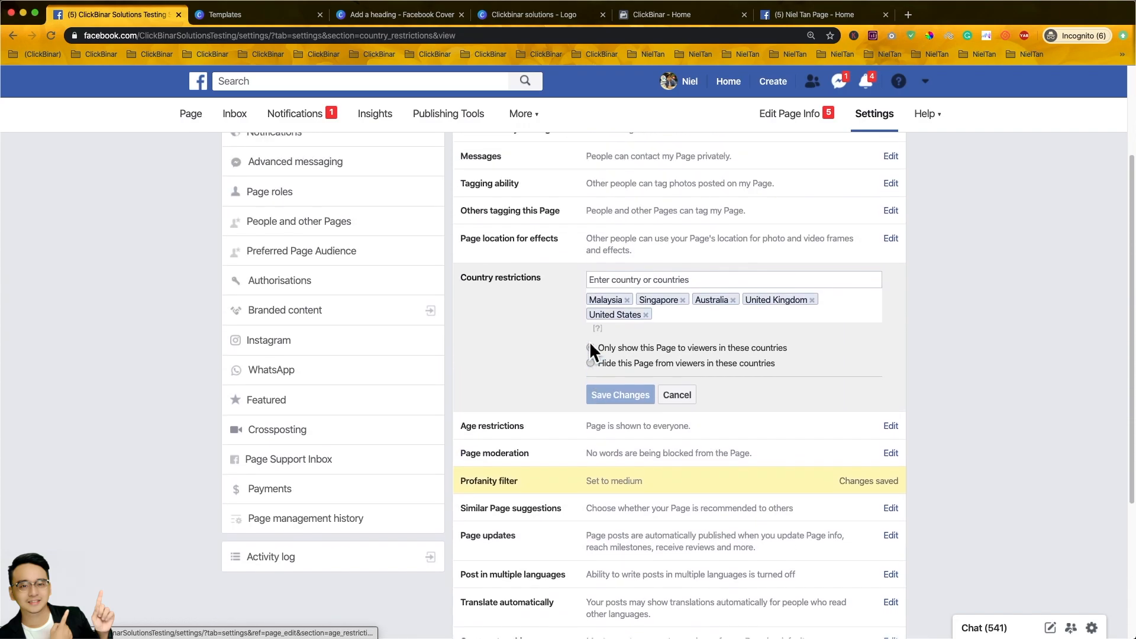
{"action": "scroll", "coordinate": [588, 355], "scroll_direction": "up", "scroll_amount": 2}
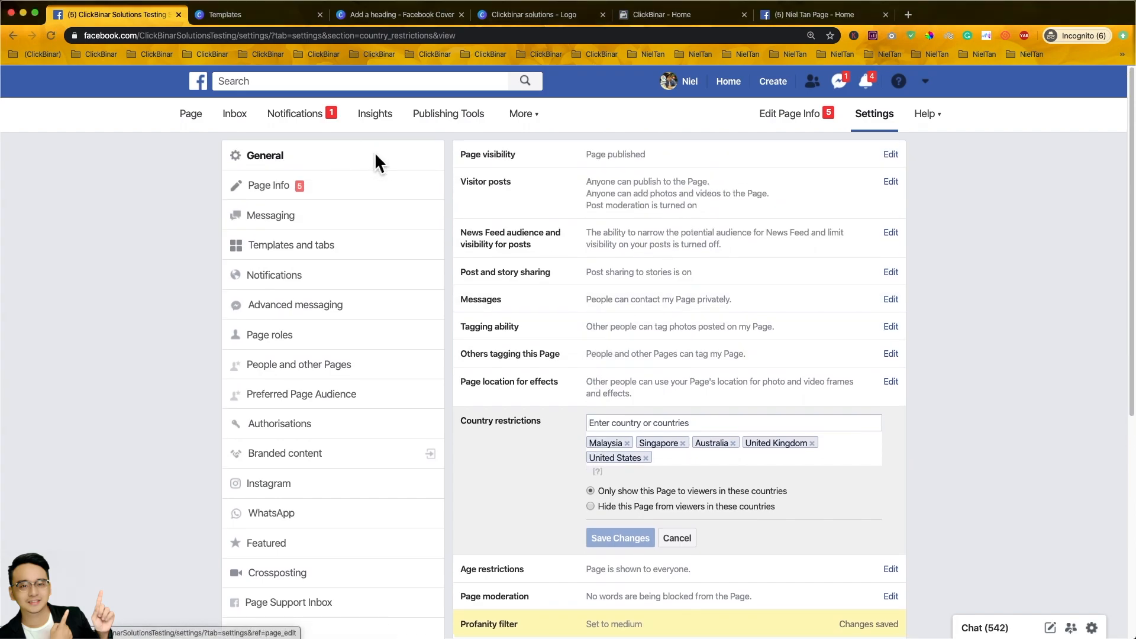
- In Page Info, save the Page description 'blab blab blab blab'
{"action": "left_click", "coordinate": [356, 190]}
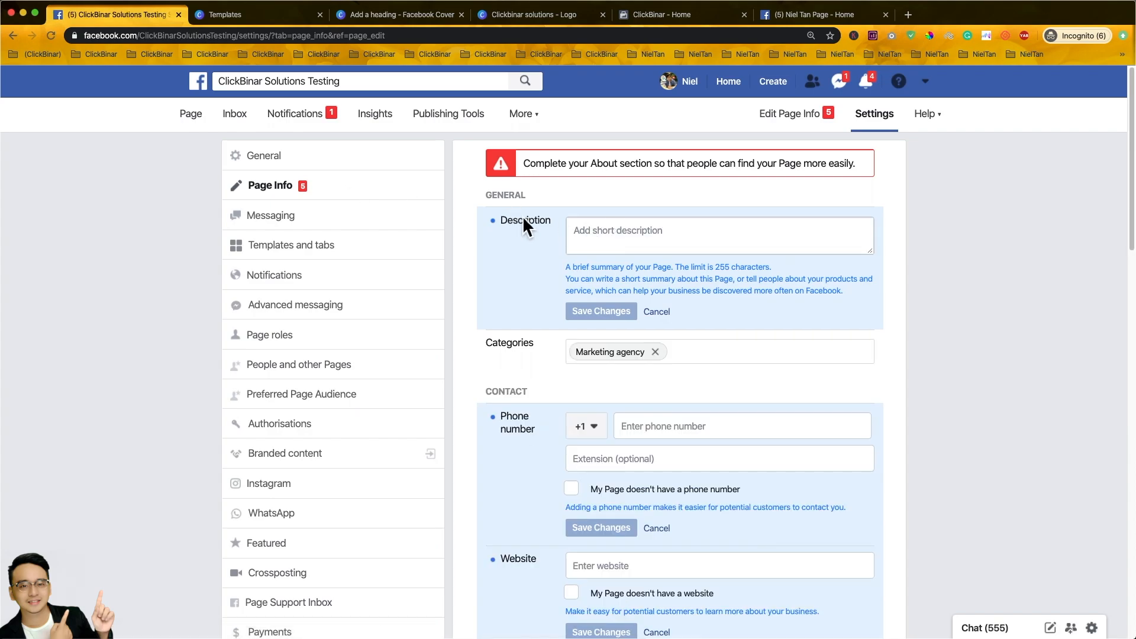
{"action": "left_click", "coordinate": [656, 236]}
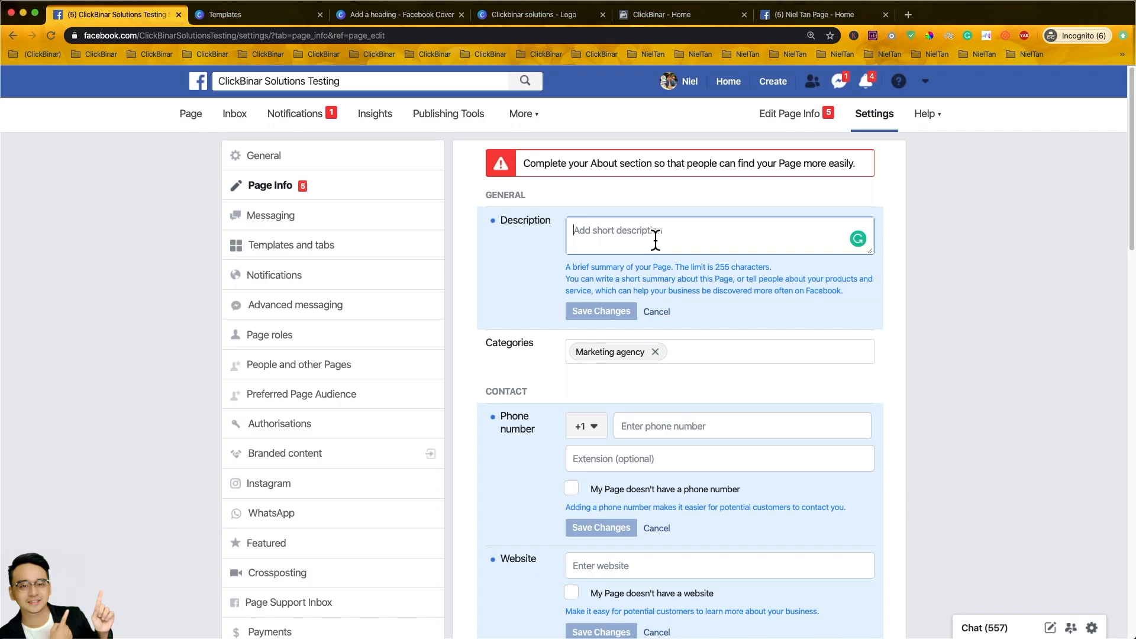
{"action": "type", "text": "blab b"}
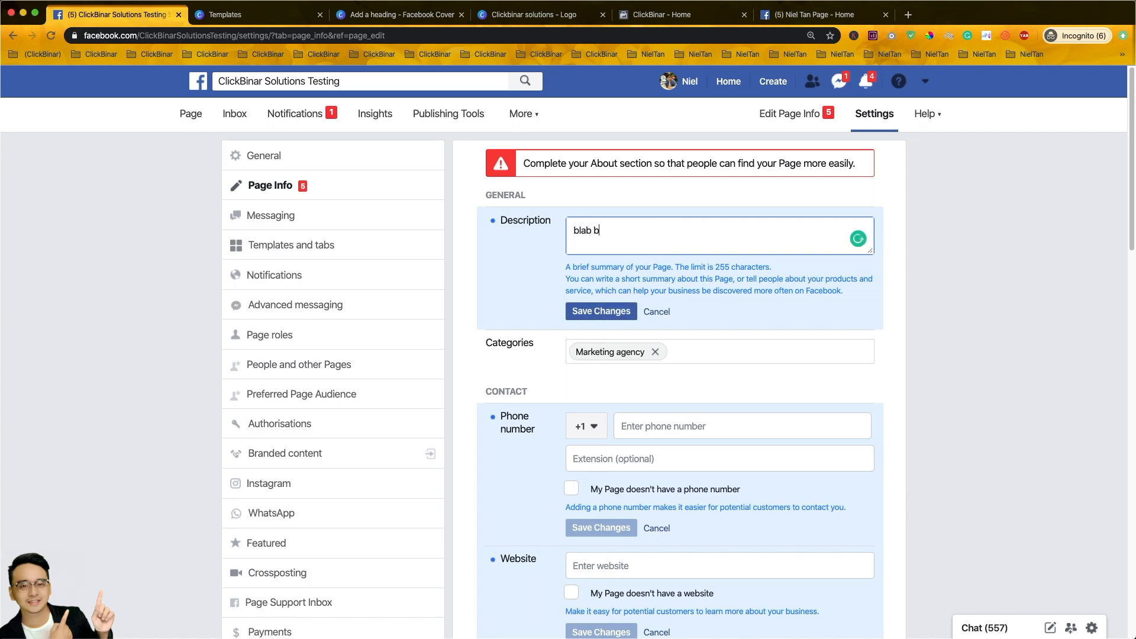
{"action": "type", "text": "lab blab blab"}
{"action": "left_click", "coordinate": [615, 318]}
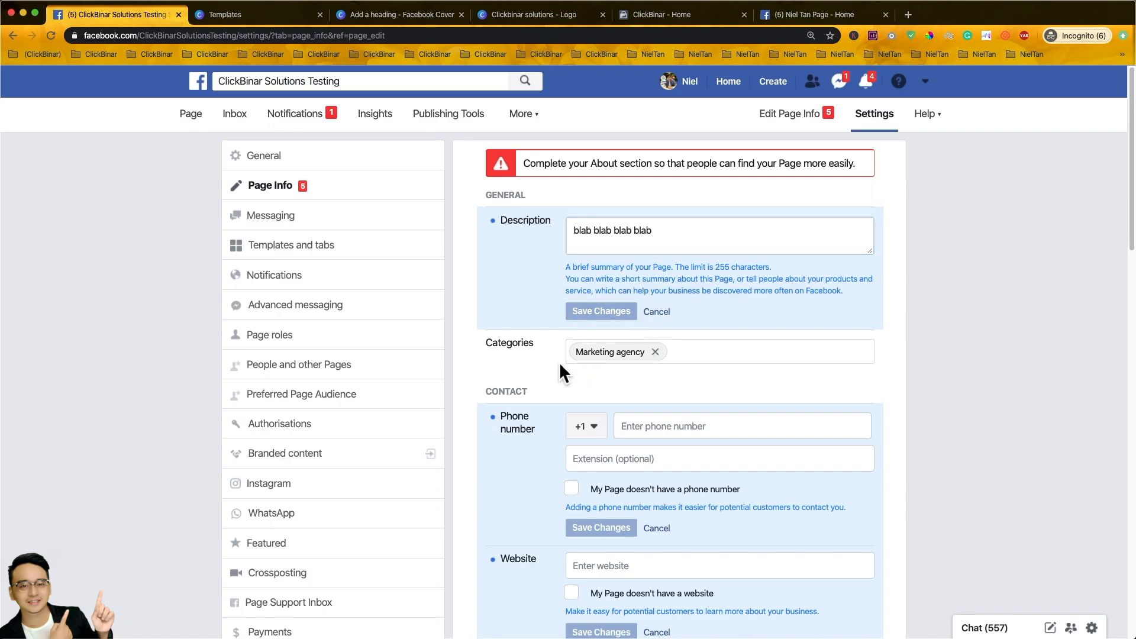
- Add Advertising/marketing and Internet marketing service as categories and save them
{"action": "left_click", "coordinate": [733, 354]}
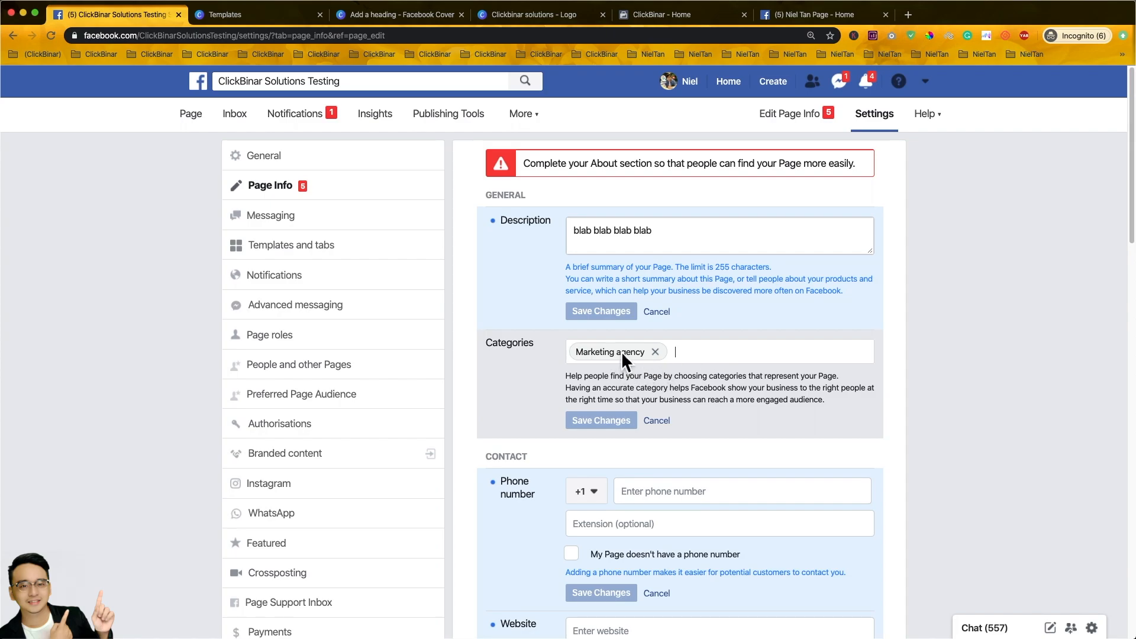
{"action": "type", "text": "marketing"}
{"action": "left_click", "coordinate": [715, 382]}
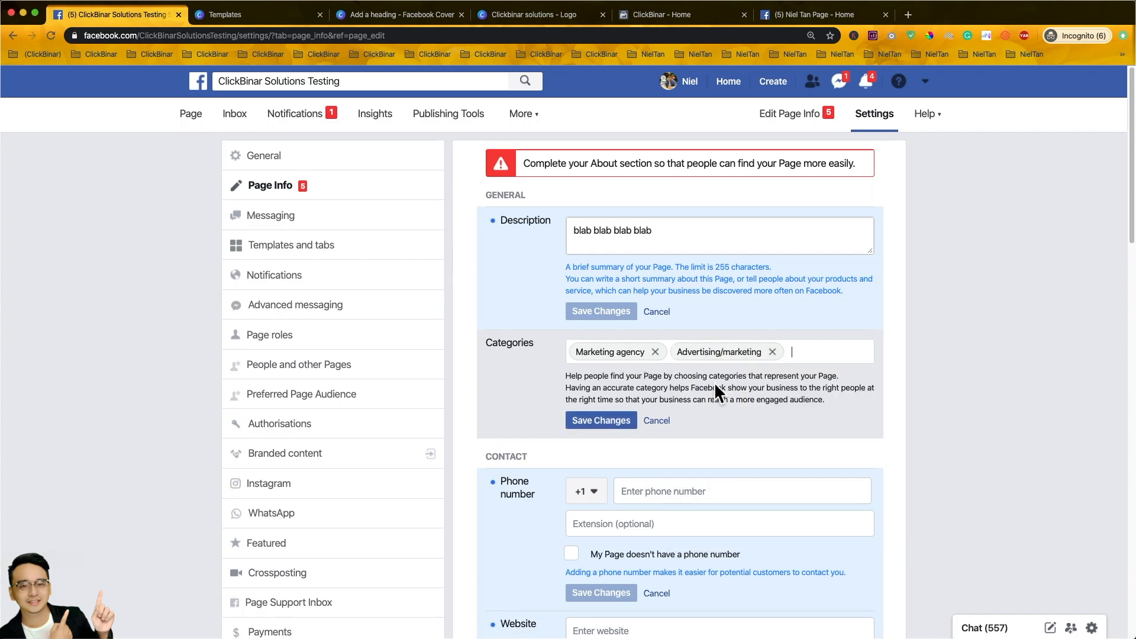
{"action": "type", "text": "marketing"}
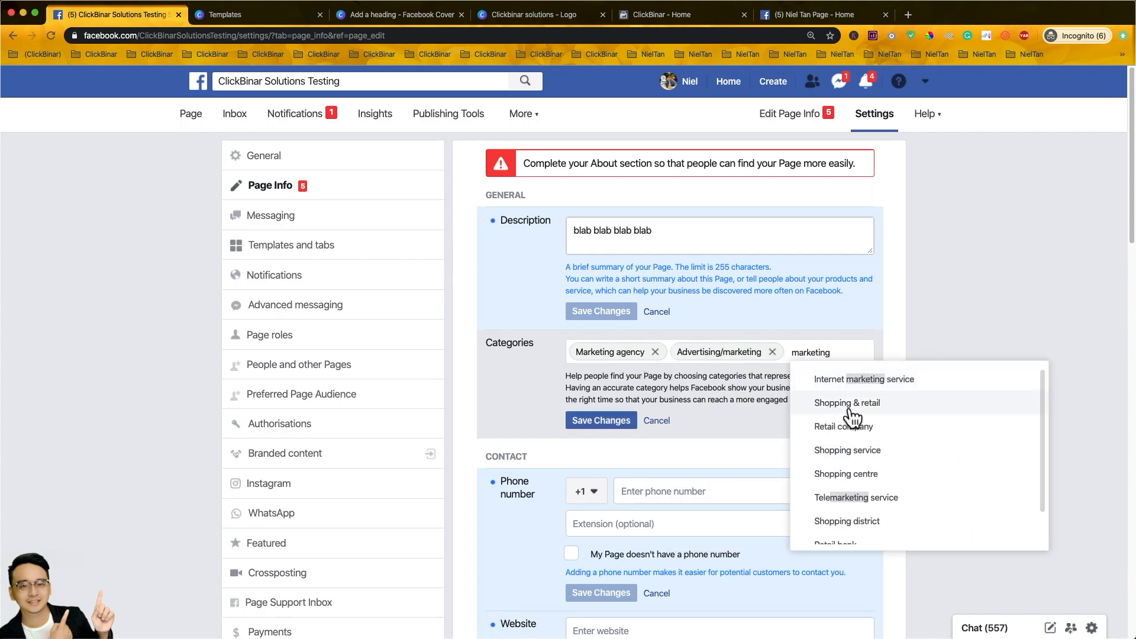
{"action": "left_click", "coordinate": [906, 382]}
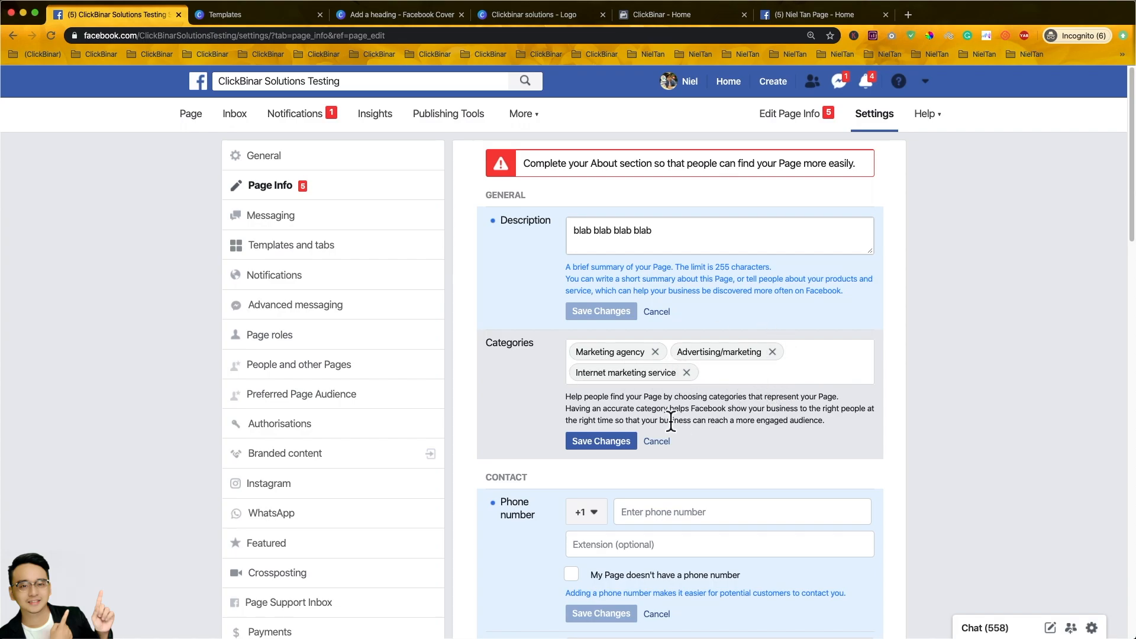
{"action": "left_click", "coordinate": [612, 444]}
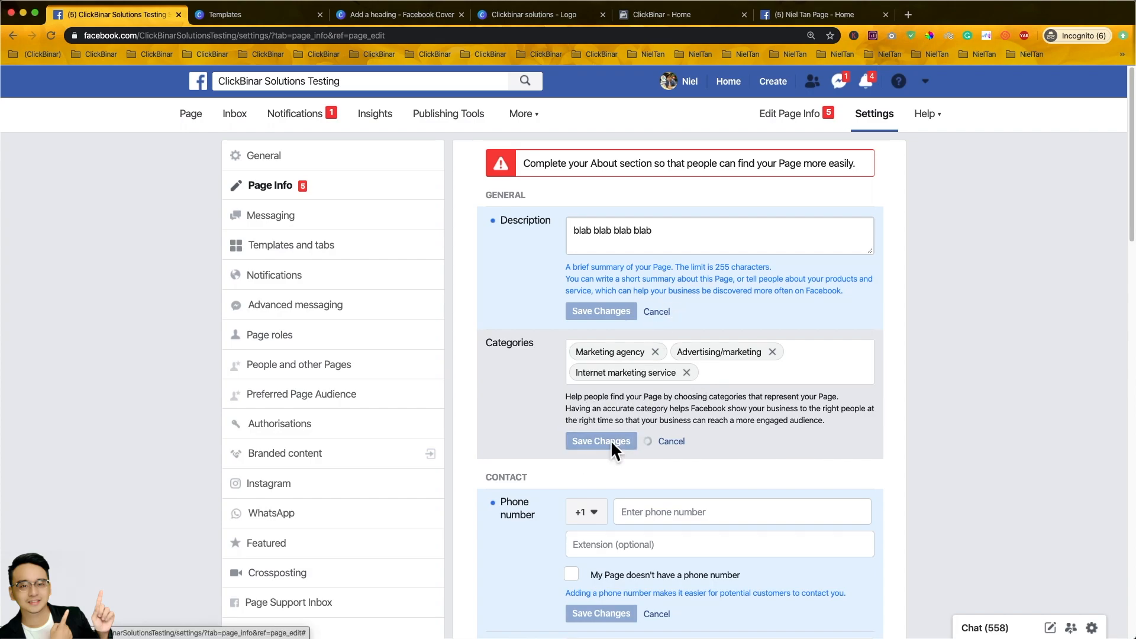
- Mark the Page as having no phone number and save it
{"action": "scroll", "coordinate": [719, 407], "scroll_direction": "down", "scroll_amount": 3}
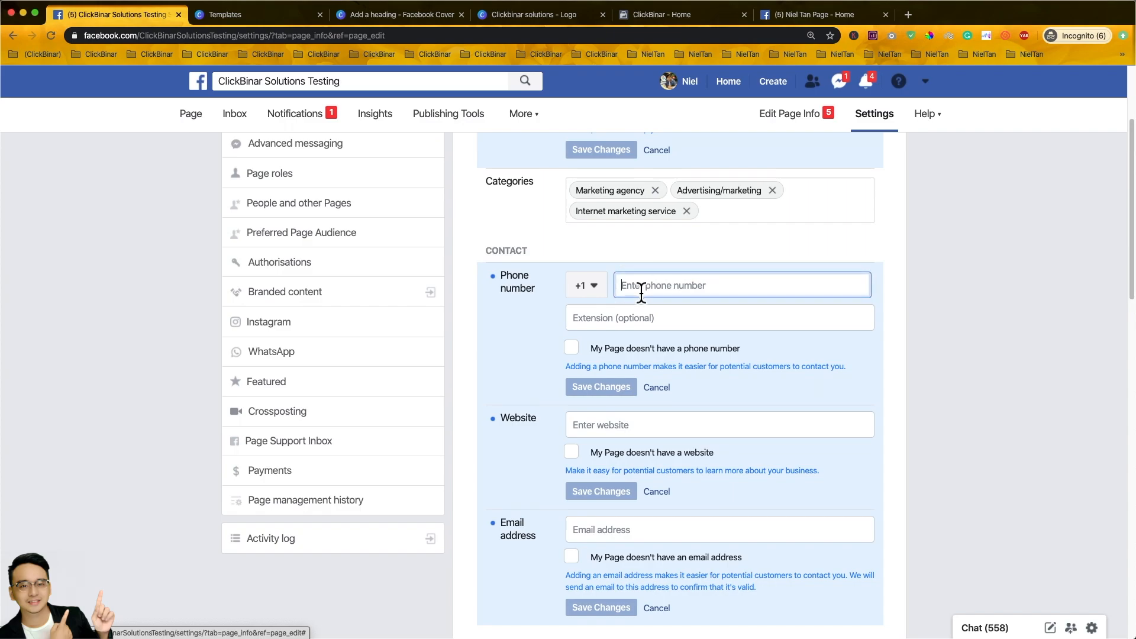
{"action": "left_click", "coordinate": [598, 289]}
{"action": "scroll", "coordinate": [644, 371], "scroll_direction": "down", "scroll_amount": 10}
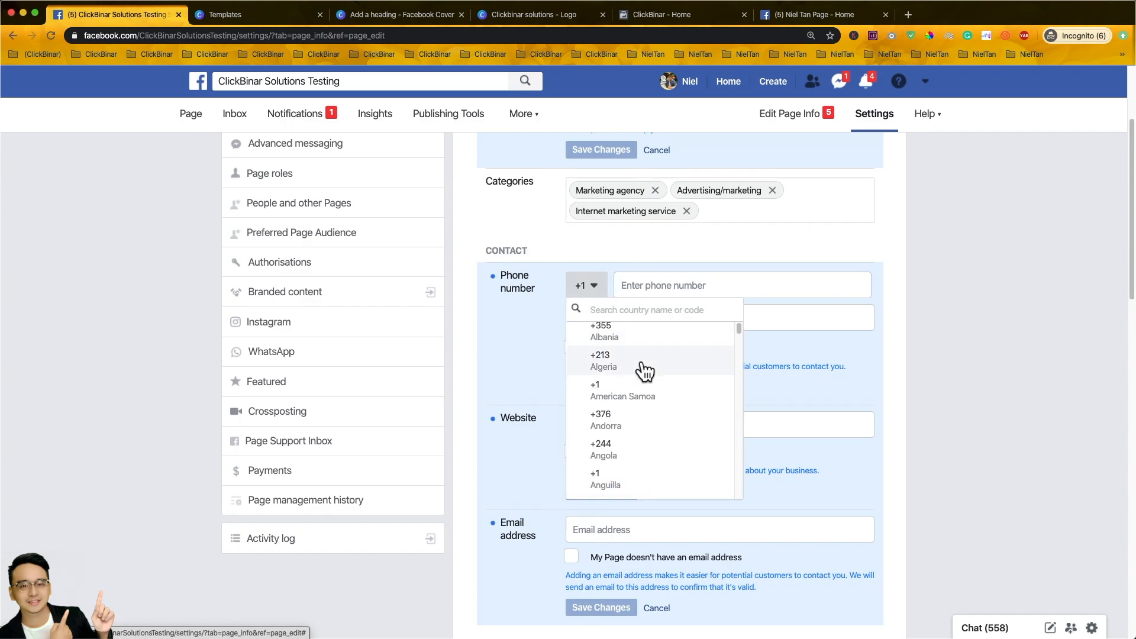
{"action": "scroll", "coordinate": [597, 284], "scroll_direction": "up", "scroll_amount": 1}
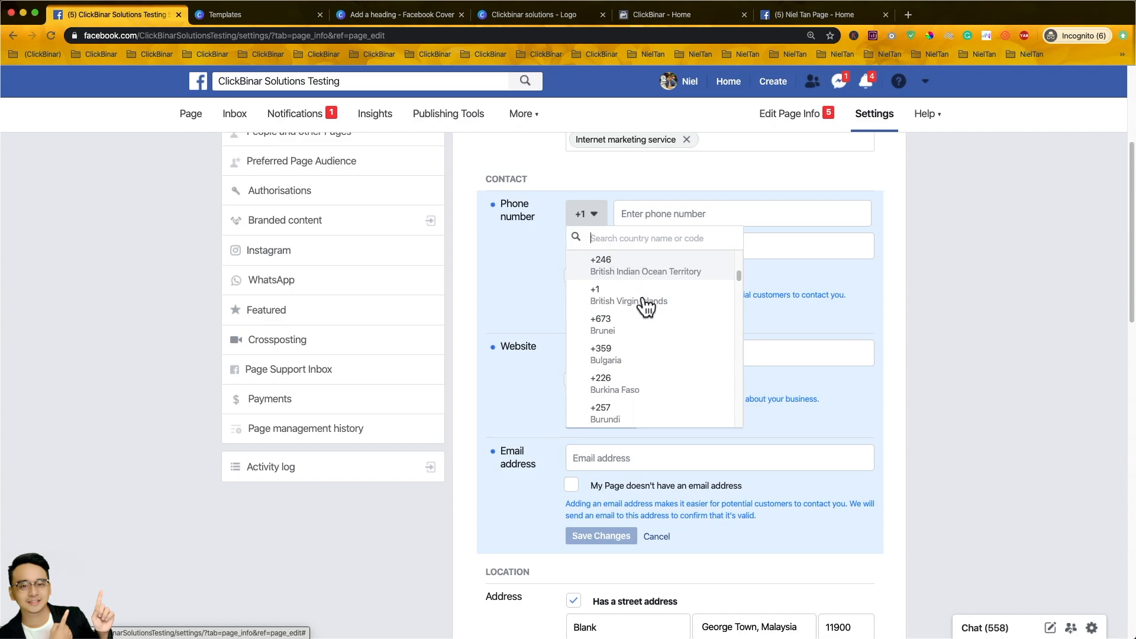
{"action": "left_click", "coordinate": [646, 207]}
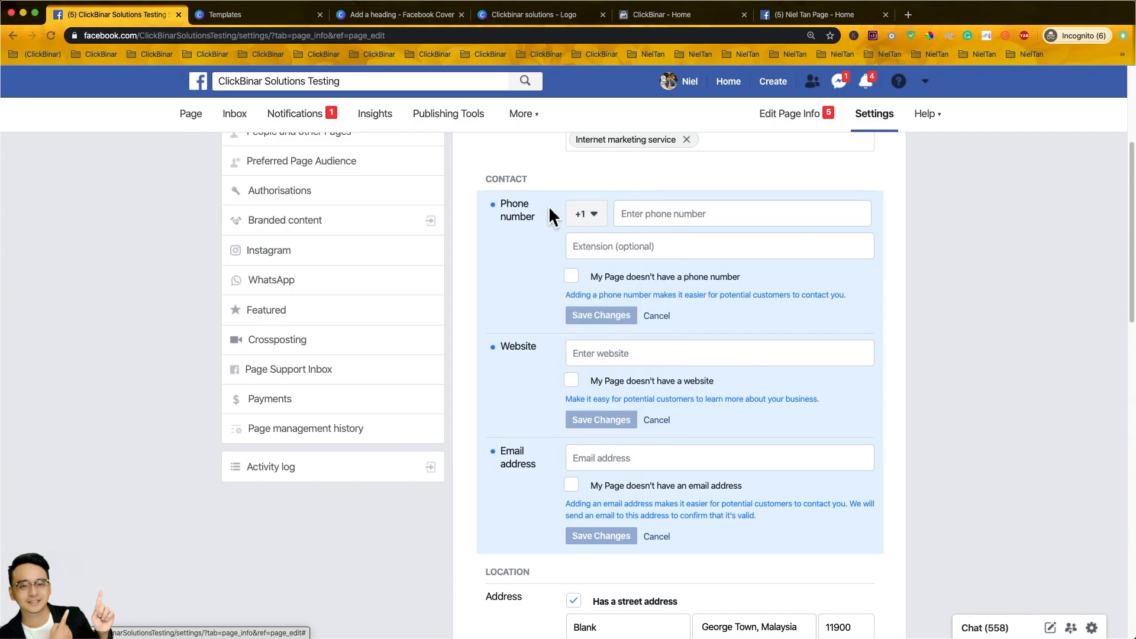
{"action": "left_click", "coordinate": [634, 221]}
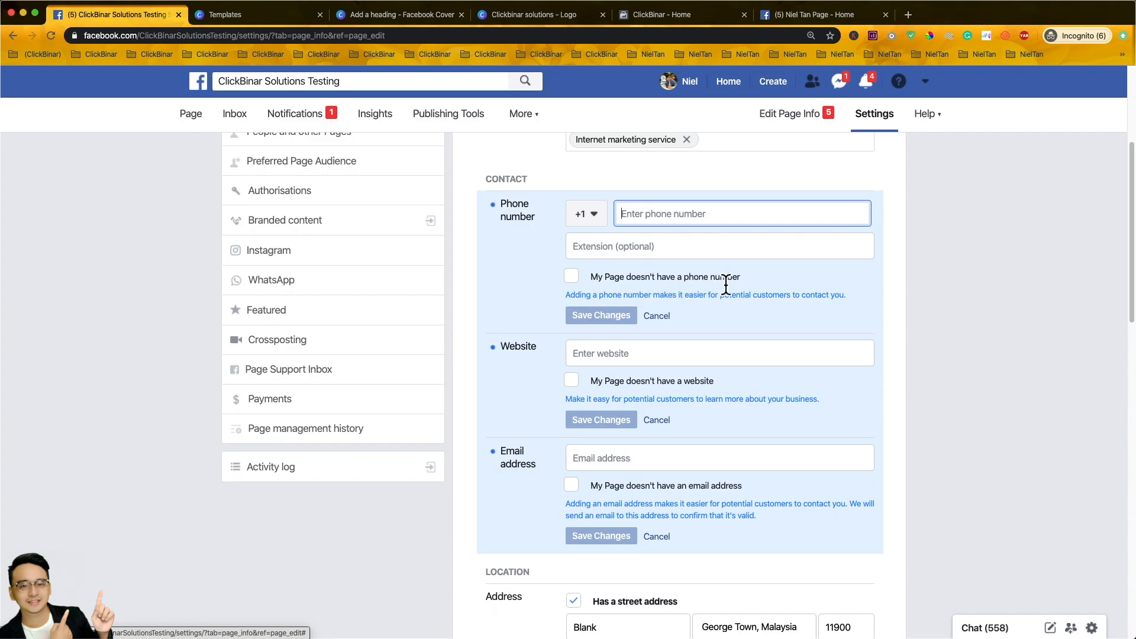
{"action": "left_click", "coordinate": [572, 278]}
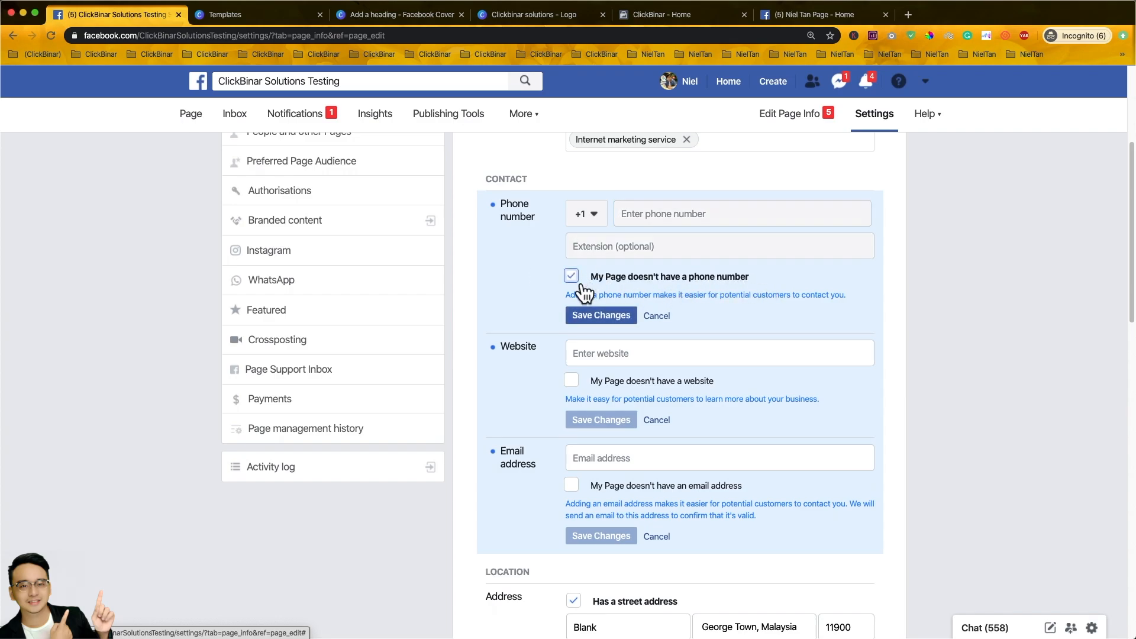
{"action": "left_click", "coordinate": [596, 320]}
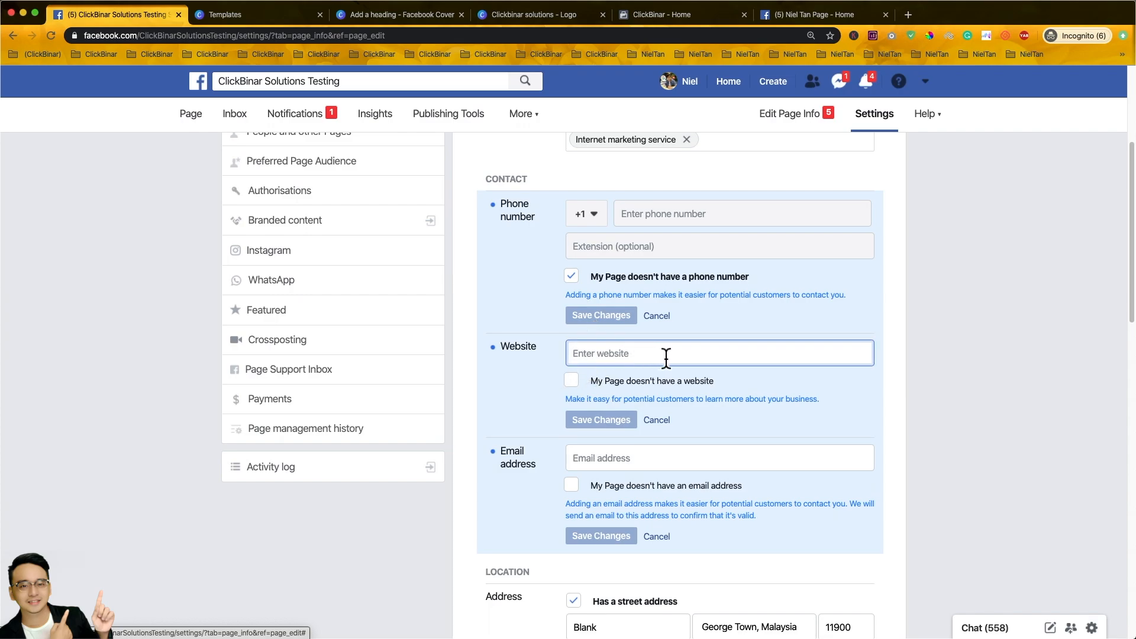
{"action": "type", "text": "httpsL"}
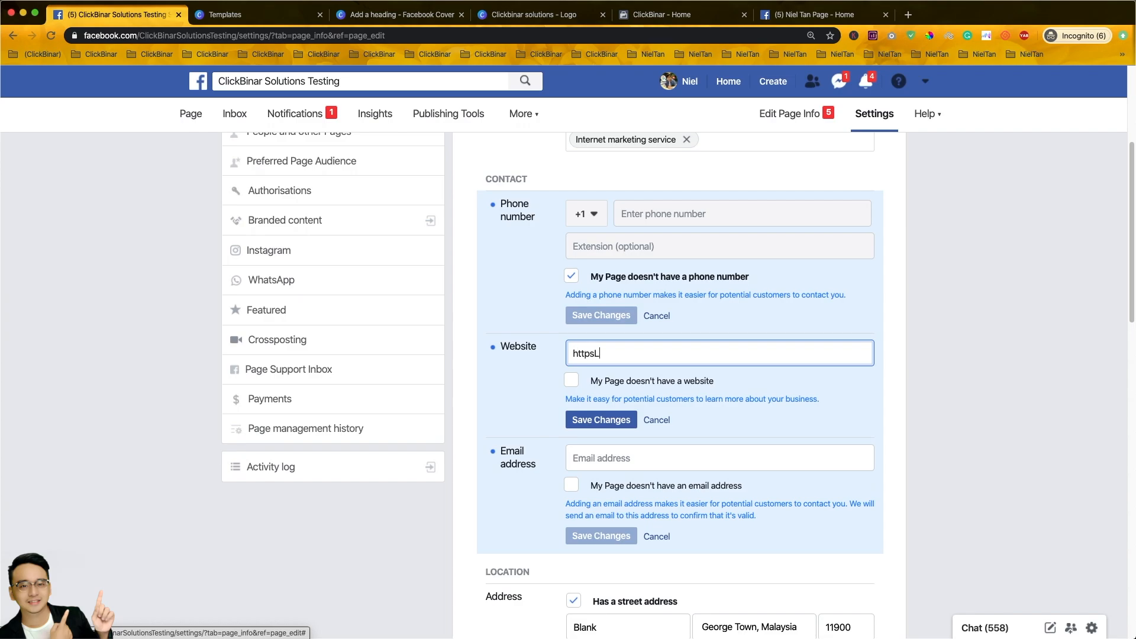
{"action": "type", "text": "s://www.clickbin"}
{"action": "left_click", "coordinate": [584, 389]}
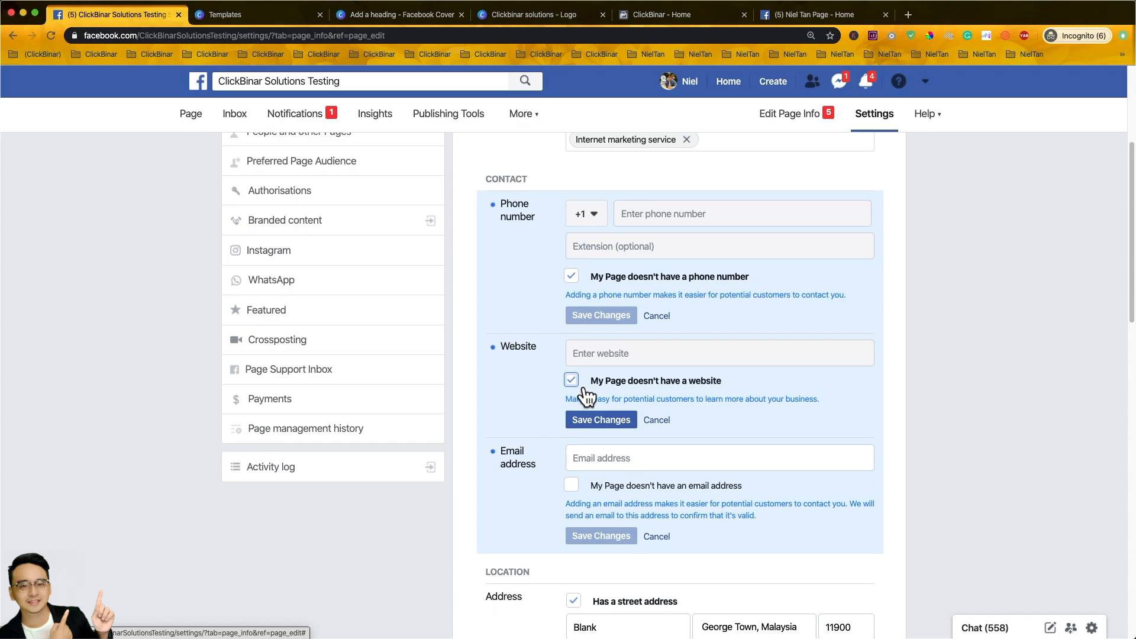
{"action": "left_click", "coordinate": [584, 387]}
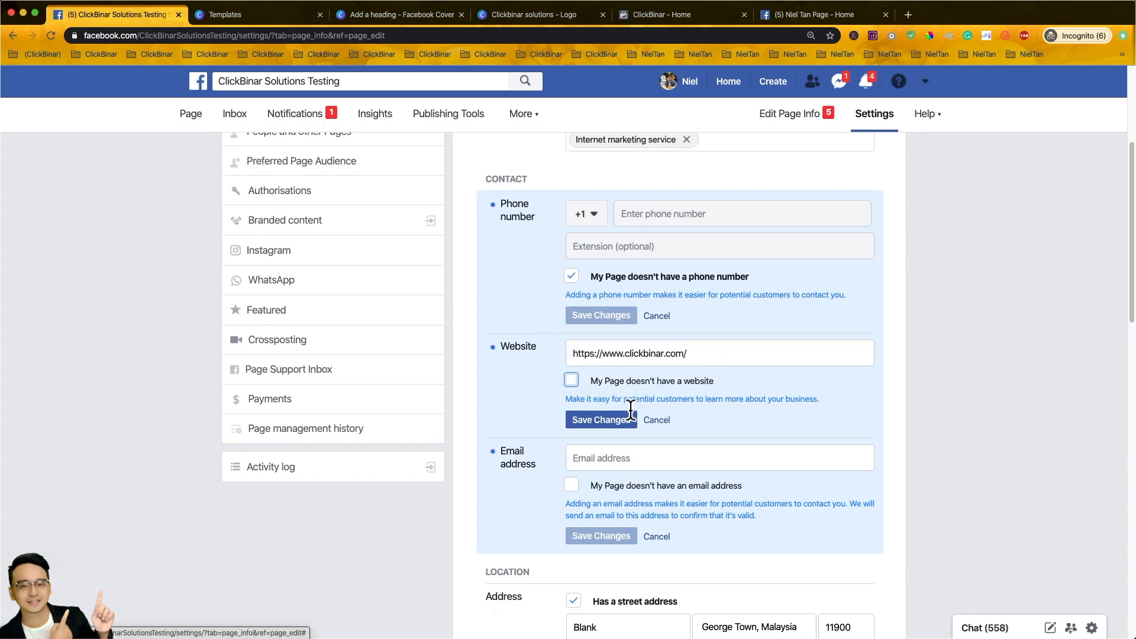
{"action": "left_click", "coordinate": [611, 419]}
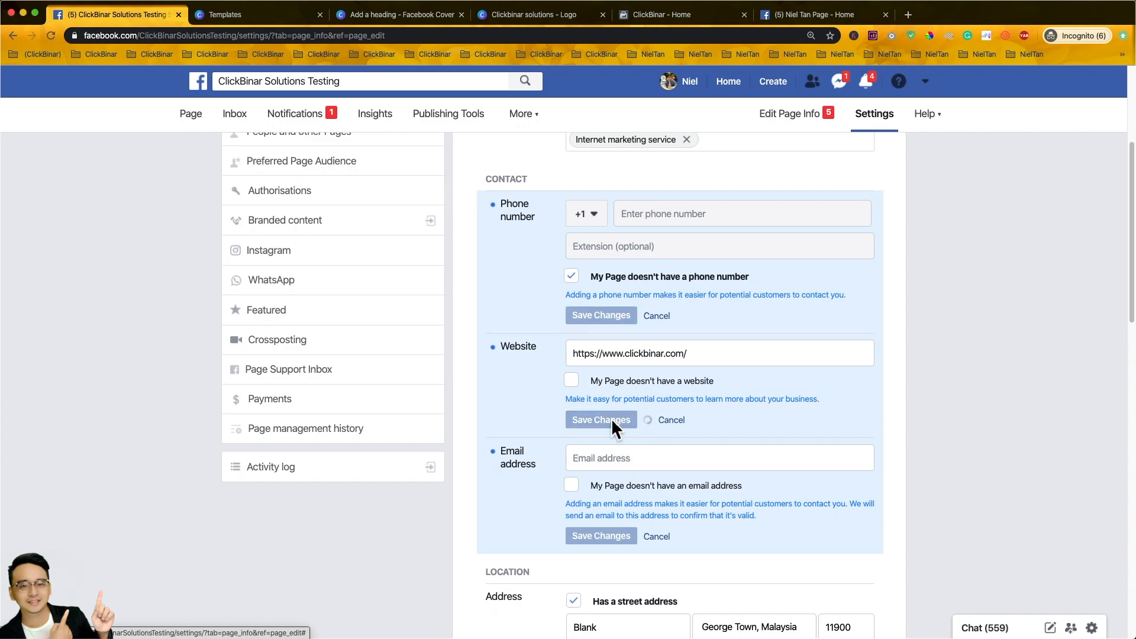
{"action": "scroll", "coordinate": [603, 461], "scroll_direction": "down", "scroll_amount": 2}
- Enter the Page's contact email address, correct its domain, and save it
{"action": "left_click", "coordinate": [623, 408]}
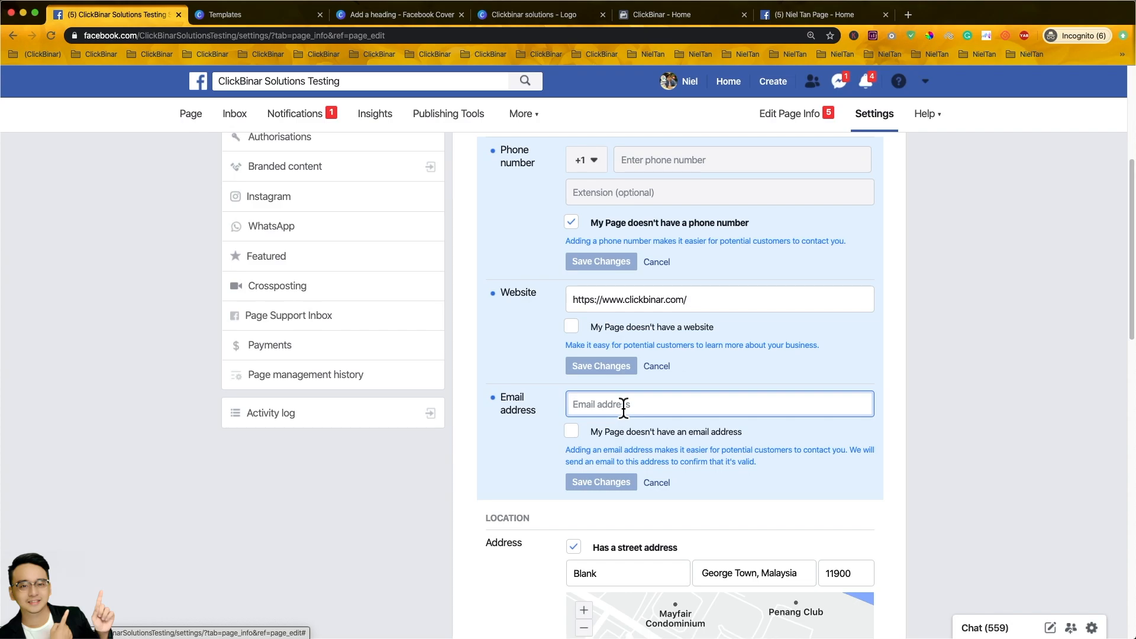
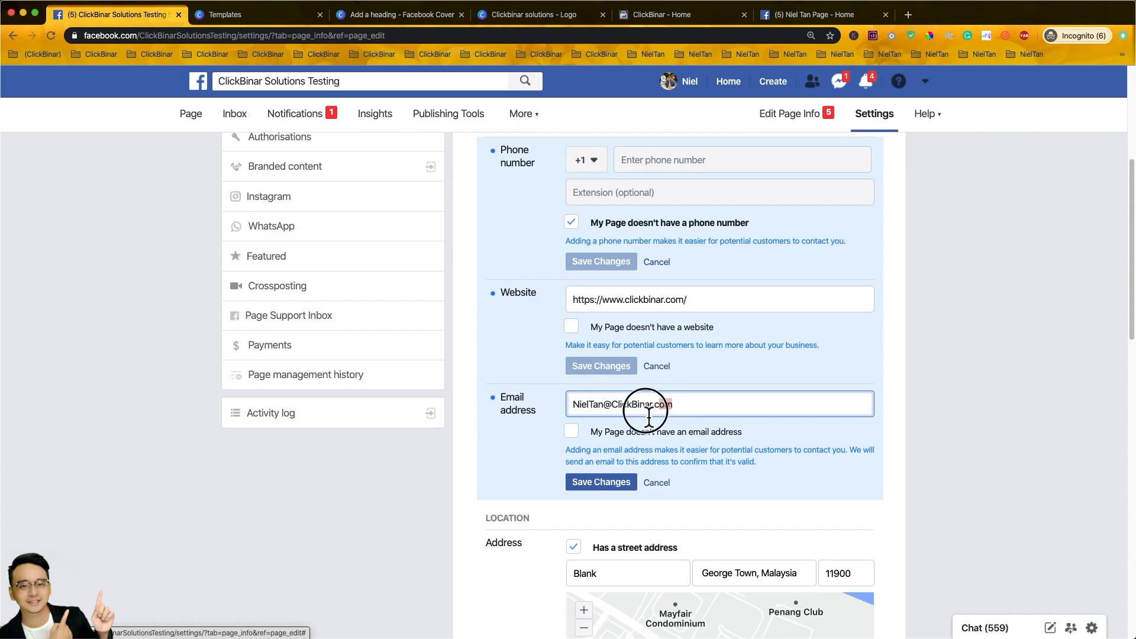
{"action": "triple_click", "coordinate": [573, 409]}
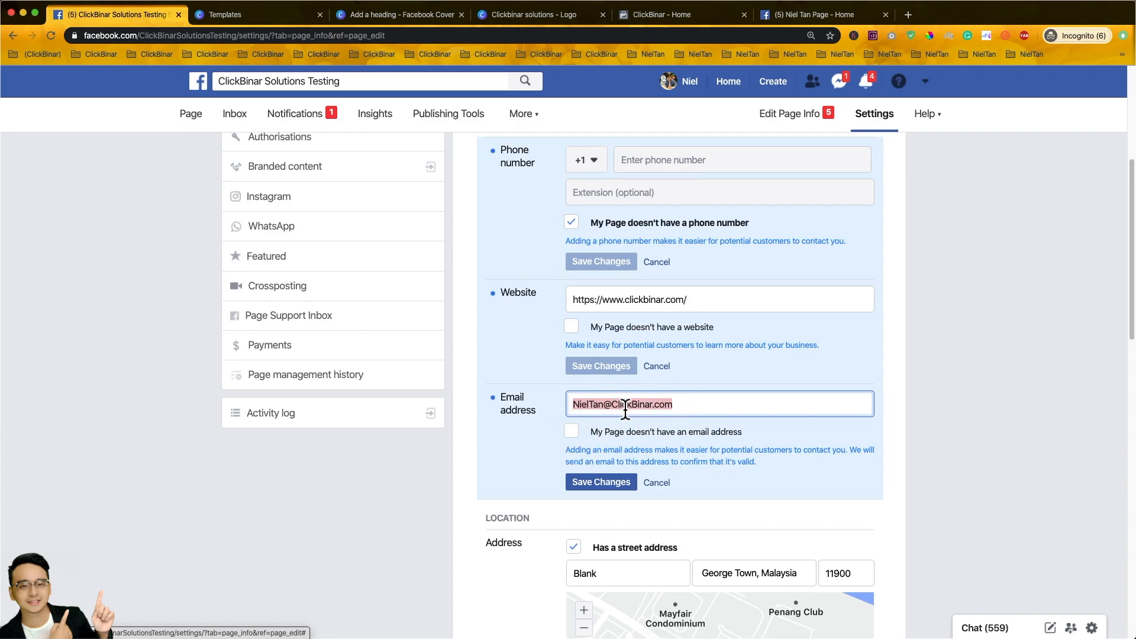
{"action": "left_click", "coordinate": [596, 410]}
{"action": "left_click_drag", "start_coordinate": [659, 409], "coordinate": [609, 409]}
{"action": "type", "text": "gm"}
{"action": "type", "text": "ail."}
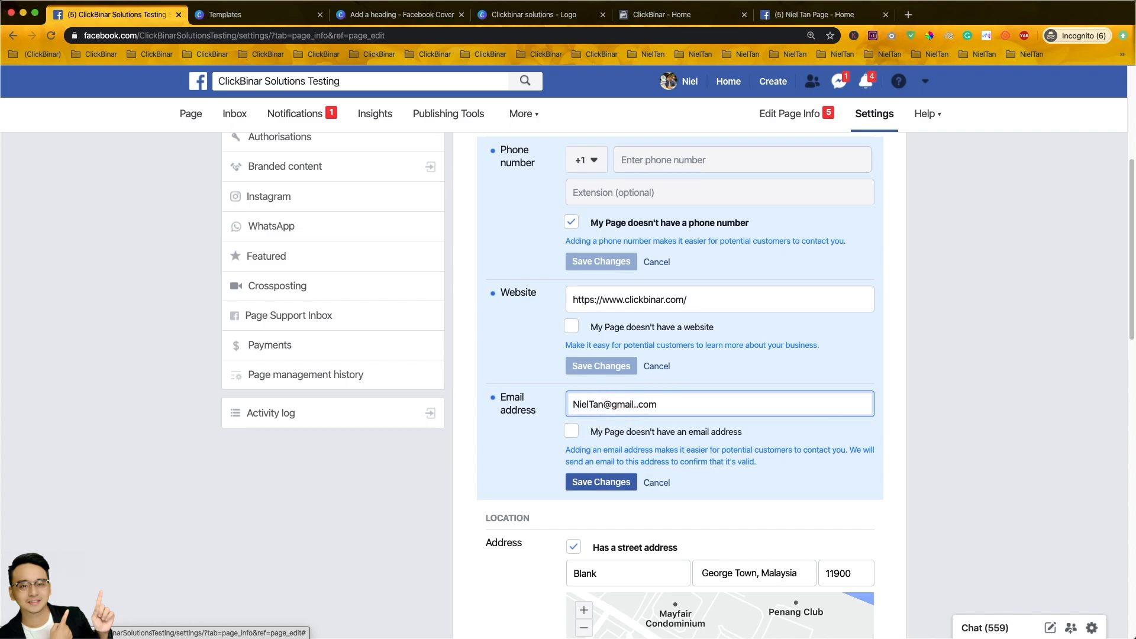
{"action": "key", "text": "BackSpace"}
{"action": "left_click", "coordinate": [988, 409]}
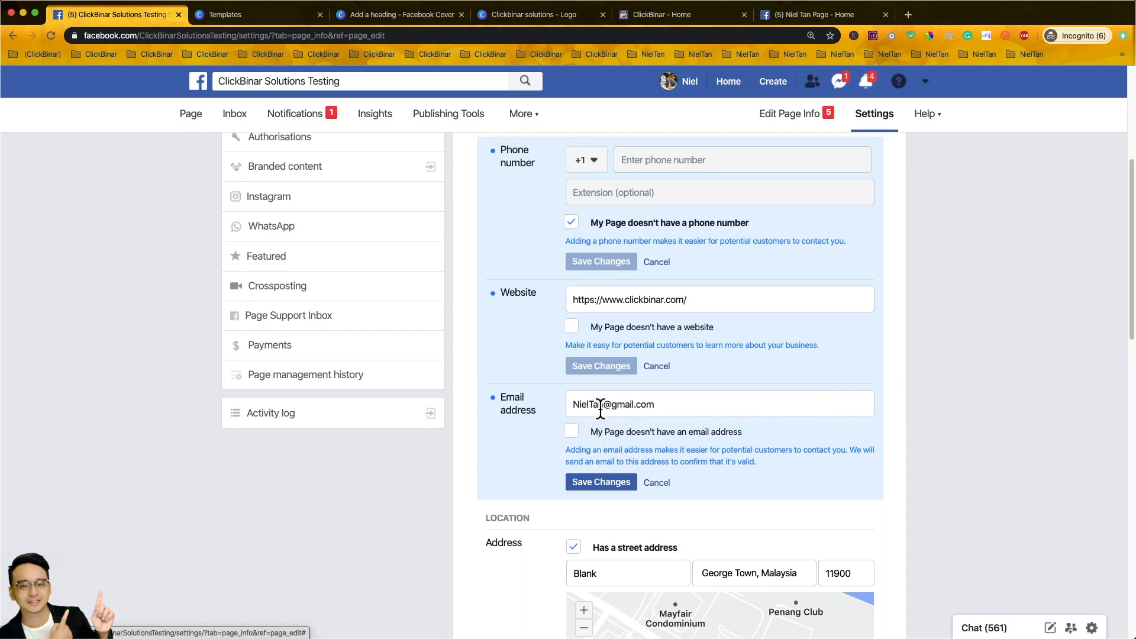
{"action": "left_click", "coordinate": [608, 487]}
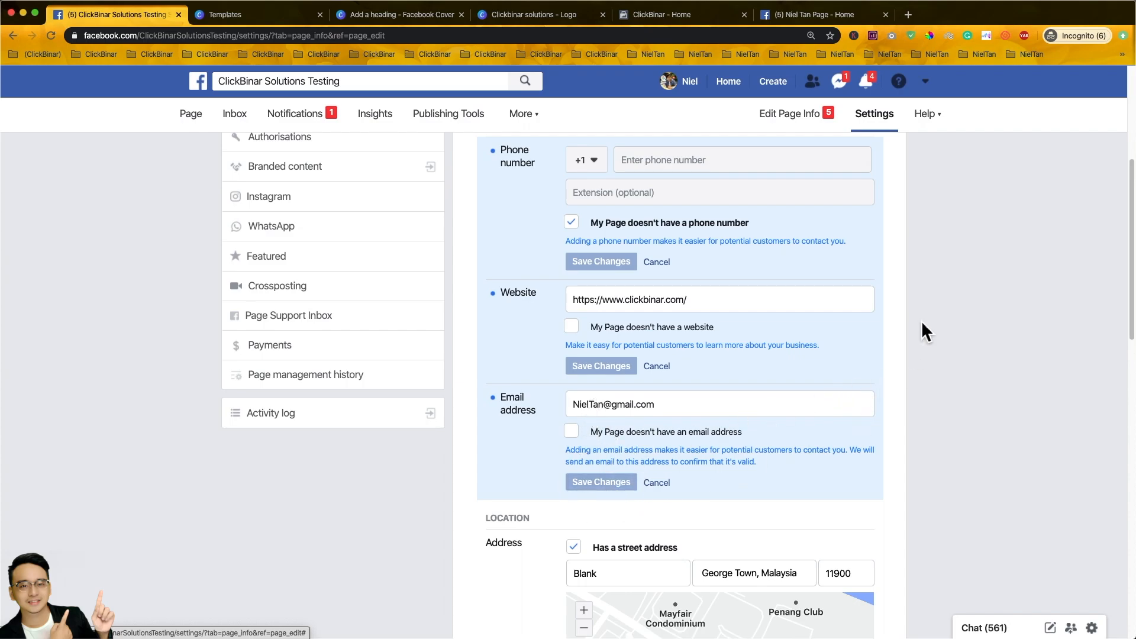
- Set Monday through Friday as open 09:00–17:00 under selected hours
{"action": "scroll", "coordinate": [1007, 232], "scroll_direction": "down", "scroll_amount": 5}
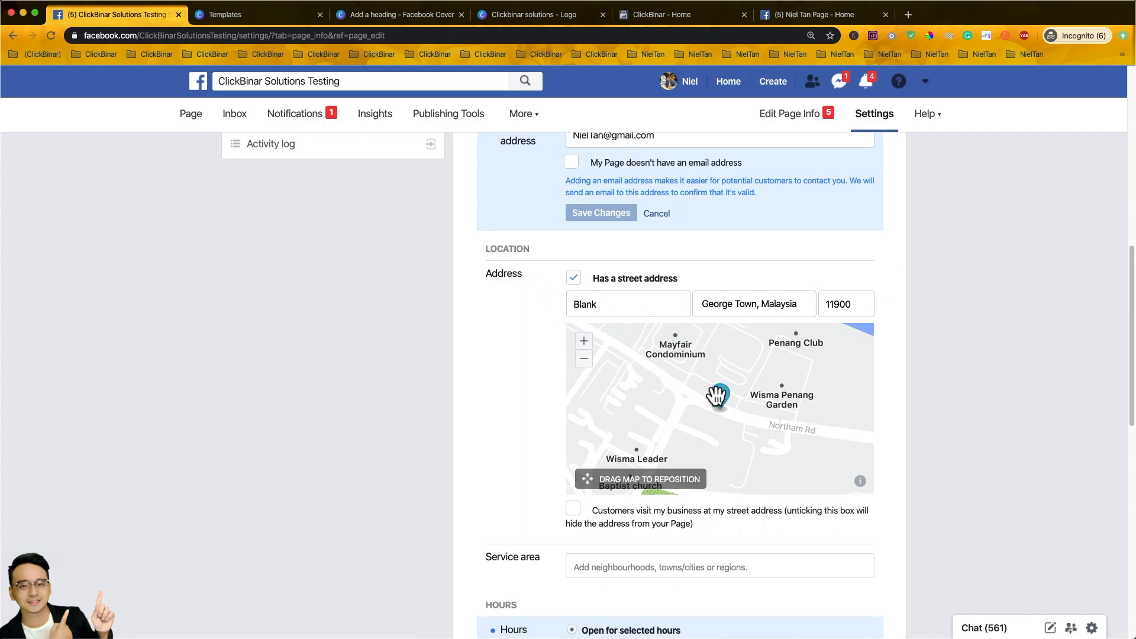
{"action": "scroll", "coordinate": [807, 383], "scroll_direction": "down", "scroll_amount": 2}
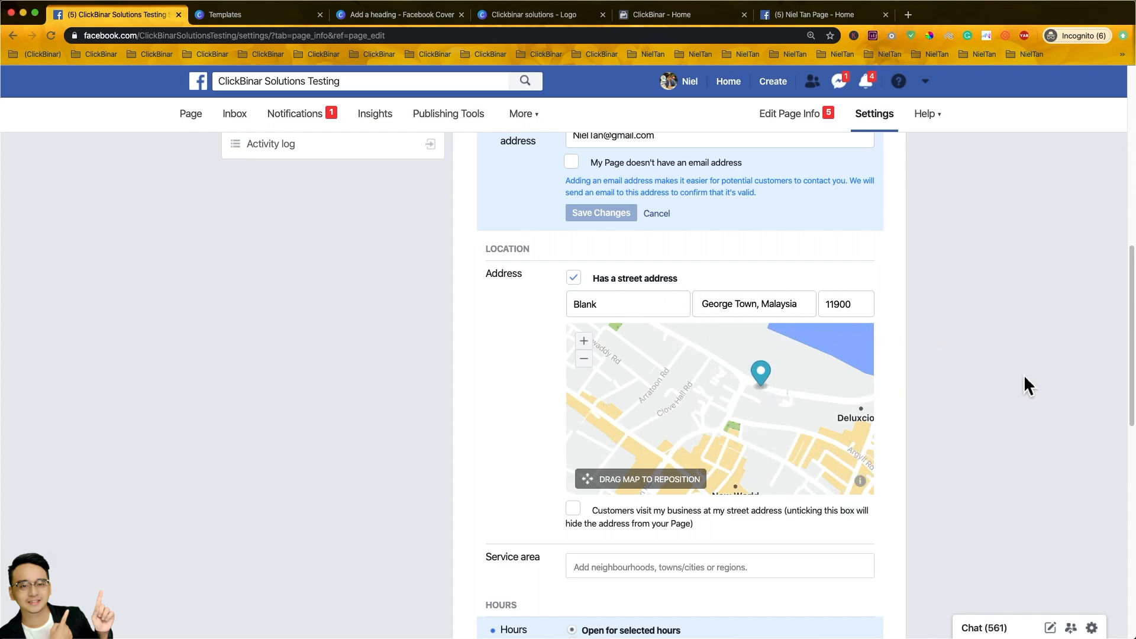
{"action": "scroll", "coordinate": [1025, 385], "scroll_direction": "down", "scroll_amount": 3}
{"action": "scroll", "coordinate": [1012, 382], "scroll_direction": "down", "scroll_amount": 3}
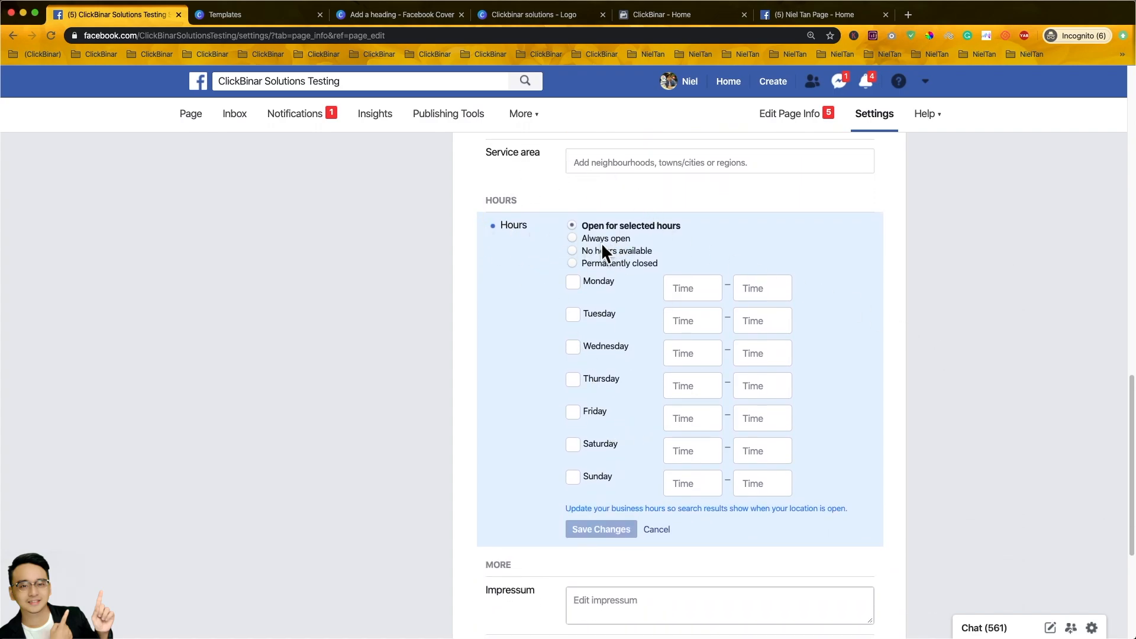
{"action": "left_click", "coordinate": [684, 296]}
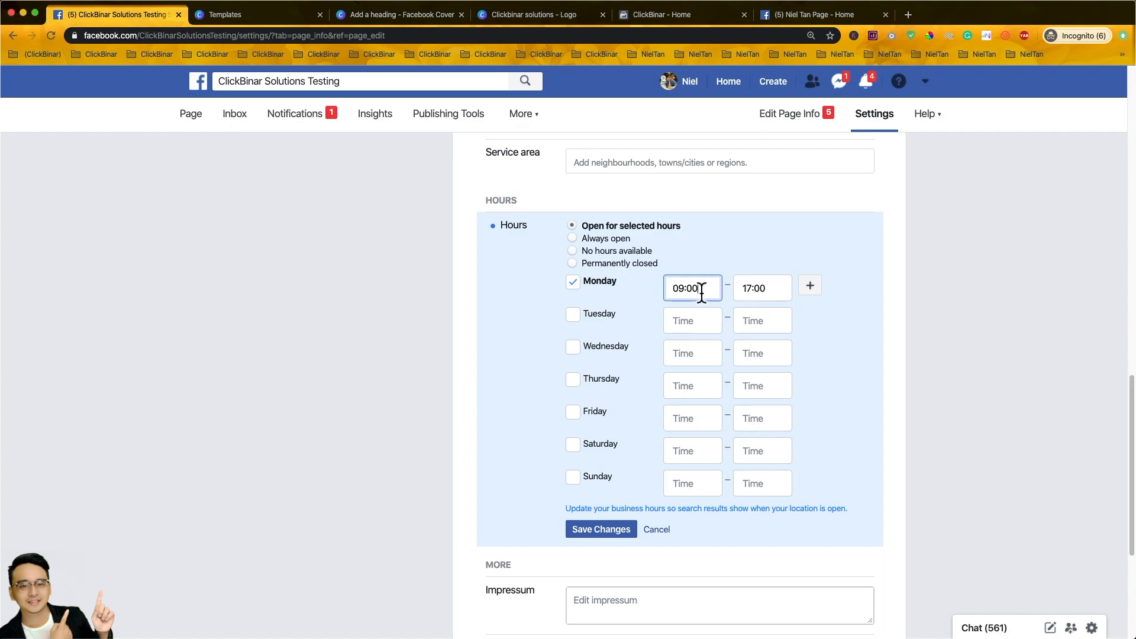
{"action": "left_click", "coordinate": [591, 290]}
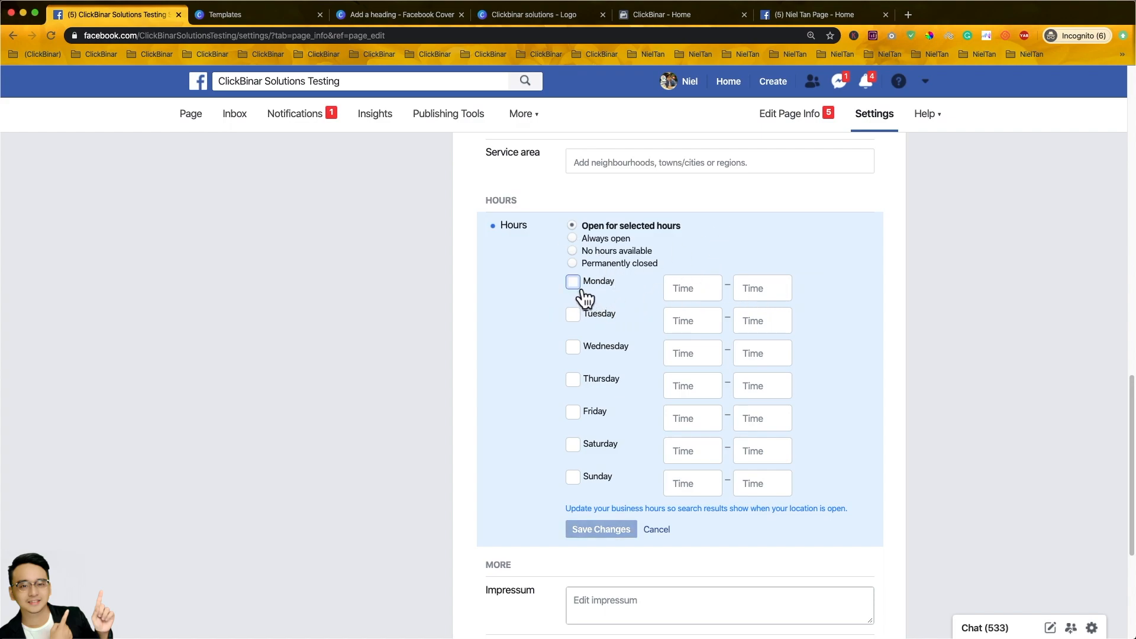
{"action": "left_click", "coordinate": [586, 295]}
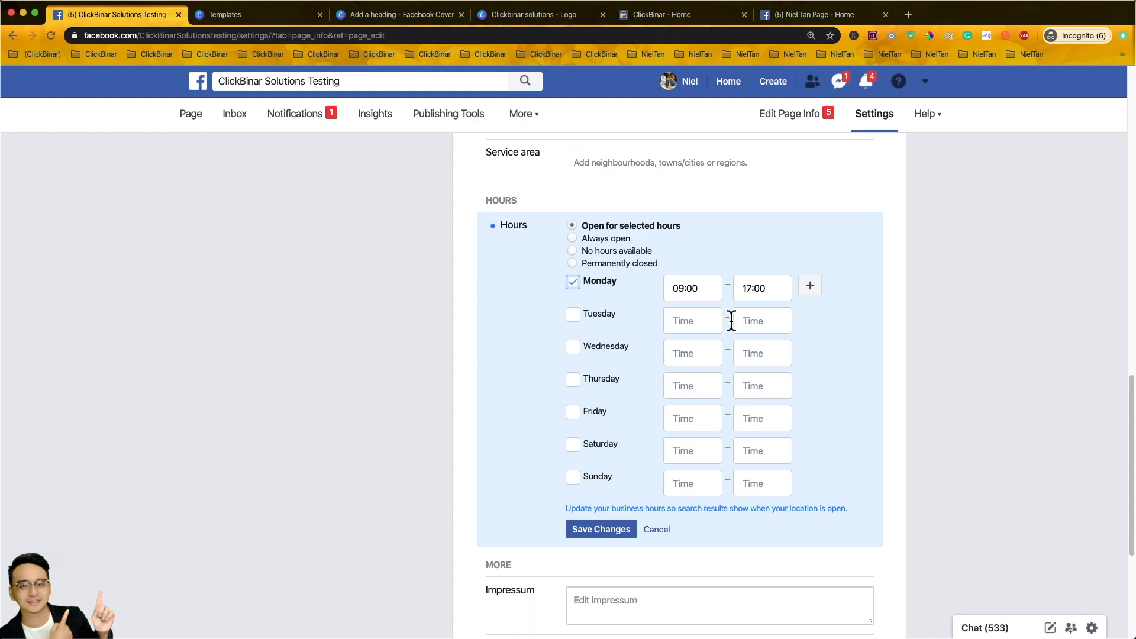
{"action": "left_click", "coordinate": [583, 323]}
{"action": "left_click", "coordinate": [579, 351]}
{"action": "left_click", "coordinate": [587, 383]}
{"action": "left_click", "coordinate": [587, 417]}
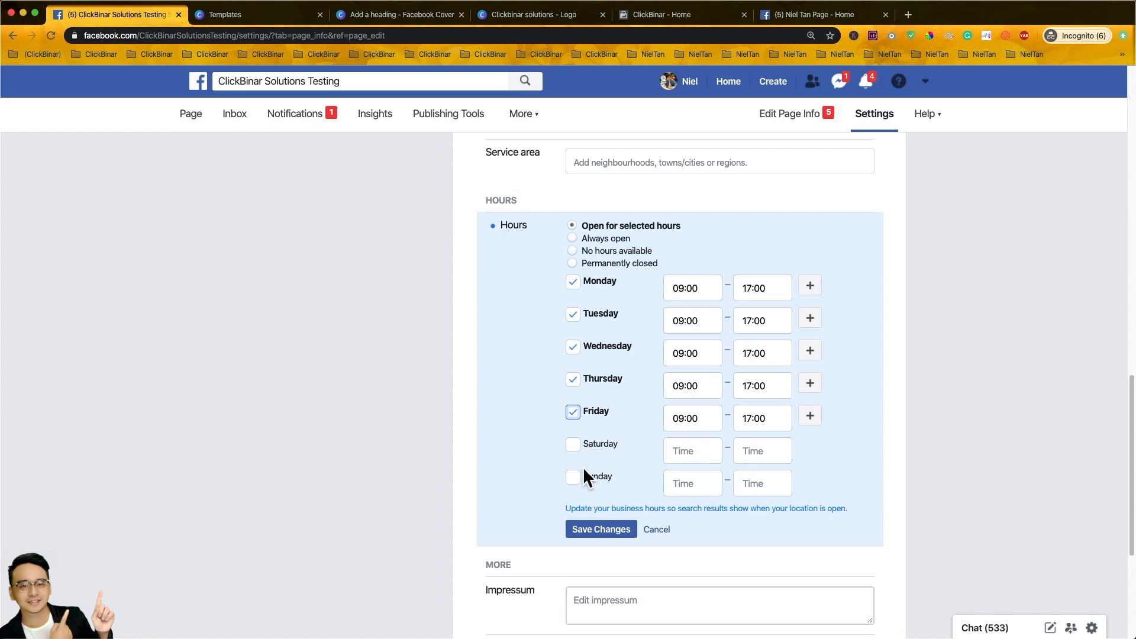
- Keep 'Open for selected hours' after trying the other hours options, and save
{"action": "left_click", "coordinate": [572, 239]}
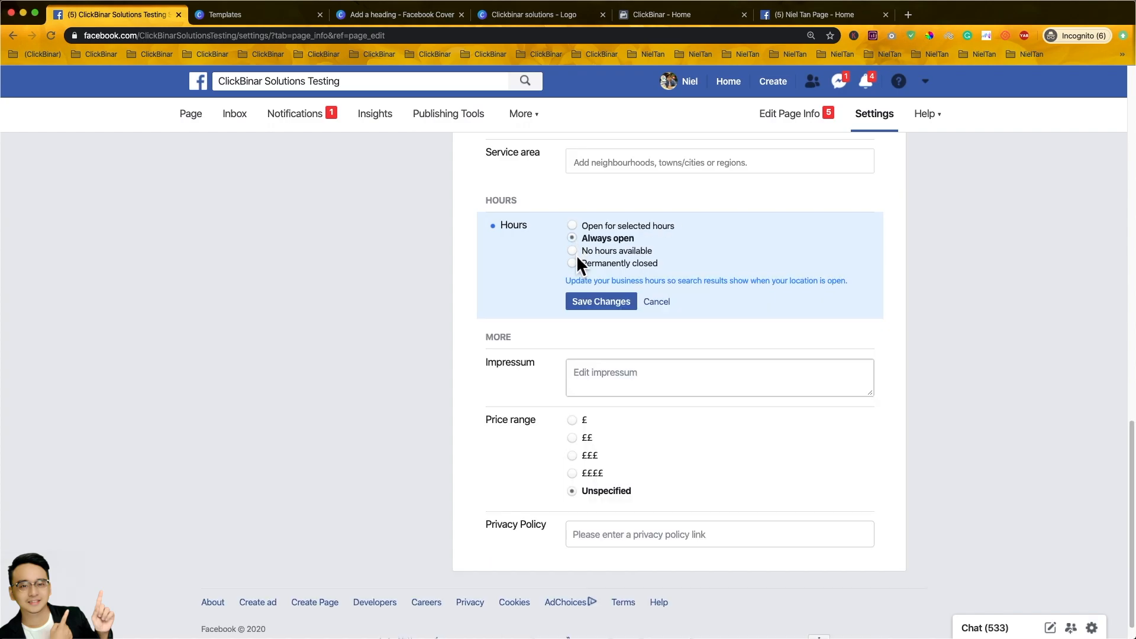
{"action": "left_click", "coordinate": [576, 254]}
{"action": "left_click", "coordinate": [577, 265]}
{"action": "left_click", "coordinate": [575, 226]}
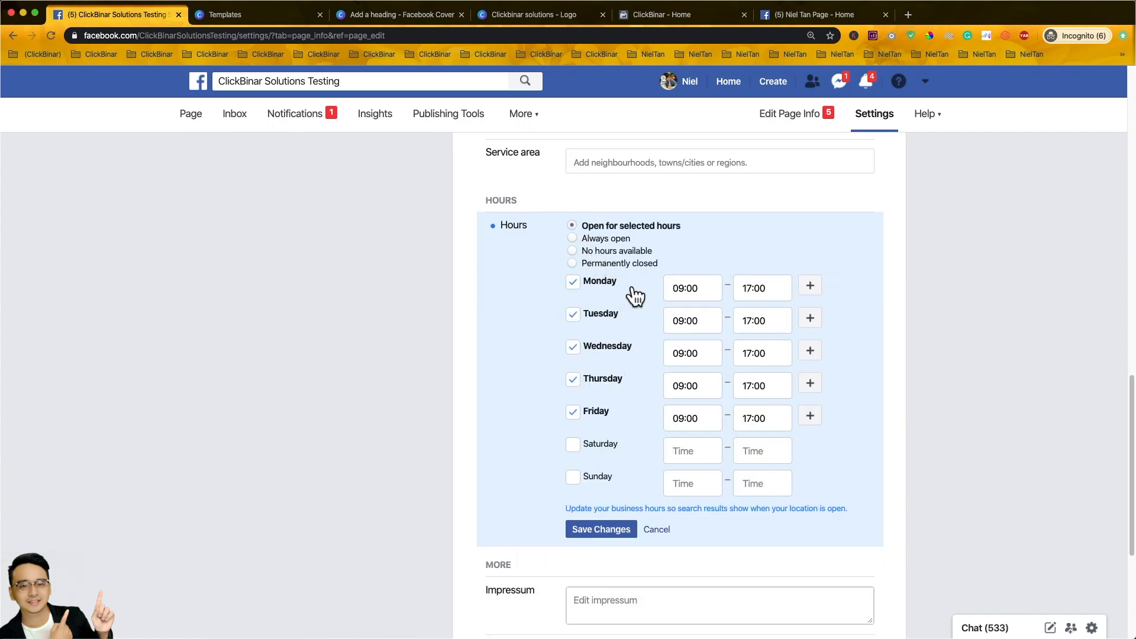
{"action": "left_click", "coordinate": [619, 530]}
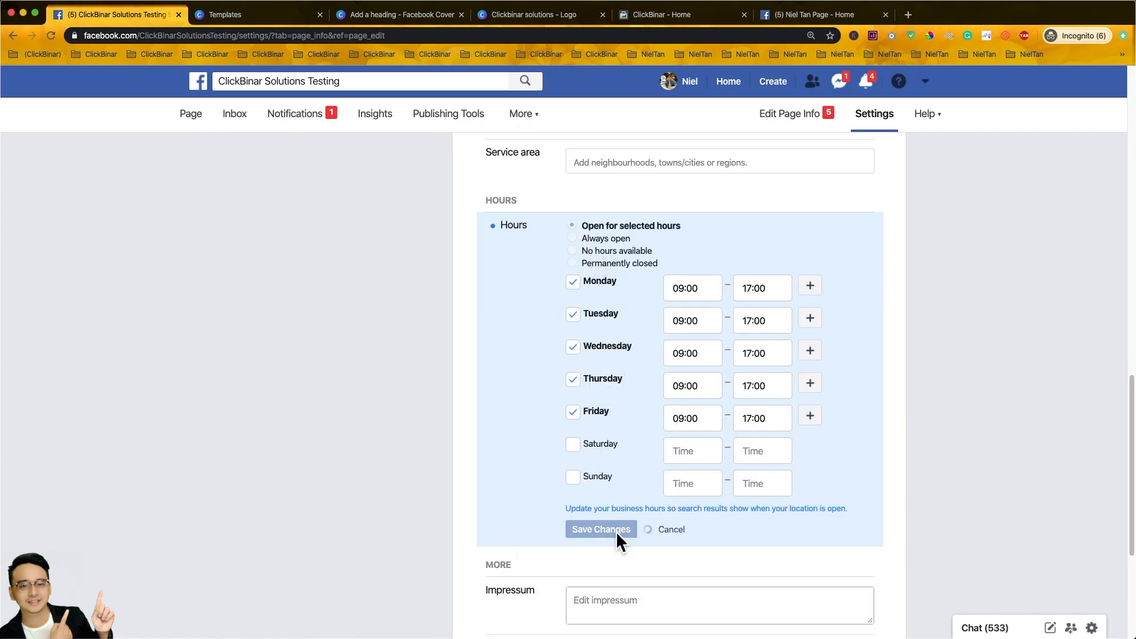
{"action": "scroll", "coordinate": [936, 489], "scroll_direction": "down", "scroll_amount": 1}
{"action": "scroll", "coordinate": [935, 480], "scroll_direction": "down", "scroll_amount": 7}
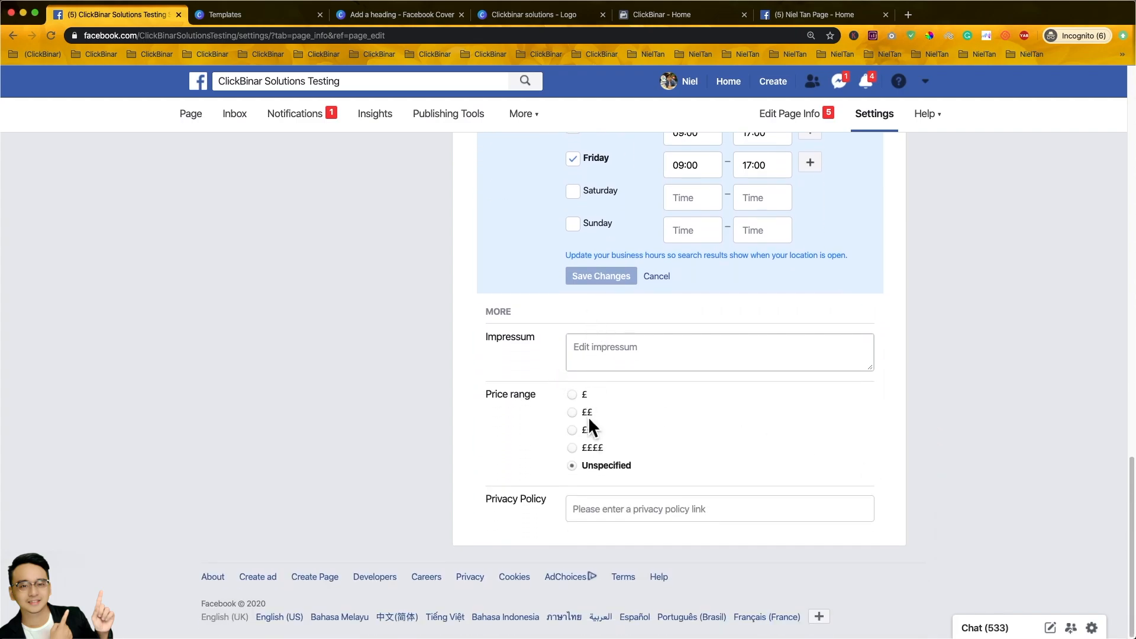
{"action": "left_click", "coordinate": [704, 359]}
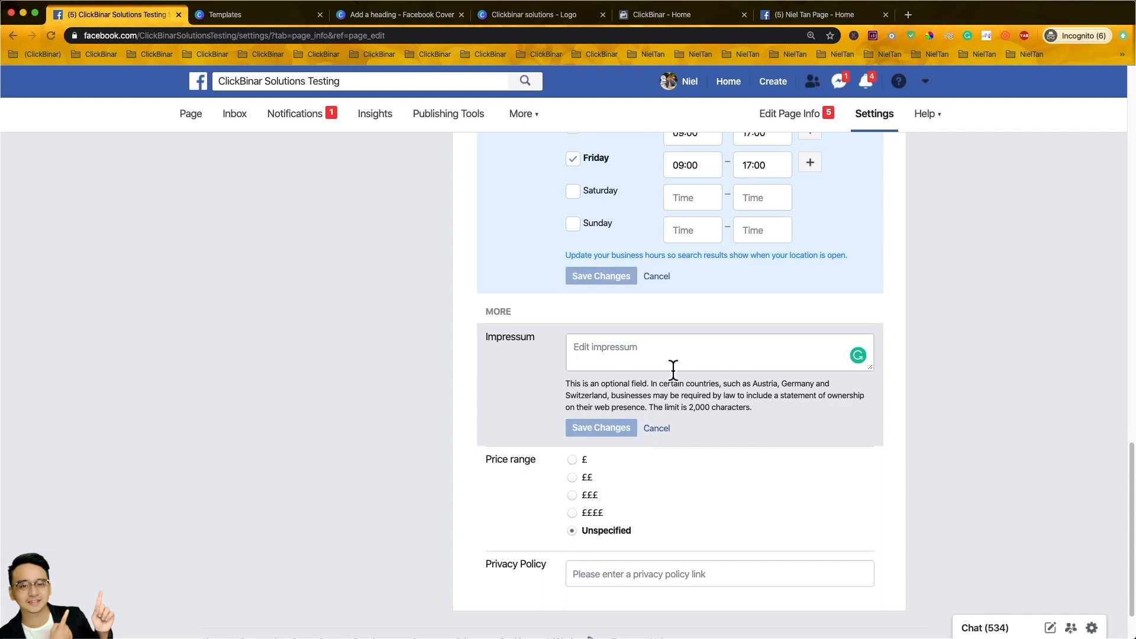
{"action": "left_click", "coordinate": [627, 583]}
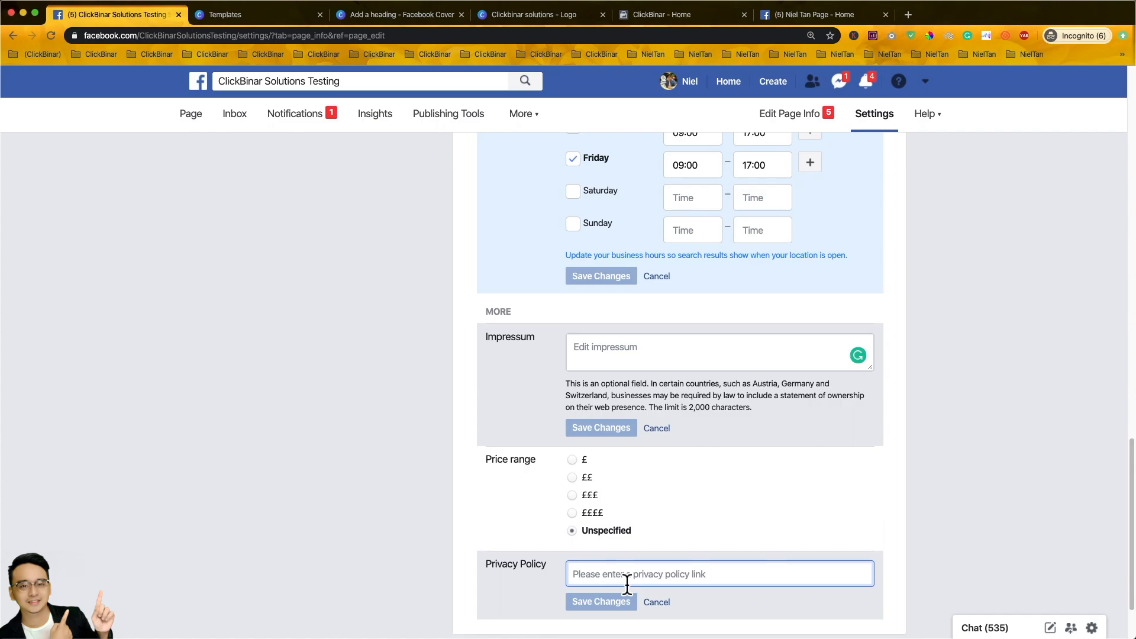
{"action": "type", "text": "h"}
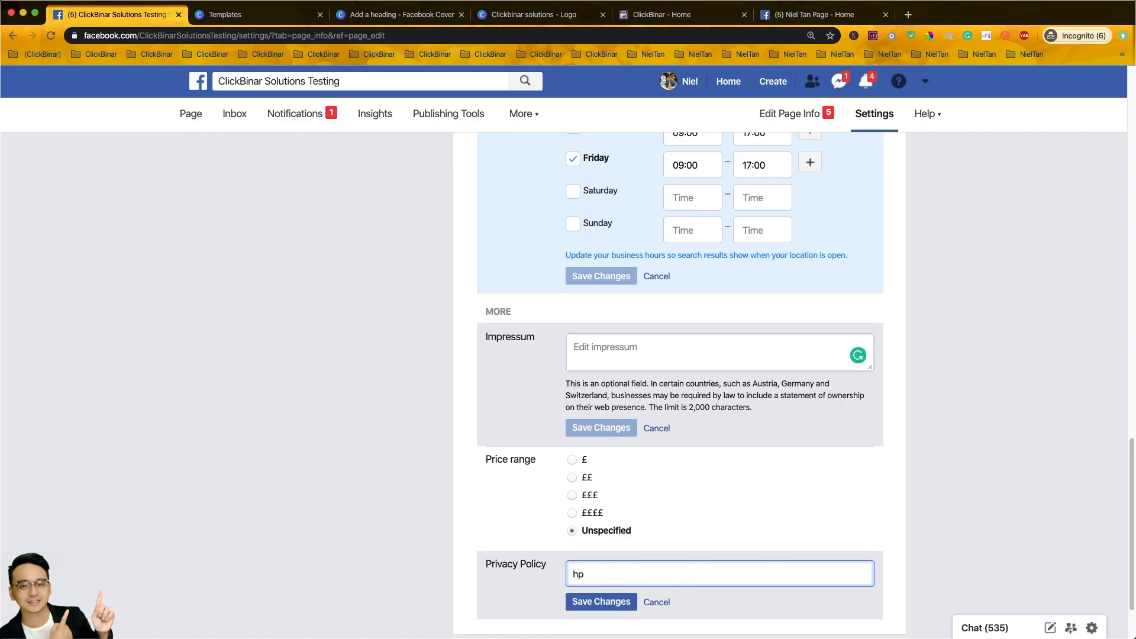
{"action": "type", "text": "ttps://cwww.clickbinar.com/privacypolicy."}
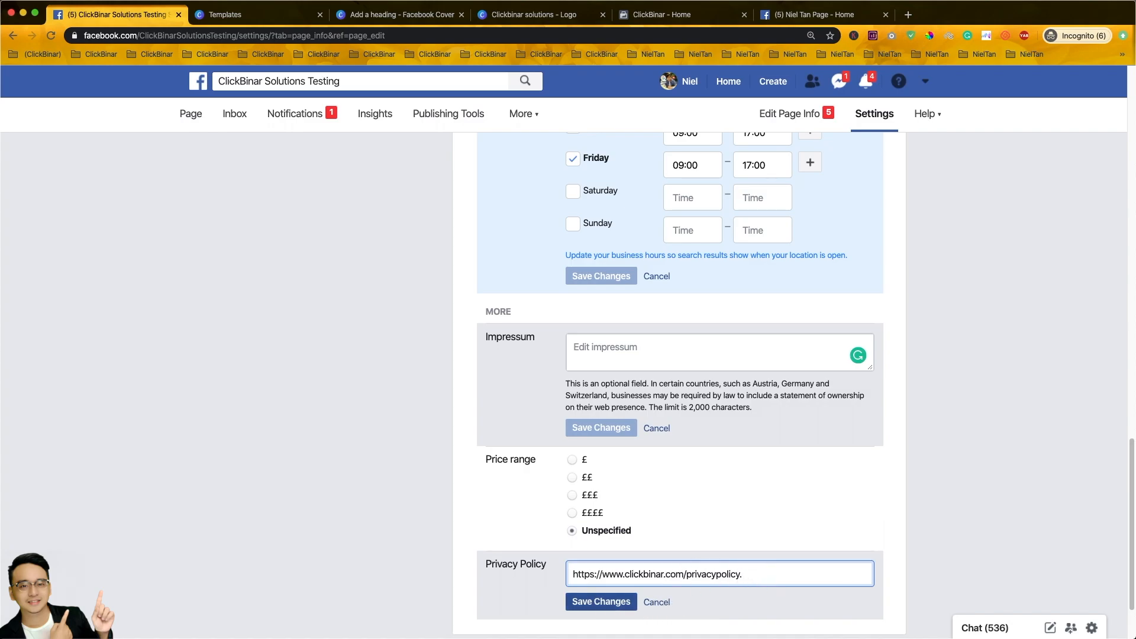
{"action": "left_click", "coordinate": [598, 603]}
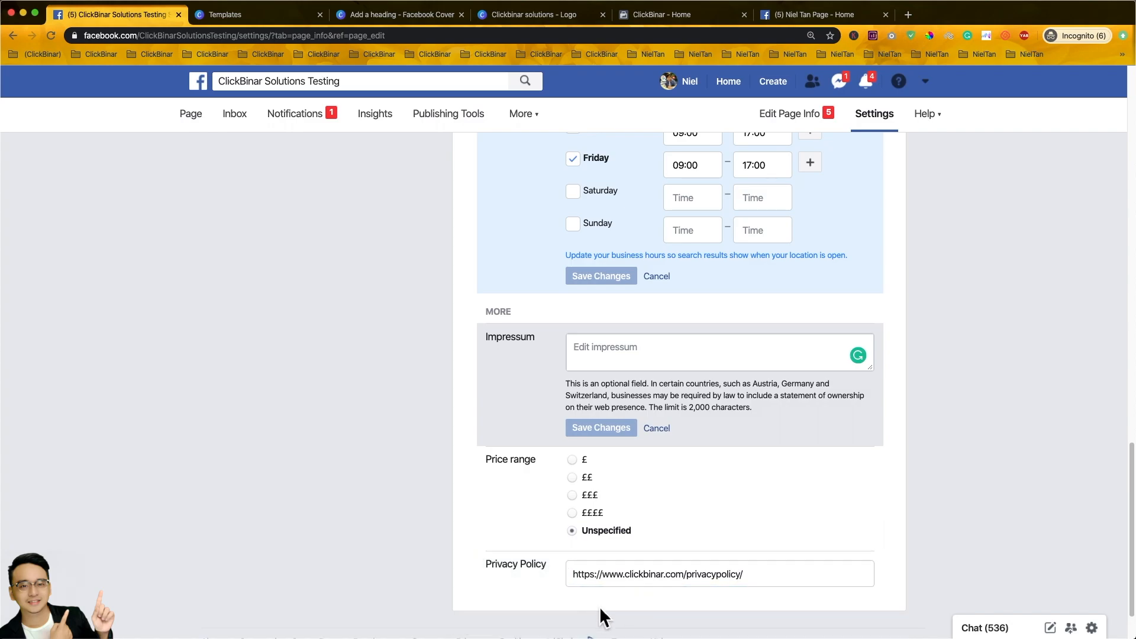
{"action": "scroll", "coordinate": [424, 442], "scroll_direction": "down", "scroll_amount": 1}
{"action": "scroll", "coordinate": [424, 442], "scroll_direction": "up", "scroll_amount": 15}
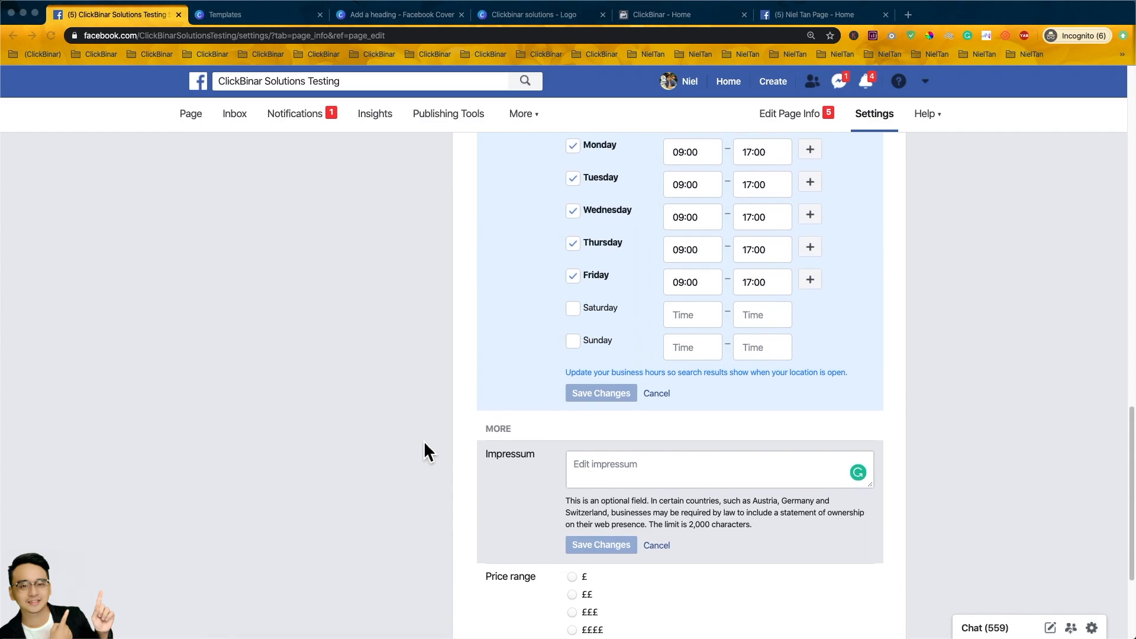
{"action": "scroll", "coordinate": [422, 439], "scroll_direction": "up", "scroll_amount": 1}
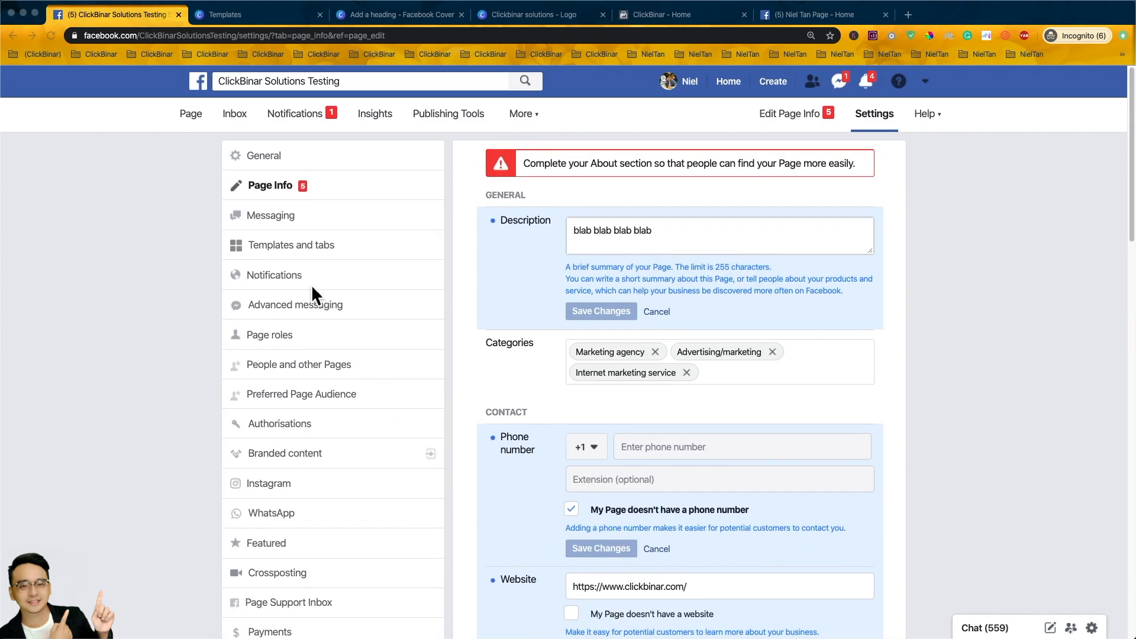
- In Messaging settings, switch Show a greeting on
{"action": "left_click", "coordinate": [266, 216]}
{"action": "scroll", "coordinate": [811, 420], "scroll_direction": "down", "scroll_amount": 2}
{"action": "scroll", "coordinate": [815, 422], "scroll_direction": "down", "scroll_amount": 2}
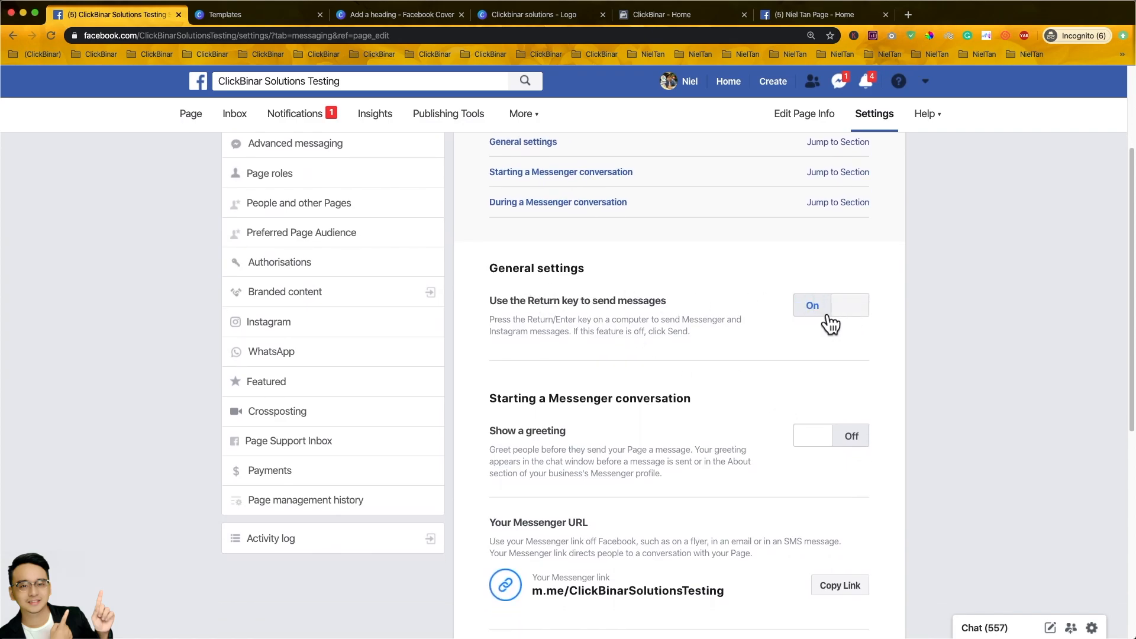
{"action": "scroll", "coordinate": [833, 323], "scroll_direction": "down", "scroll_amount": 2}
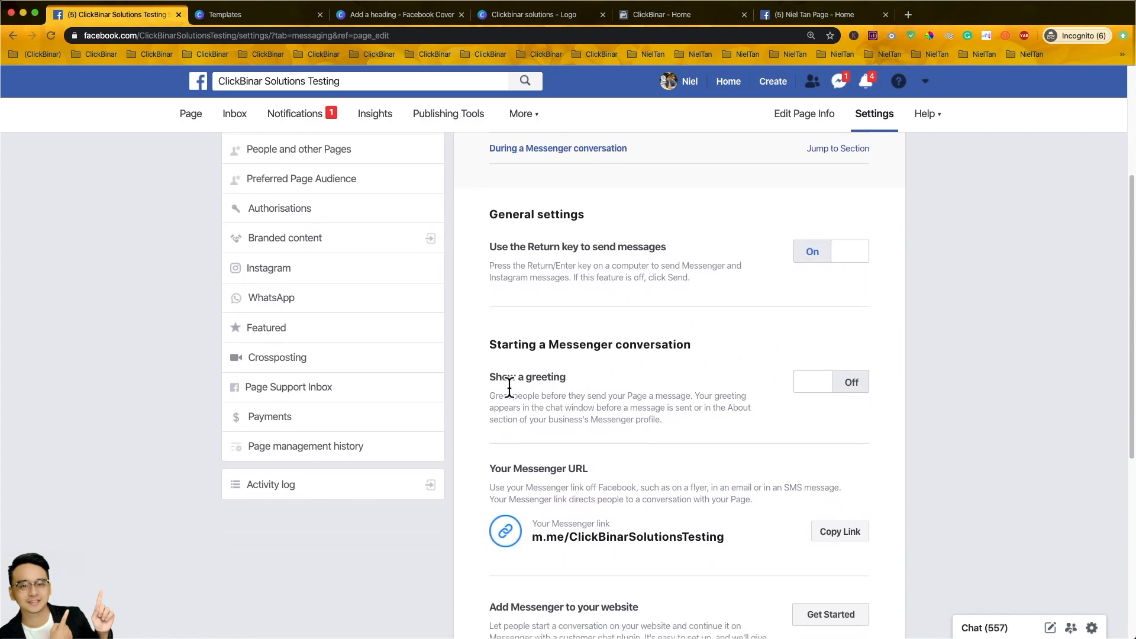
{"action": "left_click", "coordinate": [859, 383]}
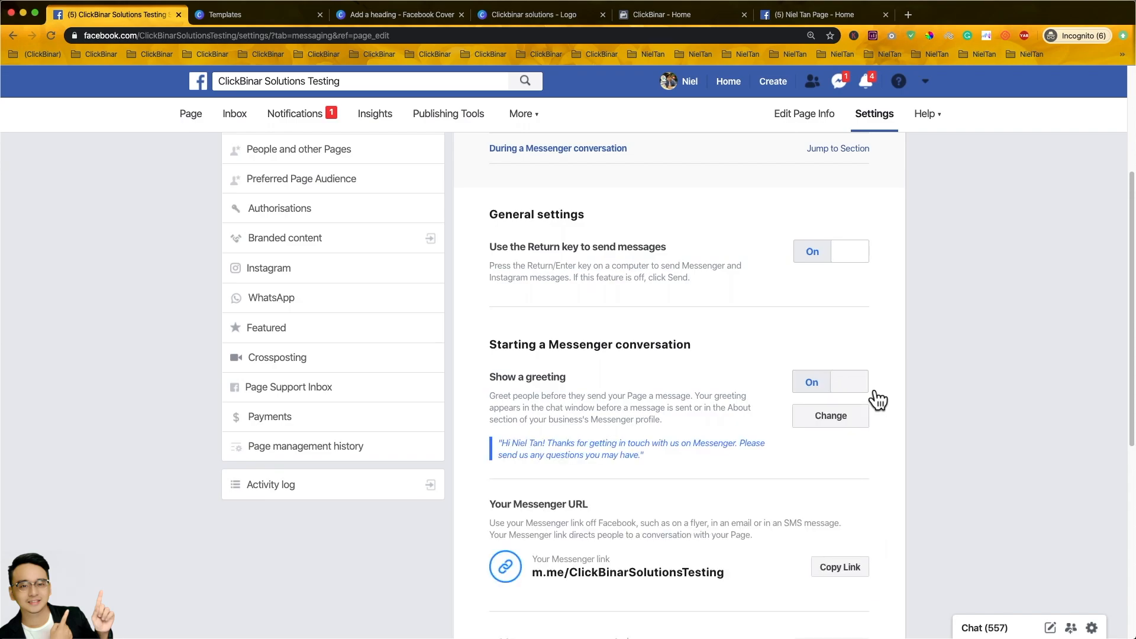
- Save the greeting unchanged, keeping its default welcome text
{"action": "scroll", "coordinate": [694, 396], "scroll_direction": "down", "scroll_amount": 1}
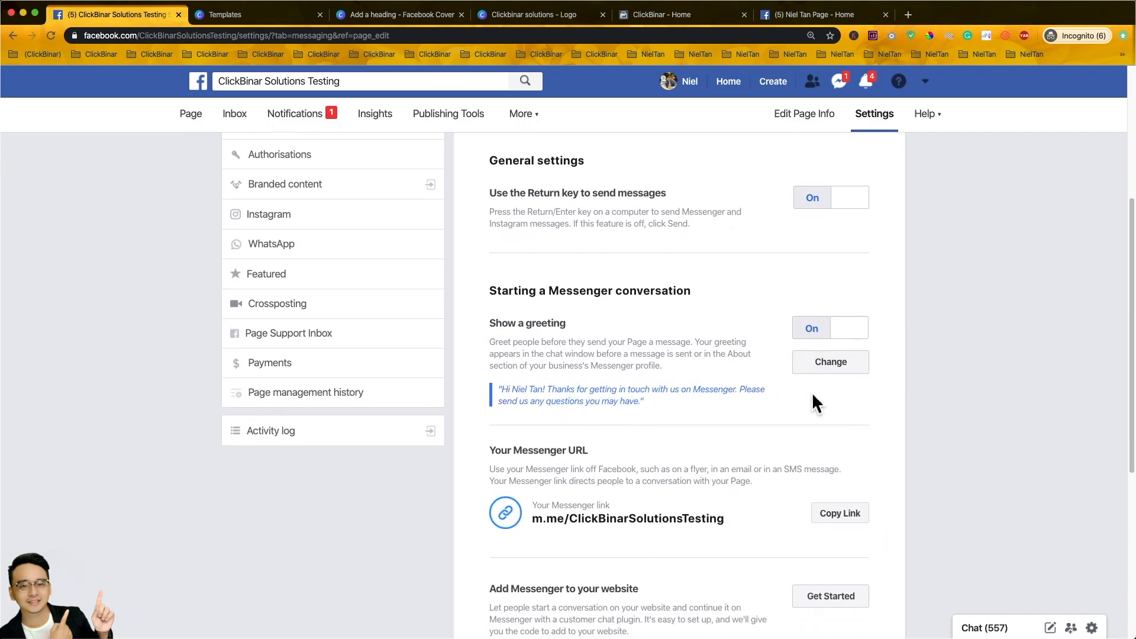
{"action": "left_click", "coordinate": [822, 364]}
{"action": "scroll", "coordinate": [821, 366], "scroll_direction": "down", "scroll_amount": 5}
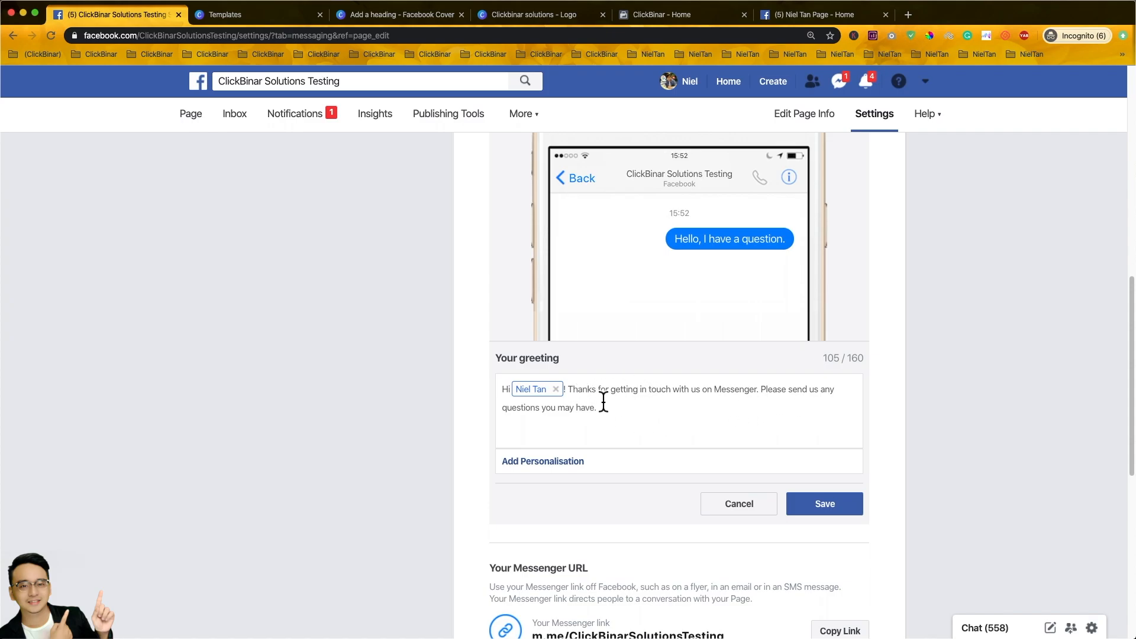
{"action": "left_click", "coordinate": [824, 504]}
{"action": "scroll", "coordinate": [850, 449], "scroll_direction": "up", "scroll_amount": 4}
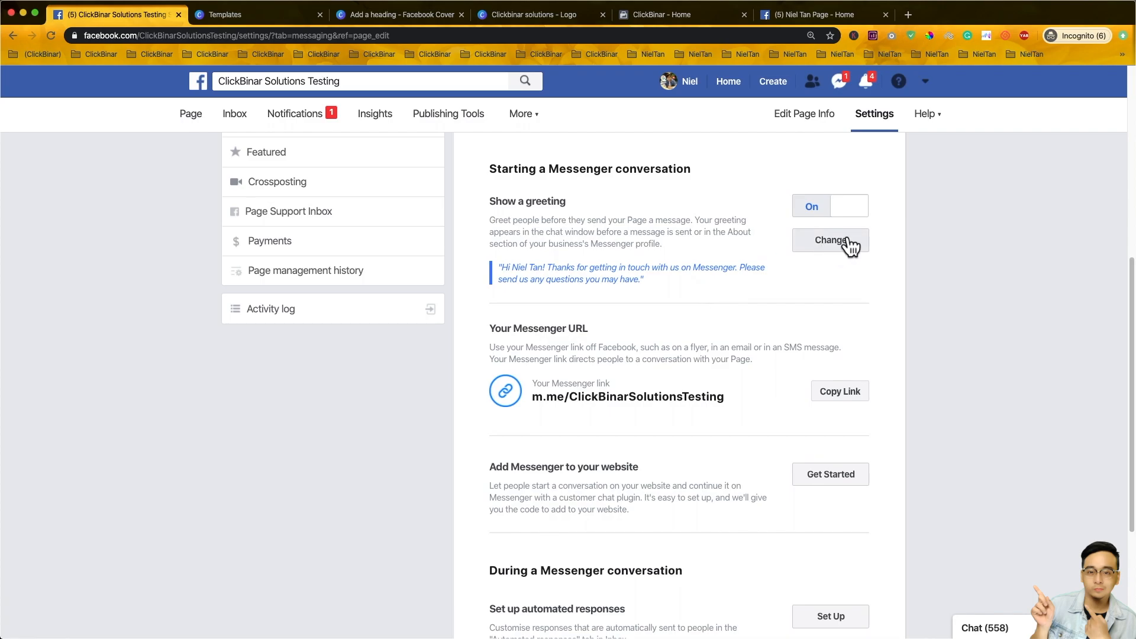
{"action": "scroll", "coordinate": [837, 244], "scroll_direction": "down", "scroll_amount": 2}
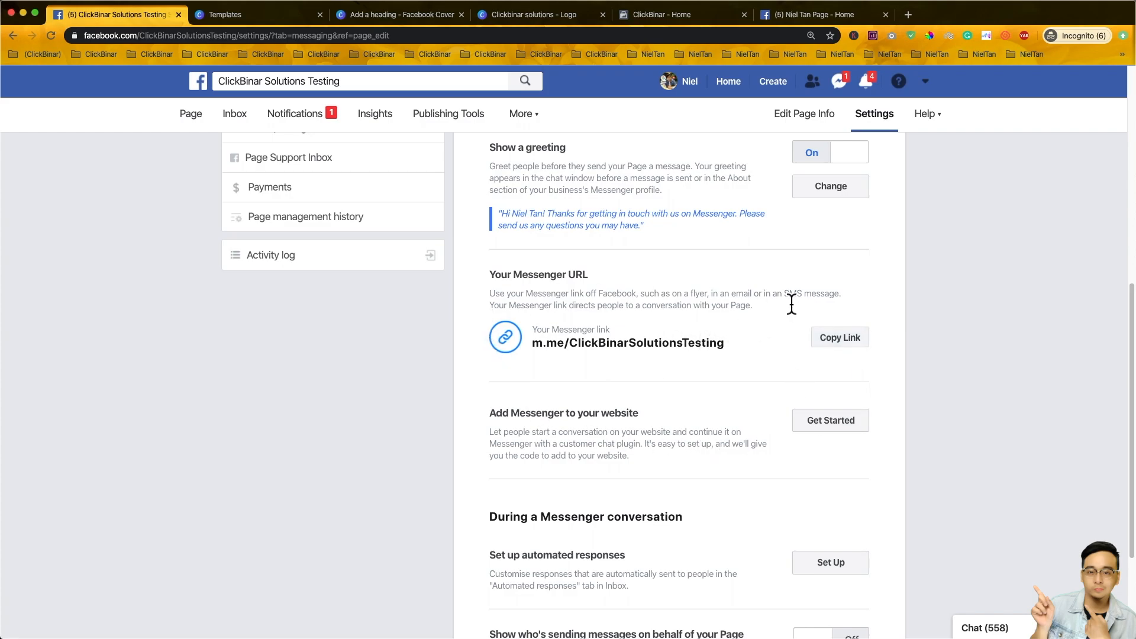
{"action": "scroll", "coordinate": [669, 340], "scroll_direction": "down", "scroll_amount": 4}
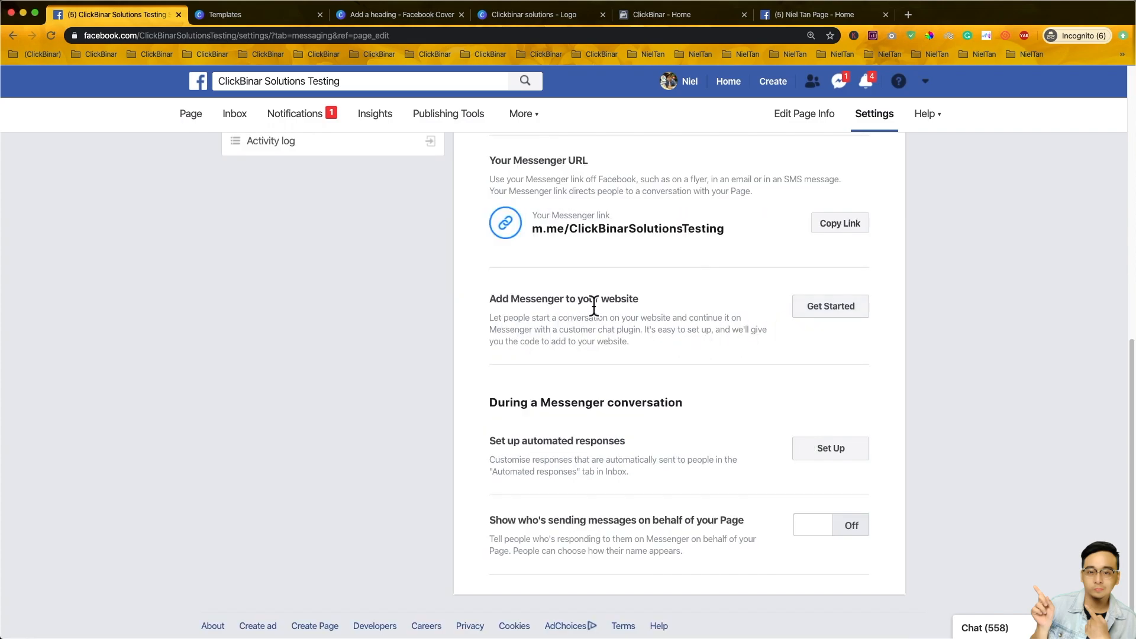
- Step the Messenger chat plugin through language, greeting and appearance to the code snippet, then finish it
{"action": "left_click", "coordinate": [840, 315]}
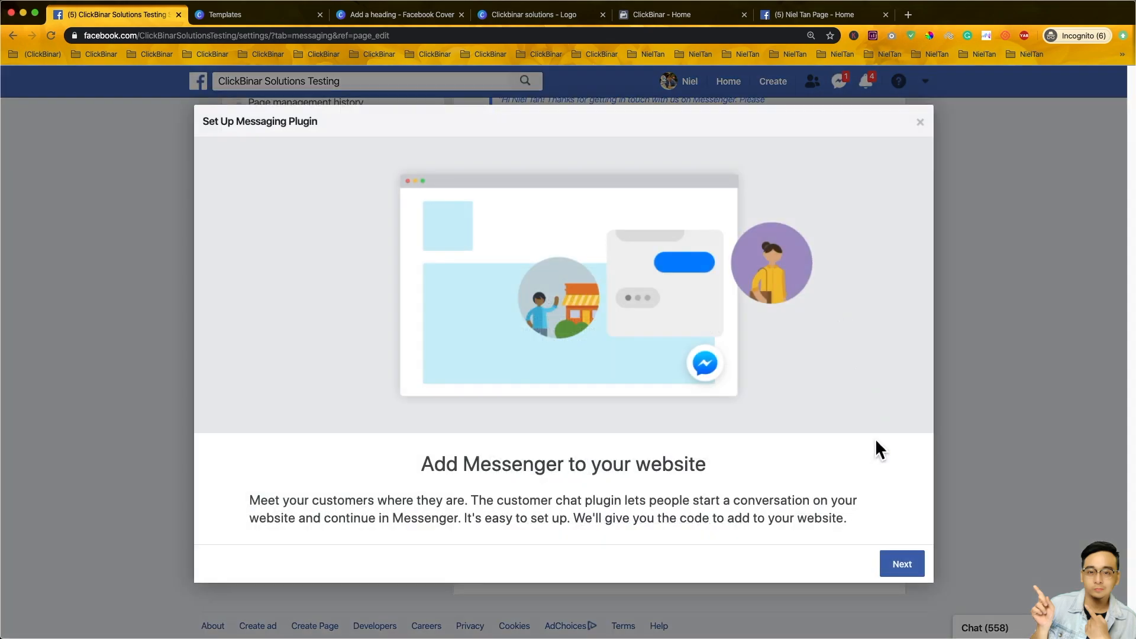
{"action": "left_click", "coordinate": [902, 565]}
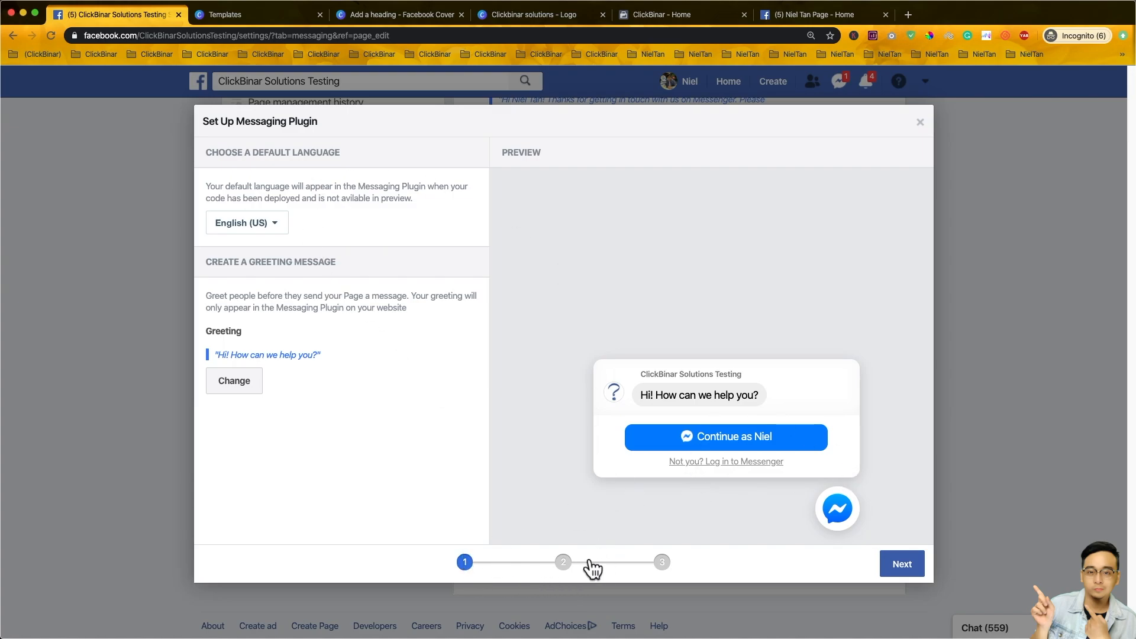
{"action": "left_click", "coordinate": [567, 561]}
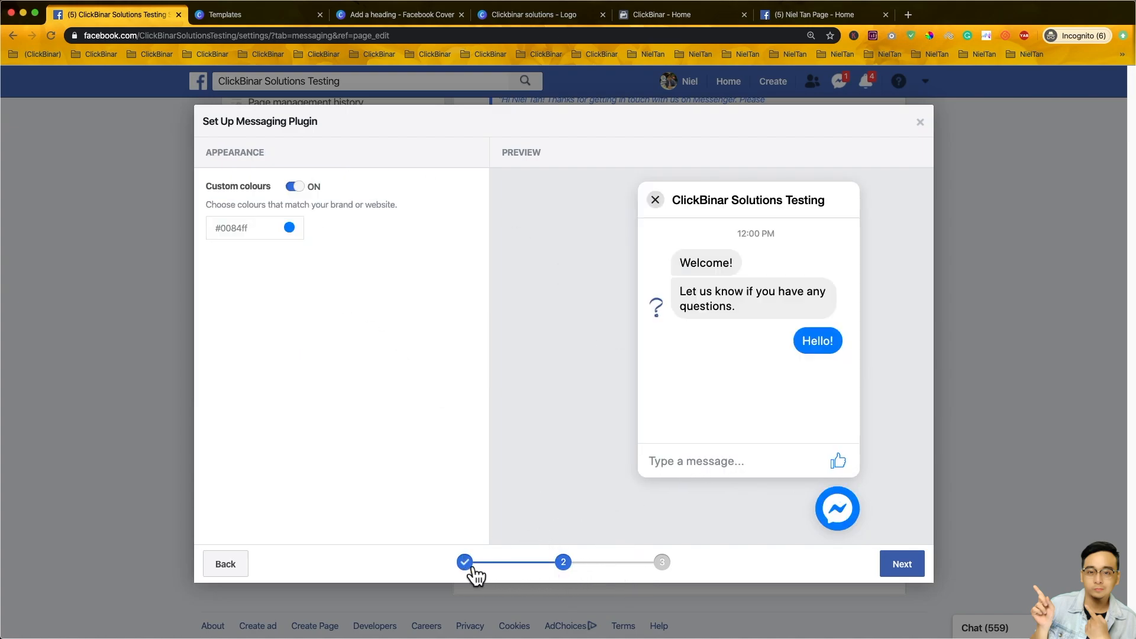
{"action": "left_click", "coordinate": [466, 563]}
{"action": "left_click", "coordinate": [567, 564]}
{"action": "left_click", "coordinate": [680, 570]}
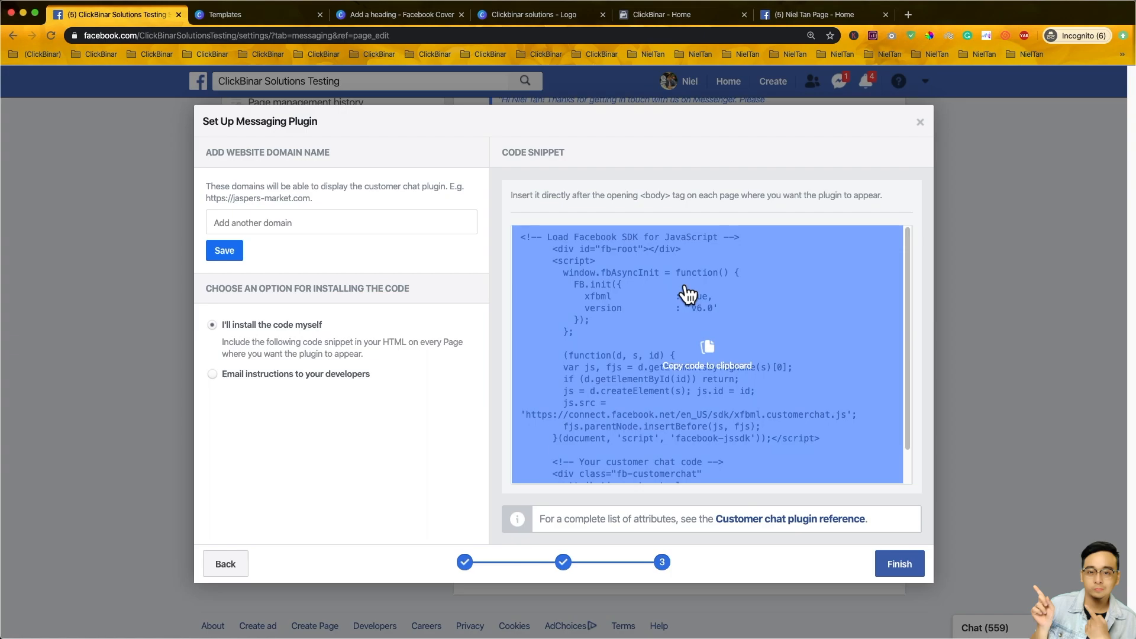
{"action": "left_click", "coordinate": [899, 565]}
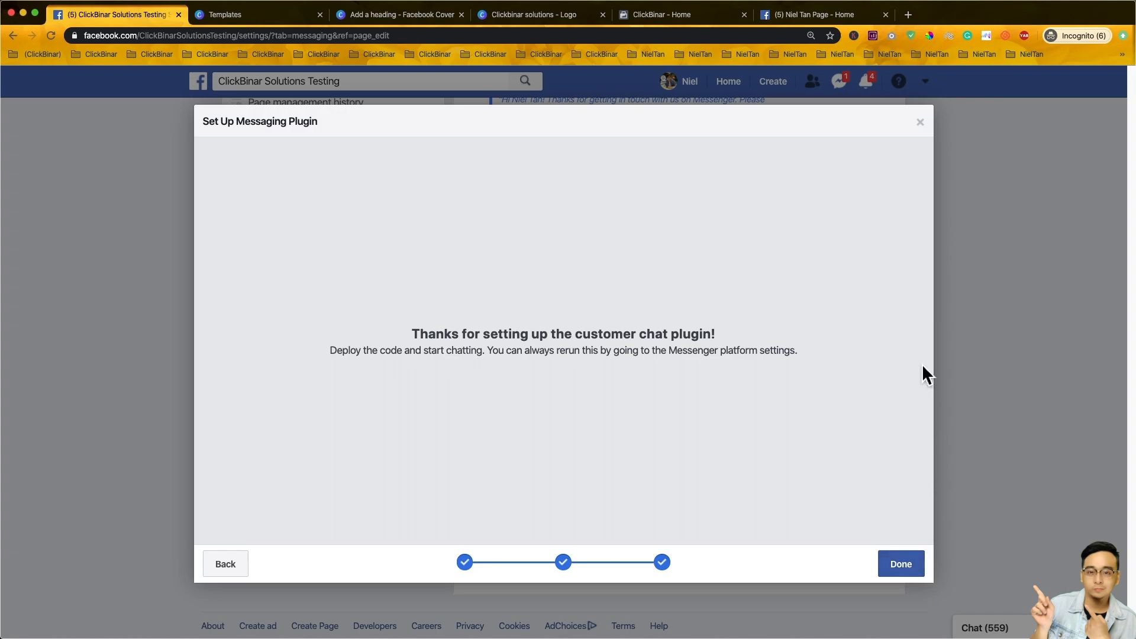
{"action": "left_click", "coordinate": [921, 566]}
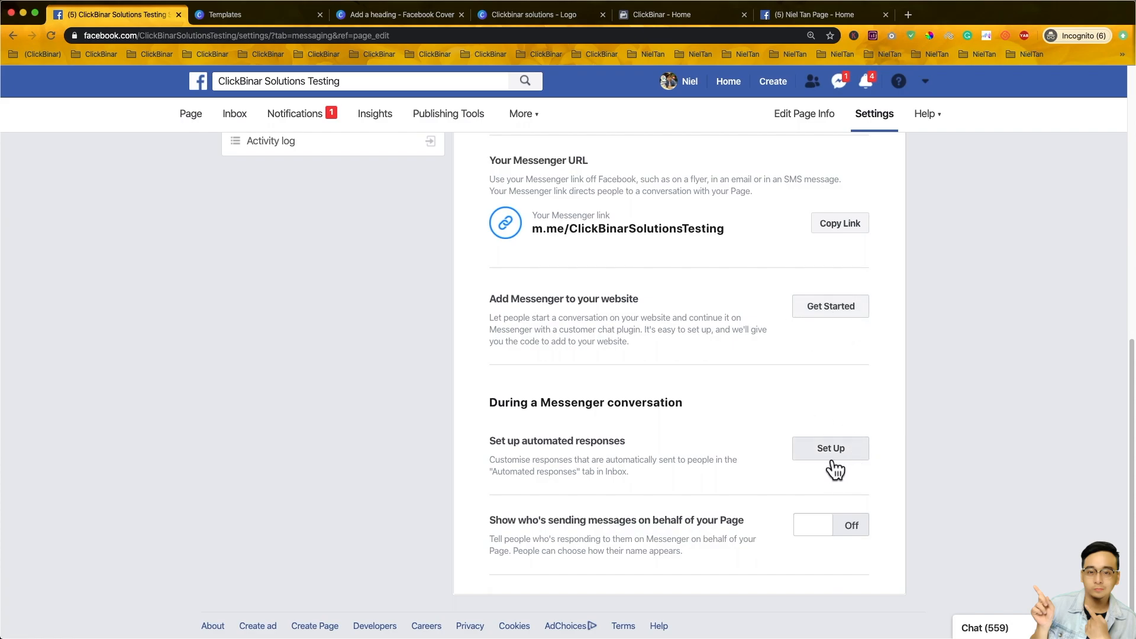
{"action": "scroll", "coordinate": [685, 463], "scroll_direction": "up", "scroll_amount": 3}
{"action": "scroll", "coordinate": [770, 438], "scroll_direction": "down", "scroll_amount": 4}
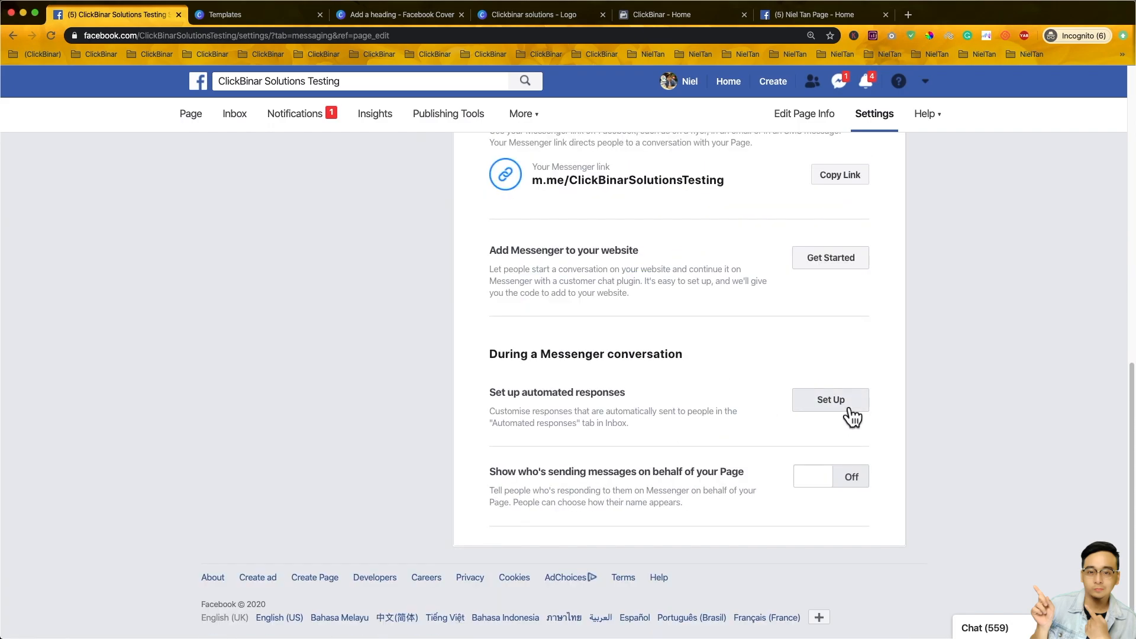
- Switch Instant reply on in automated responses and open Questions for potential customers for editing
{"action": "left_click", "coordinate": [852, 414]}
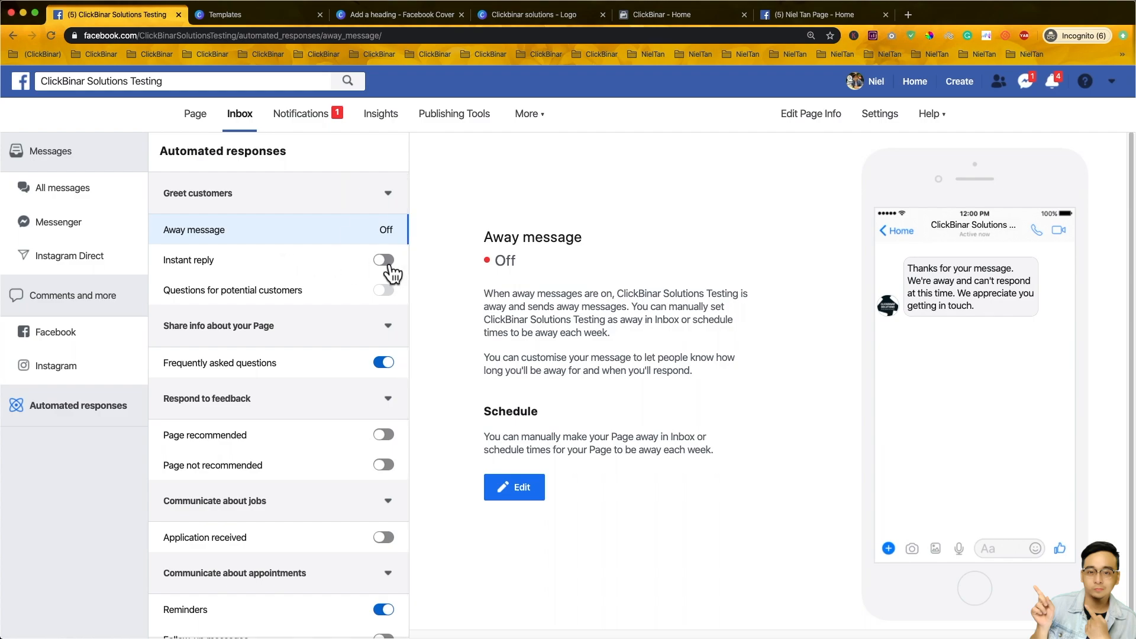
{"action": "left_click", "coordinate": [308, 261]}
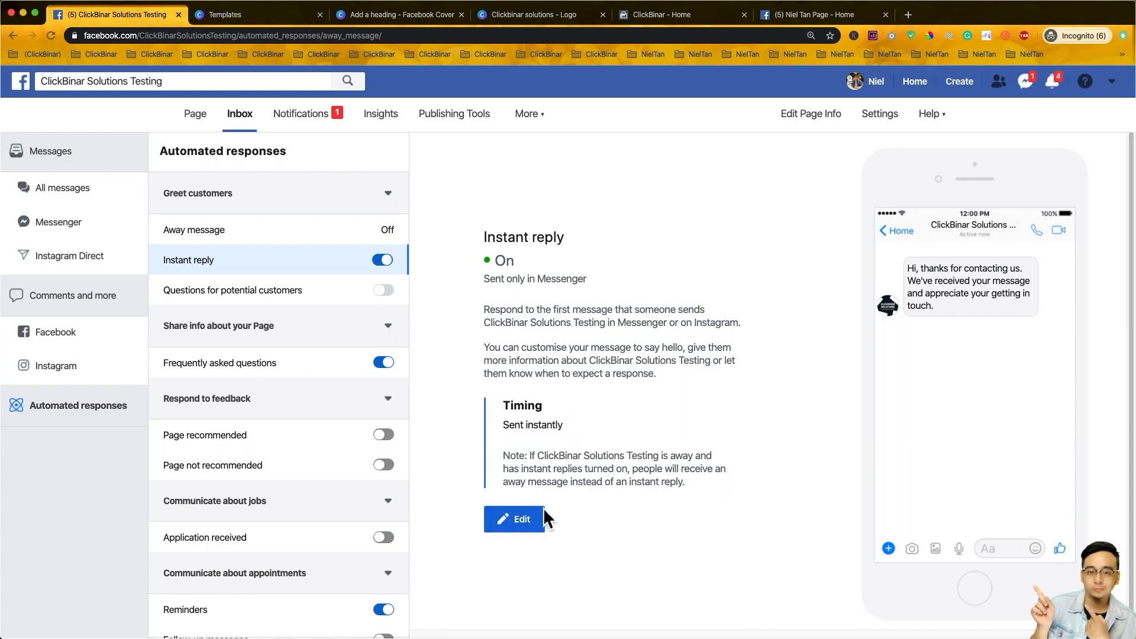
{"action": "left_click", "coordinate": [335, 296]}
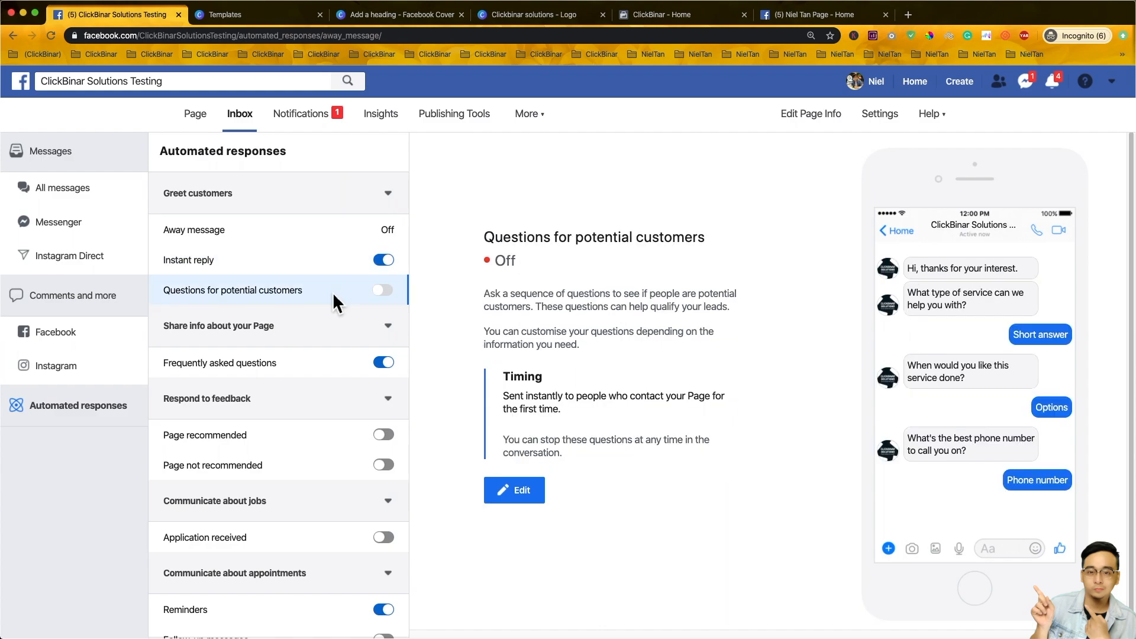
{"action": "left_click", "coordinate": [536, 491]}
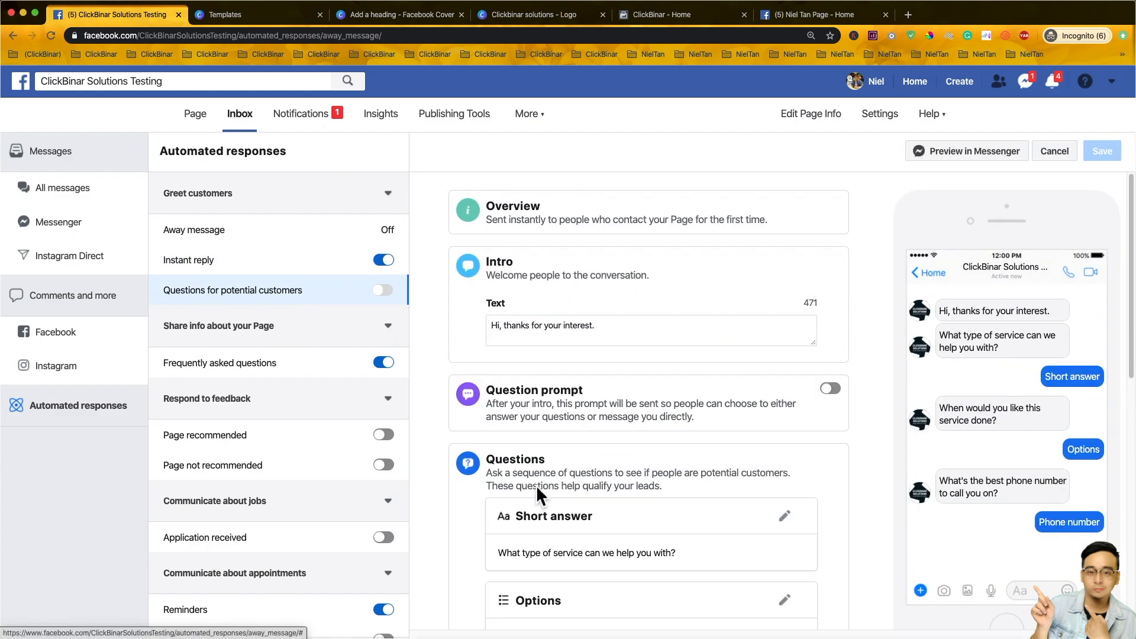
- Bring up the Frequently asked questions response and review its instant reply settings
{"action": "scroll", "coordinate": [632, 299], "scroll_direction": "down", "scroll_amount": 3}
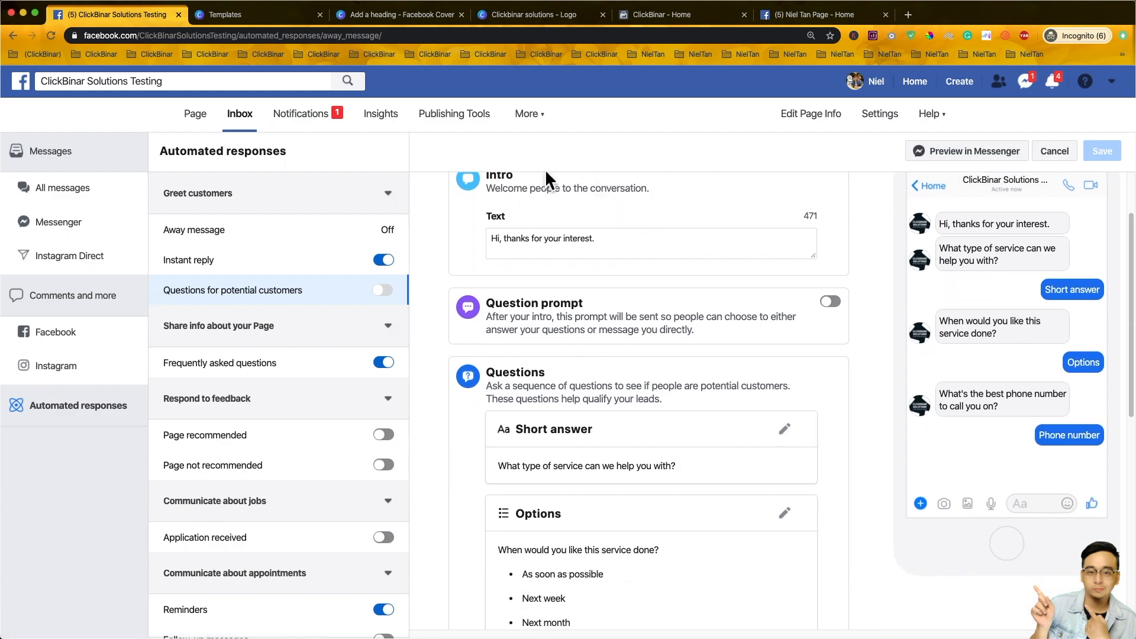
{"action": "scroll", "coordinate": [721, 421], "scroll_direction": "down", "scroll_amount": 10}
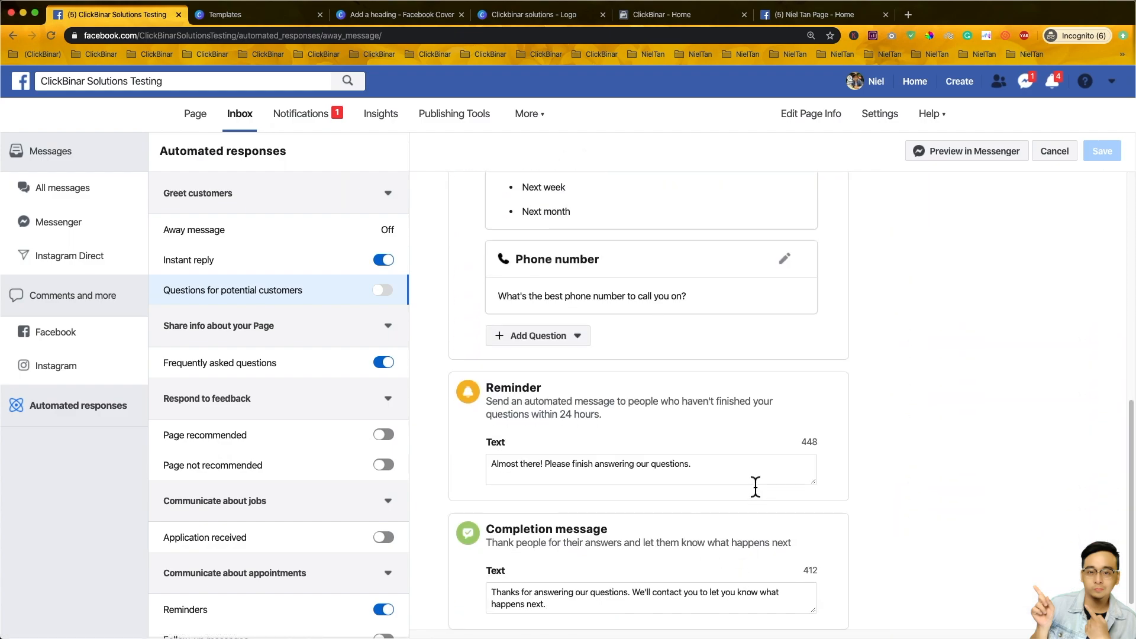
{"action": "scroll", "coordinate": [651, 331], "scroll_direction": "up", "scroll_amount": 12}
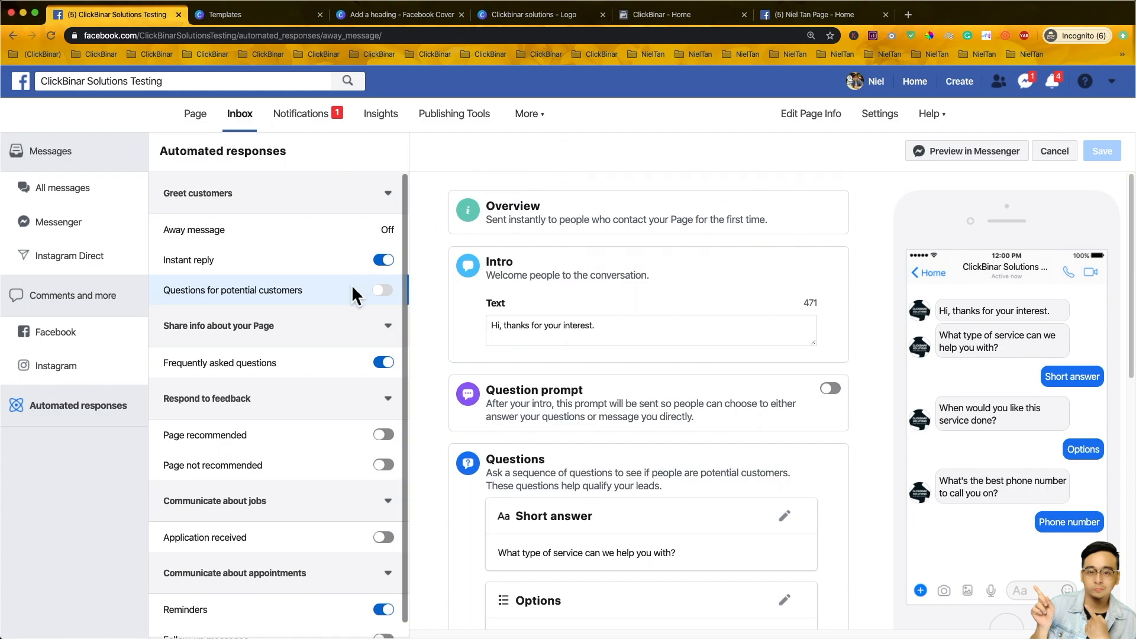
{"action": "left_click", "coordinate": [271, 369]}
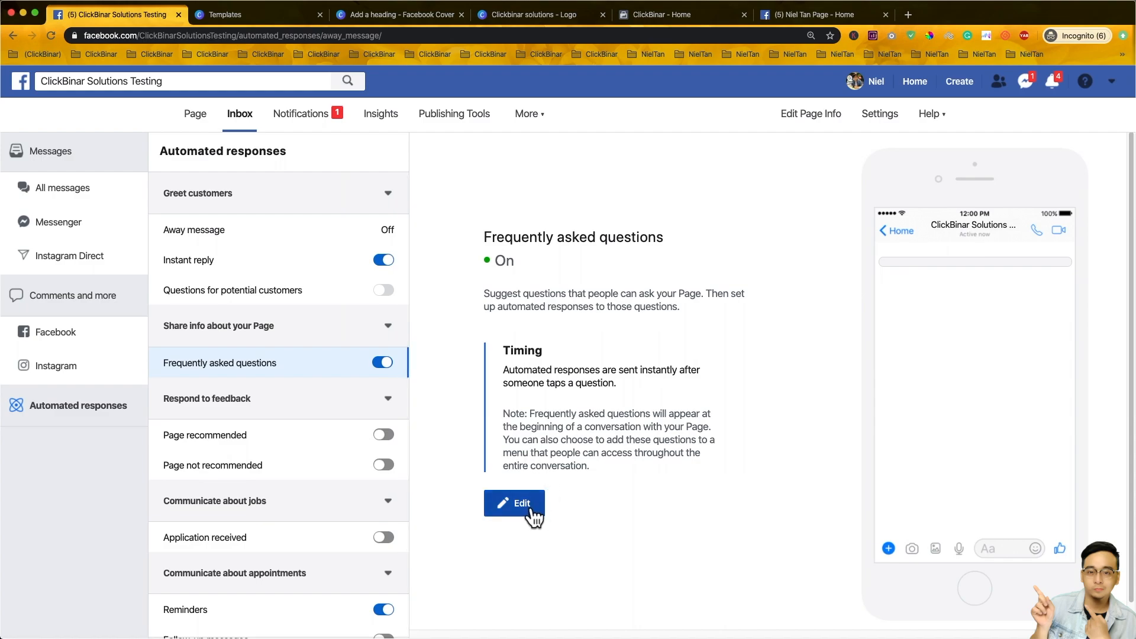
{"action": "scroll", "coordinate": [542, 468], "scroll_direction": "down", "scroll_amount": 2}
{"action": "scroll", "coordinate": [299, 363], "scroll_direction": "down", "scroll_amount": 1}
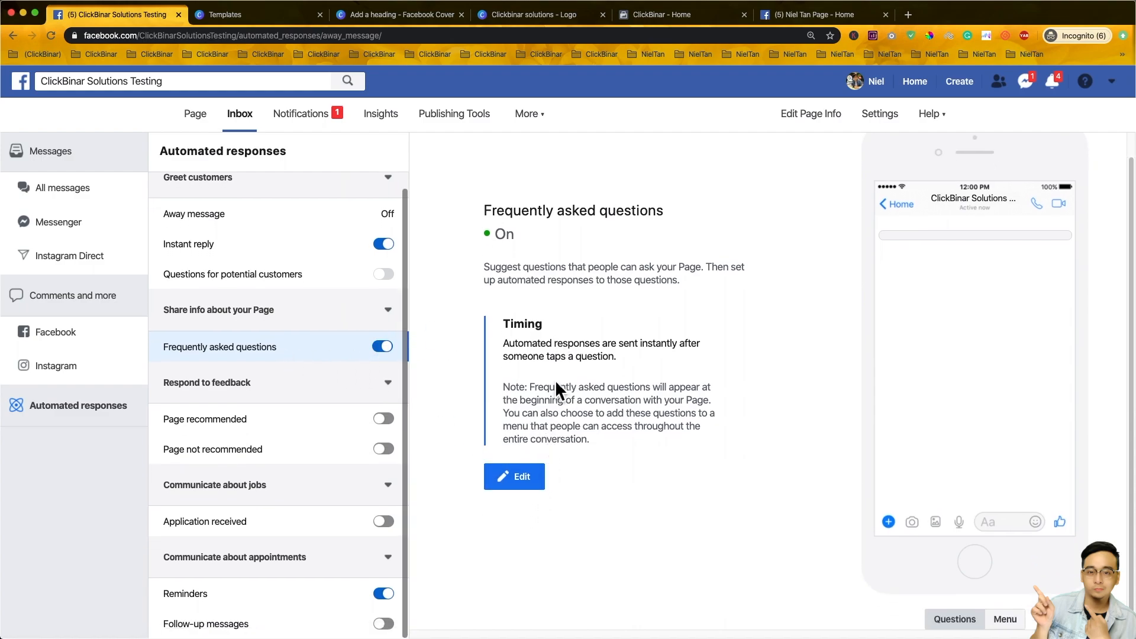
- Review the recommended, Application received and Reminders responses, then switch Follow-up messages on
{"action": "left_click", "coordinate": [270, 418]}
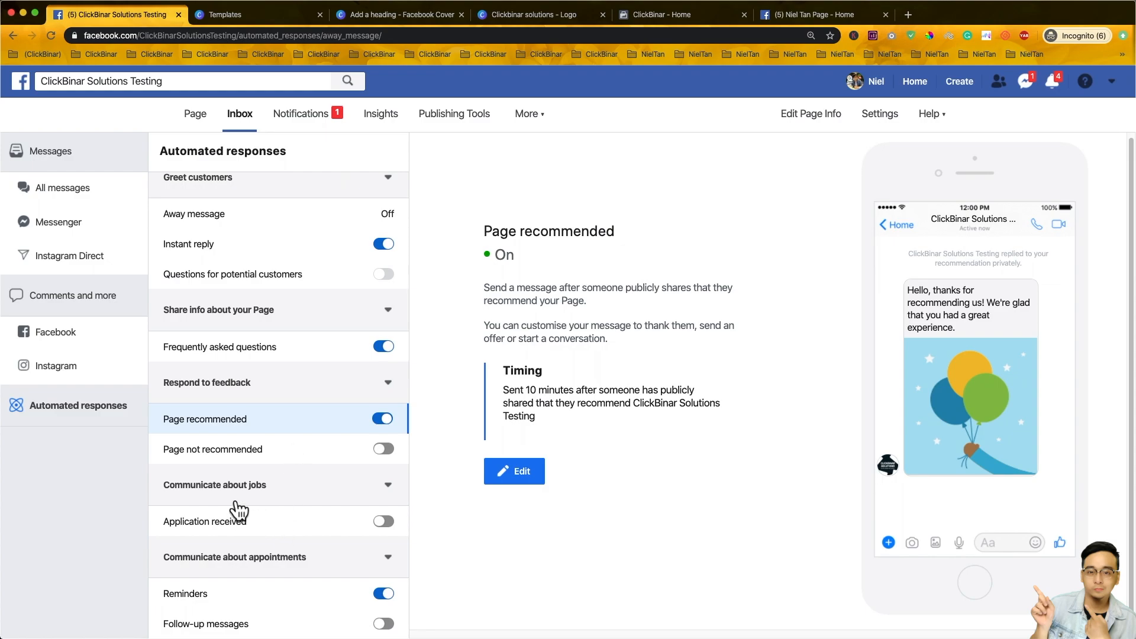
{"action": "left_click", "coordinate": [263, 527]}
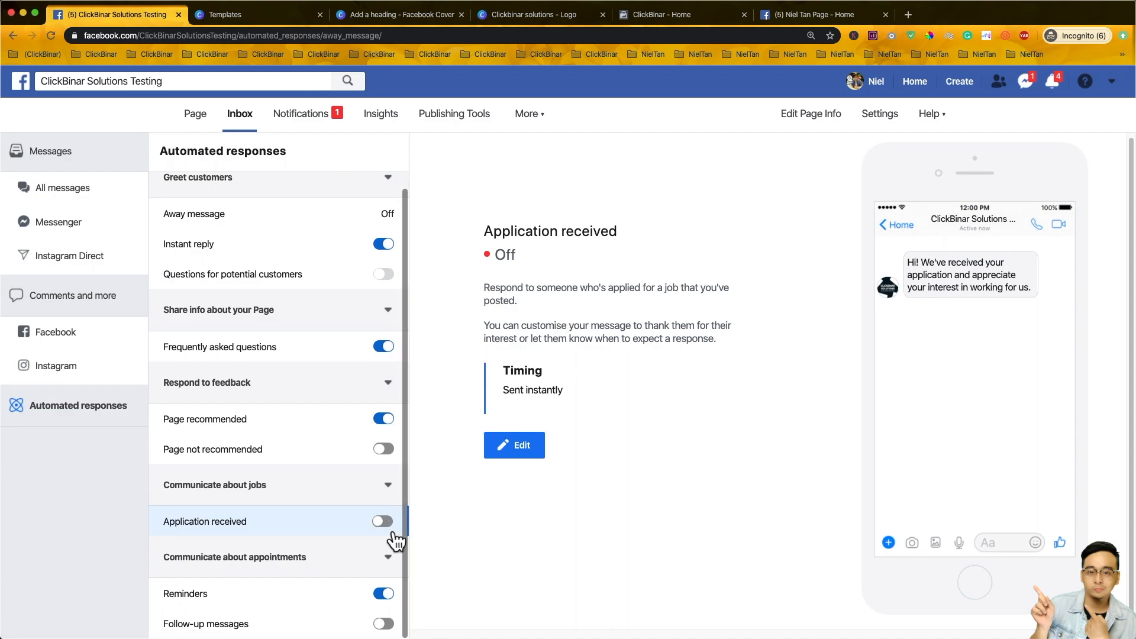
{"action": "left_click", "coordinate": [264, 598]}
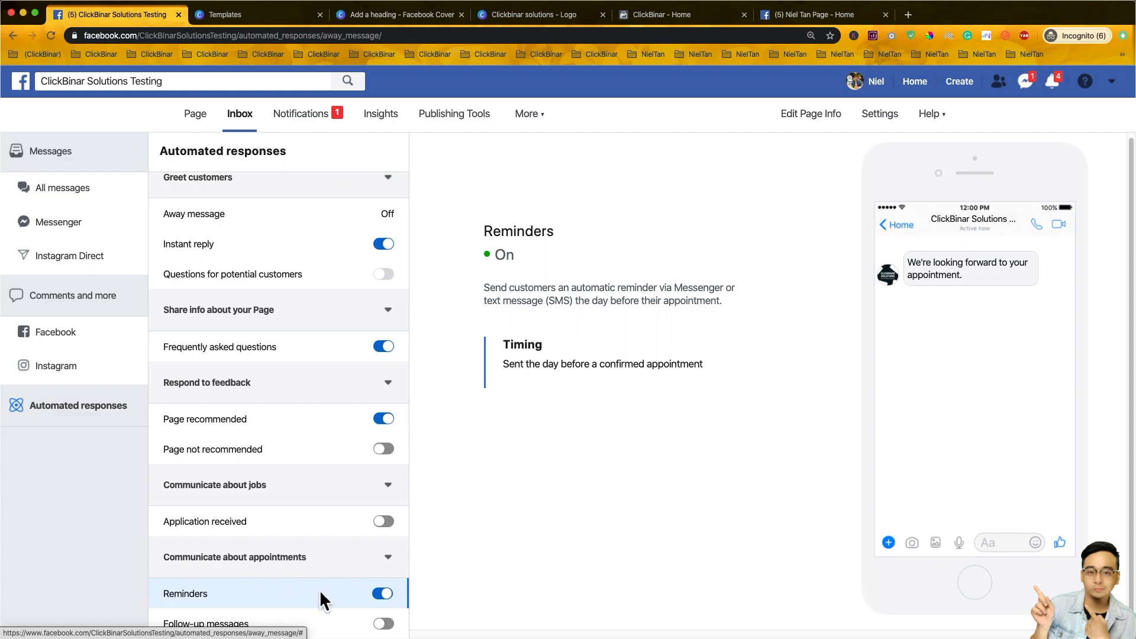
{"action": "left_click", "coordinate": [384, 626]}
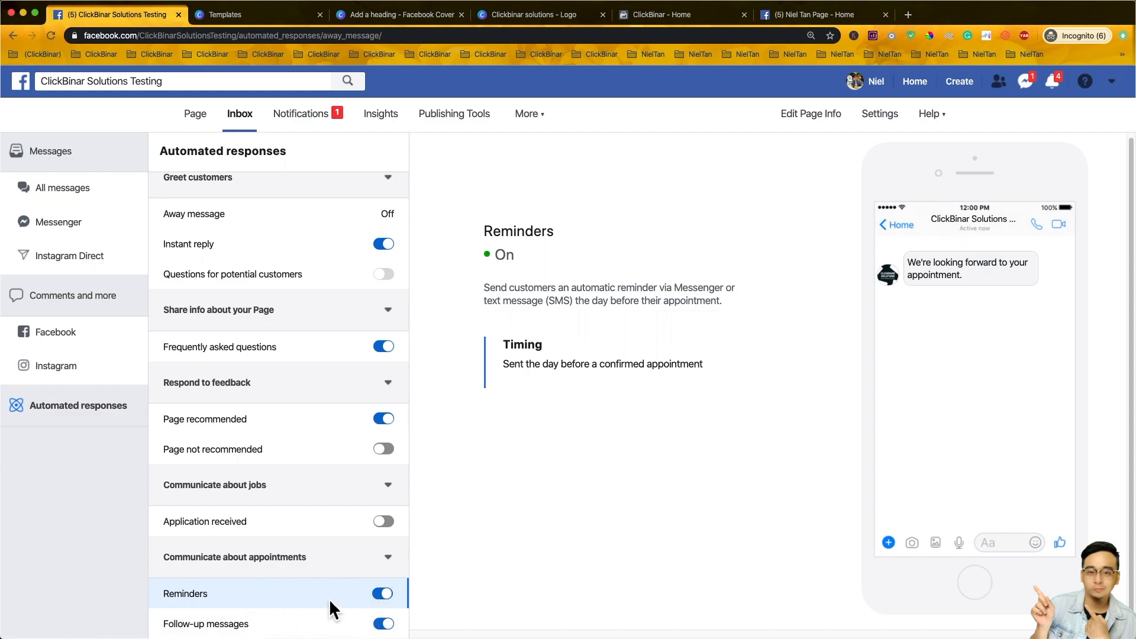
- Compare the Reminders and Follow-up messages descriptions, highlighting when each message is sent
{"action": "left_click_drag", "start_coordinate": [610, 301], "coordinate": [729, 311]}
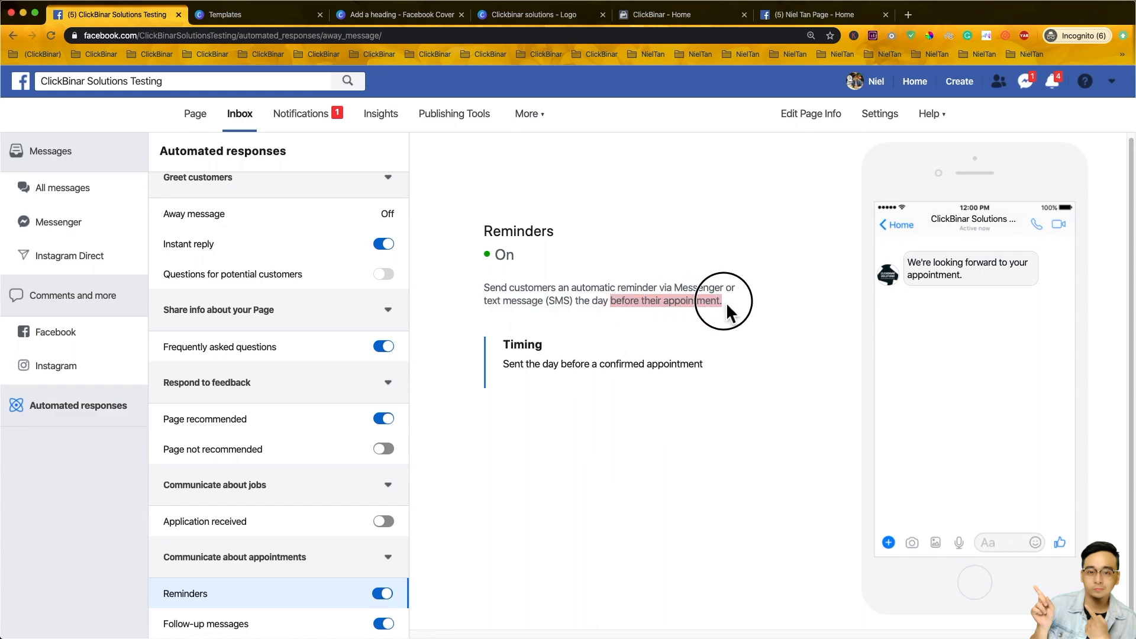
{"action": "left_click", "coordinate": [613, 306]}
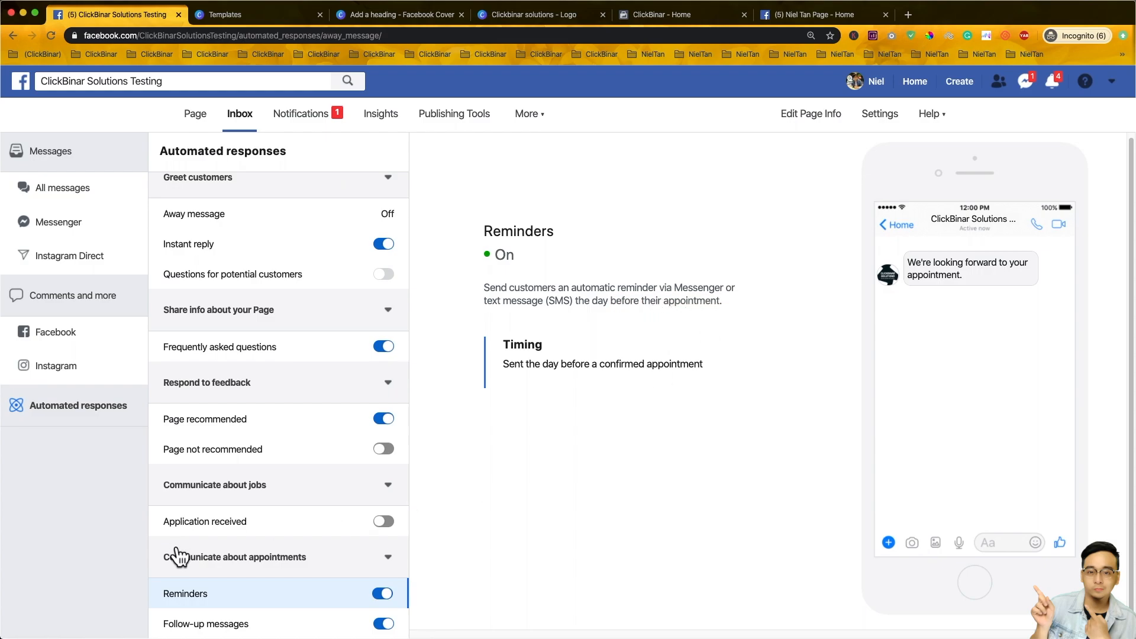
{"action": "left_click", "coordinate": [215, 622]}
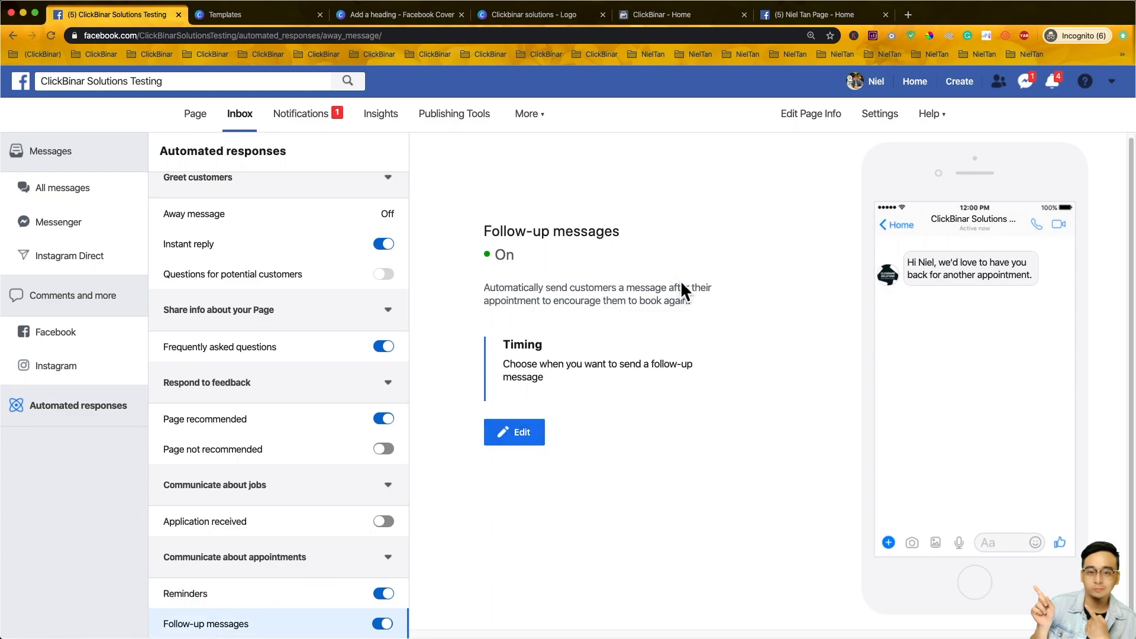
{"action": "left_click_drag", "start_coordinate": [580, 286], "coordinate": [696, 303]}
{"action": "left_click", "coordinate": [235, 597]}
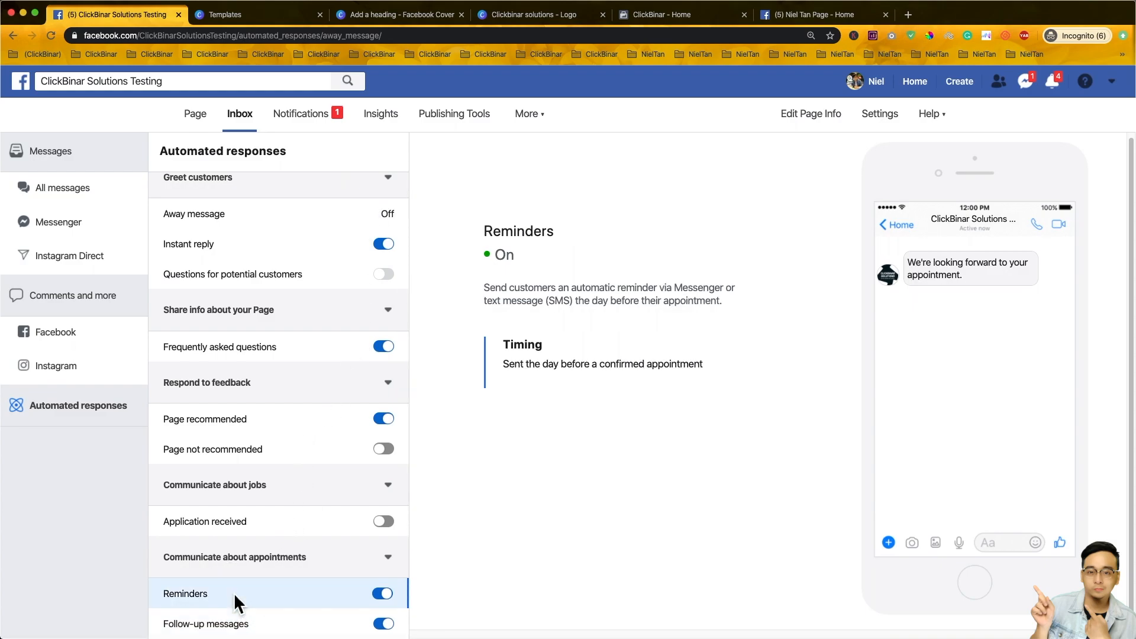
{"action": "left_click", "coordinate": [247, 626]}
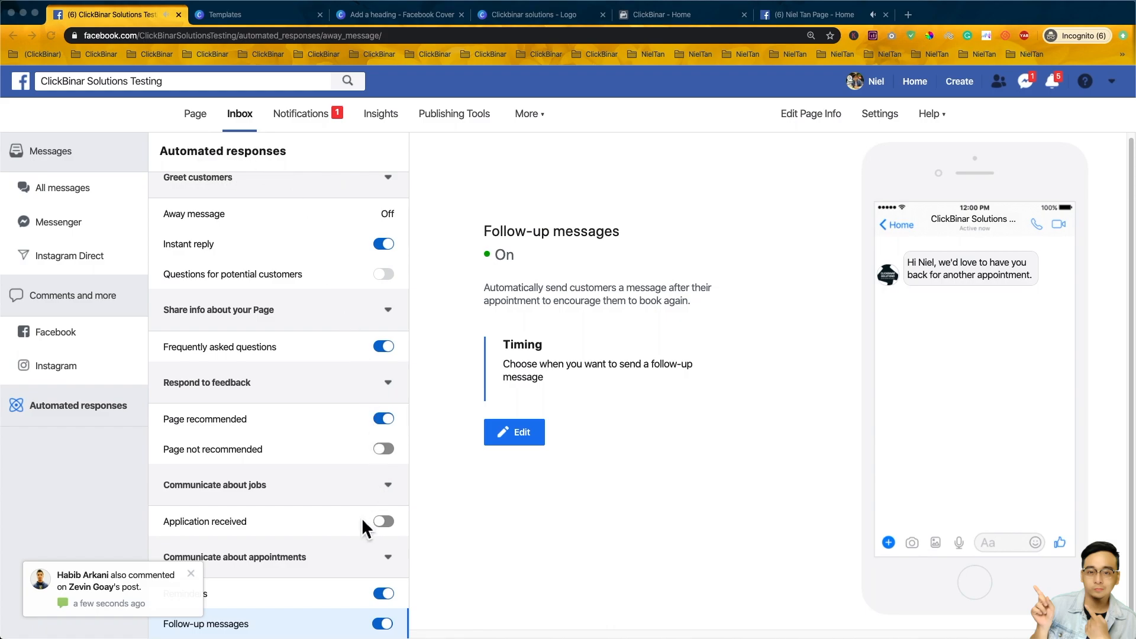
- In Templates and tabs settings, hide the Shop tab and save
{"action": "left_click", "coordinate": [897, 116]}
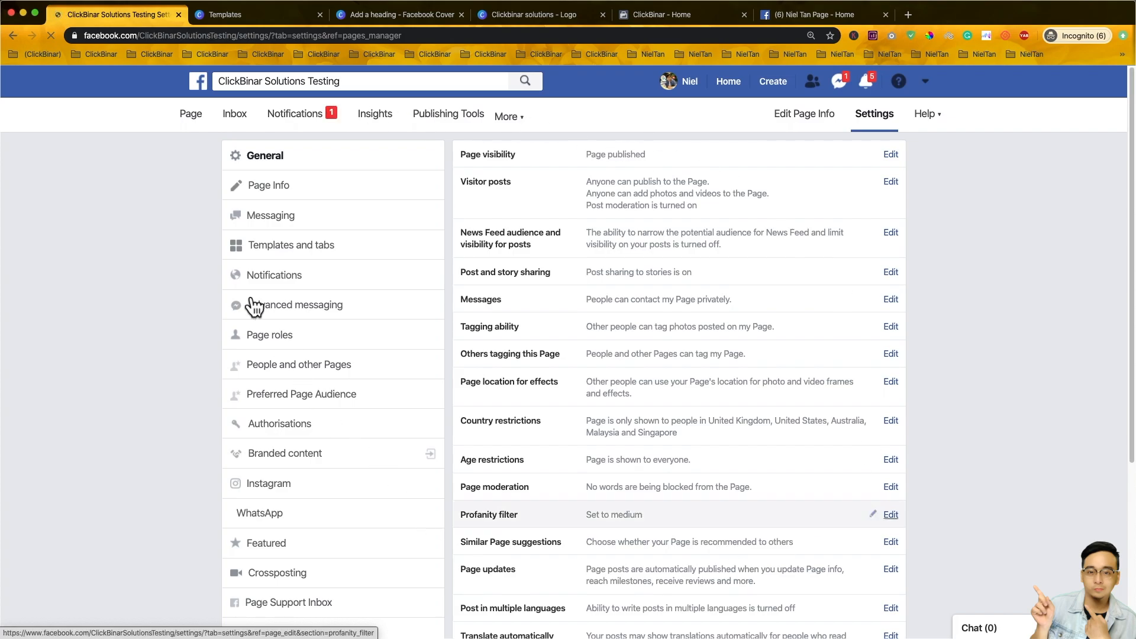
{"action": "left_click", "coordinate": [306, 248]}
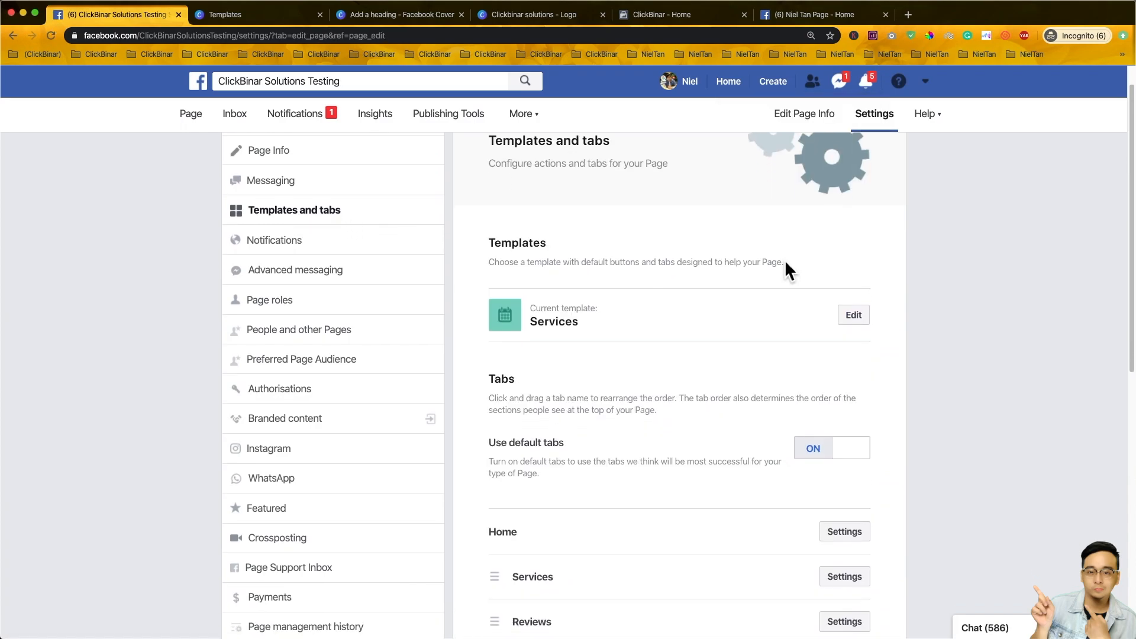
{"action": "scroll", "coordinate": [785, 263], "scroll_direction": "down", "scroll_amount": 5}
{"action": "scroll", "coordinate": [785, 261], "scroll_direction": "down", "scroll_amount": 3}
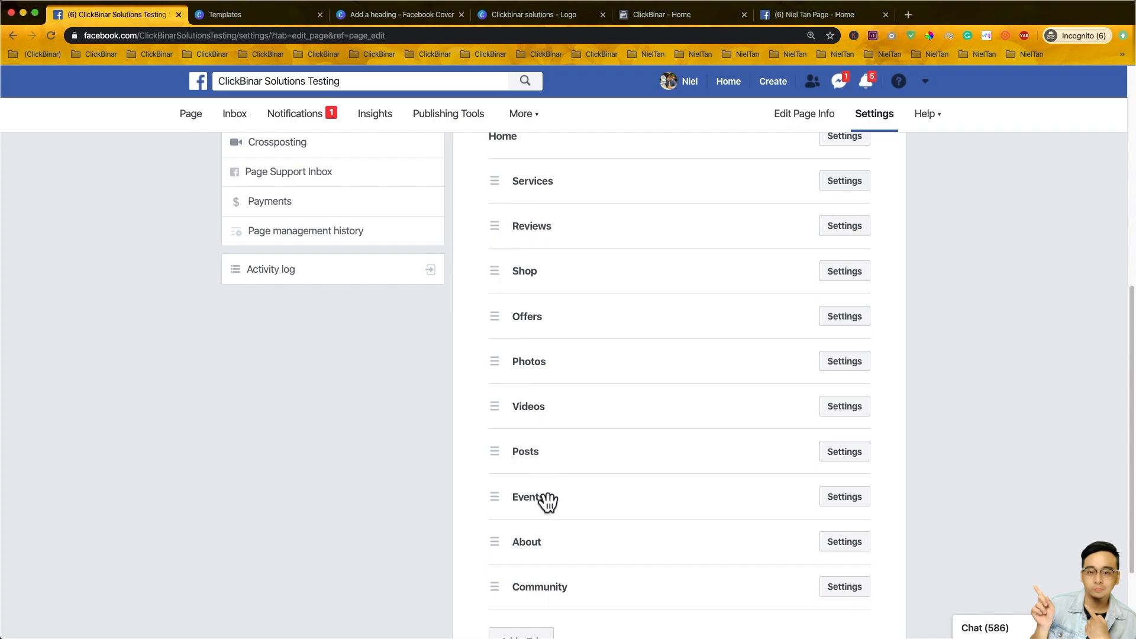
{"action": "scroll", "coordinate": [829, 372], "scroll_direction": "up", "scroll_amount": 3}
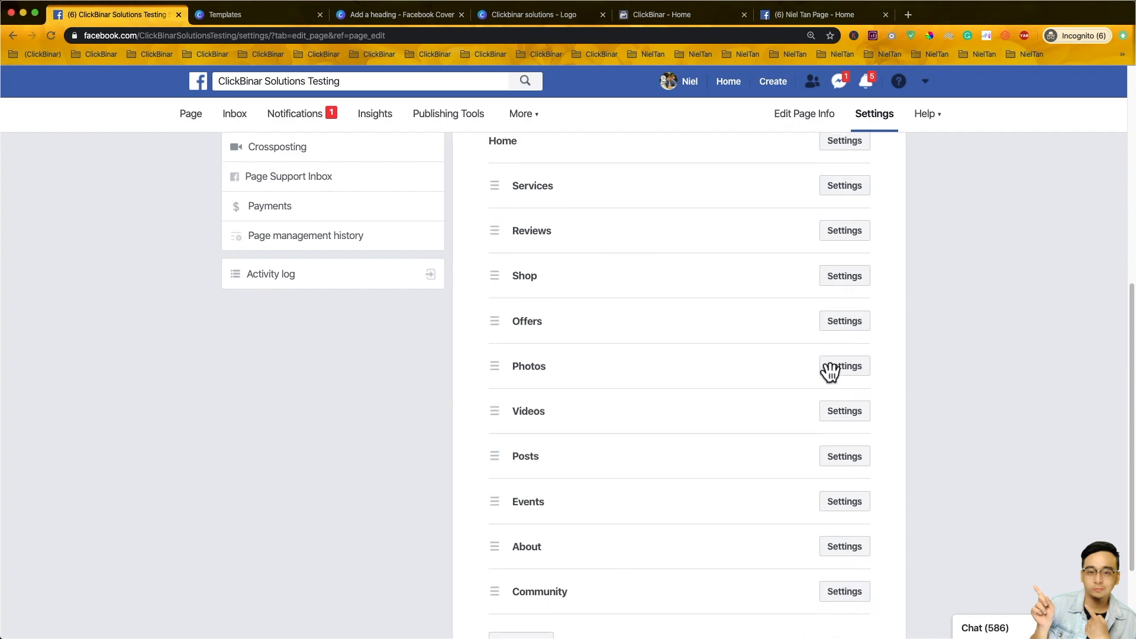
{"action": "scroll", "coordinate": [827, 379], "scroll_direction": "down", "scroll_amount": 3}
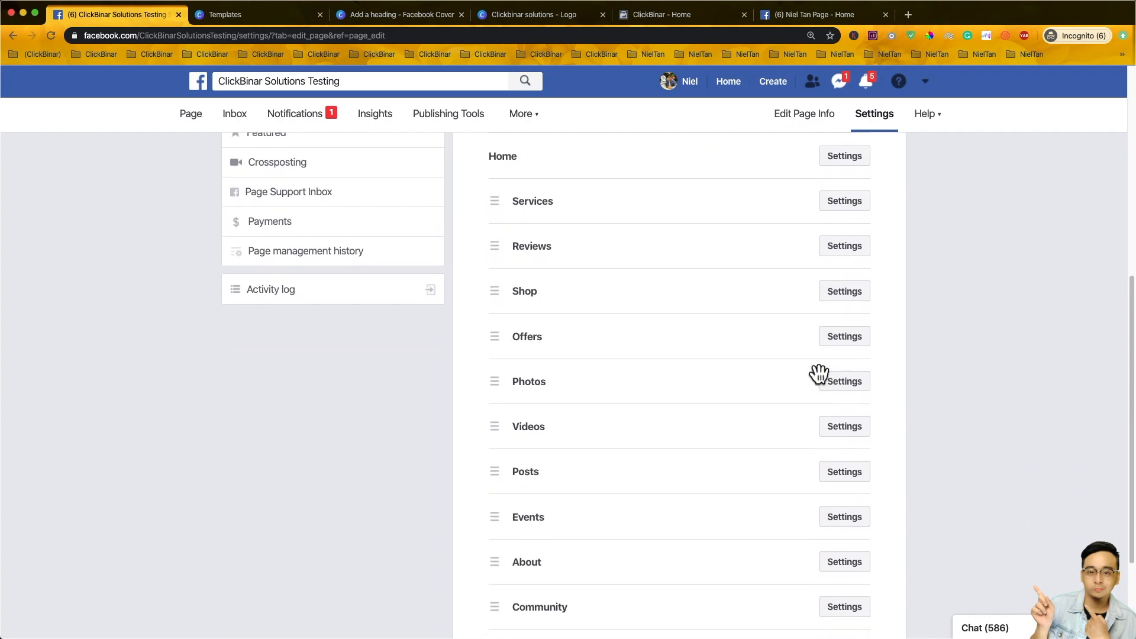
{"action": "left_click", "coordinate": [852, 301]}
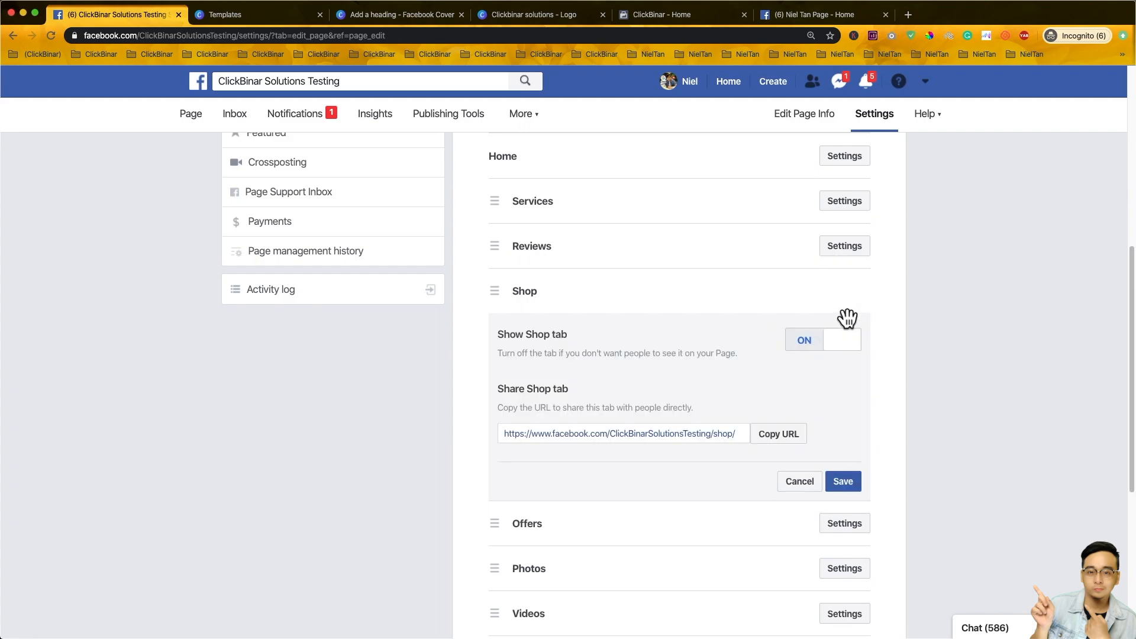
{"action": "left_click", "coordinate": [823, 349]}
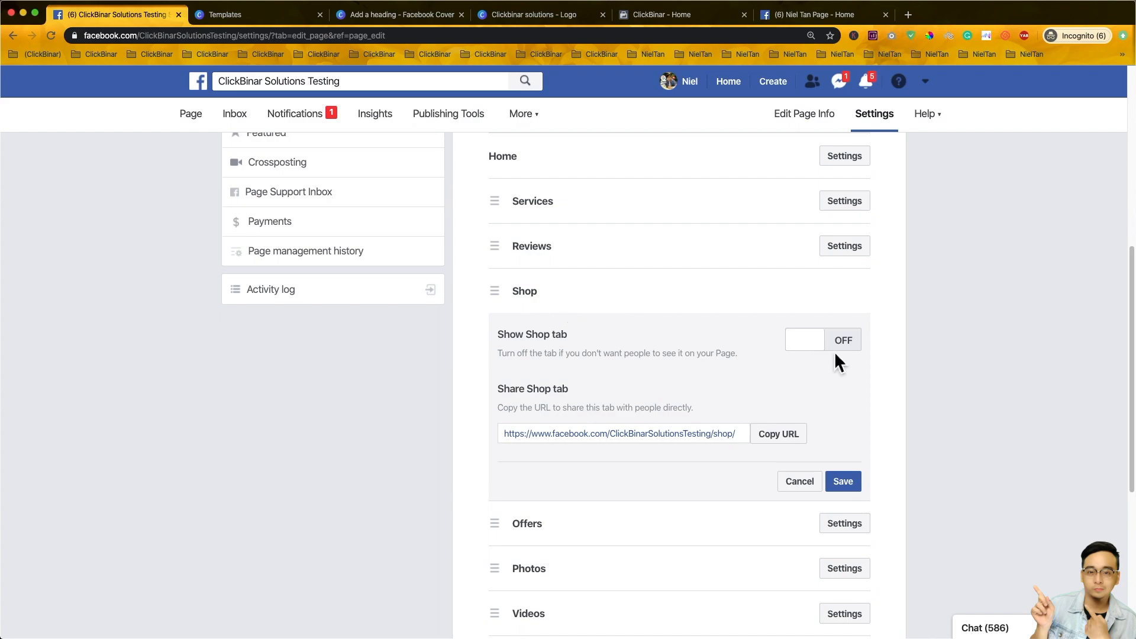
{"action": "left_click", "coordinate": [852, 484]}
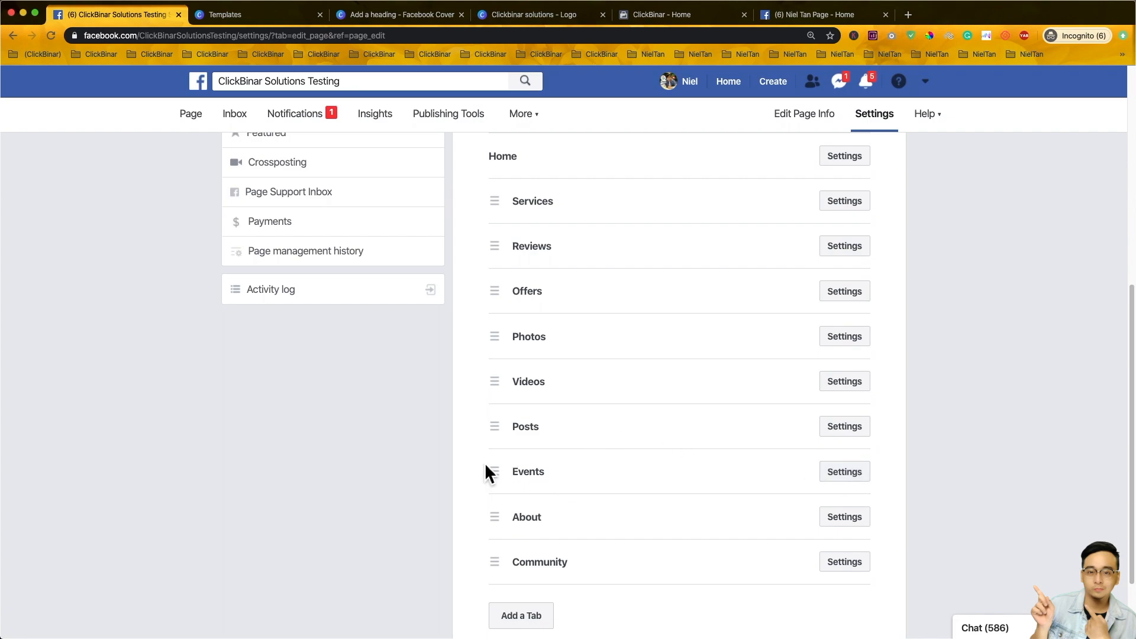
- Turn off the Events tab's Show tab toggle and save
{"action": "left_click", "coordinate": [842, 477]}
{"action": "left_click", "coordinate": [834, 527]}
{"action": "scroll", "coordinate": [835, 530], "scroll_direction": "down", "scroll_amount": 3}
{"action": "left_click", "coordinate": [844, 556]}
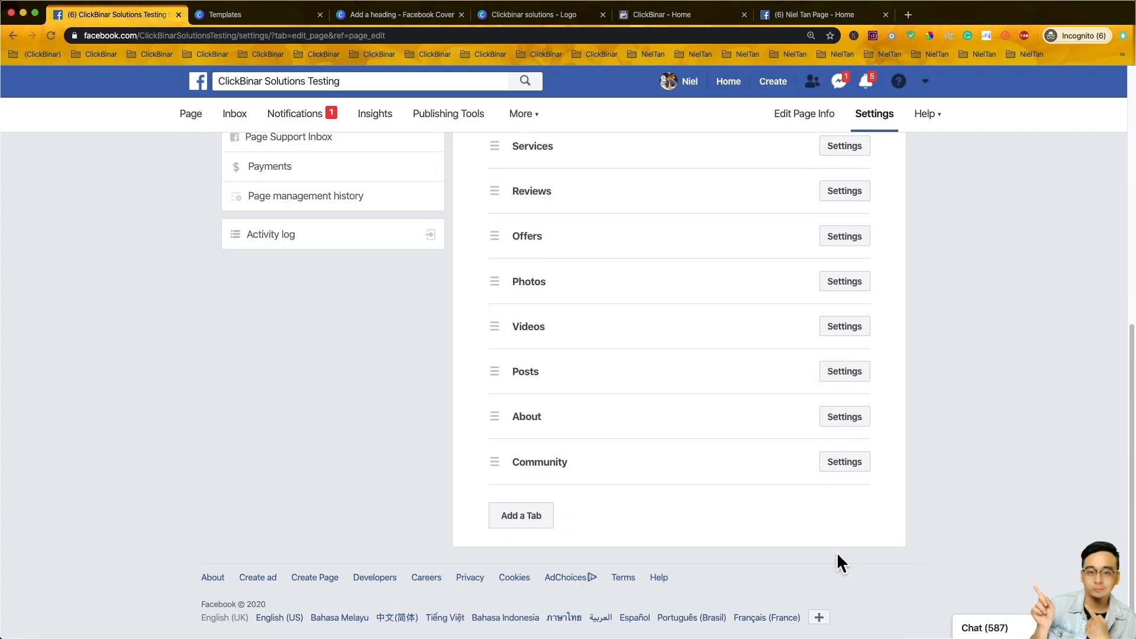
- Look over the Community tab's settings and close them unchanged
{"action": "left_click", "coordinate": [842, 466]}
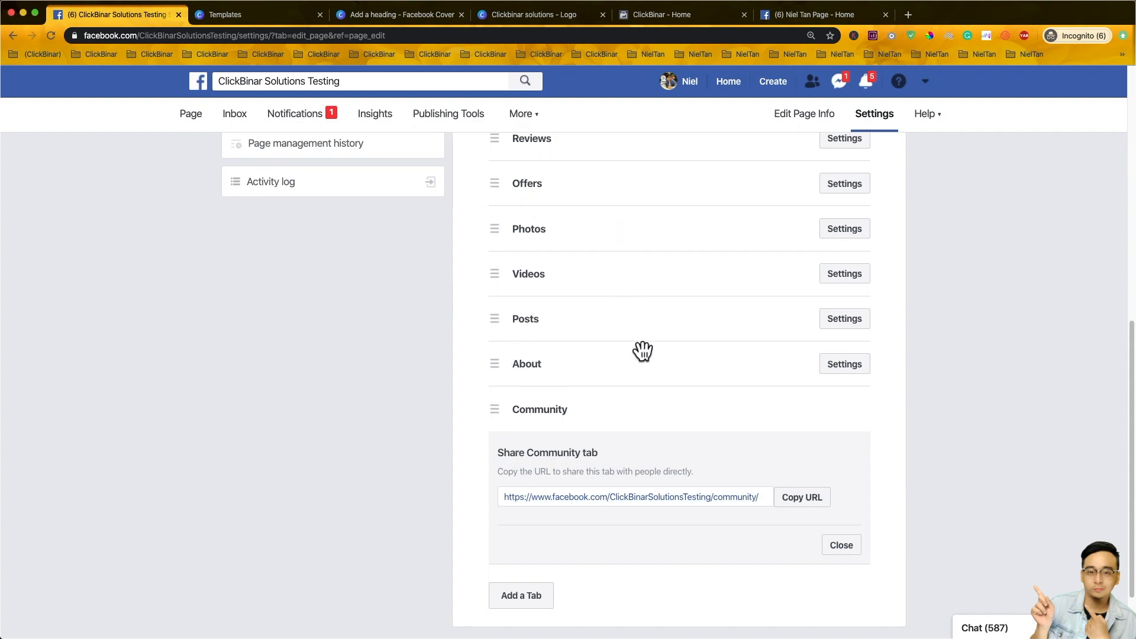
{"action": "scroll", "coordinate": [642, 352], "scroll_direction": "up", "scroll_amount": 3}
{"action": "scroll", "coordinate": [630, 449], "scroll_direction": "down", "scroll_amount": 1}
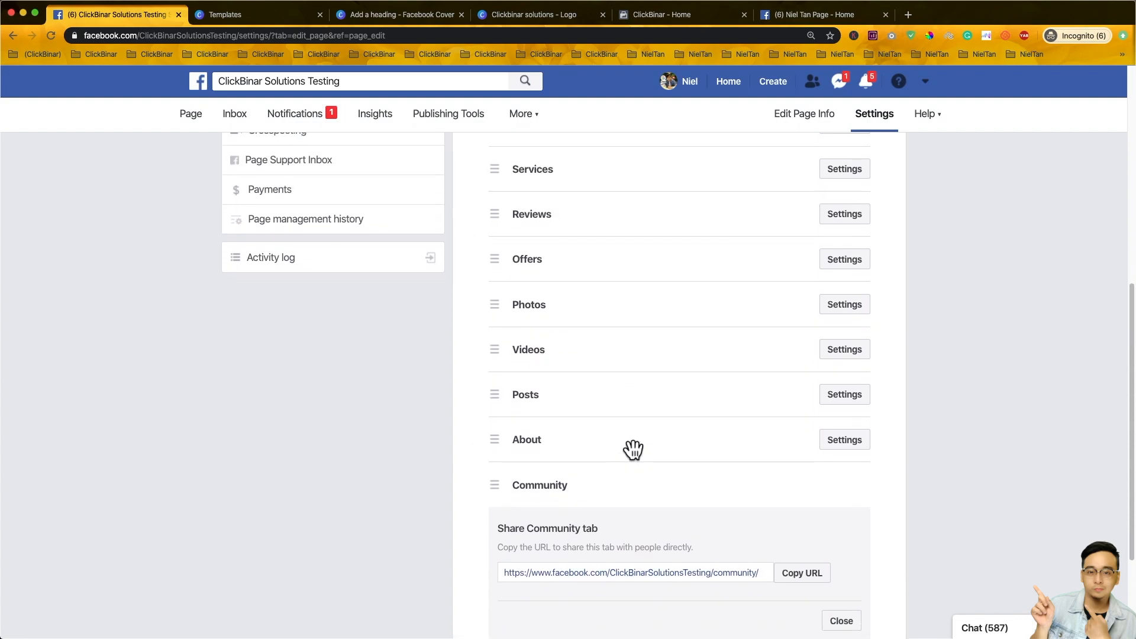
{"action": "scroll", "coordinate": [616, 509], "scroll_direction": "down", "scroll_amount": 1}
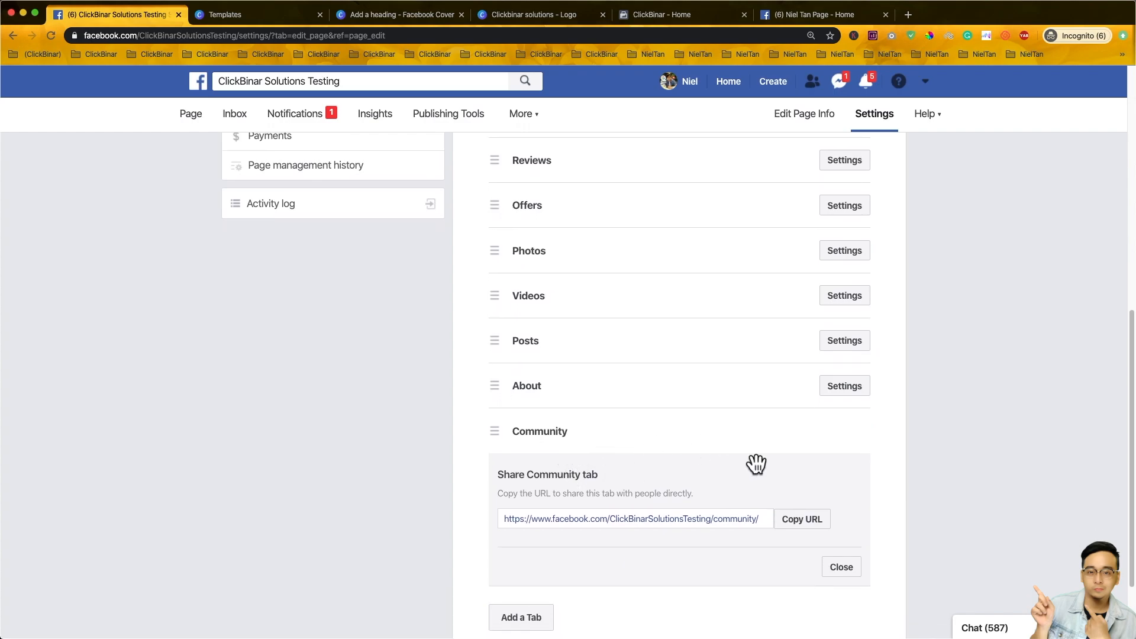
{"action": "left_click", "coordinate": [842, 569]}
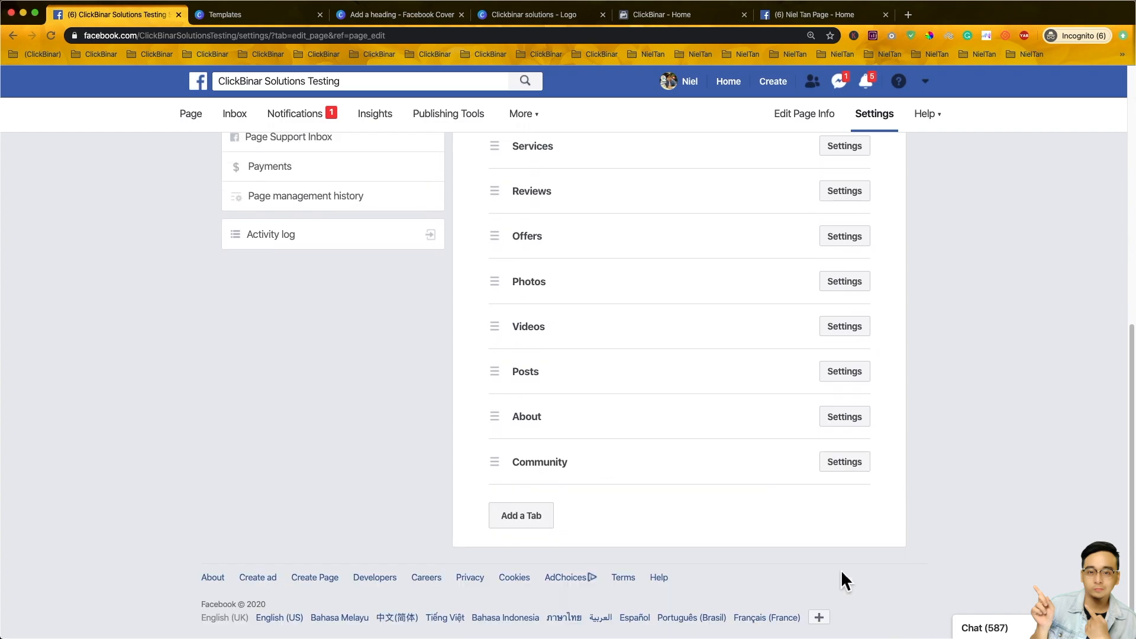
- Add the Live tab from the list of available tabs and close the list
{"action": "left_click", "coordinate": [537, 518]}
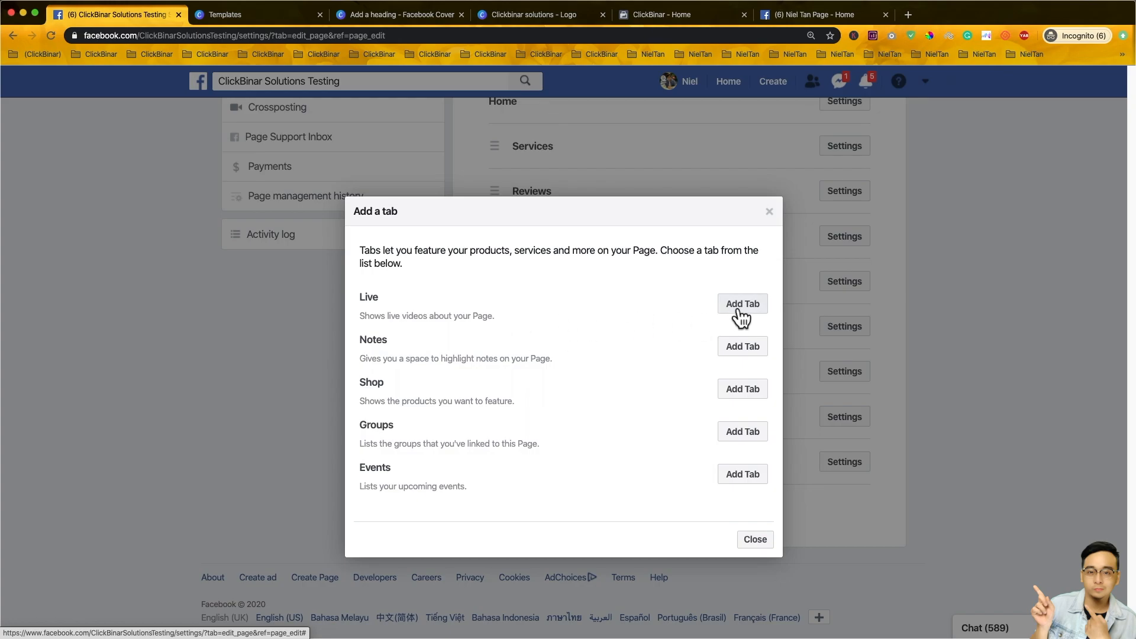
{"action": "left_click", "coordinate": [751, 305]}
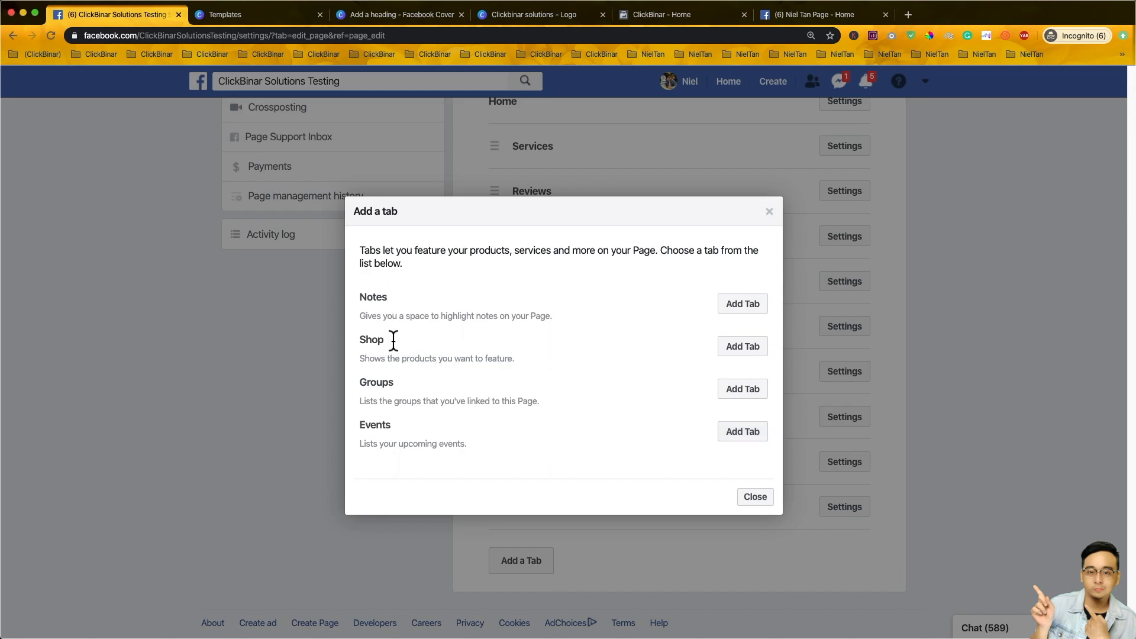
{"action": "left_click", "coordinate": [755, 496]}
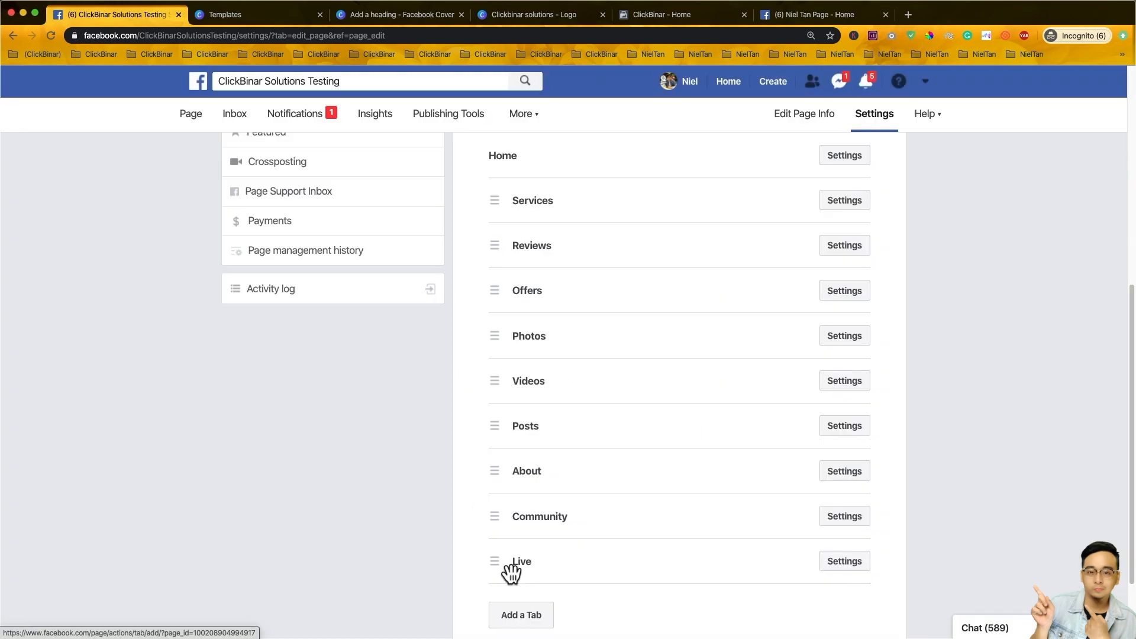
- Move Live under Offers, About under Home, and Reviews to the bottom after Community
{"action": "left_click", "coordinate": [508, 574]}
{"action": "left_click_drag", "start_coordinate": [509, 572], "coordinate": [502, 363]}
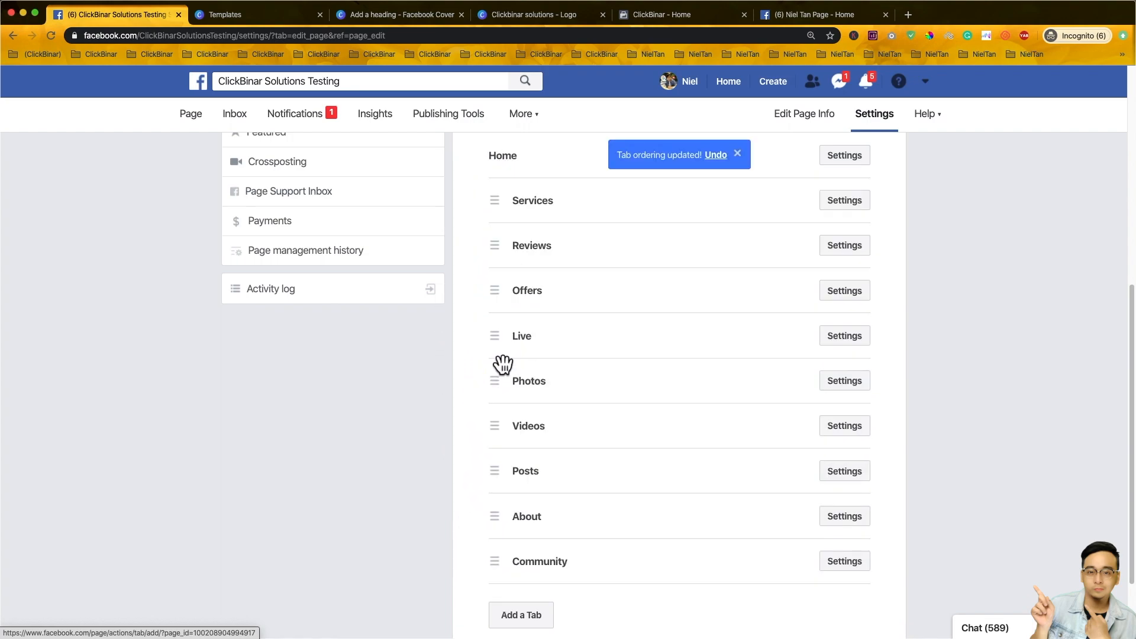
{"action": "left_click_drag", "start_coordinate": [510, 515], "coordinate": [482, 204]}
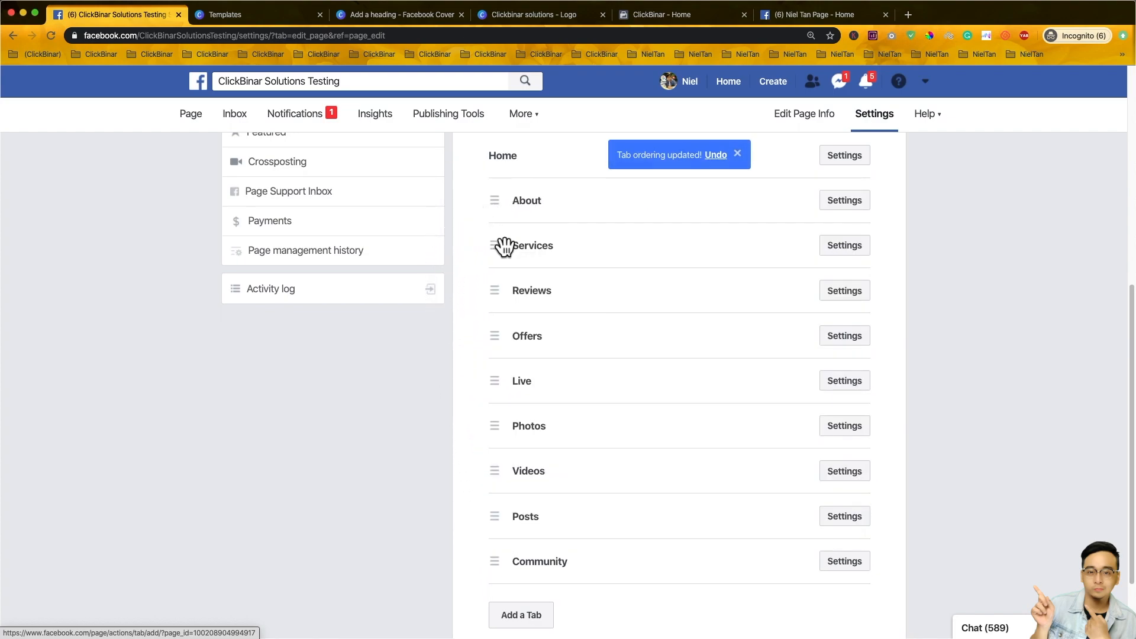
{"action": "mouse_move", "coordinate": [507, 290]}
{"action": "left_mouse_down"}
{"action": "mouse_move", "coordinate": [518, 534]}
{"action": "mouse_move", "coordinate": [500, 578]}
{"action": "left_mouse_up"}
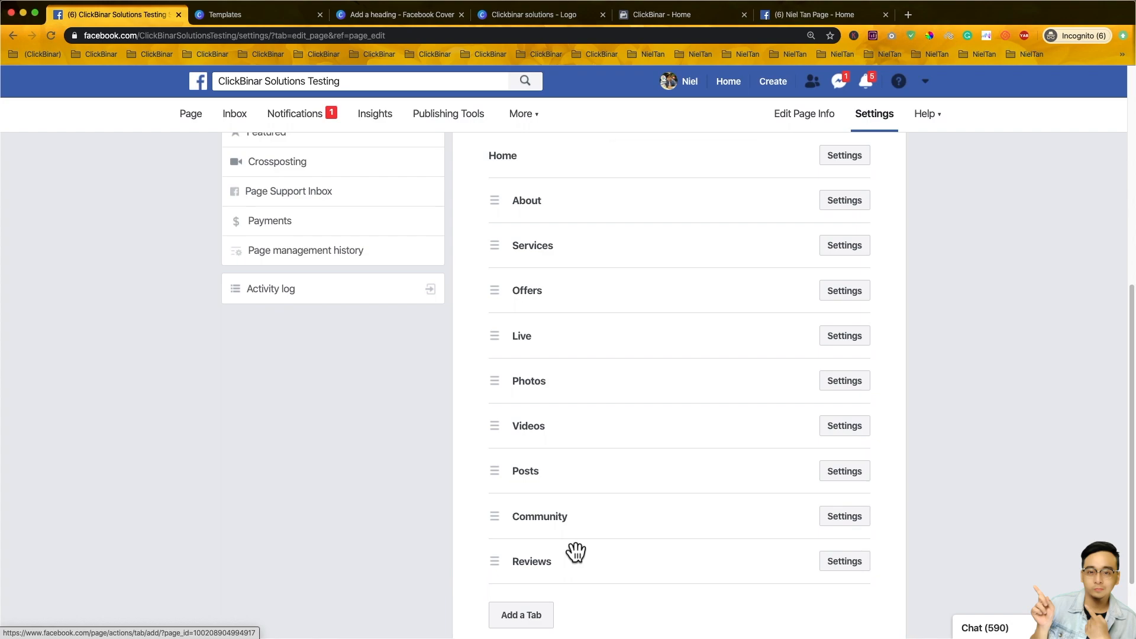
{"action": "scroll", "coordinate": [396, 438], "scroll_direction": "up", "scroll_amount": 7}
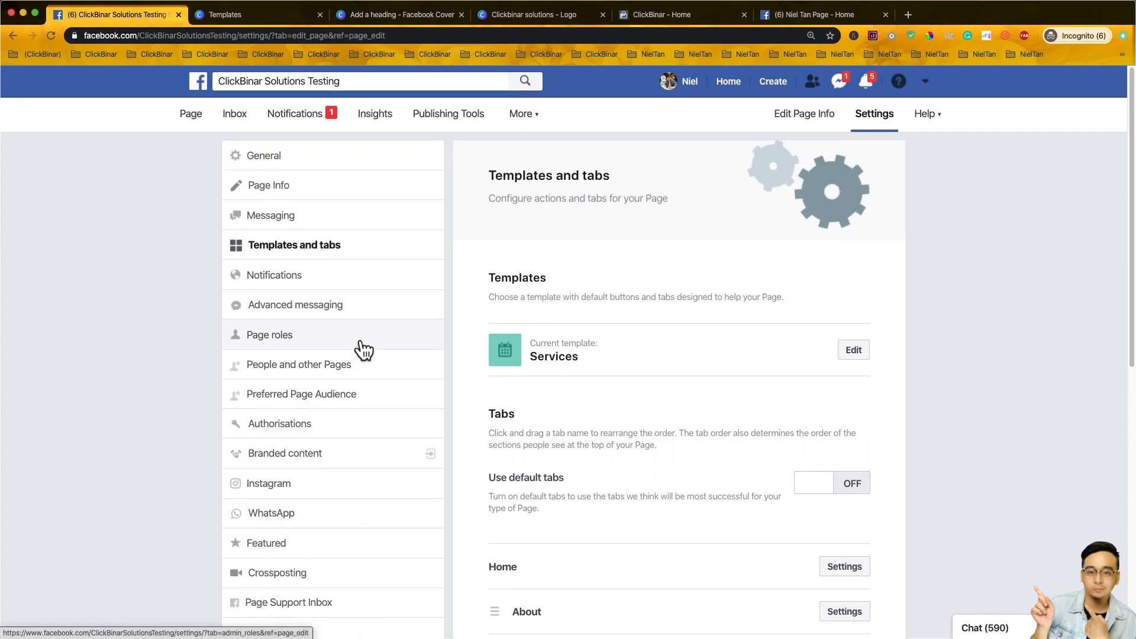
{"action": "left_click", "coordinate": [360, 347]}
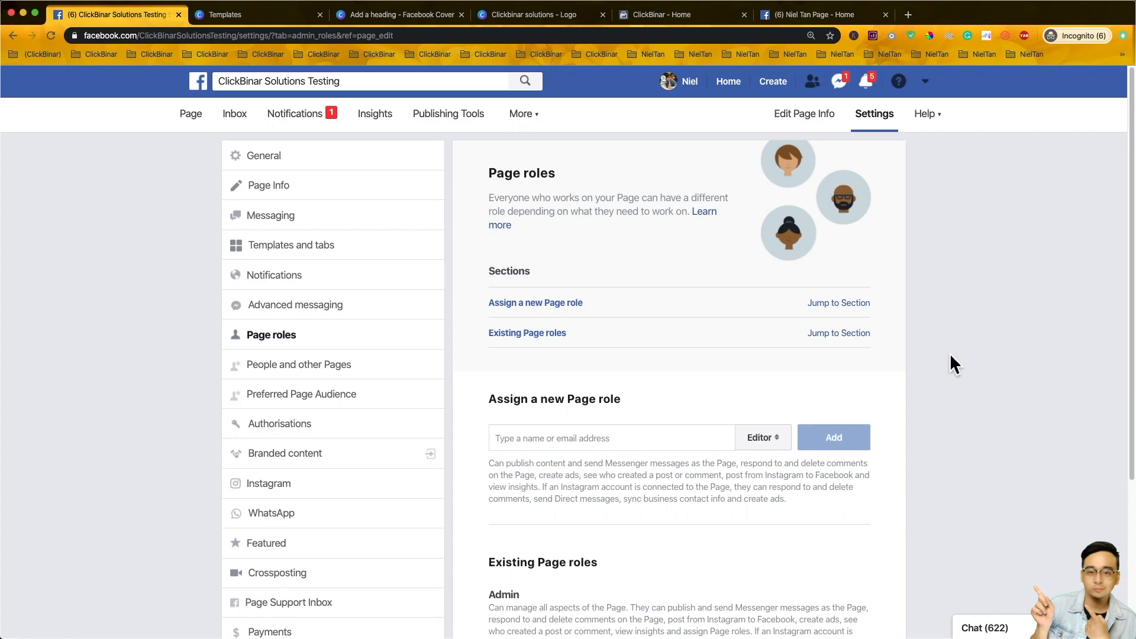
{"action": "left_click", "coordinate": [685, 440]}
{"action": "left_click", "coordinate": [763, 445]}
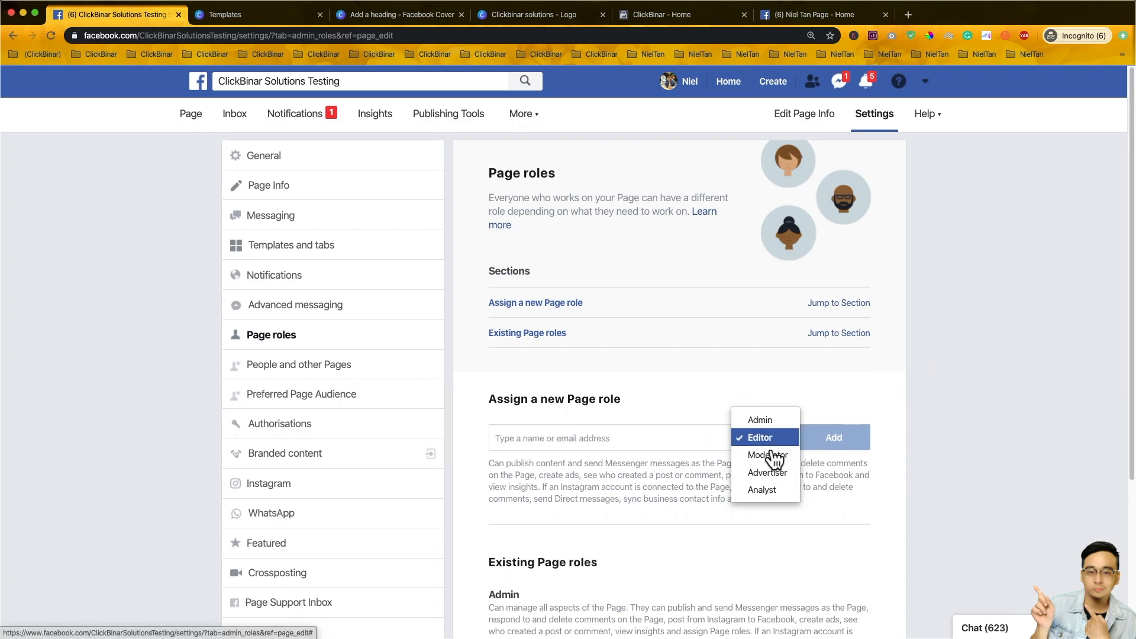
{"action": "left_click", "coordinate": [773, 423]}
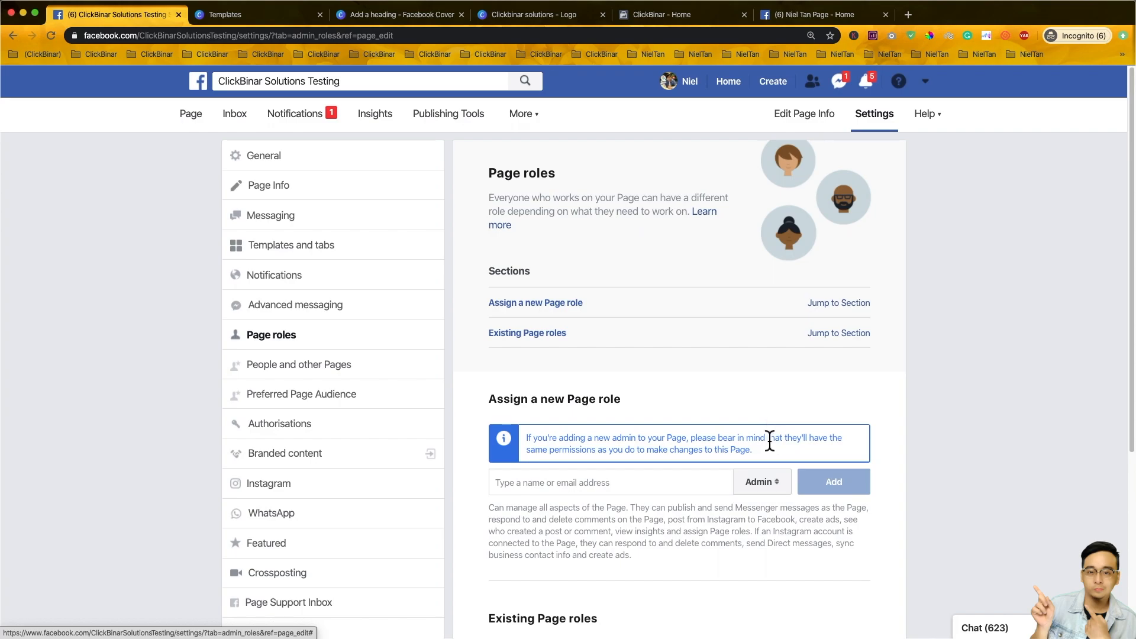
{"action": "left_click", "coordinate": [578, 484]}
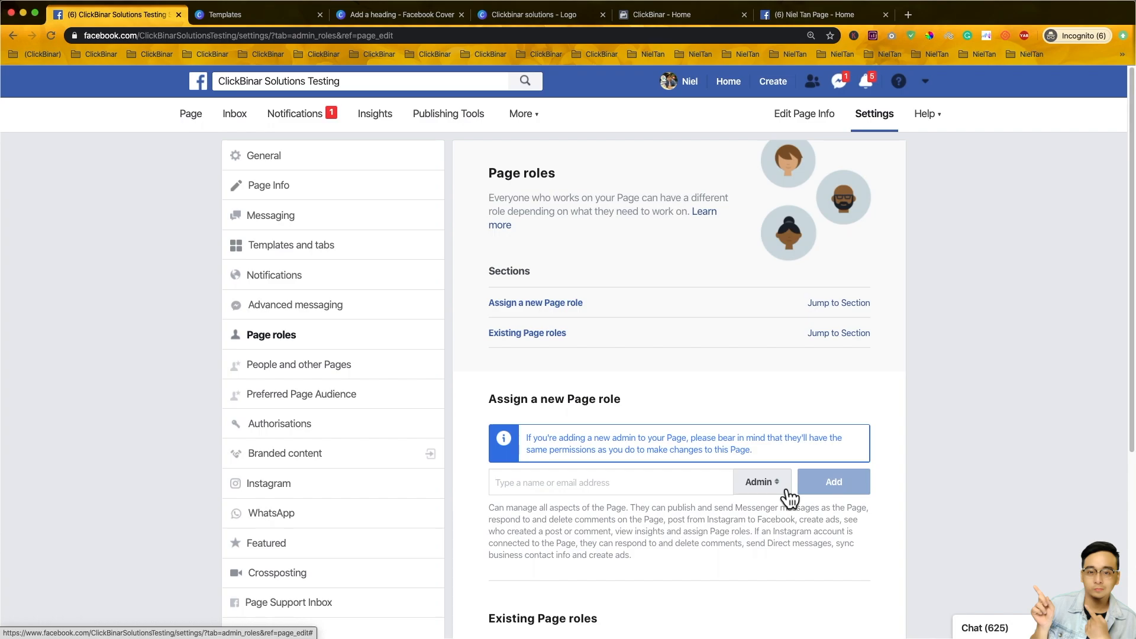
{"action": "scroll", "coordinate": [787, 497], "scroll_direction": "down", "scroll_amount": 5}
{"action": "left_click", "coordinate": [789, 259]}
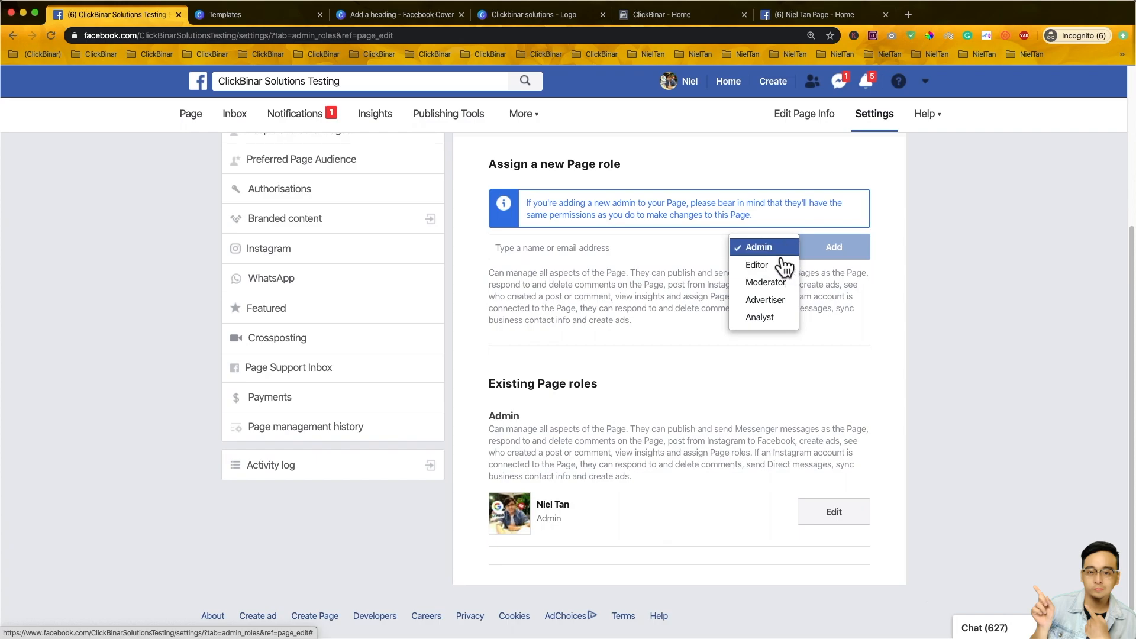
{"action": "left_click", "coordinate": [755, 373]}
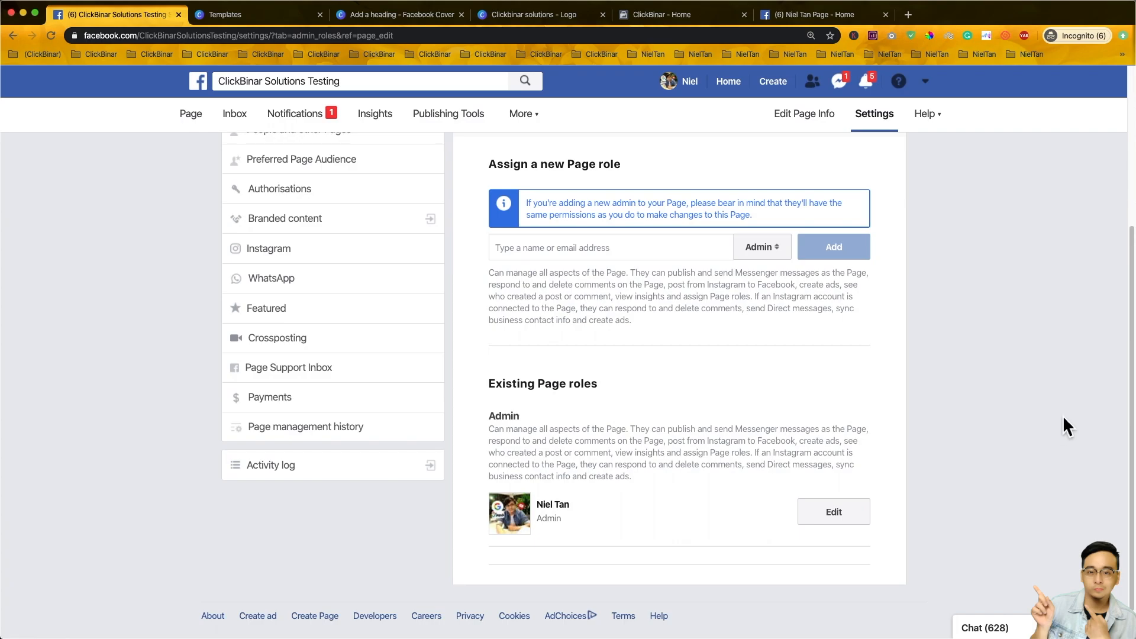
{"action": "scroll", "coordinate": [380, 439], "scroll_direction": "up", "scroll_amount": 4}
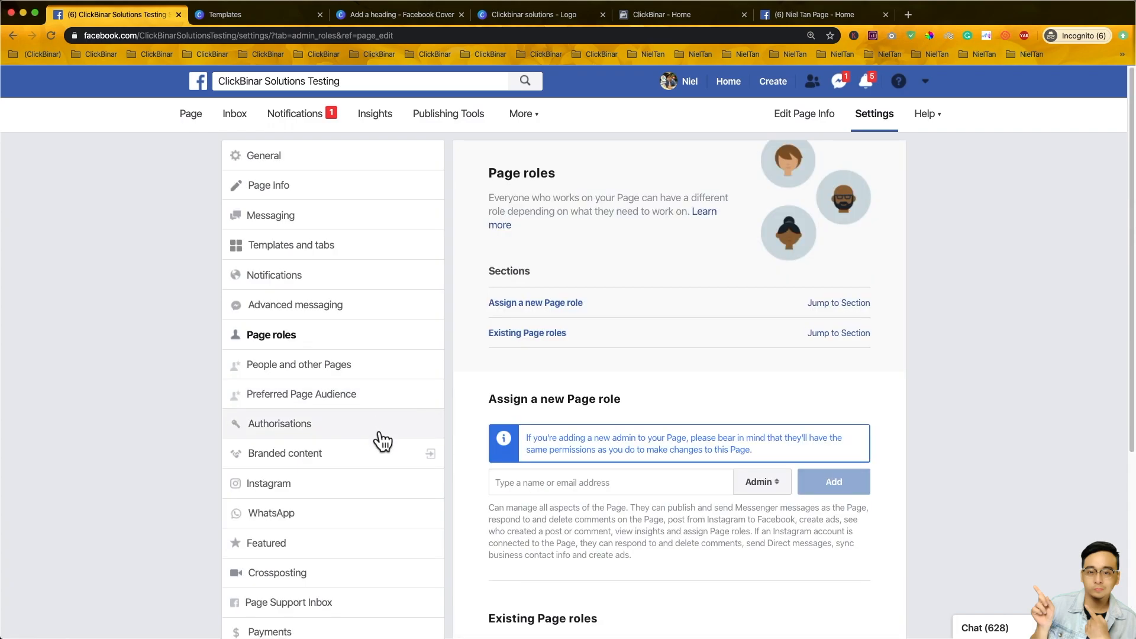
- Open the Instagram connection settings, then the WhatsApp connection settings
{"action": "left_click", "coordinate": [346, 491]}
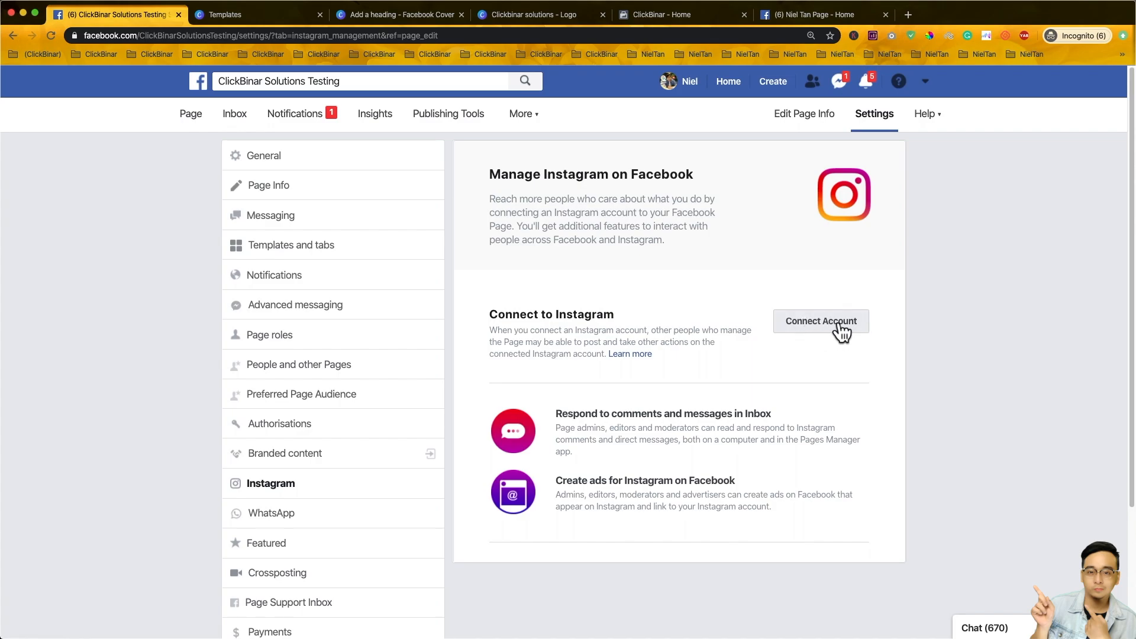
{"action": "left_click", "coordinate": [393, 521]}
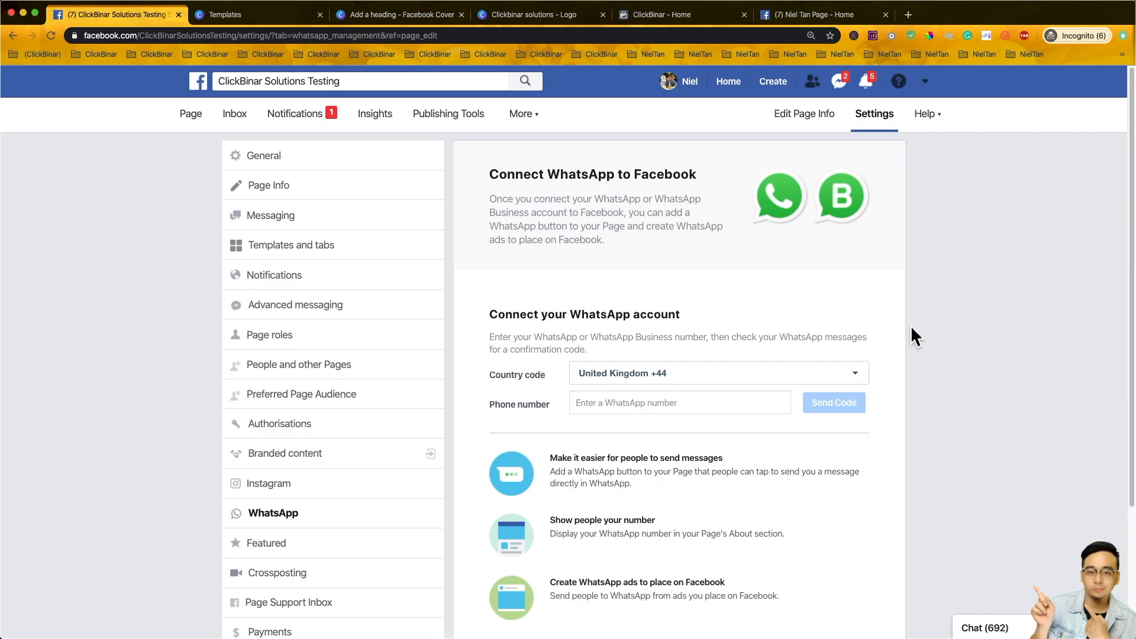
- Check WhatsApp country codes, keeping United Kingdom +44, then return to the Page's home view
{"action": "left_click", "coordinate": [667, 378]}
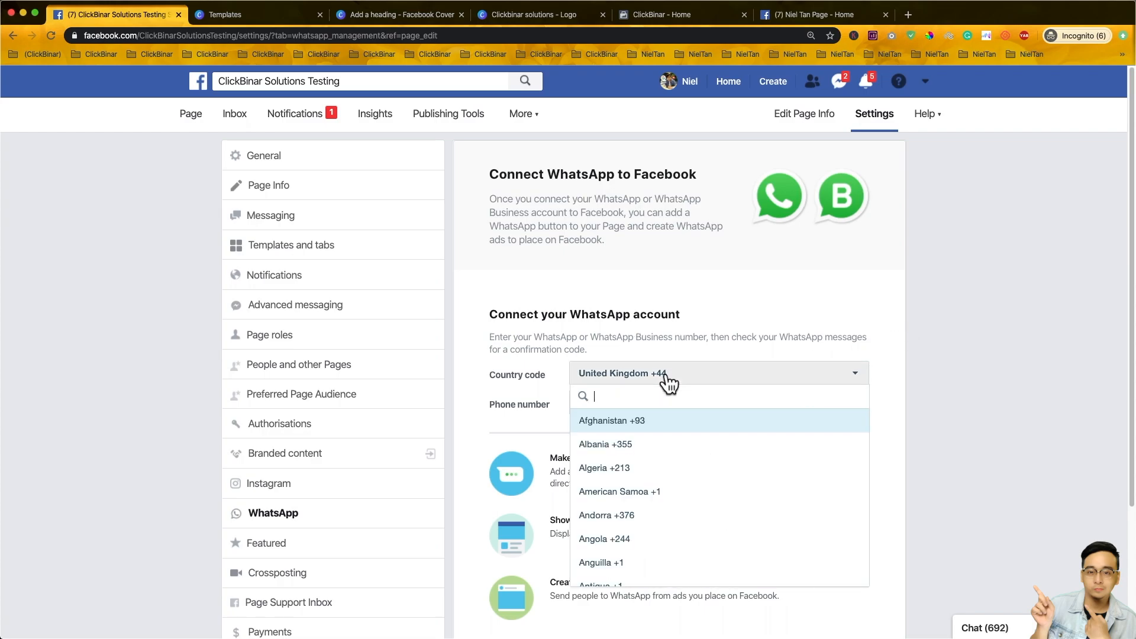
{"action": "scroll", "coordinate": [689, 474], "scroll_direction": "down", "scroll_amount": 5}
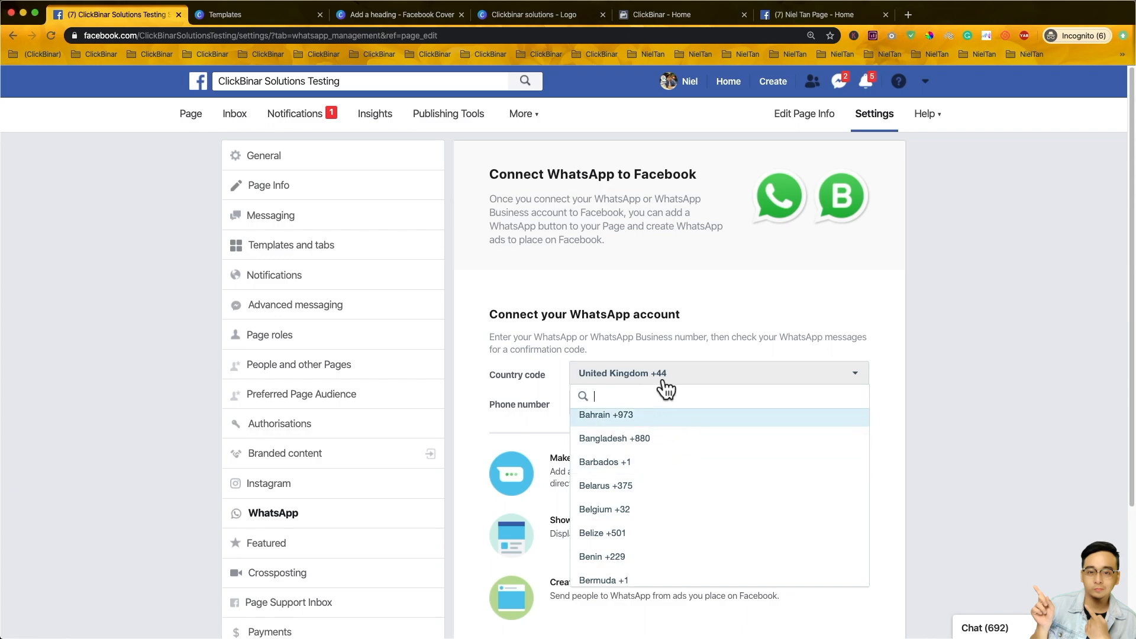
{"action": "left_click", "coordinate": [995, 417]}
{"action": "left_click", "coordinate": [723, 404]}
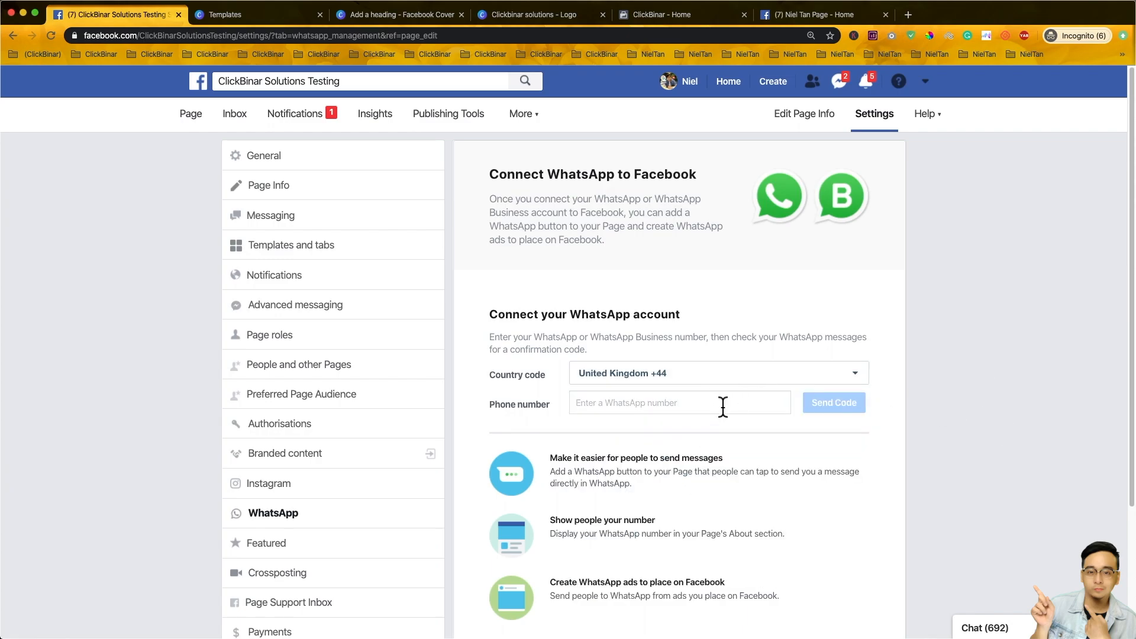
{"action": "scroll", "coordinate": [723, 406], "scroll_direction": "down", "scroll_amount": 5}
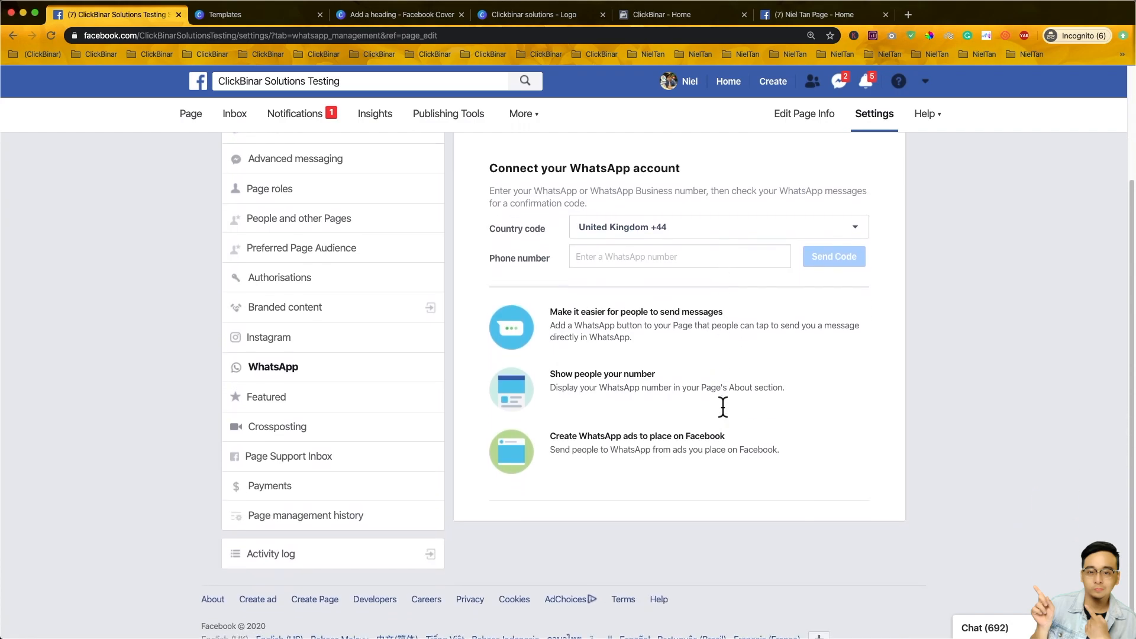
{"action": "scroll", "coordinate": [797, 272], "scroll_direction": "up", "scroll_amount": 3}
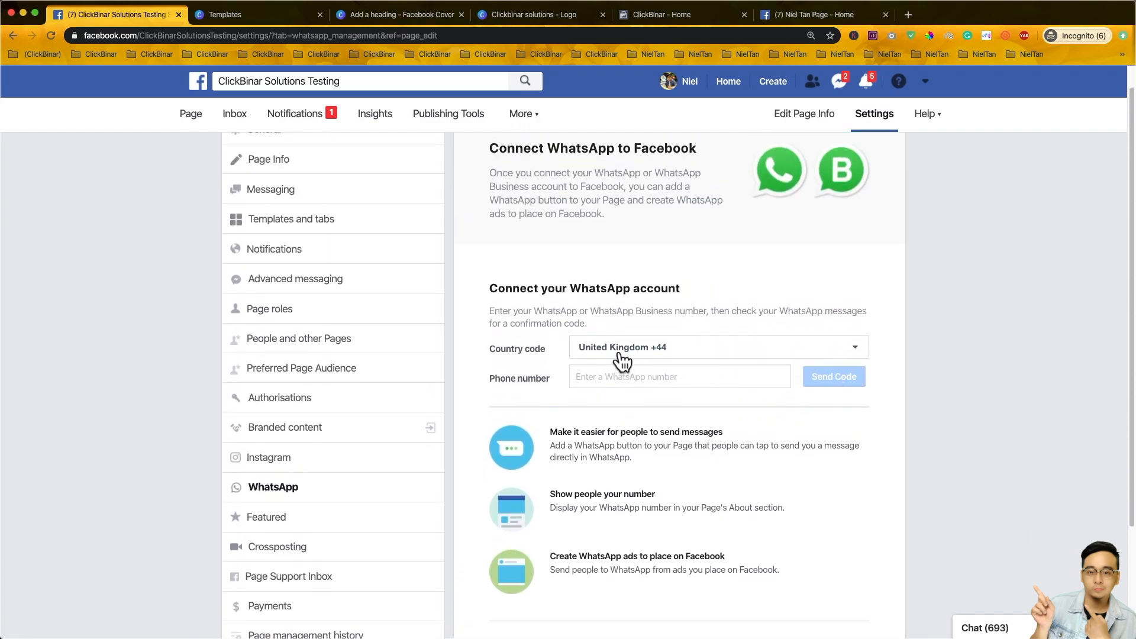
{"action": "left_click", "coordinate": [764, 356]}
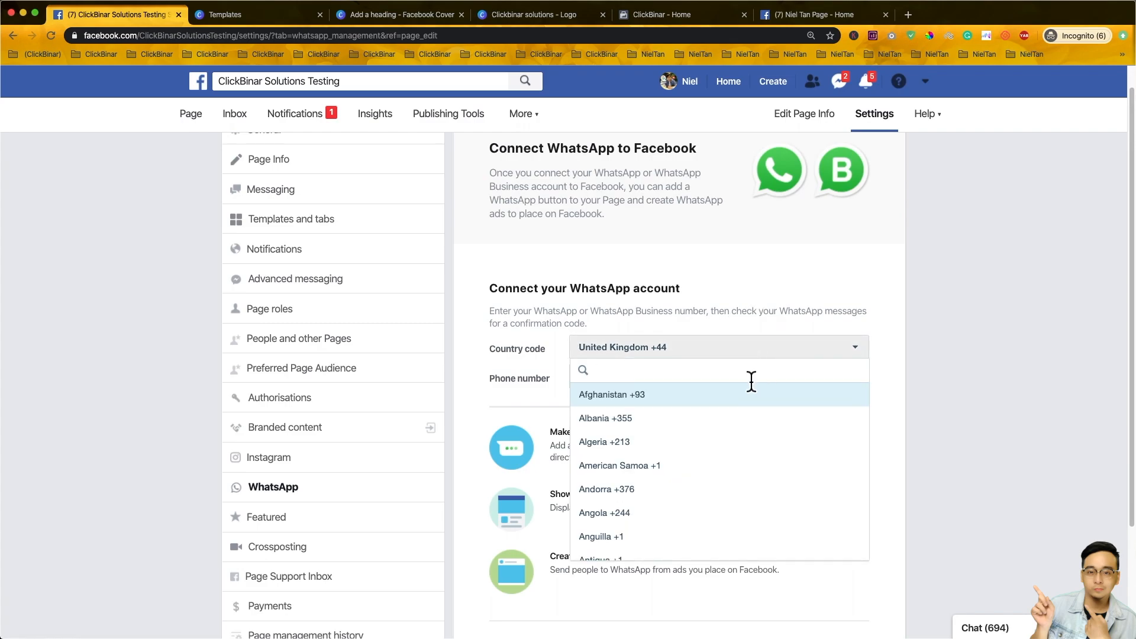
{"action": "left_click", "coordinate": [538, 354]}
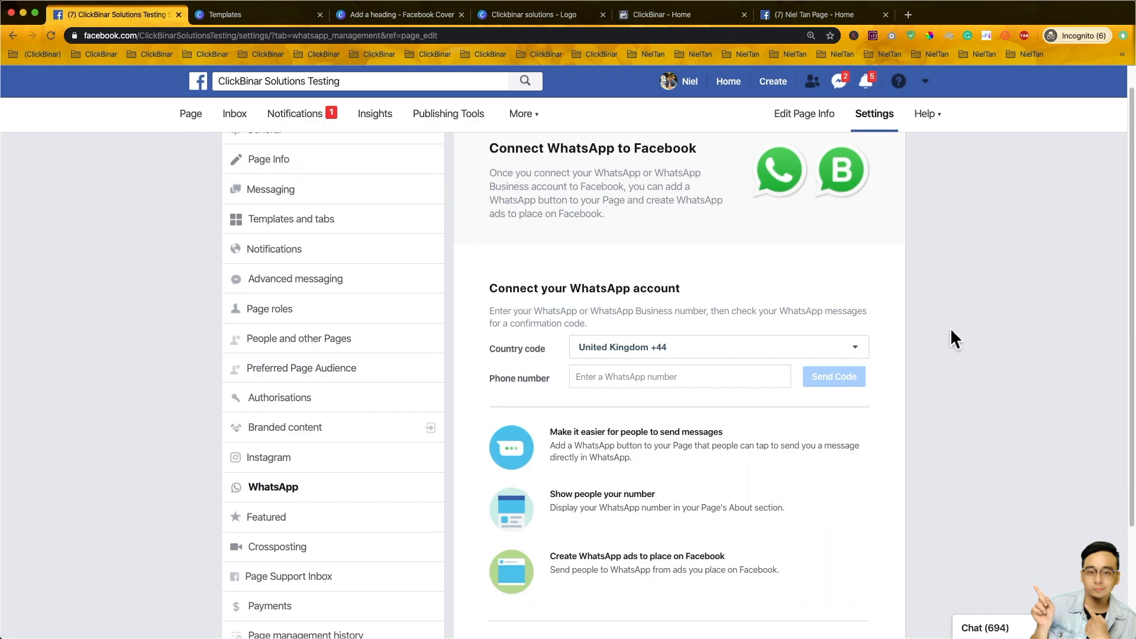
{"action": "scroll", "coordinate": [888, 308], "scroll_direction": "up", "scroll_amount": 1}
{"action": "left_click", "coordinate": [191, 115]}
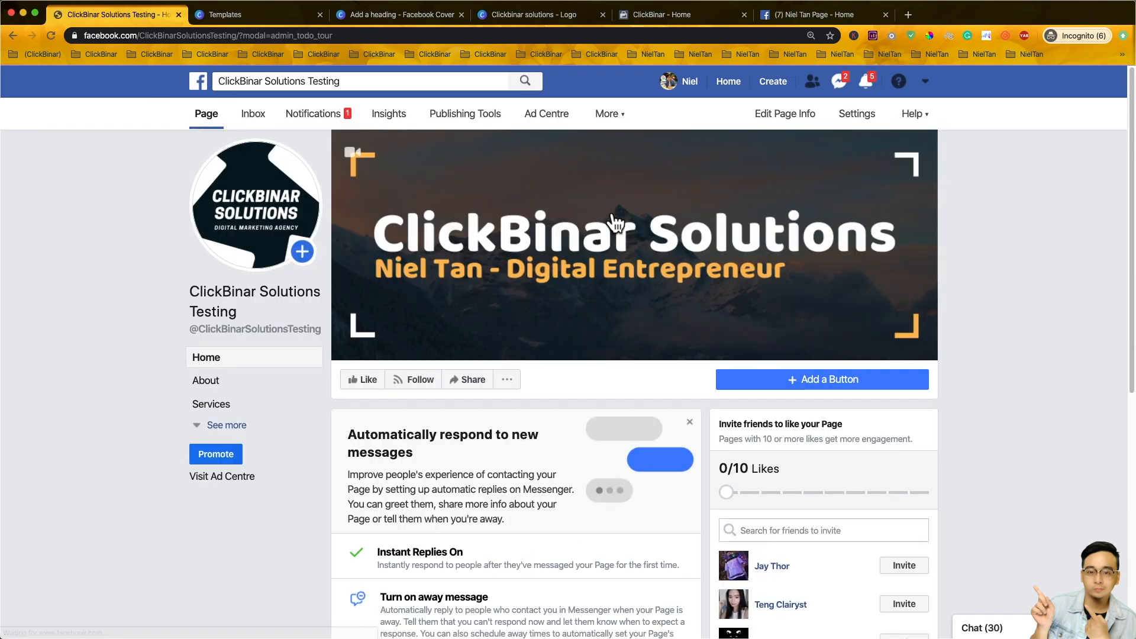
{"action": "scroll", "coordinate": [864, 340], "scroll_direction": "down", "scroll_amount": 5}
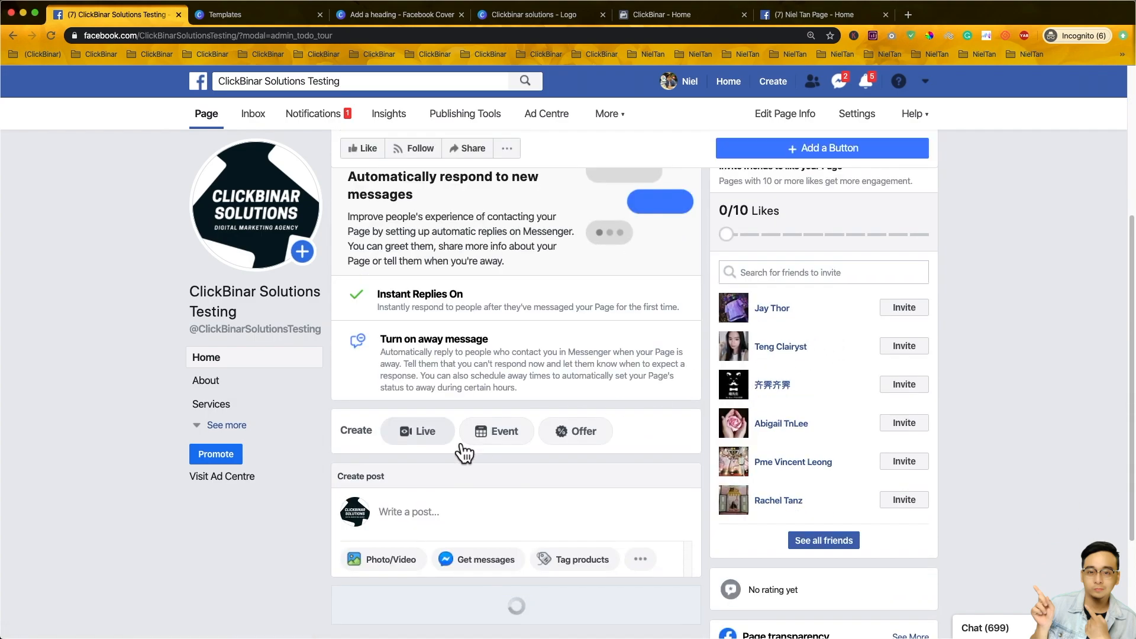
{"action": "left_click", "coordinate": [507, 513]}
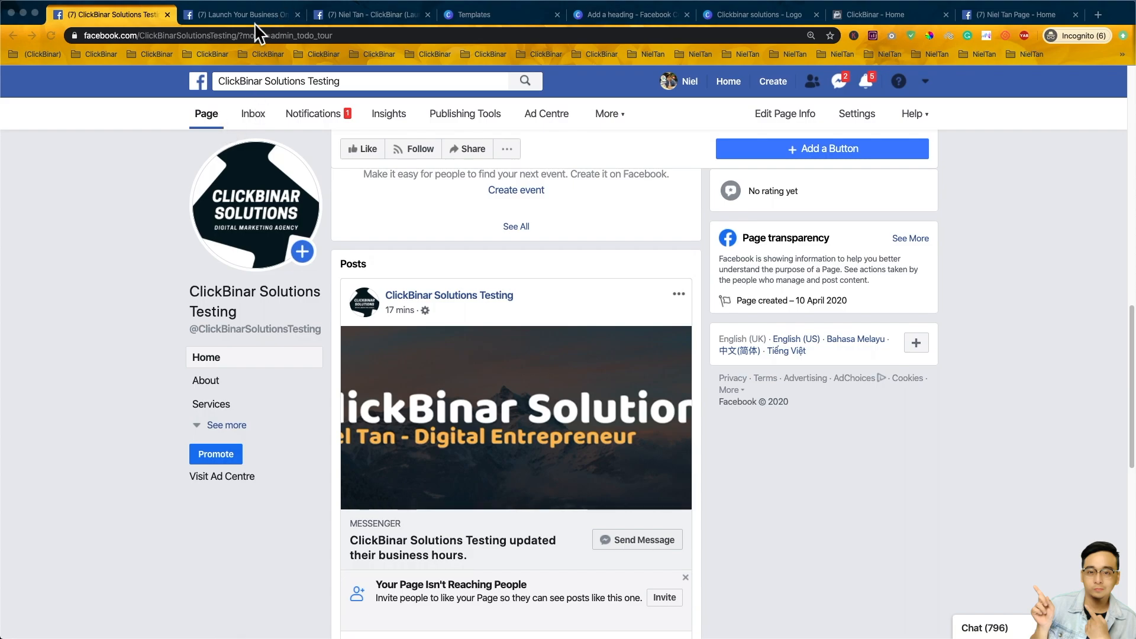
{"action": "left_click", "coordinate": [239, 40]}
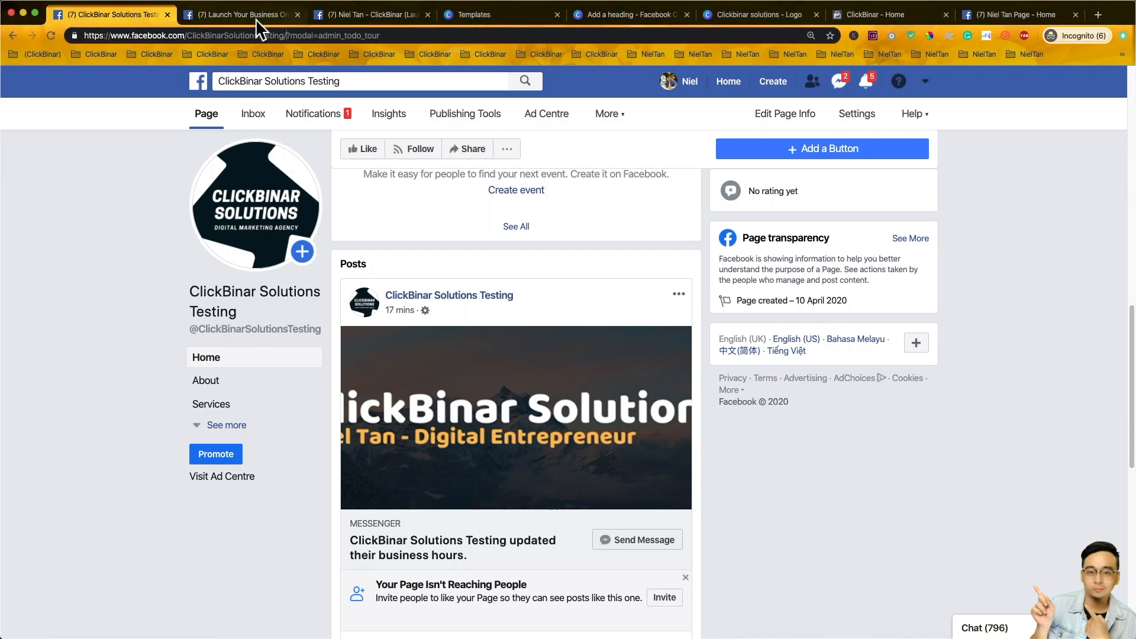
{"action": "left_click_drag", "start_coordinate": [287, 34], "coordinate": [71, 15]}
{"action": "right_click", "coordinate": [242, 36]}
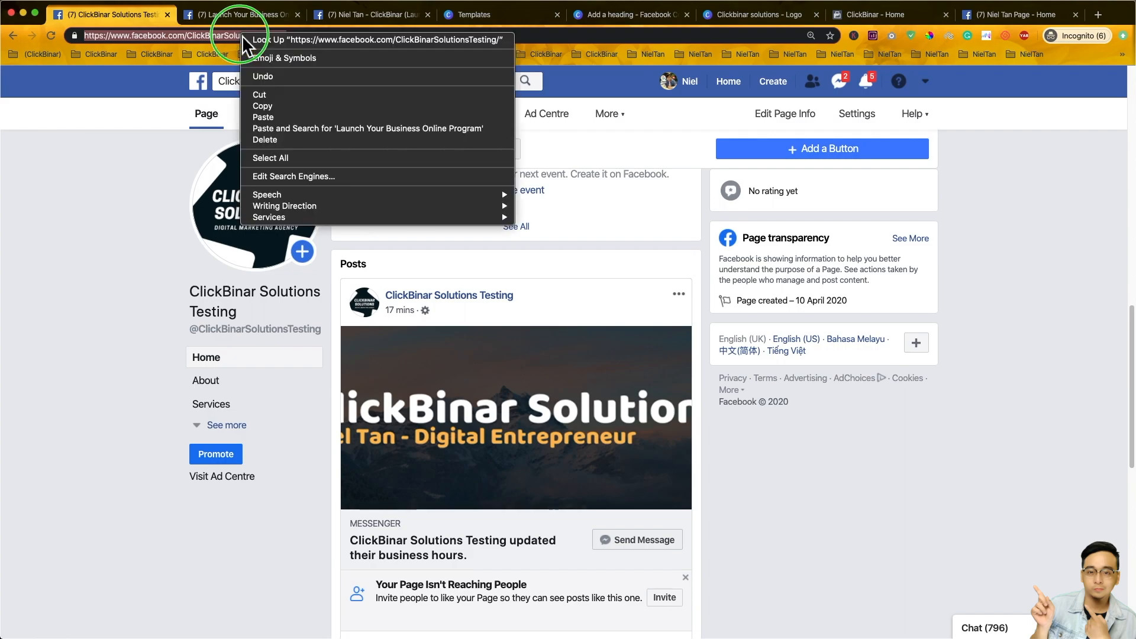
{"action": "left_click", "coordinate": [307, 107]}
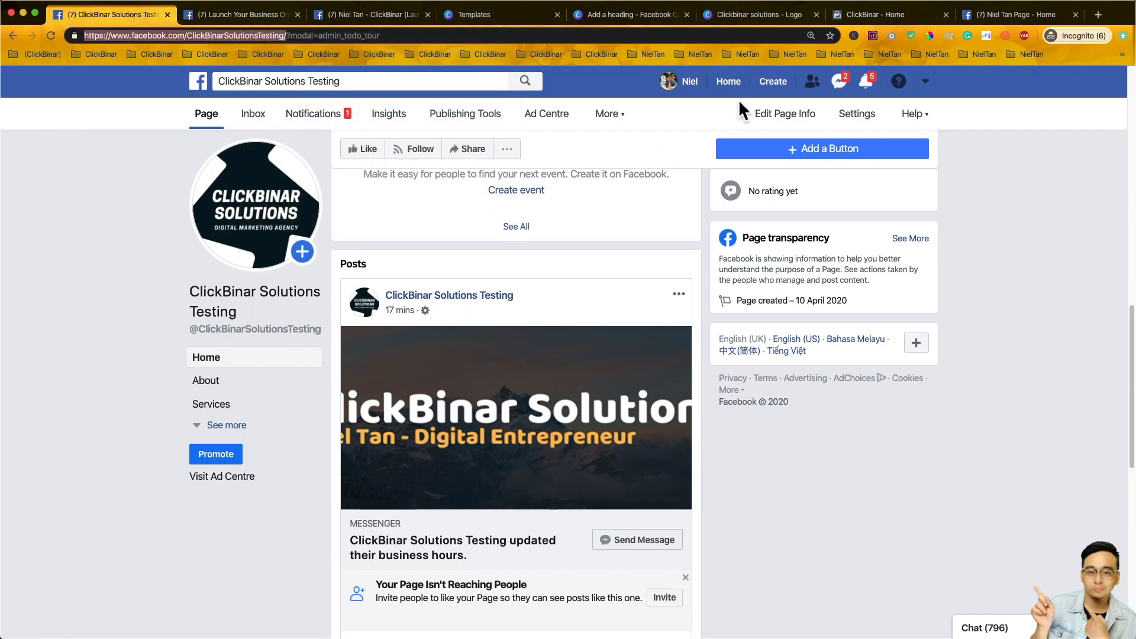
{"action": "right_click", "coordinate": [732, 85]}
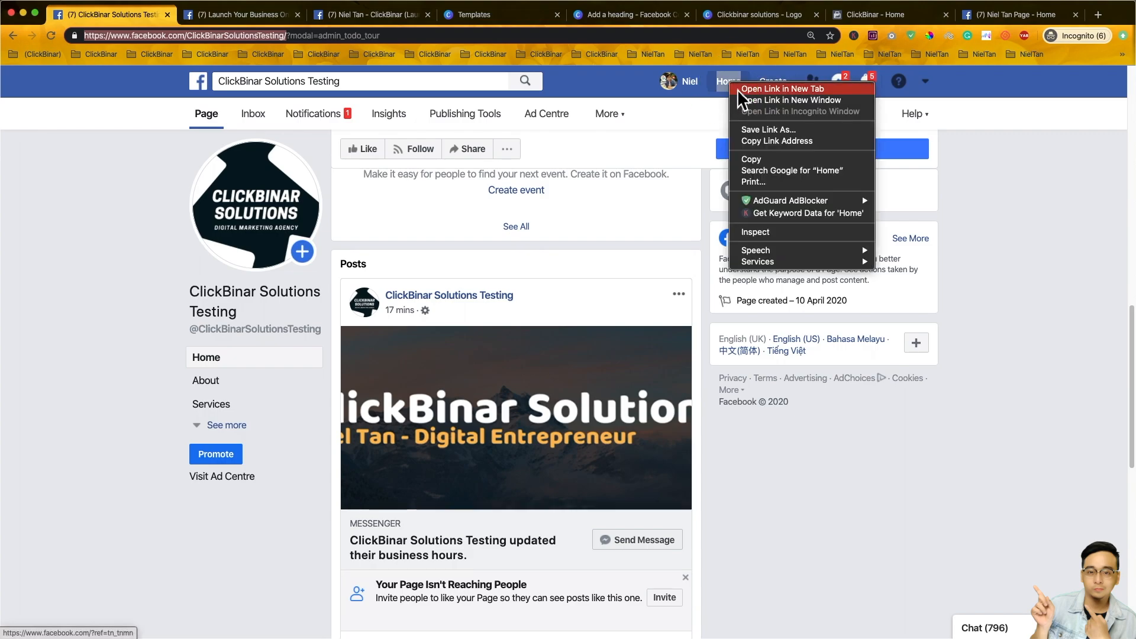
- Open the Facebook Home feed in a new tab and switch to it
{"action": "right_click", "coordinate": [724, 83]}
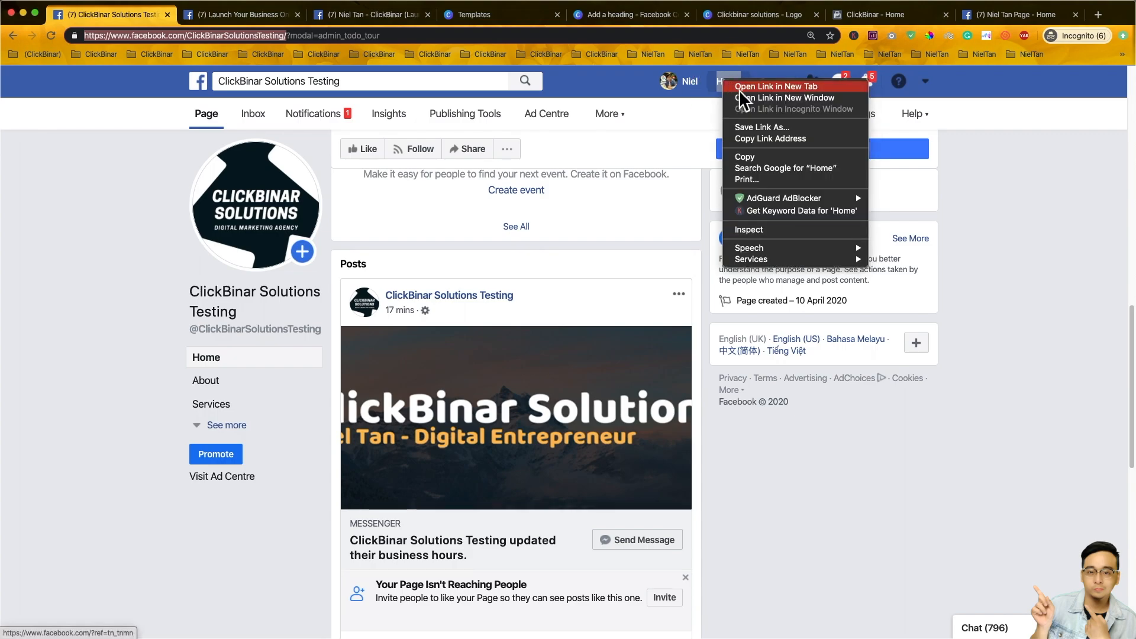
{"action": "left_click", "coordinate": [769, 88]}
{"action": "left_click", "coordinate": [198, 17]}
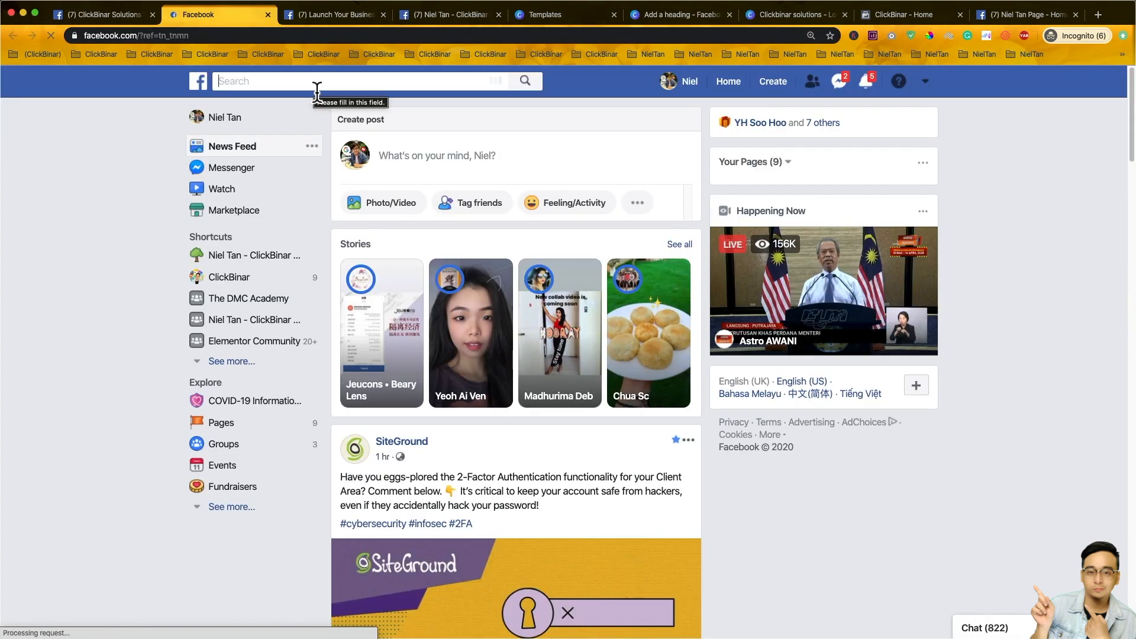
- Search Facebook for 'Launch your business online program' and pick the matching suggestion
{"action": "type", "text": "Launch"}
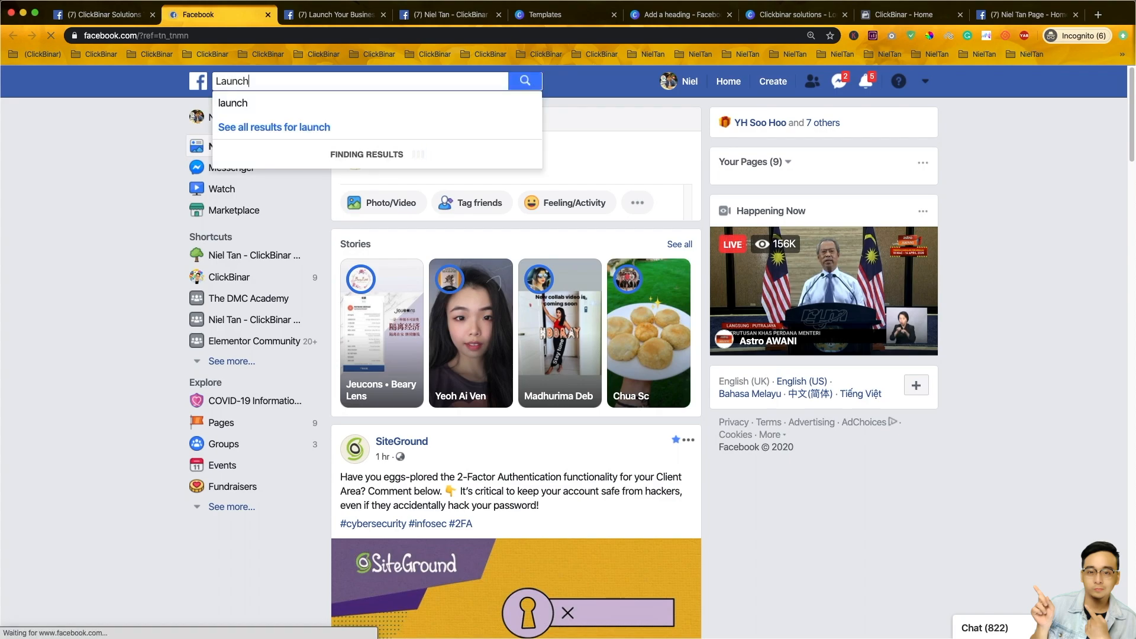
{"action": "type", "text": " your bu"}
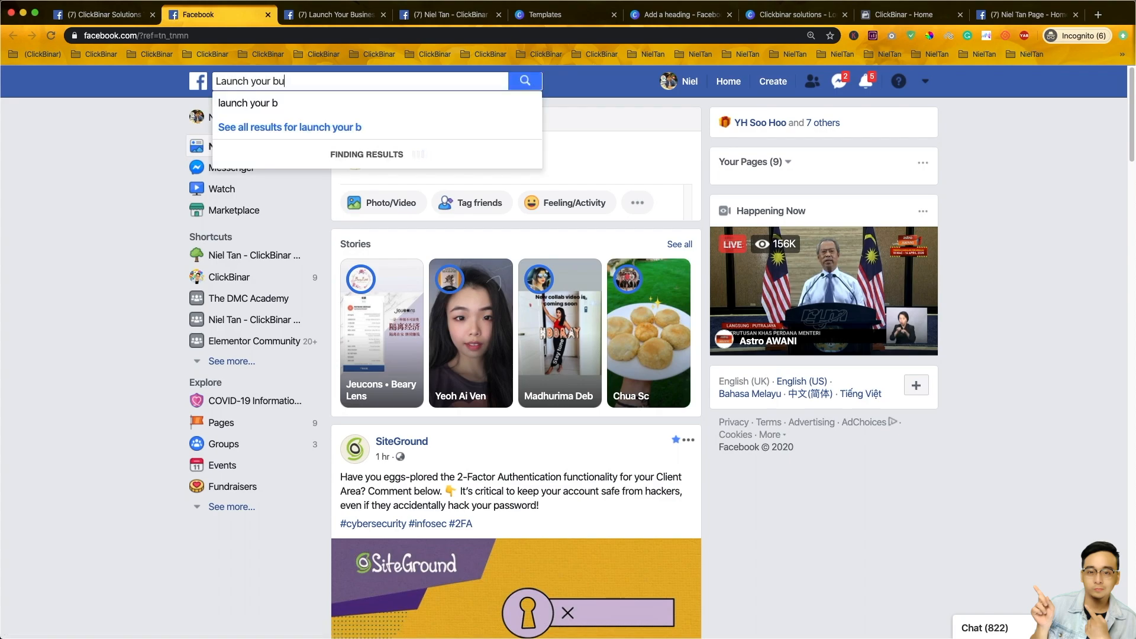
{"action": "type", "text": "siness online "}
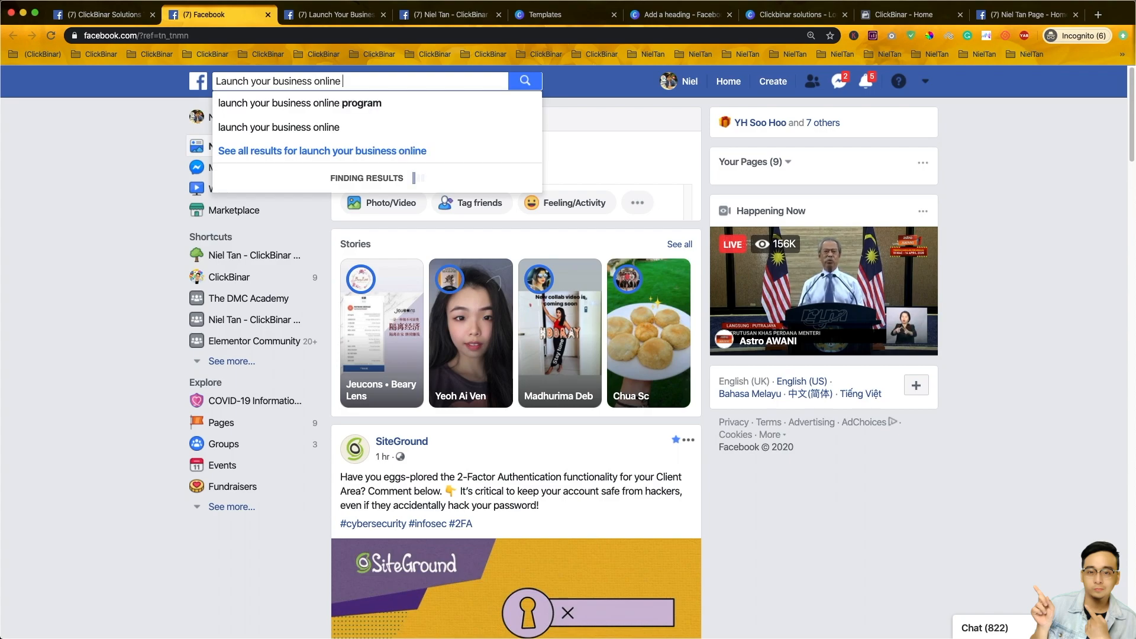
{"action": "type", "text": "program"}
{"action": "left_click", "coordinate": [526, 85]}
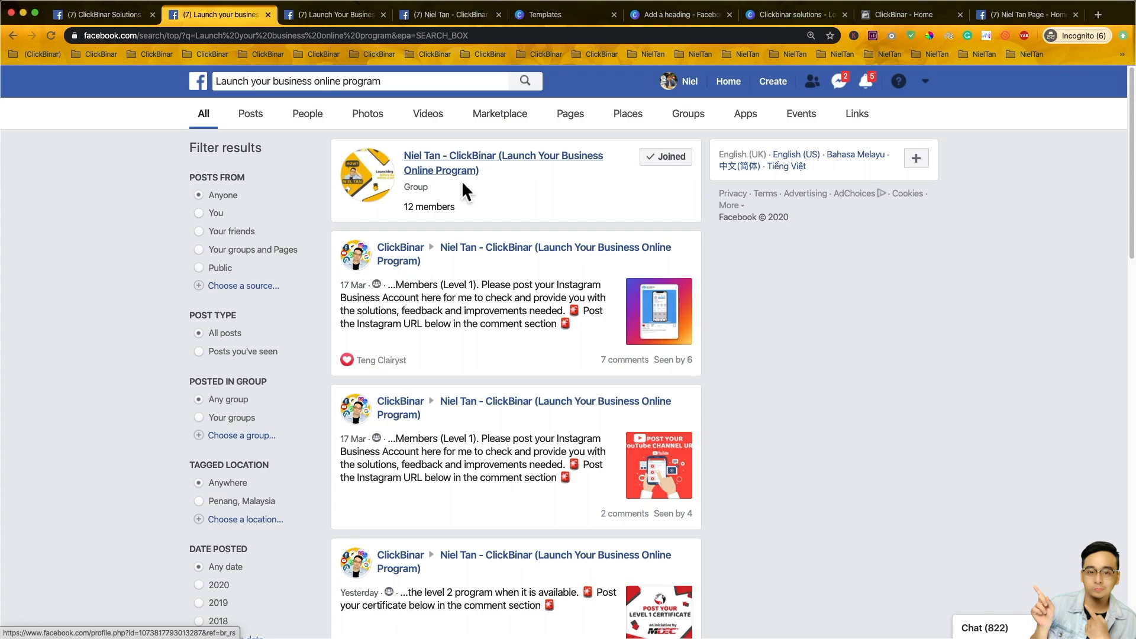
- Open the group, switch to its settings tab, and zoom and scroll to the membership questions
{"action": "left_click", "coordinate": [490, 181]}
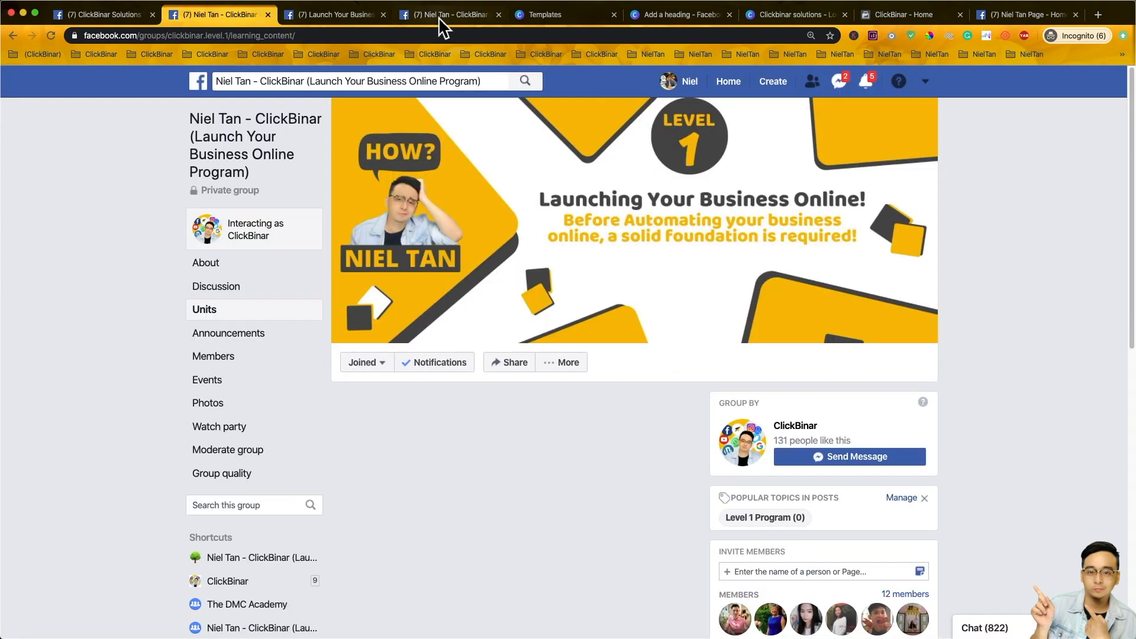
{"action": "left_click", "coordinate": [435, 15]}
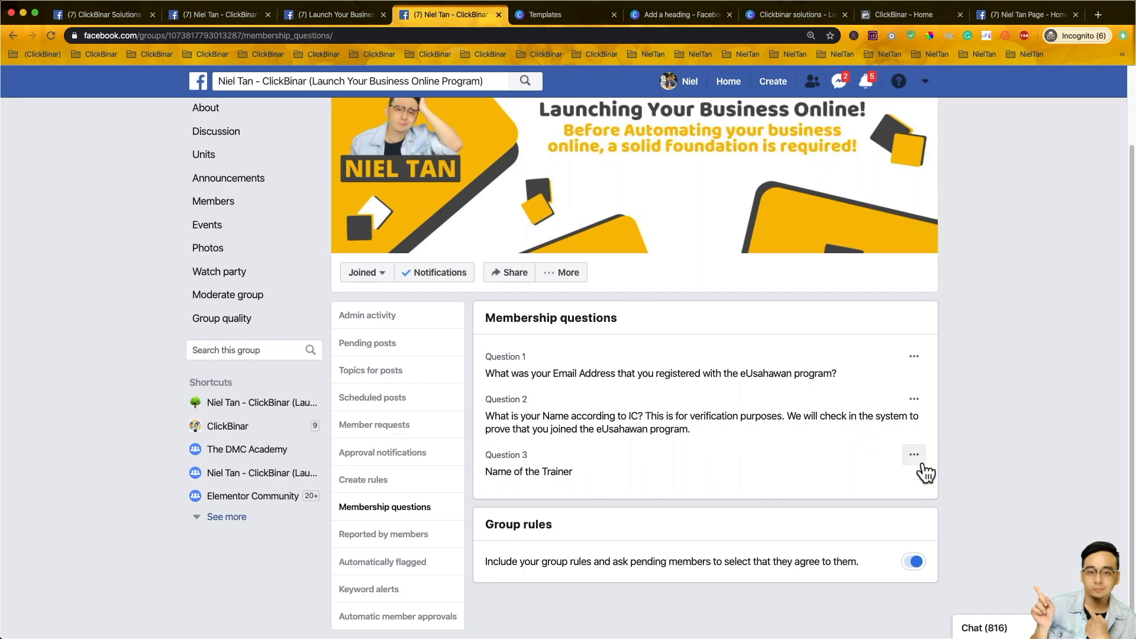
{"action": "key", "text": "super+equal"}
{"action": "scroll", "coordinate": [909, 451], "scroll_direction": "down", "scroll_amount": 1}
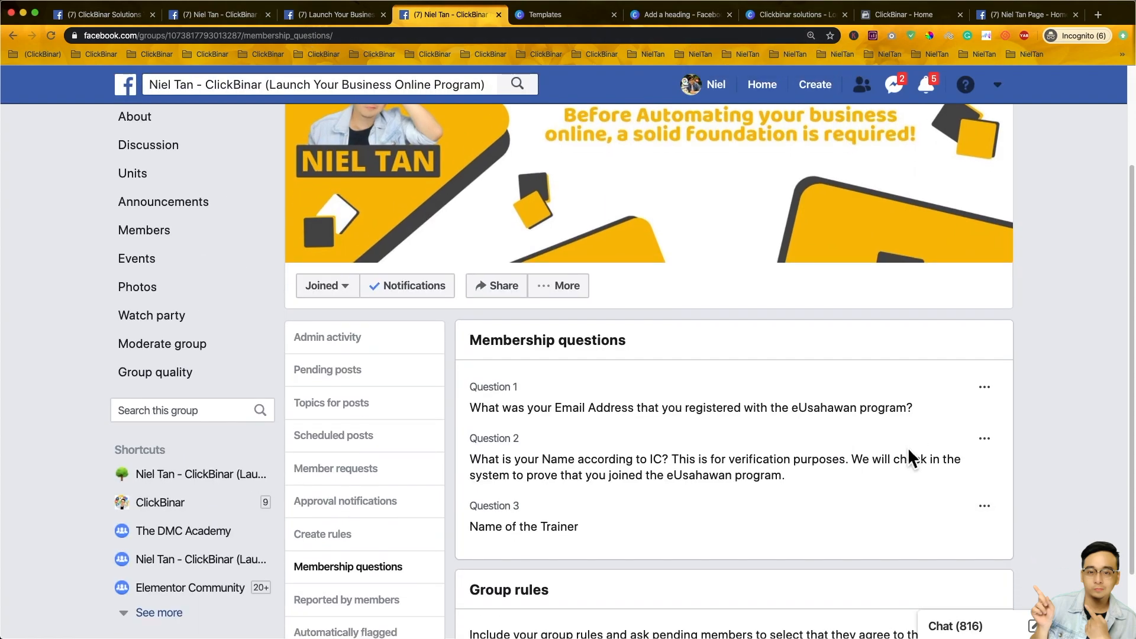
{"action": "scroll", "coordinate": [908, 447], "scroll_direction": "down", "scroll_amount": 2}
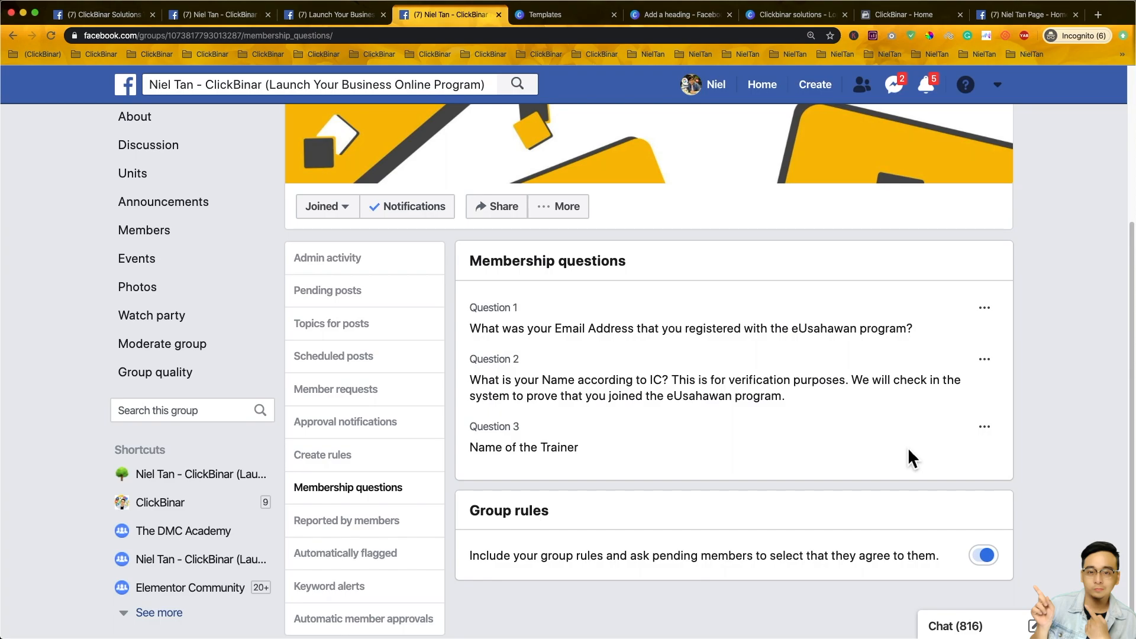
- Highlight membership Questions 1, 2 and 3 one by one while explaining them
{"action": "left_click_drag", "start_coordinate": [557, 329], "coordinate": [907, 331]}
{"action": "left_click", "coordinate": [686, 395]}
{"action": "left_click_drag", "start_coordinate": [471, 339], "coordinate": [916, 329]}
{"action": "left_click", "coordinate": [520, 379]}
{"action": "left_click_drag", "start_coordinate": [480, 379], "coordinate": [605, 406]}
{"action": "left_click_drag", "start_coordinate": [673, 412], "coordinate": [790, 406]}
{"action": "left_click", "coordinate": [710, 423]}
{"action": "left_click_drag", "start_coordinate": [473, 448], "coordinate": [568, 456]}
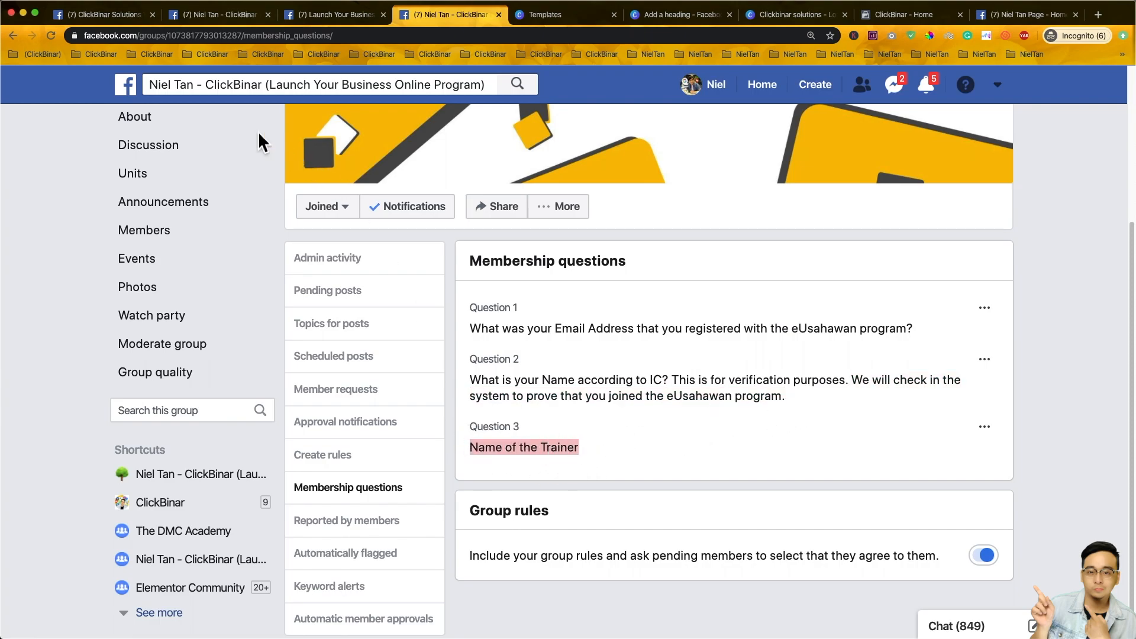
{"action": "left_click", "coordinate": [144, 87]}
- Dismiss the site search suggestions and switch to the tab with the group's Units page
{"action": "left_click", "coordinate": [194, 86]}
{"action": "left_click_drag", "start_coordinate": [196, 89], "coordinate": [151, 88]}
{"action": "left_click", "coordinate": [601, 452]}
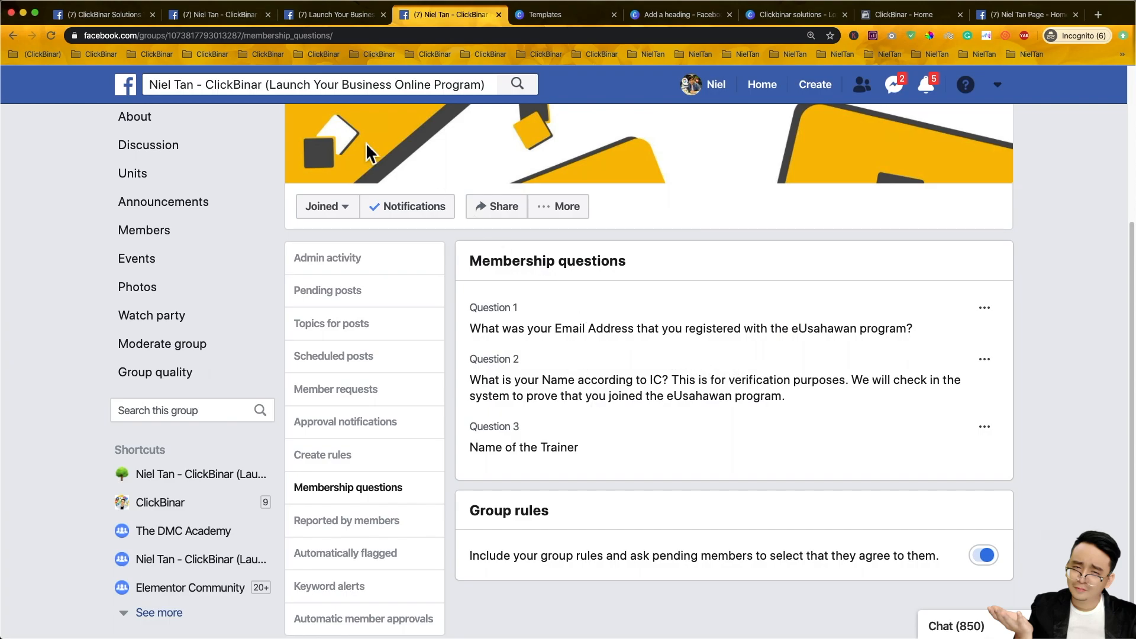
{"action": "left_click", "coordinate": [230, 19]}
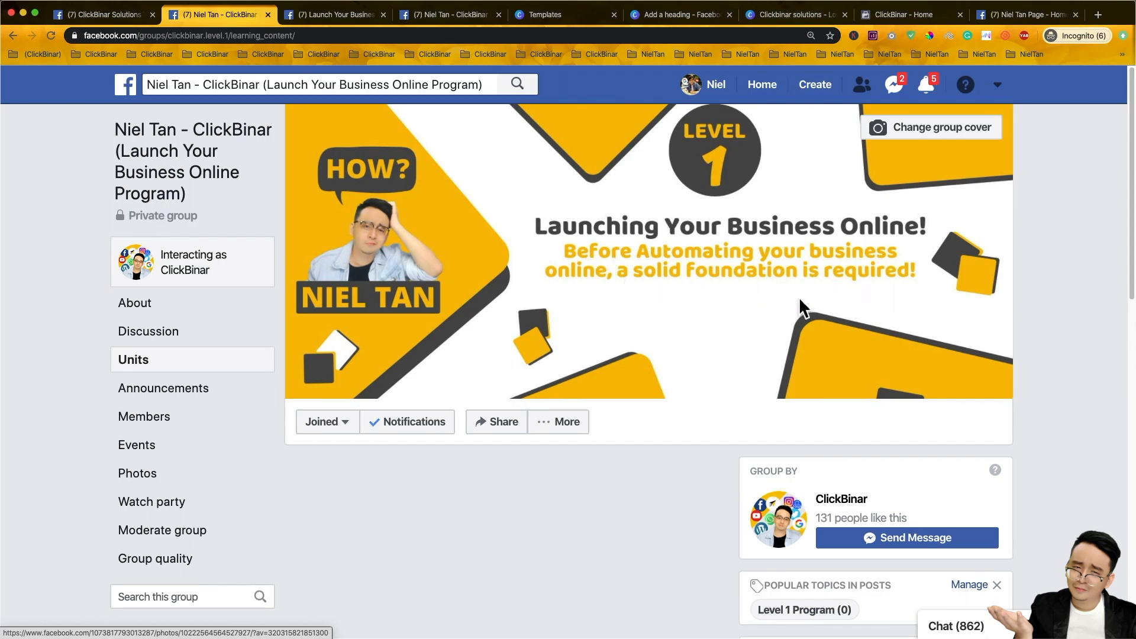
- Scroll through the group's Level 1 Units page, then open the group's Discussion feed
{"action": "scroll", "coordinate": [1050, 348], "scroll_direction": "down", "scroll_amount": 3}
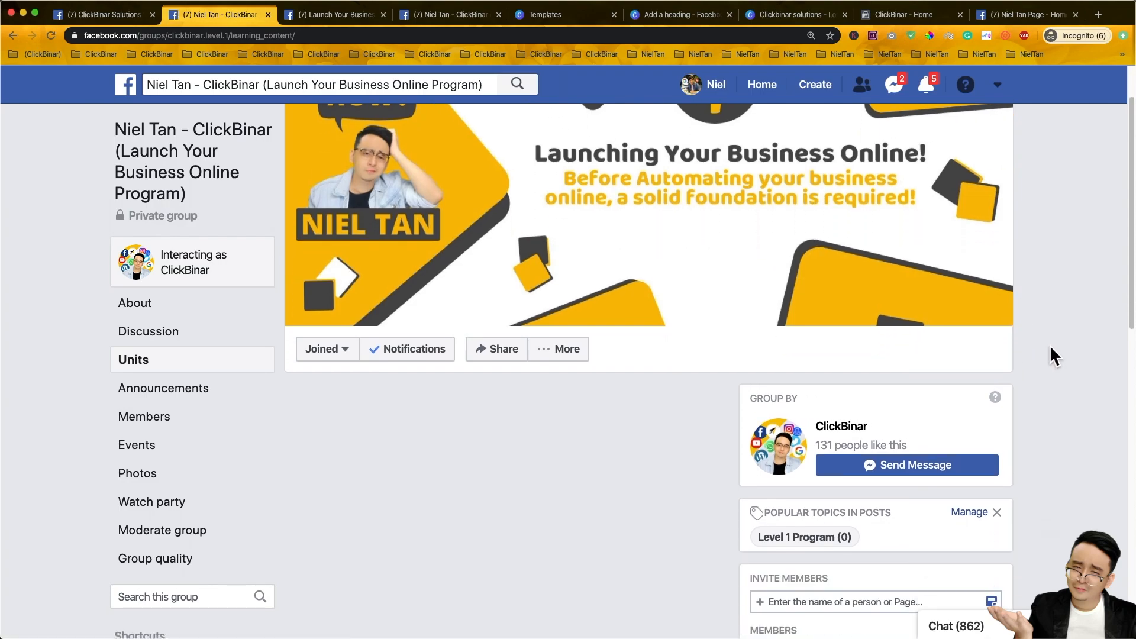
{"action": "scroll", "coordinate": [1048, 347], "scroll_direction": "down", "scroll_amount": 5}
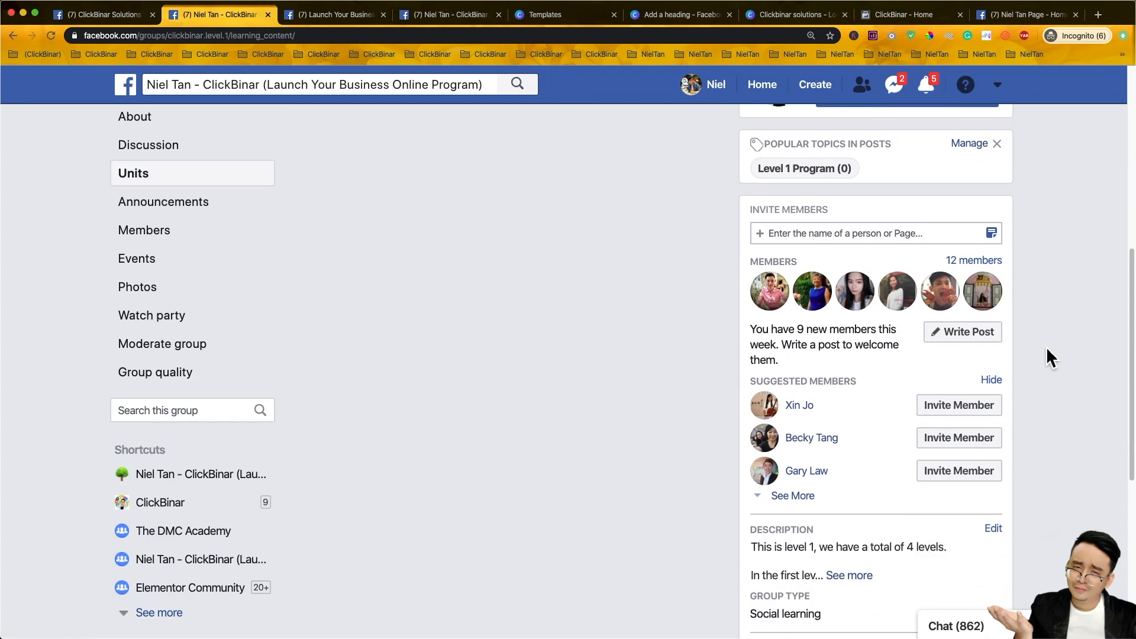
{"action": "key", "text": "super+minus"}
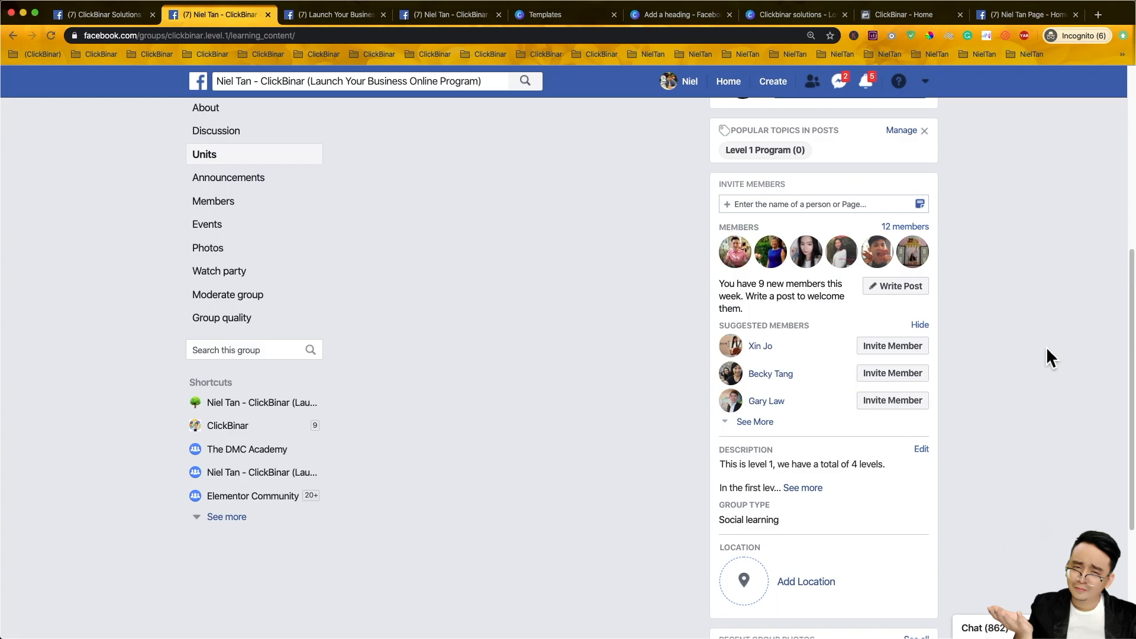
{"action": "scroll", "coordinate": [1020, 355], "scroll_direction": "up", "scroll_amount": 3}
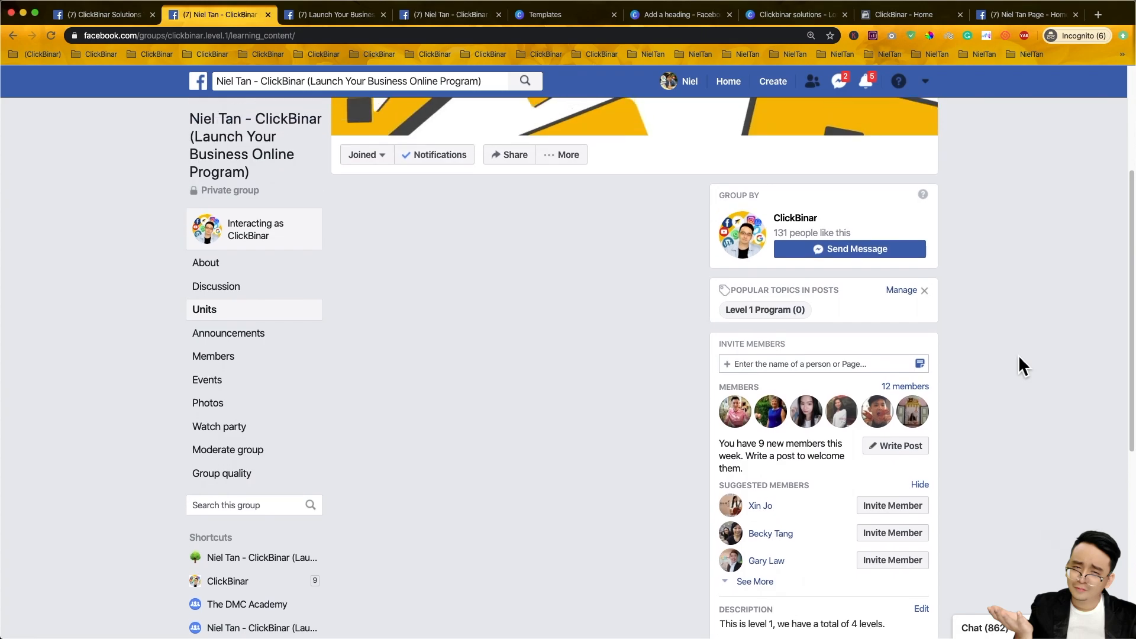
{"action": "scroll", "coordinate": [1018, 355], "scroll_direction": "down", "scroll_amount": 5}
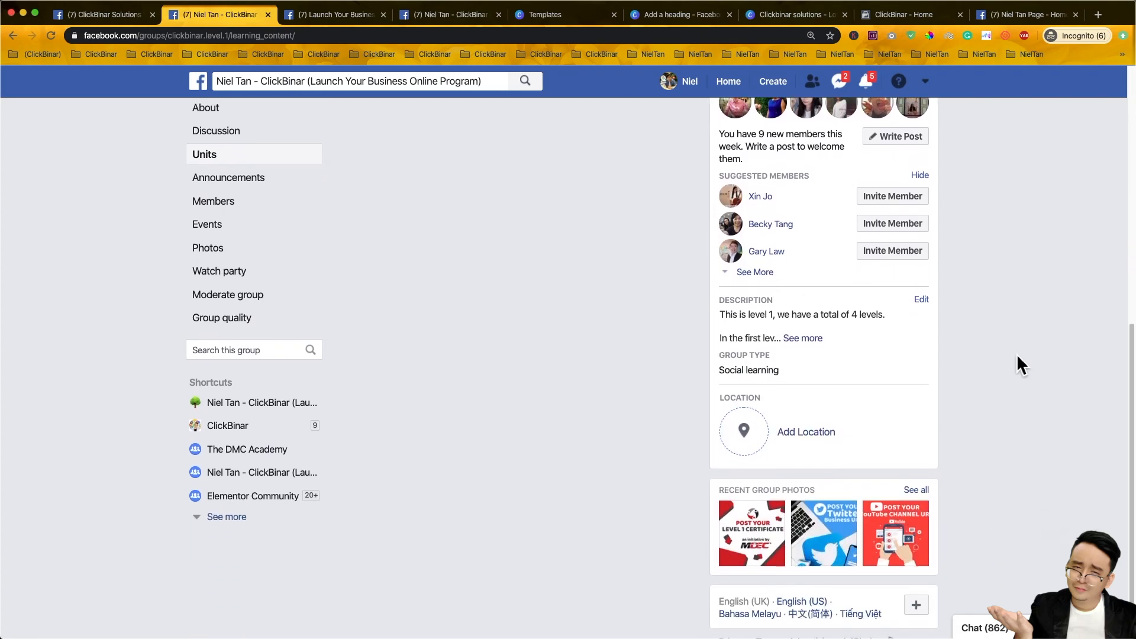
{"action": "scroll", "coordinate": [1018, 354], "scroll_direction": "up", "scroll_amount": 6}
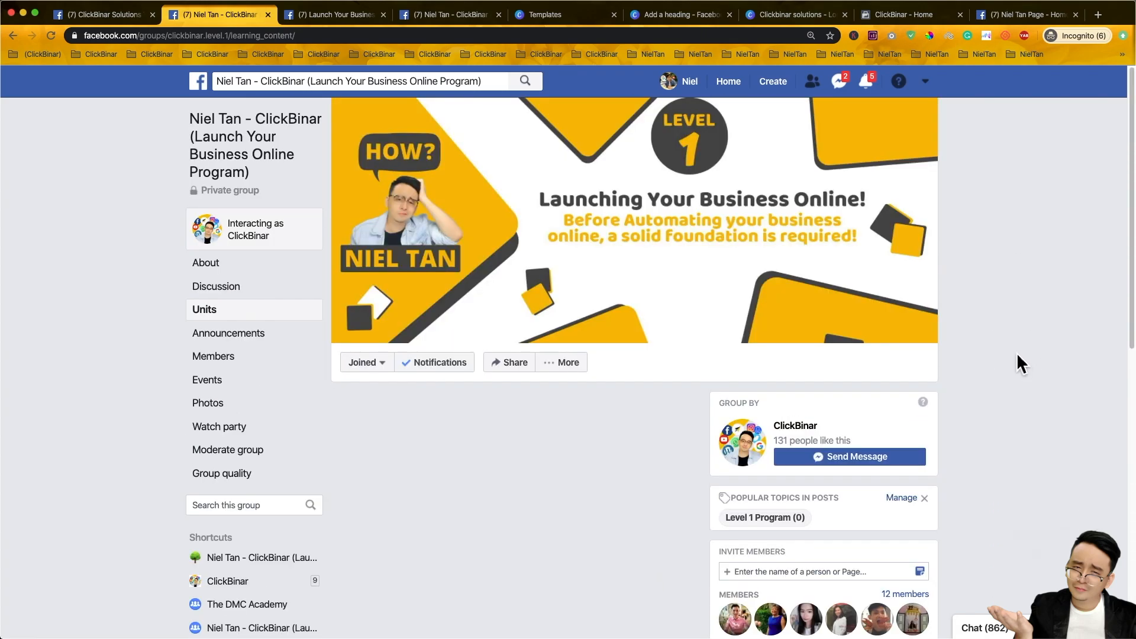
{"action": "left_click", "coordinate": [262, 288]}
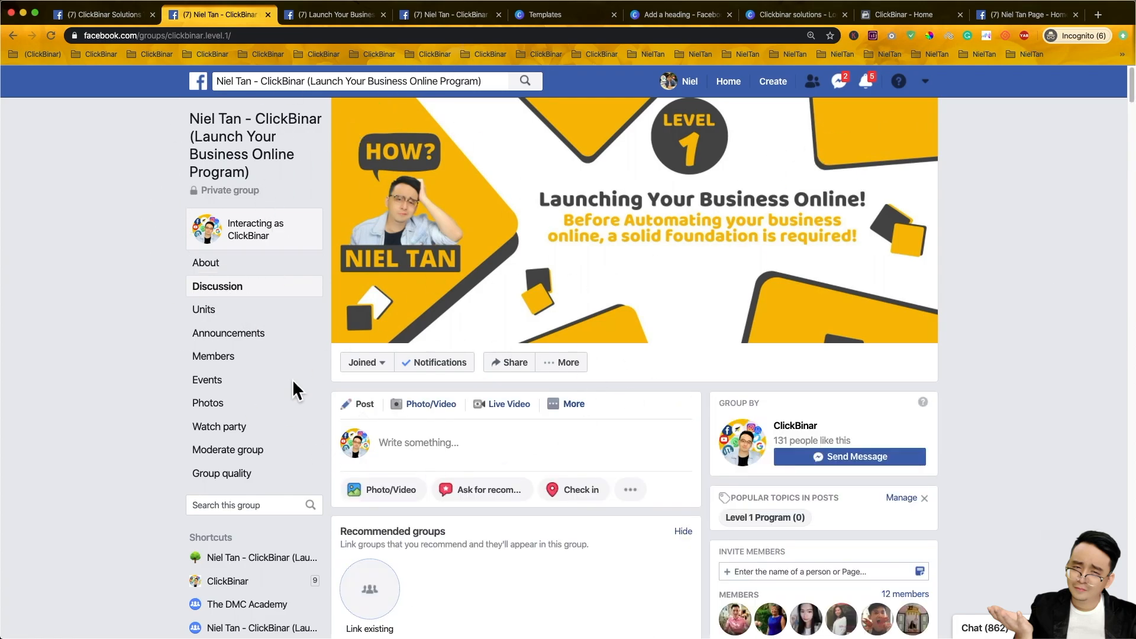
- Search the group for 'facebook' and open the 'Post your Facebook Page URL' post's comments
{"action": "left_click", "coordinate": [228, 506]}
{"action": "type", "text": "facebook"}
{"action": "key", "text": "Return"}
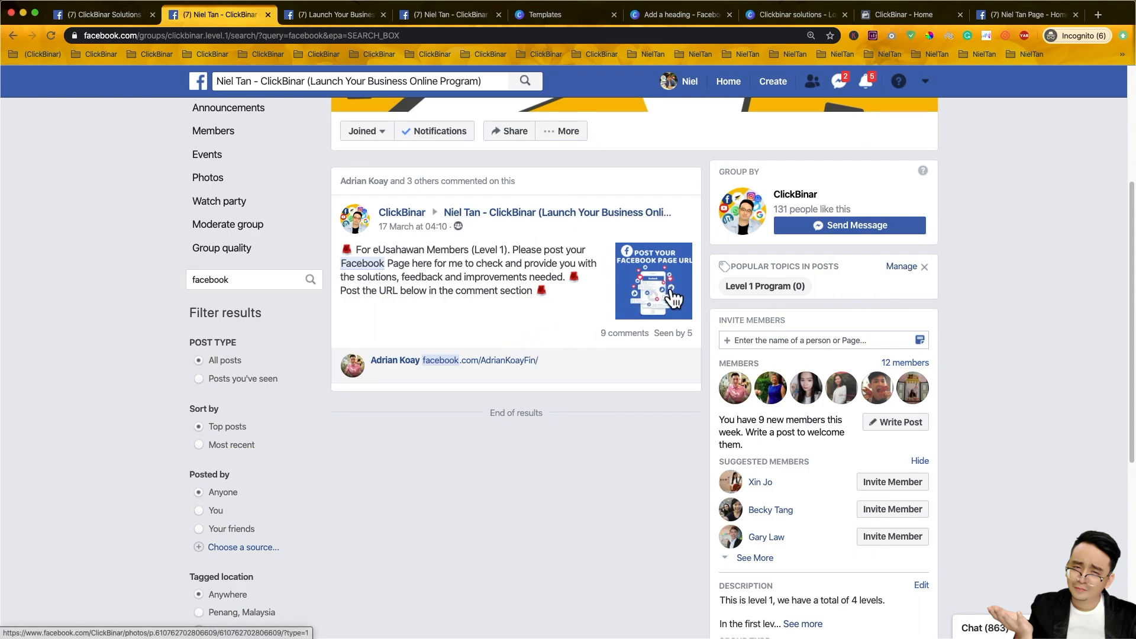
{"action": "left_click", "coordinate": [675, 298]}
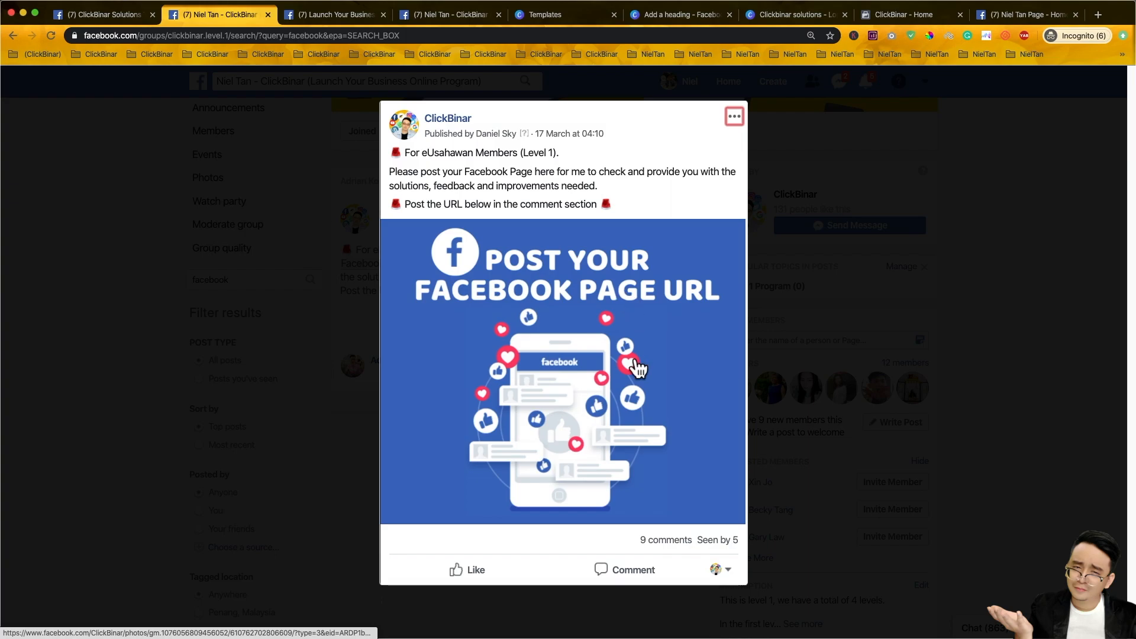
{"action": "left_click", "coordinate": [636, 582]}
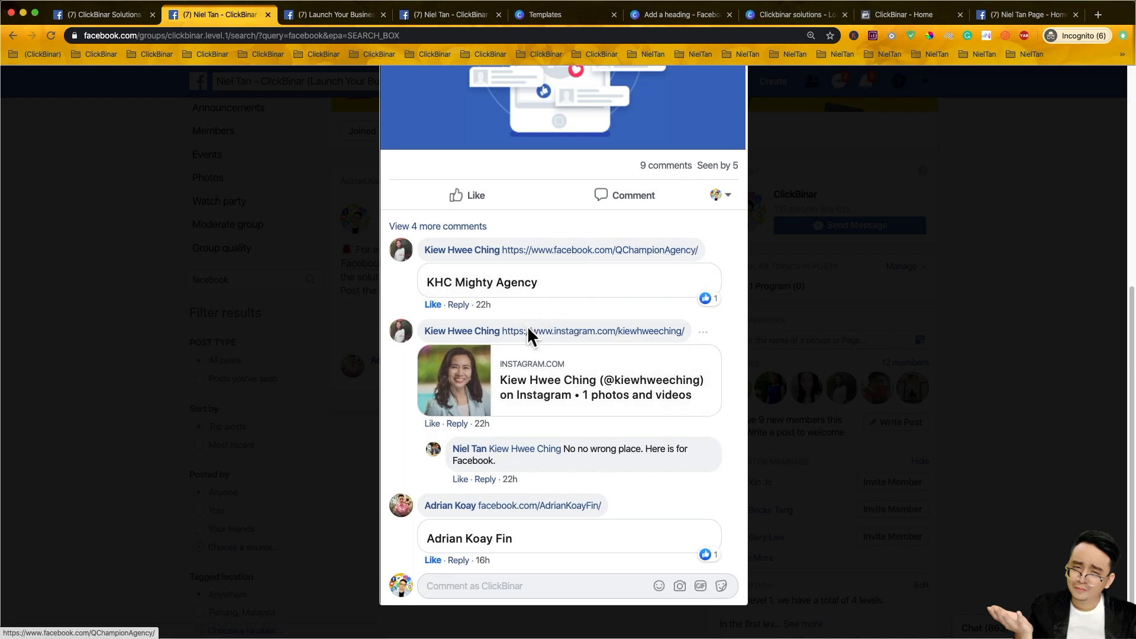
{"action": "left_click", "coordinate": [107, 13]}
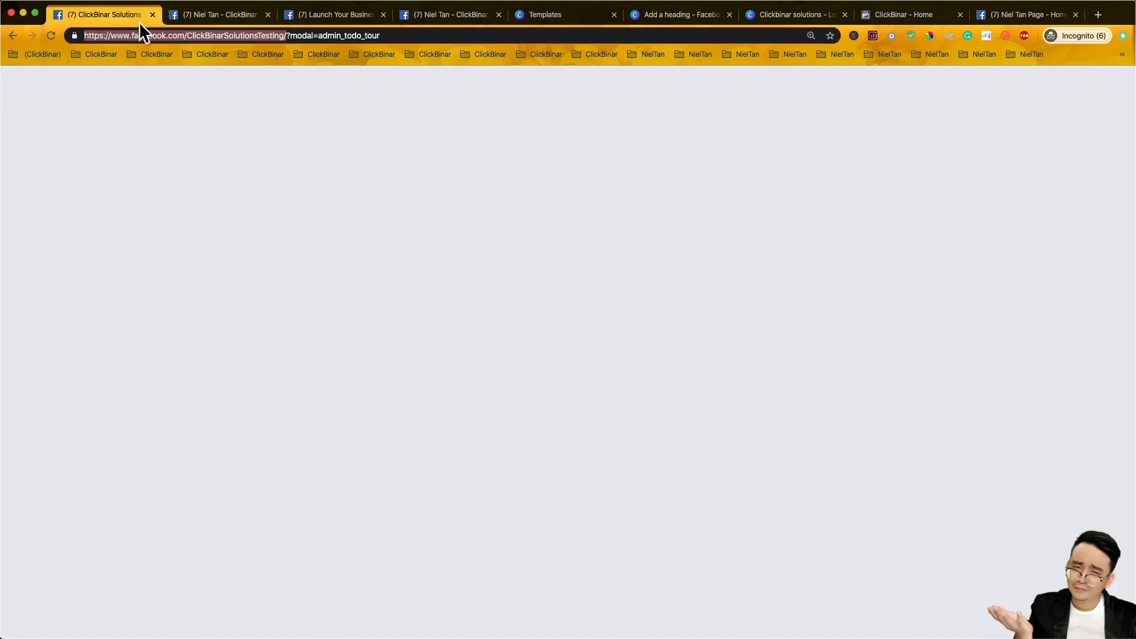
{"action": "left_click_drag", "start_coordinate": [290, 37], "coordinate": [392, 40]}
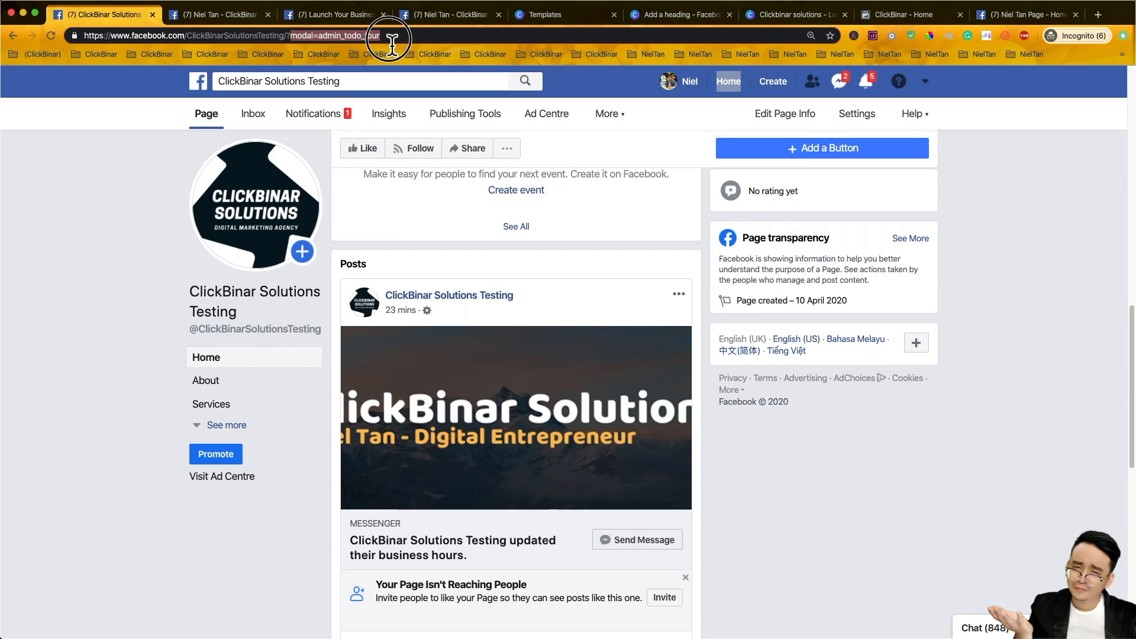
{"action": "key", "text": "BackSpace"}
{"action": "key", "text": "super+a"}
{"action": "key", "text": "super+c"}
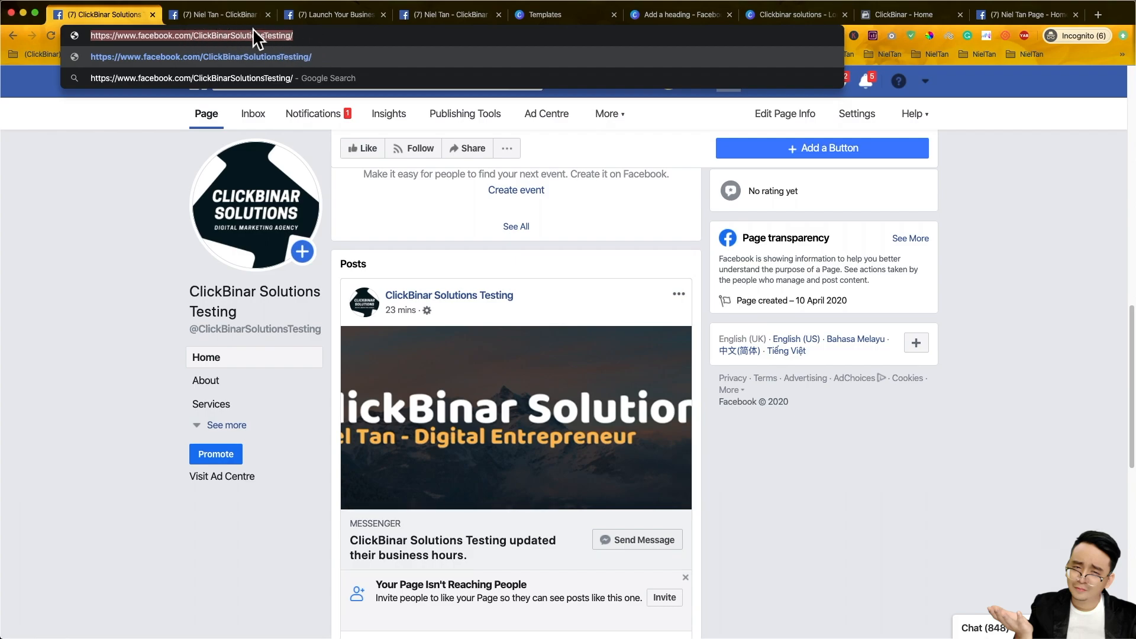
{"action": "left_click", "coordinate": [242, 17]}
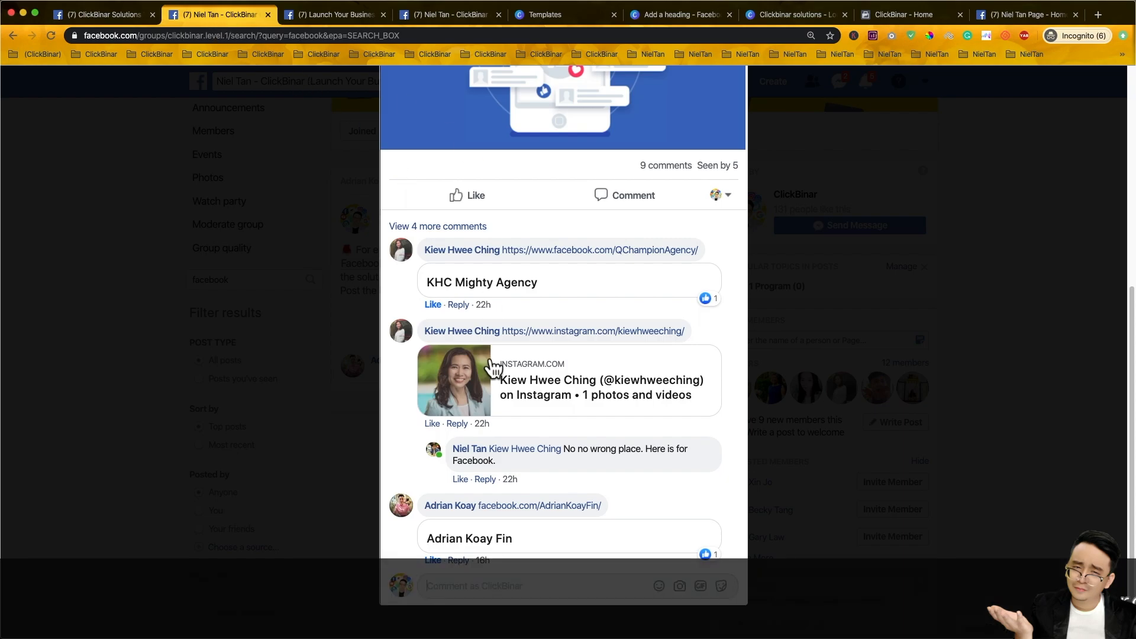
- Paste the ClickBinar Solutions Testing URL as a comment, post it, and close the post viewer
{"action": "right_click", "coordinate": [497, 586]}
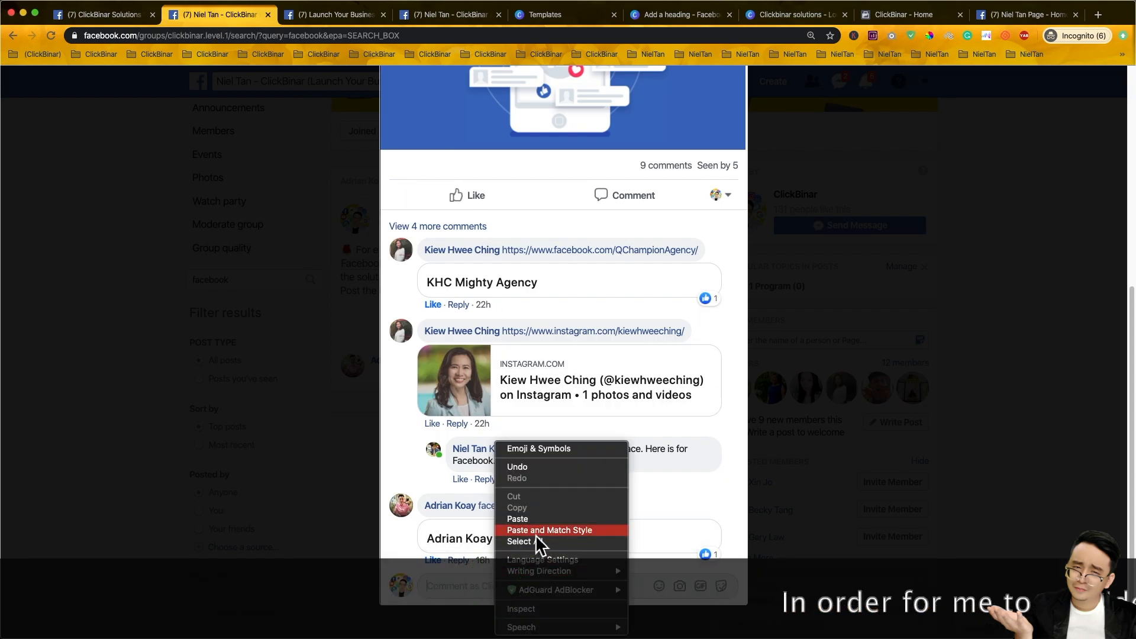
{"action": "left_click", "coordinate": [530, 519]}
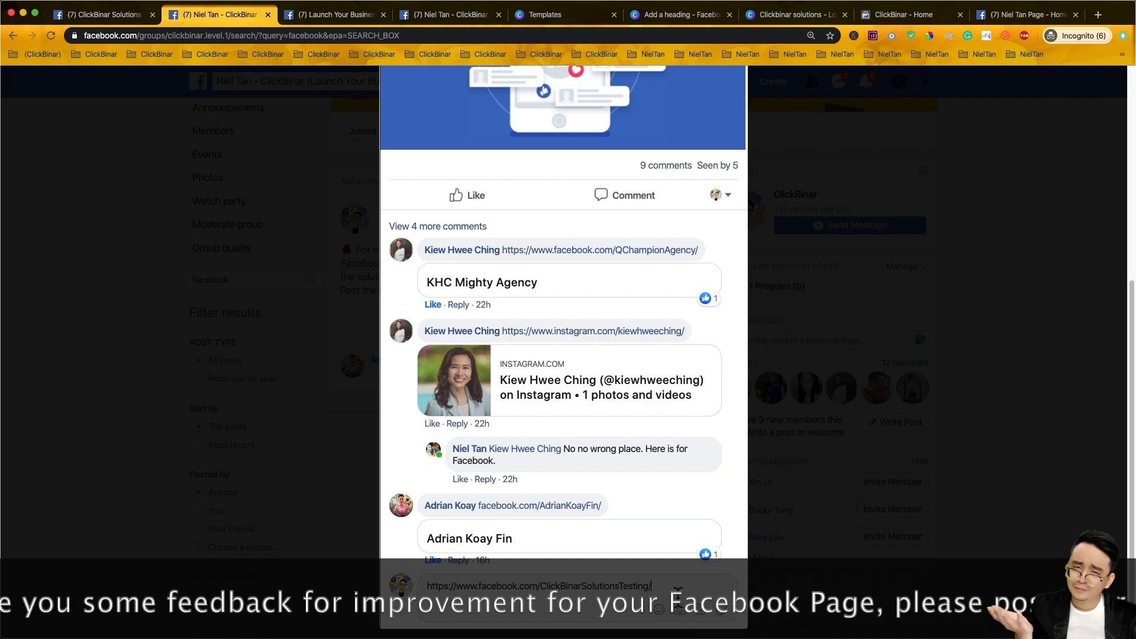
{"action": "key", "text": "Return"}
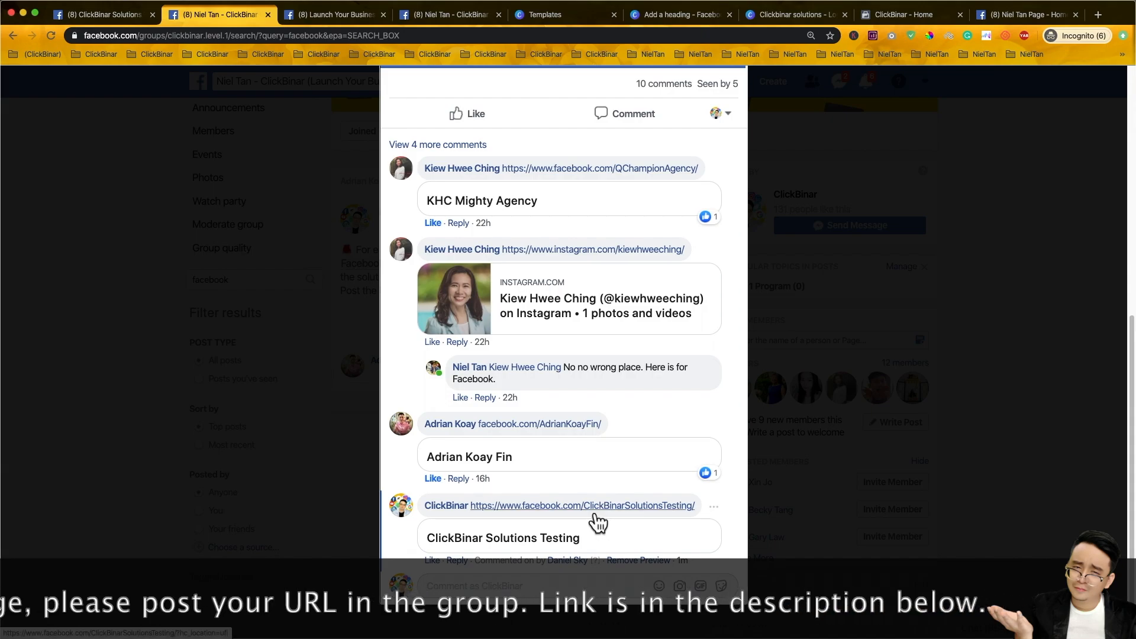
{"action": "mouse_move", "coordinate": [597, 522]}
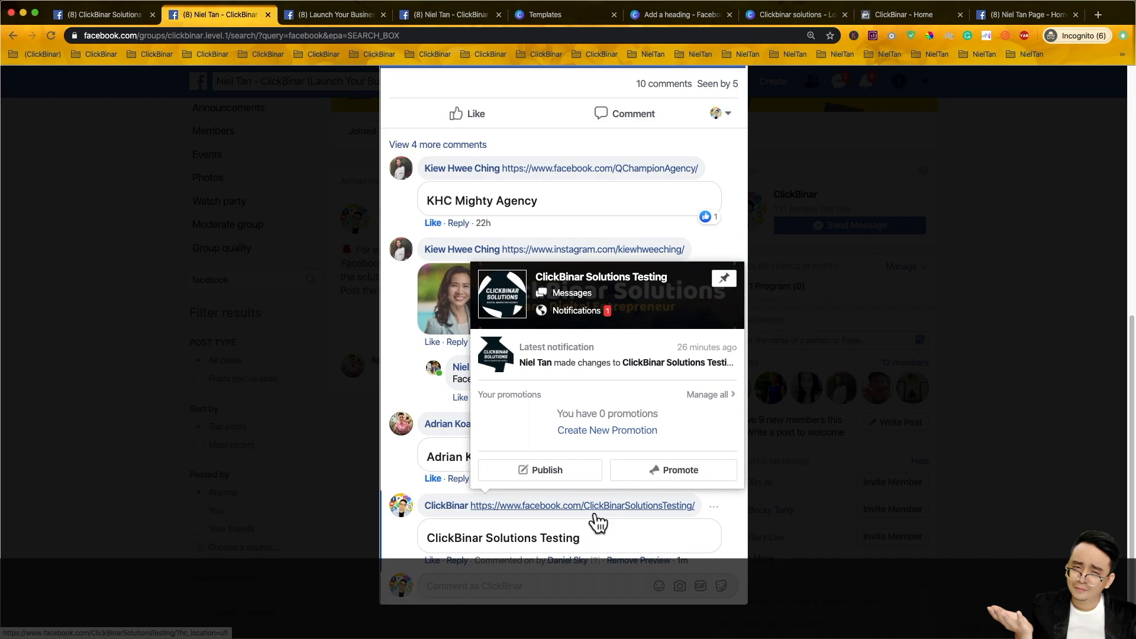
{"action": "left_click", "coordinate": [833, 522]}
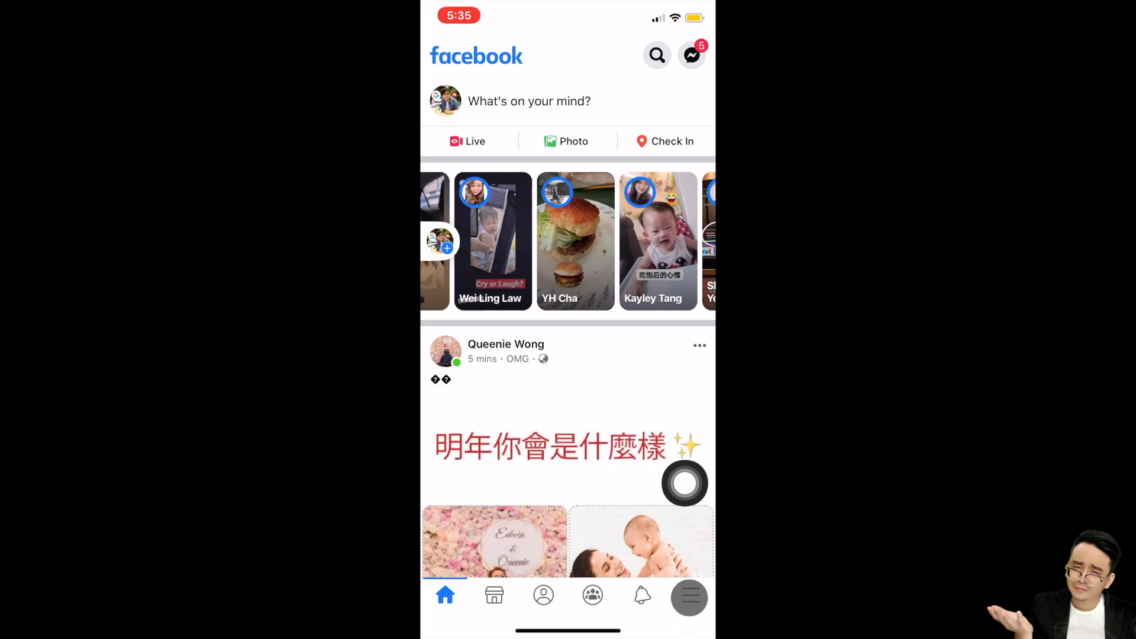
- In the iOS app, go from 'Your 21 Pages' to ClickBinar and scroll its '...' options list
{"action": "left_click", "coordinate": [690, 598]}
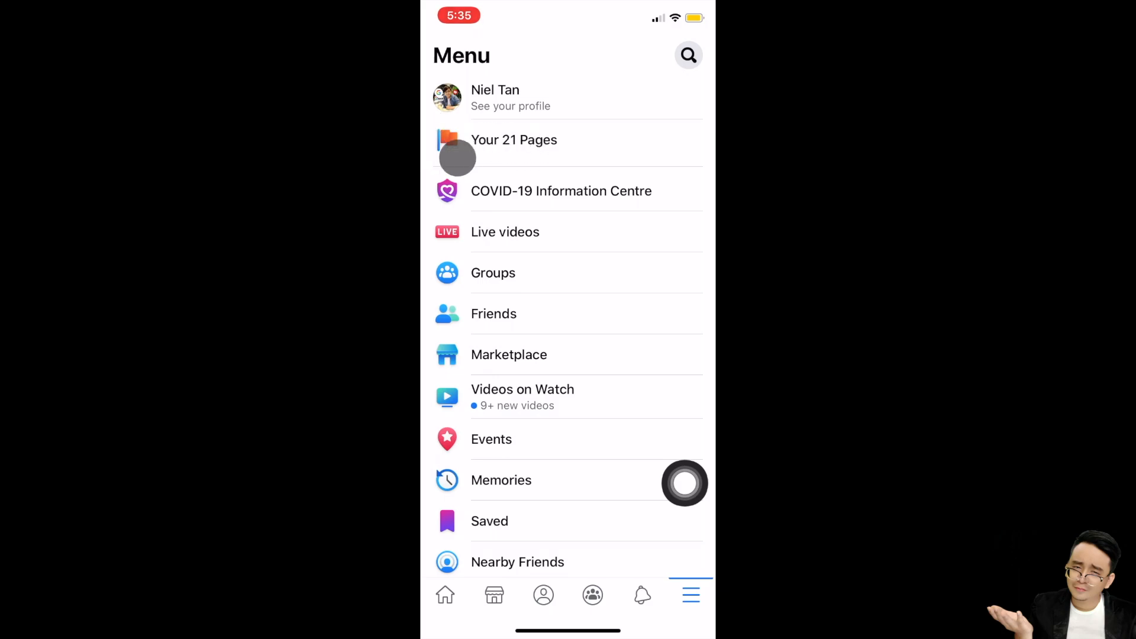
{"action": "left_click", "coordinate": [470, 138]}
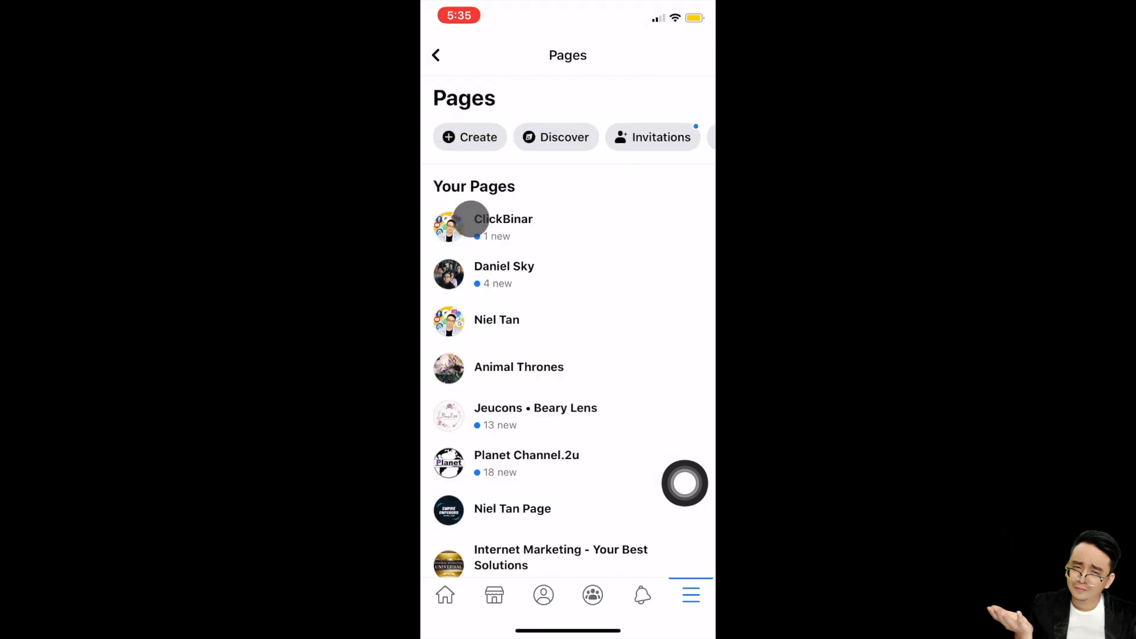
{"action": "left_click", "coordinate": [509, 222]}
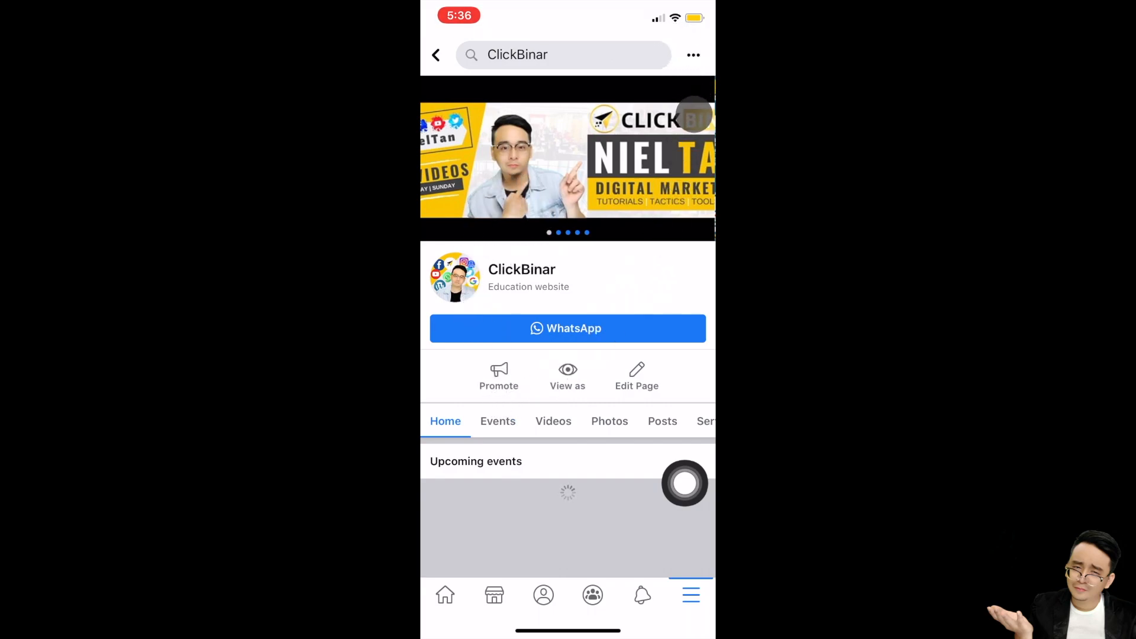
{"action": "left_click", "coordinate": [696, 53]}
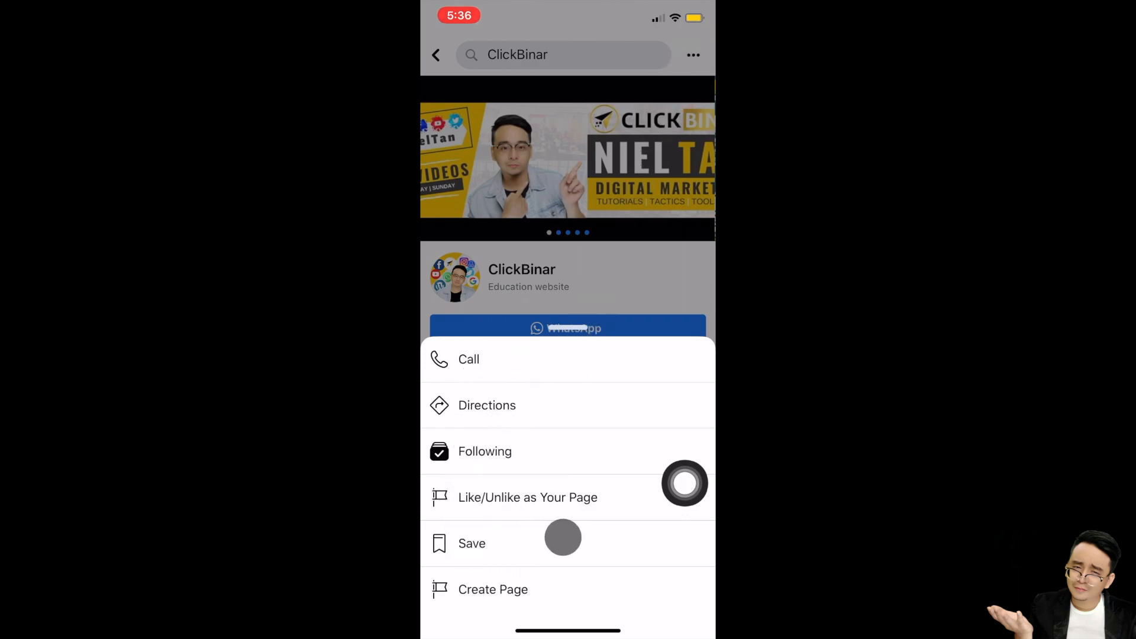
{"action": "scroll", "coordinate": [541, 472], "scroll_direction": "down", "scroll_amount": 3}
{"action": "scroll", "coordinate": [568, 414], "scroll_direction": "down", "scroll_amount": 1}
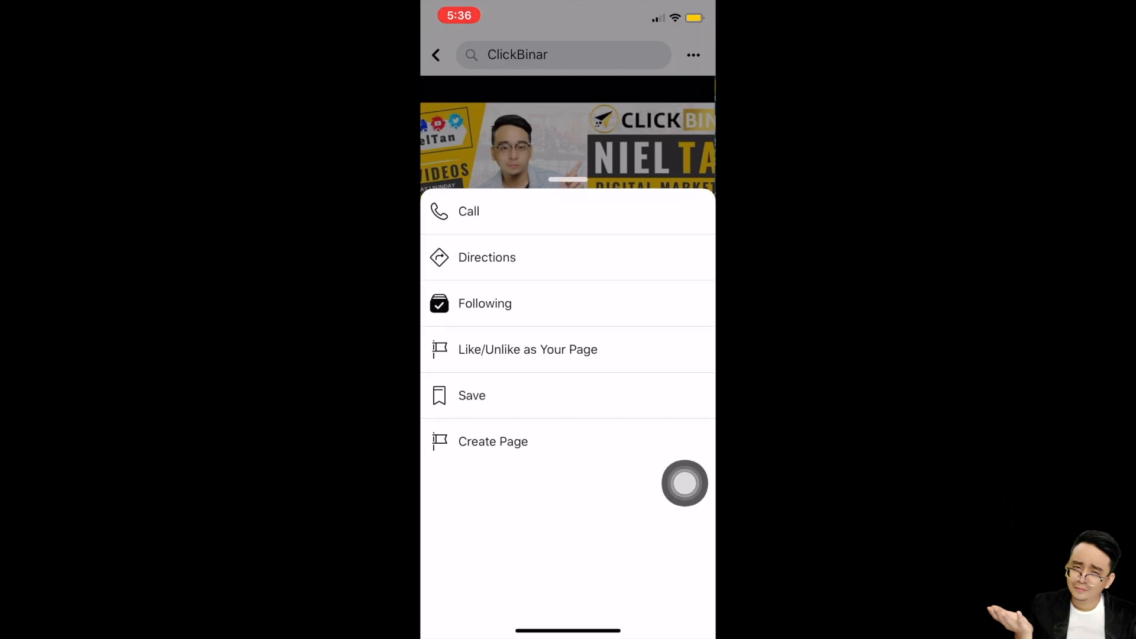
{"action": "scroll", "coordinate": [568, 414], "scroll_direction": "down", "scroll_amount": 1}
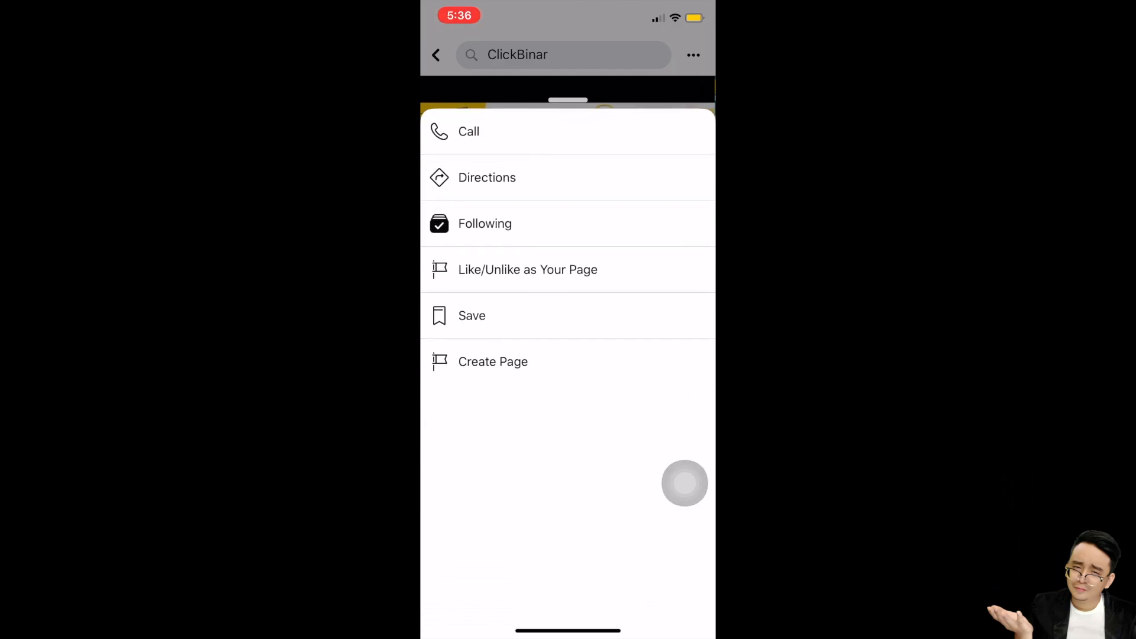